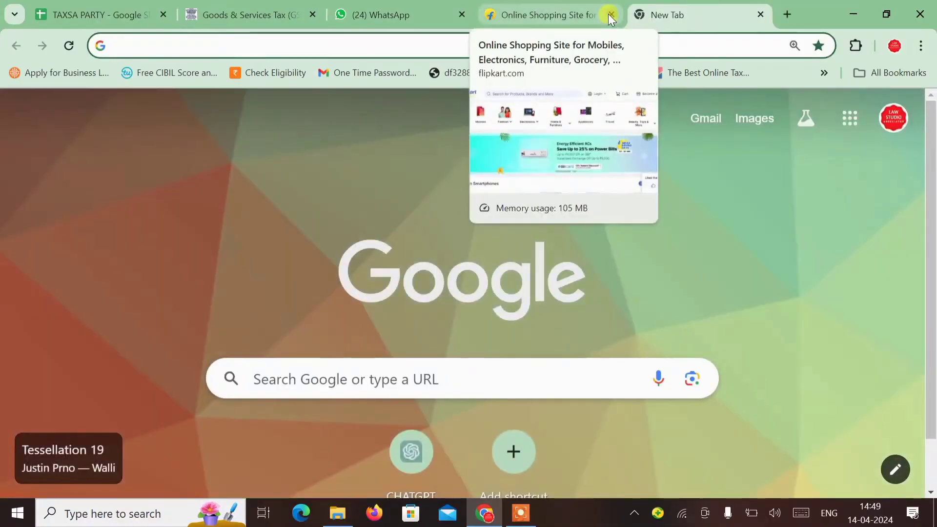
Close the Flipkart shopping tab and bring up the Goods & Services Tax tab.
click(610, 14)
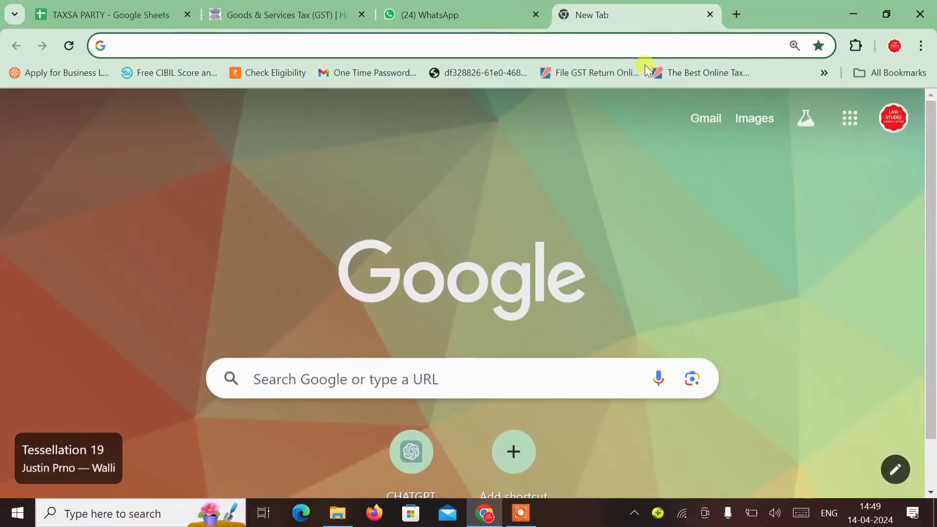
click(318, 10)
Open the 3109157d-f64f-4227-a4c1-22b2a5b634f4 workbook from the JAYPUR E COMMERCE folder, recovering its contents and dismissing the repair report.
key(alt+Tab)
key(Tab)
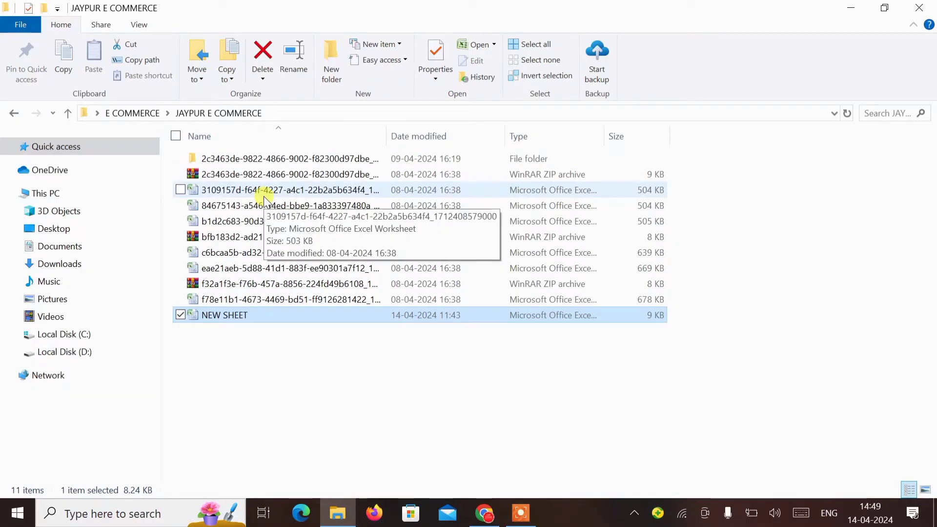
click(266, 195)
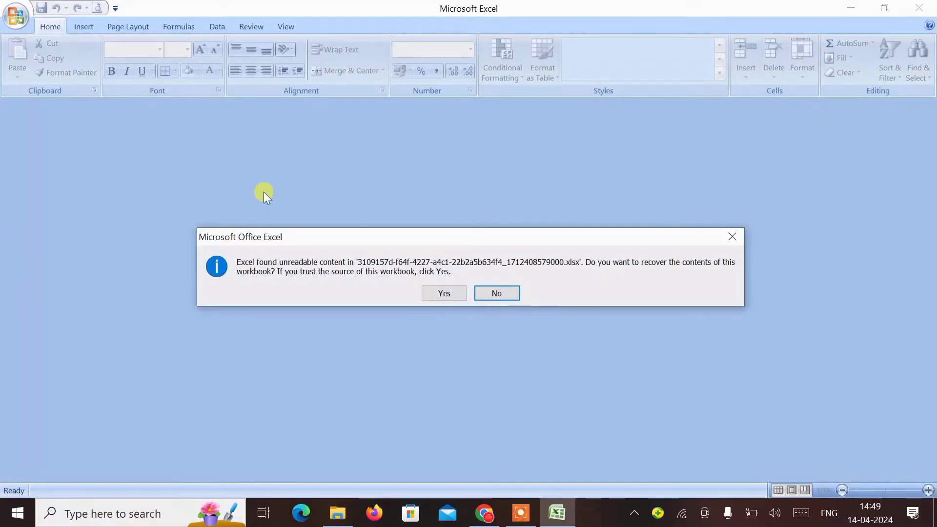
key(Tab)
key(Return)
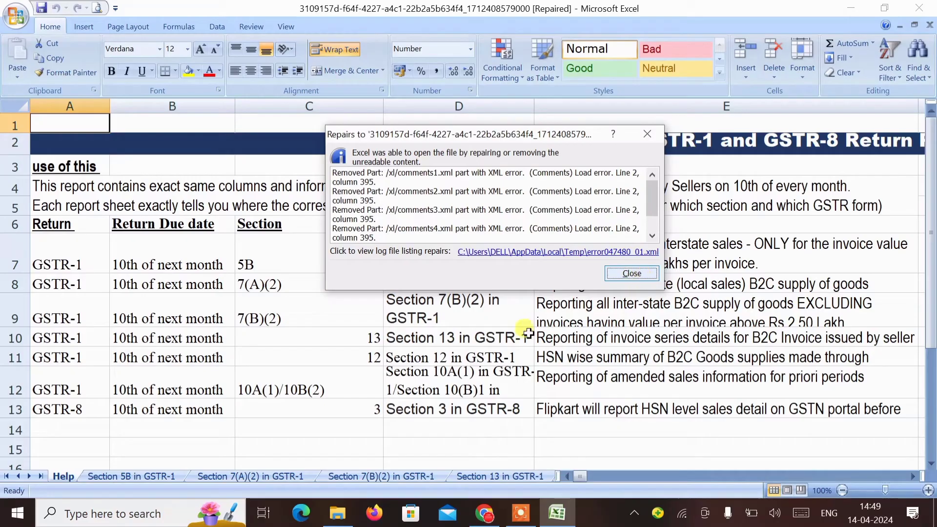
click(631, 274)
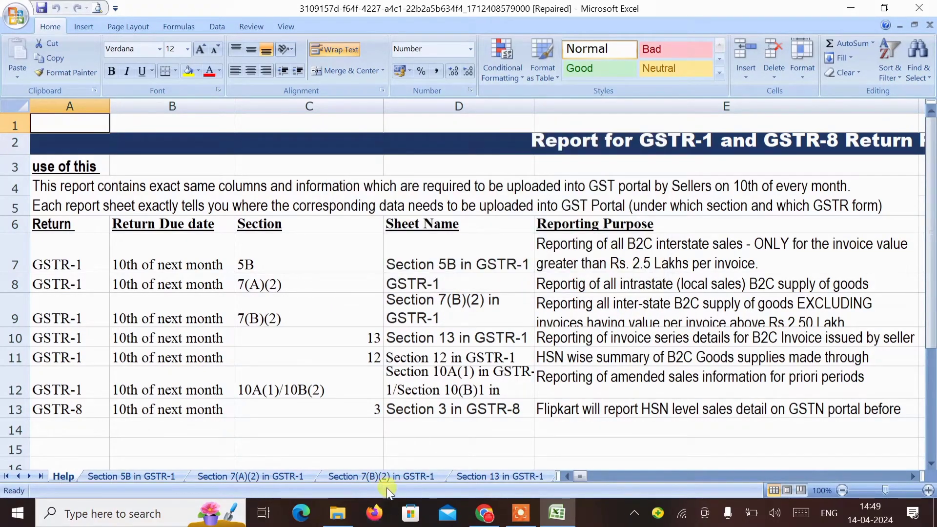
Examine the aggregate taxable value and IGST rate columns on the Section 7(B)(2) in GSTR-1 sheet.
click(342, 474)
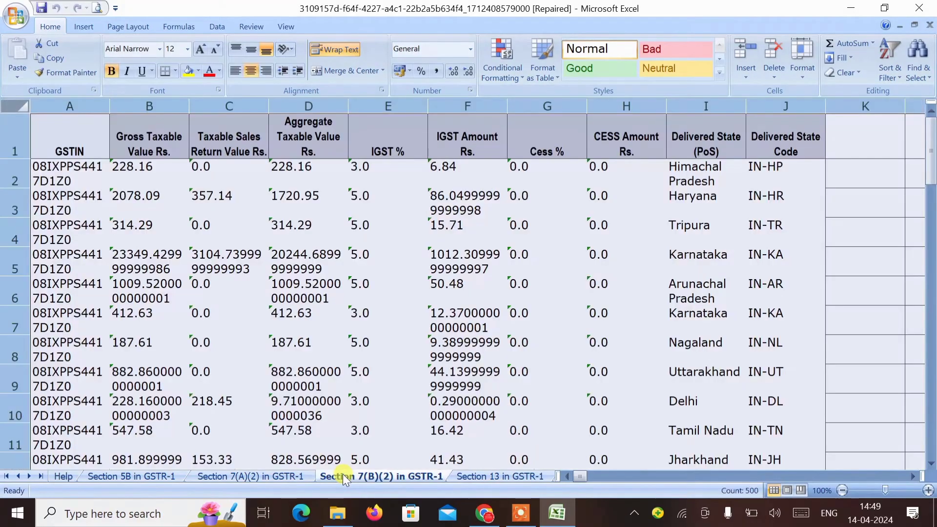
click(427, 311)
key(Up)
key(Up)
key(Up)
key(Up)
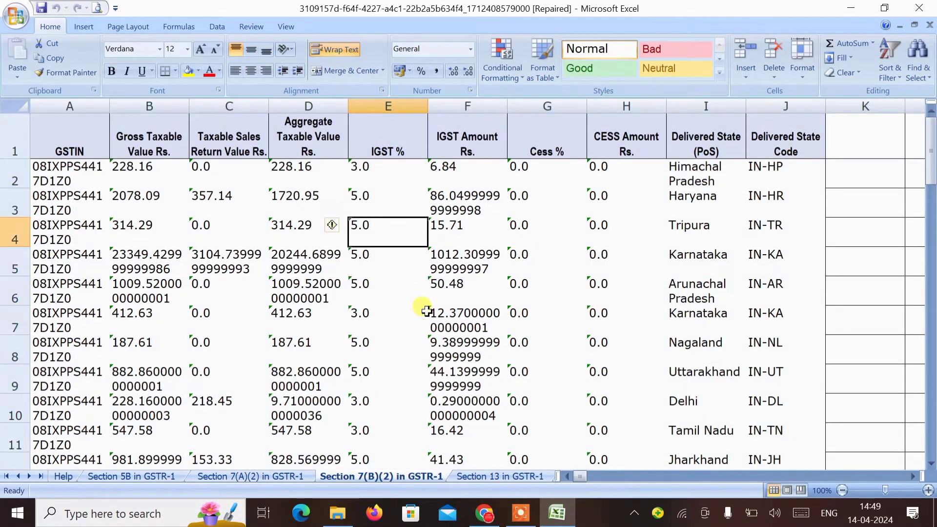
key(Left)
key(Up)
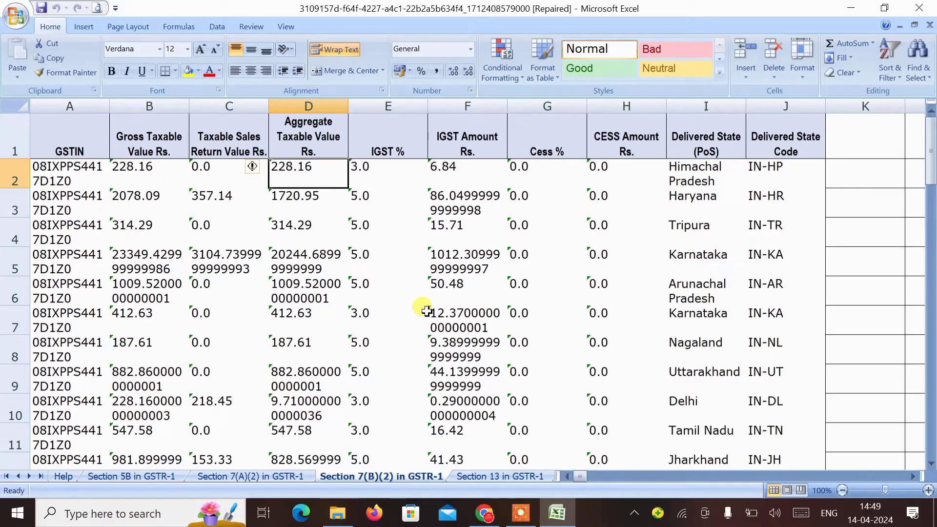
key(Down)
key(Up)
key(Right)
key(Left)
key(Down)
key(Up)
key(Right)
key(Left)
Open the NEW SHEET workbook from the JAYPUR E COMMERCE folder.
key(alt+Tab)
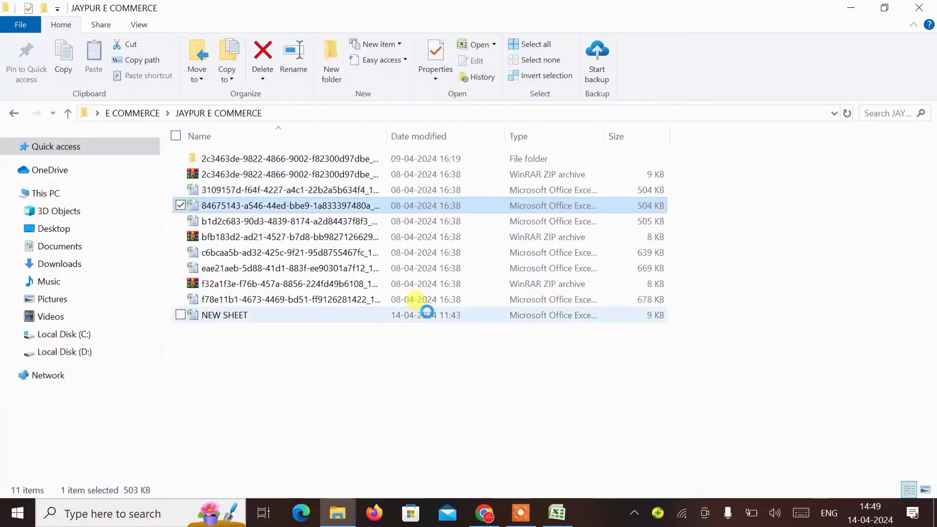
key(Down)
key(Down)
key(Down)
key(Down)
key(Down)
key(Down)
key(Down)
key(Return)
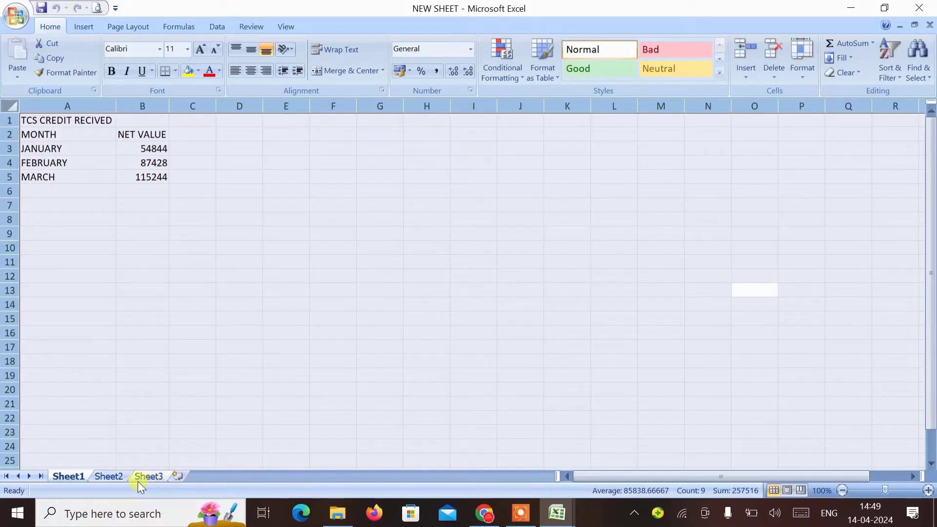
Enter the headings STATE, RATE and TAXABLE in cells A1 to C1 of Sheet2.
click(116, 476)
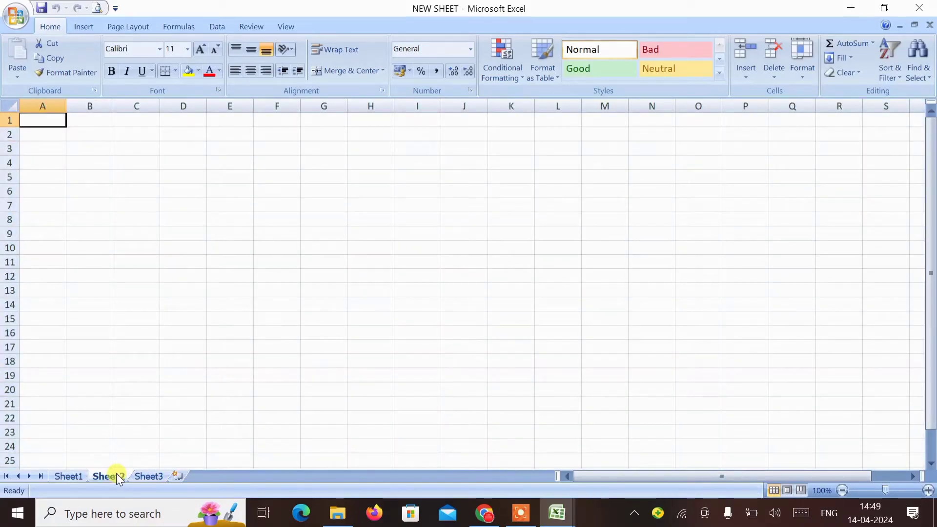
text(STATE)
key(Tab)
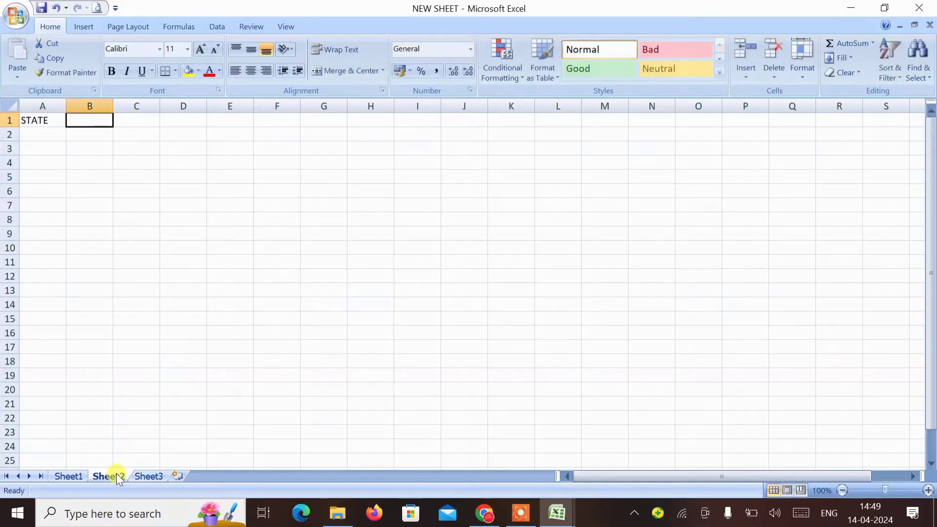
text(RATE)
key(Tab)
text(T)
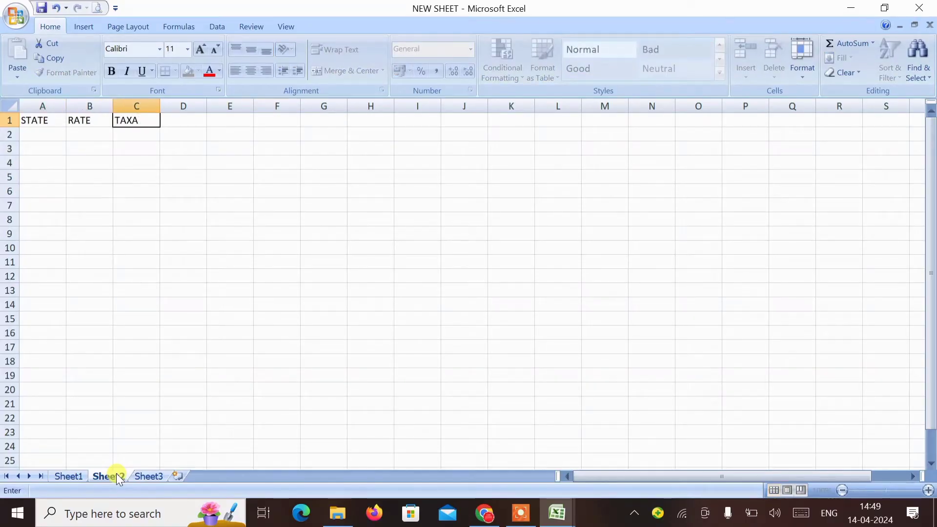
text(AXABLE)
key(Return)
Copy the Delivered State (PoS) entries in I2:I50 of the Section 7(B)(2) sheet in the 3109157d report workbook.
key(alt+Tab)
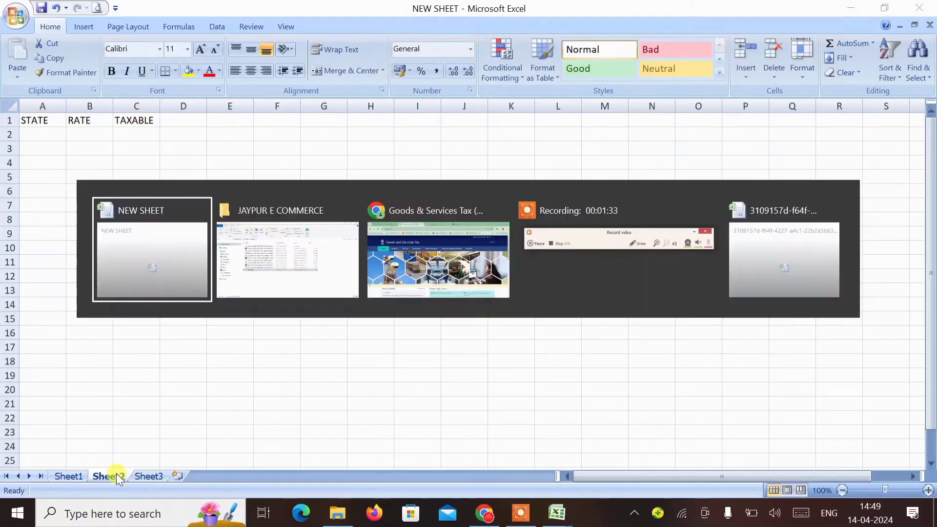
key(alt+Tab)
key(alt+Tab)
key(alt+Tab)
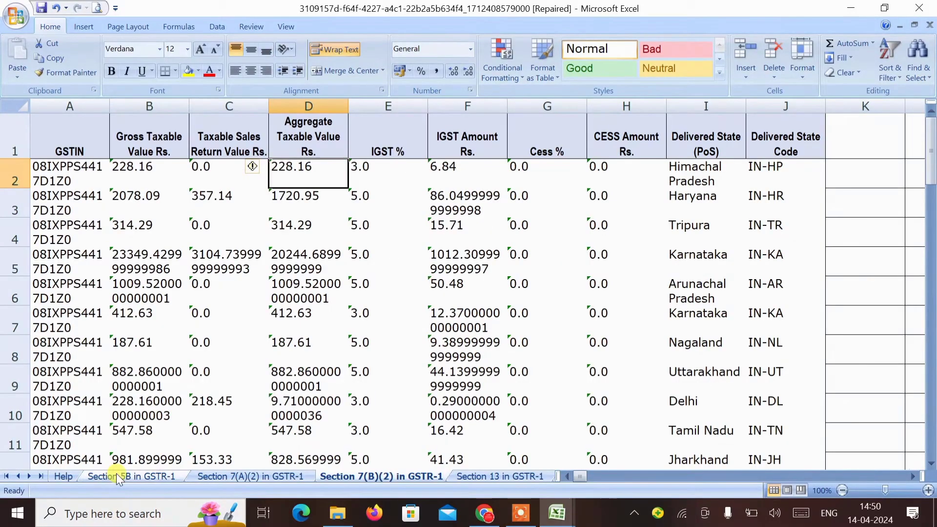
key(Up)
key(Up)
key(Down)
key(Right)
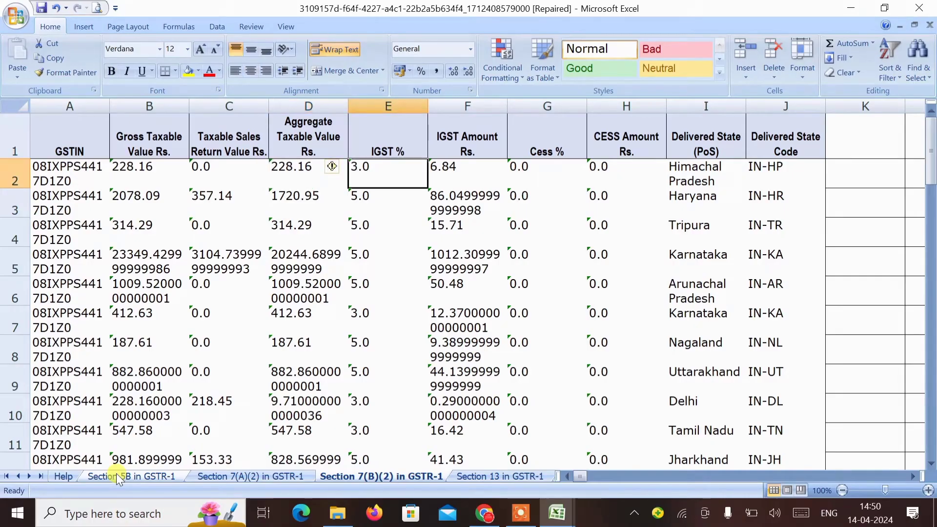
key(Right)
key(Right)
key(Right)
key(Right)
key(Right)
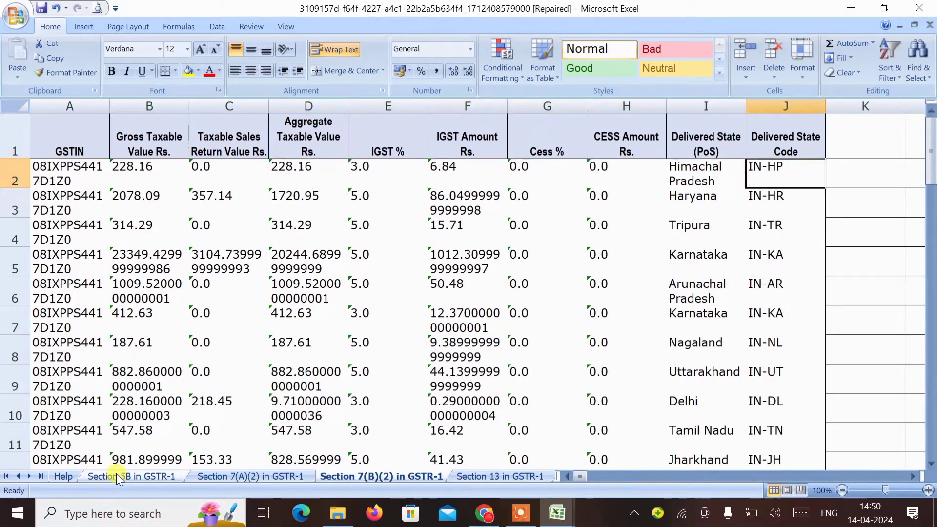
key(Left)
key(ctrl+shift+Down)
key(ctrl+c)
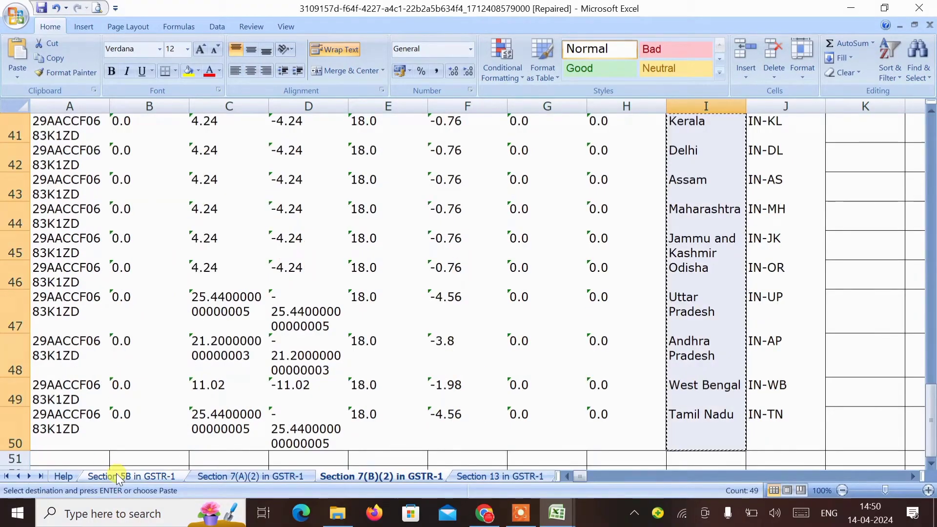
Paste the copied states under the STATE heading on Sheet2 of NEW SHEET, starting at A2.
key(alt+Tab)
key(alt+Tab)
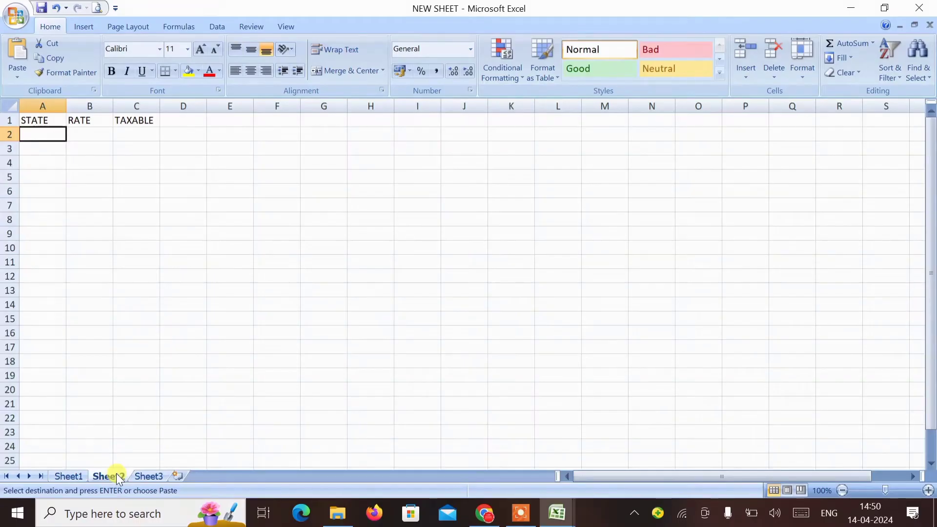
key(ctrl+v)
Copy the Aggregate Taxable Value entries in D2:D50 of the report workbook's Section 7(B)(2) sheet.
key(alt+Tab)
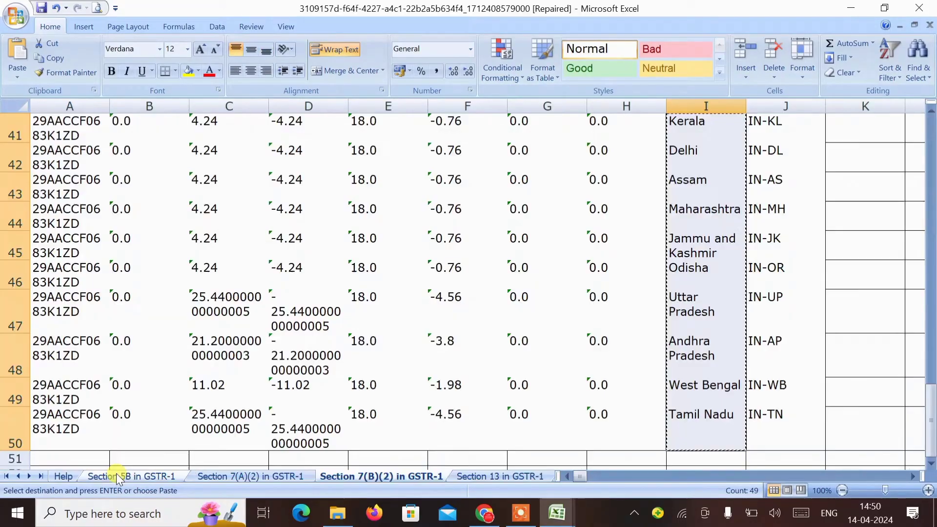
key(ctrl+Up)
key(Left)
key(Left)
key(Left)
key(Left)
key(Left)
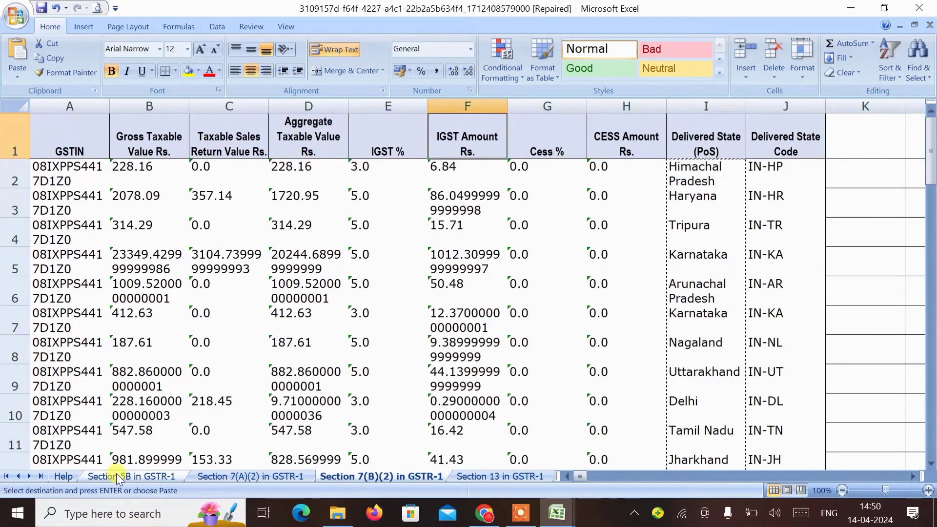
key(Down)
key(Up)
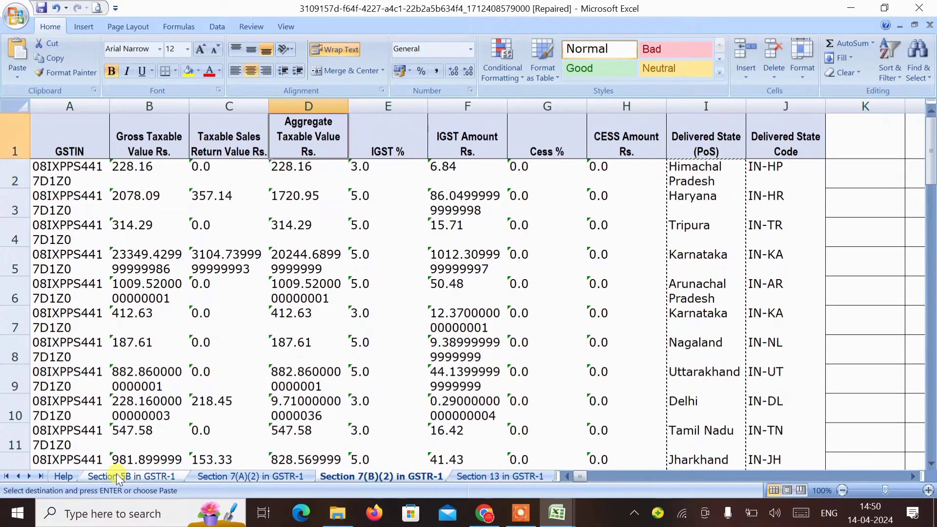
key(Down)
key(Up)
key(Down)
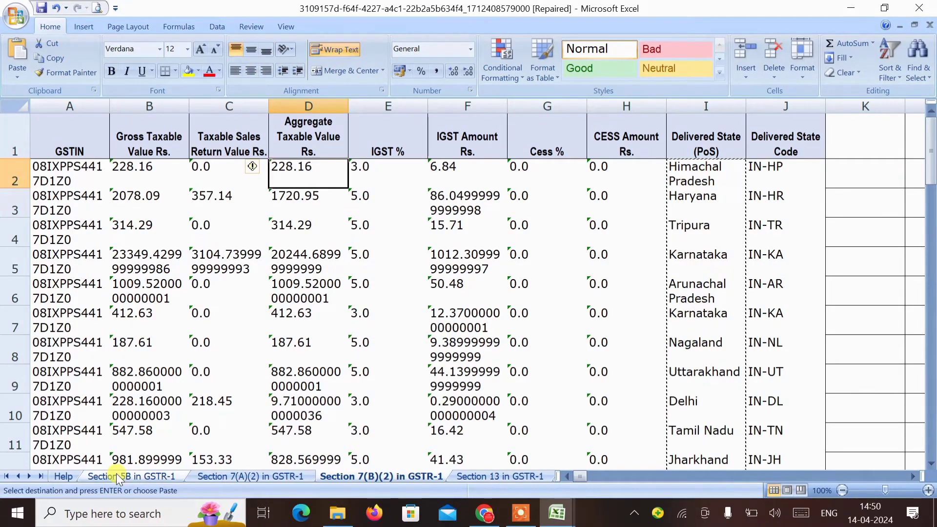
key(ctrl+shift+Down)
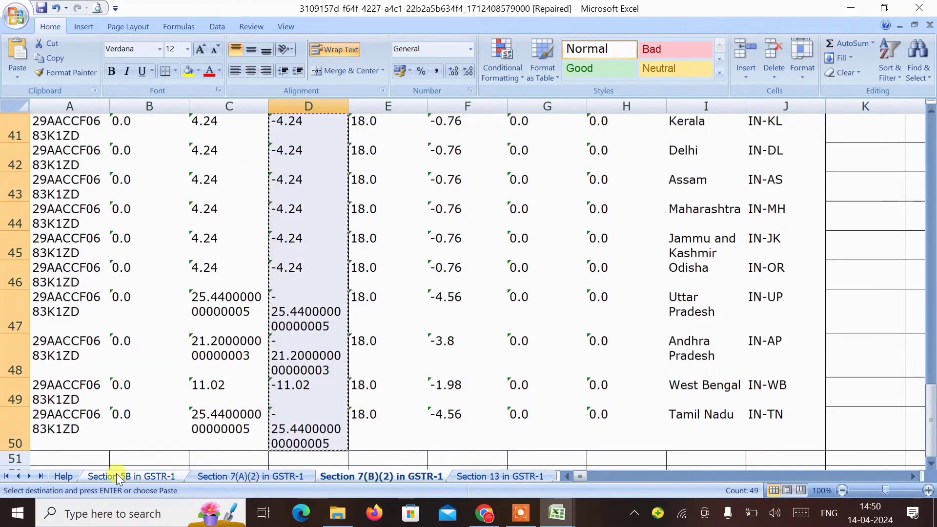
key(ctrl+c)
Paste the taxable amounts as values under TAXABLE in NEW SHEET from C2 and convert them from text to numbers.
key(alt+Tab)
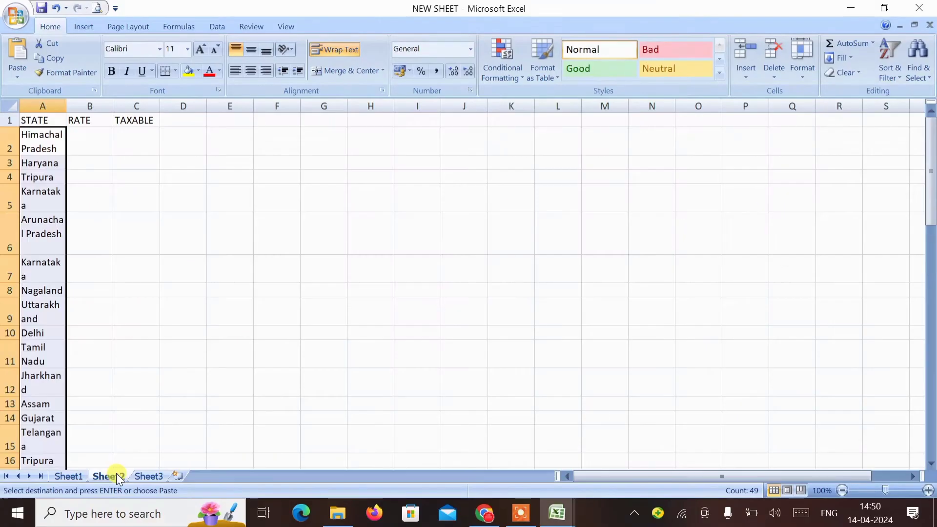
key(Right)
key(Right)
key(ctrl+alt+v)
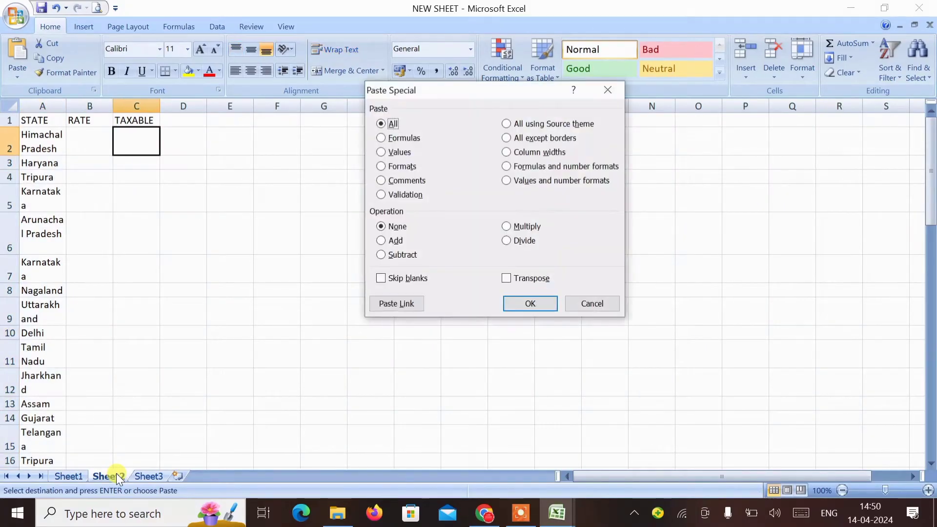
key(Down)
key(Down)
key(Return)
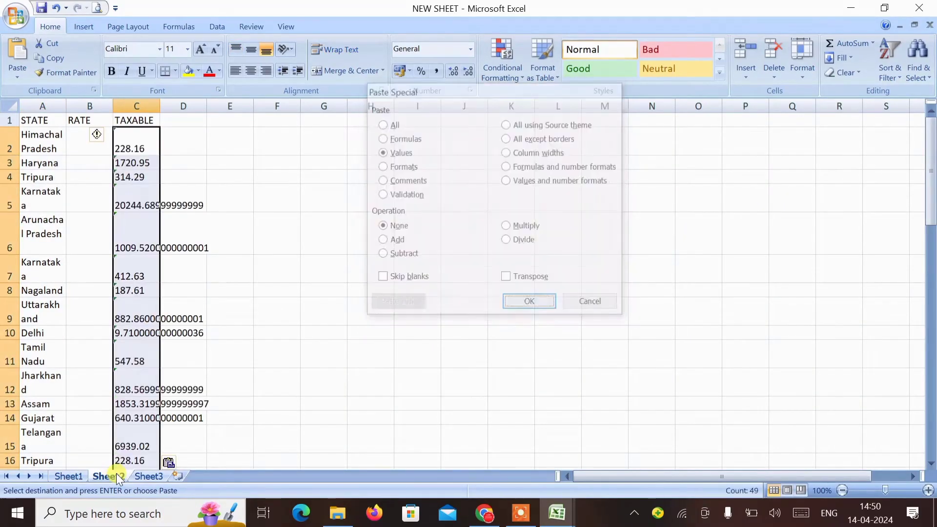
click(99, 139)
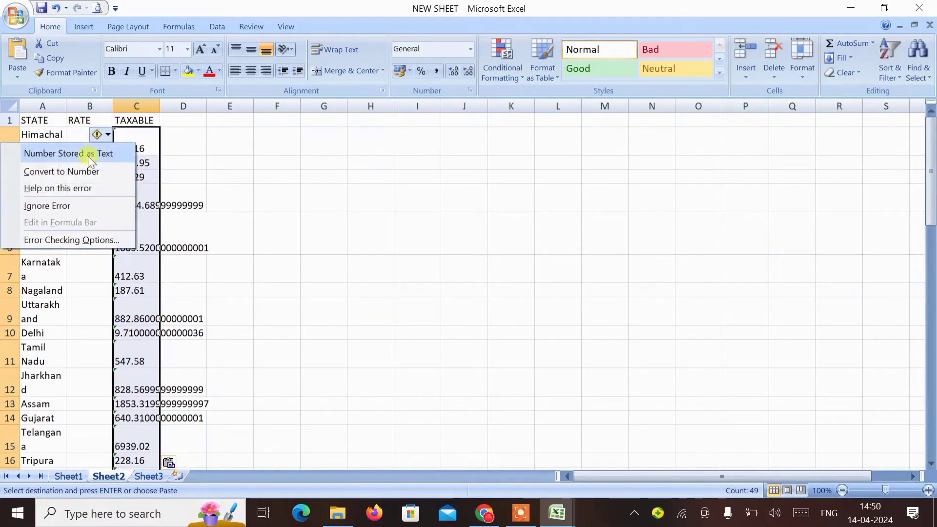
click(83, 171)
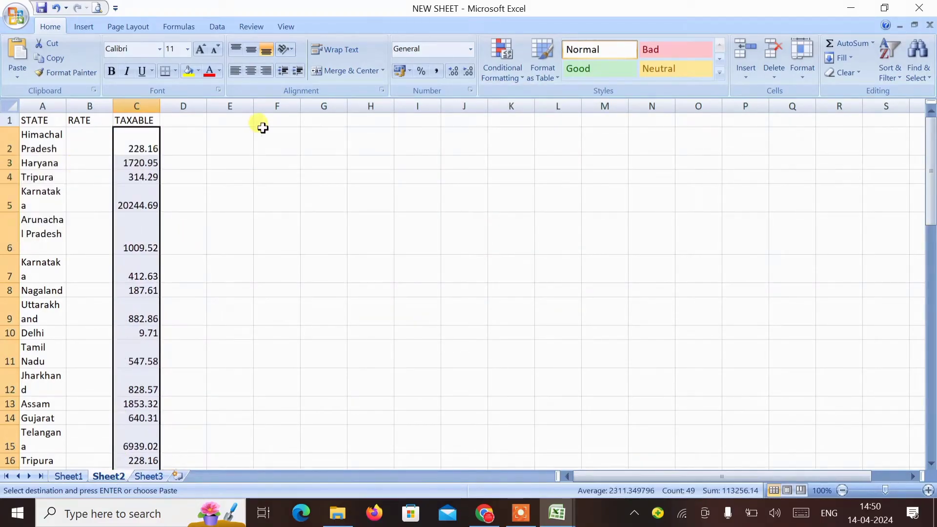
Select B2 under RATE, then copy the IGST % entries in E2:E50 of the report workbook's Section 7(B)(2) sheet.
click(94, 142)
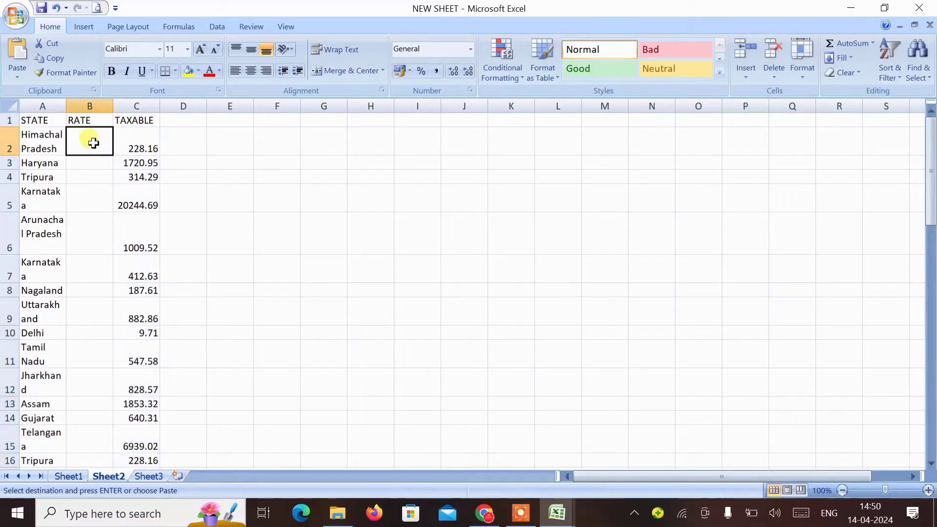
key(alt+Tab)
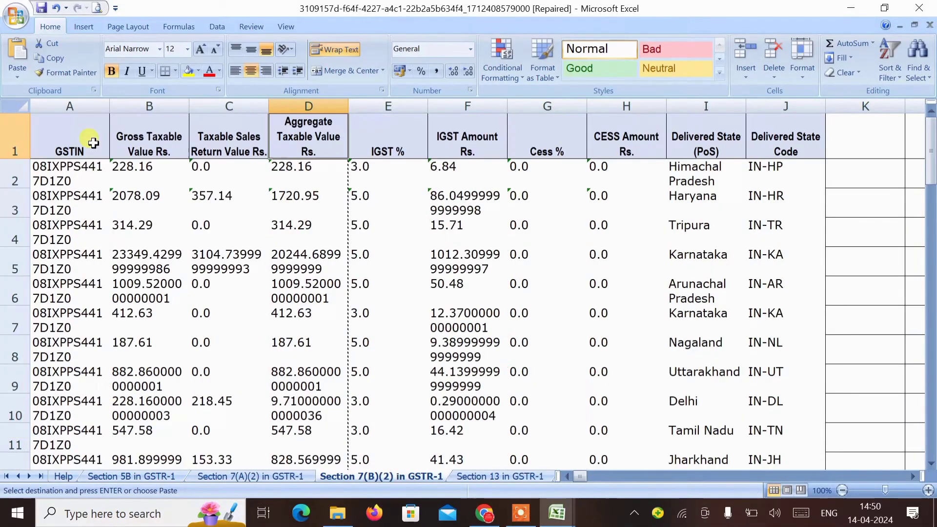
key(Left)
key(Right)
key(Right)
key(Down)
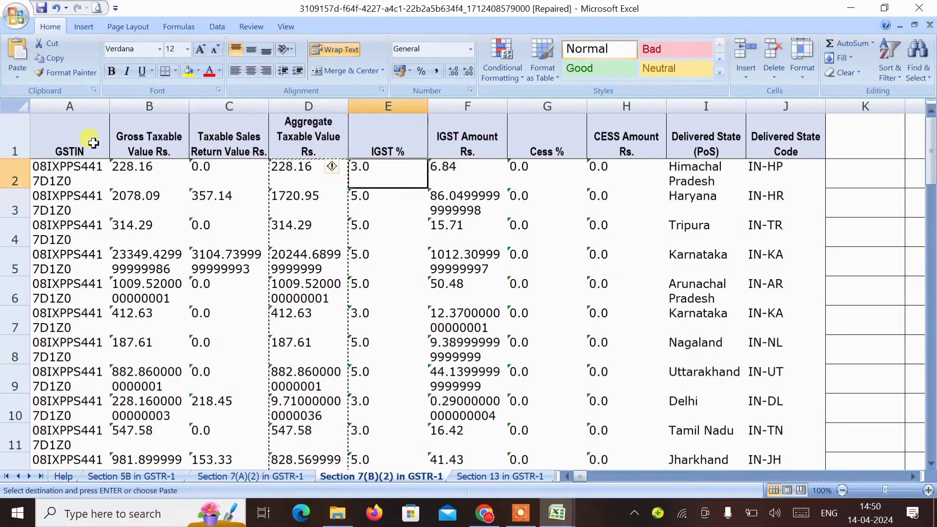
key(Up)
key(Right)
key(Right)
key(Down)
key(Down)
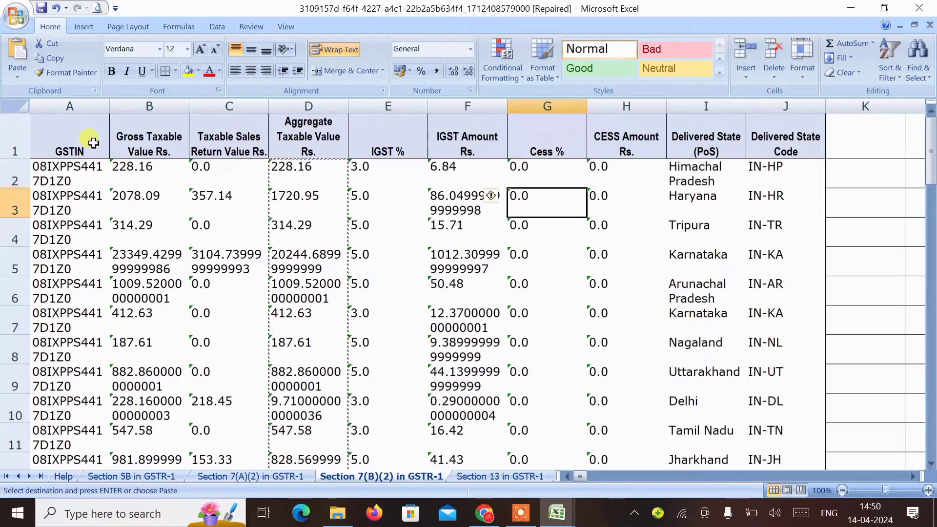
key(Left)
key(Up)
key(Left)
key(ctrl+shift+Down)
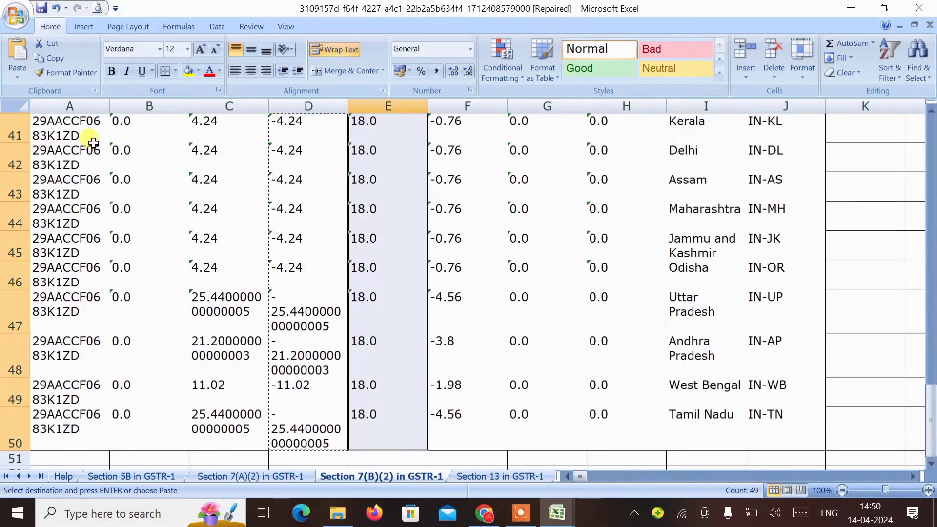
key(ctrl+c)
Paste the copied IGST rates as values under RATE in NEW SHEET from B2 and convert them from text to numbers.
key(alt+Tab)
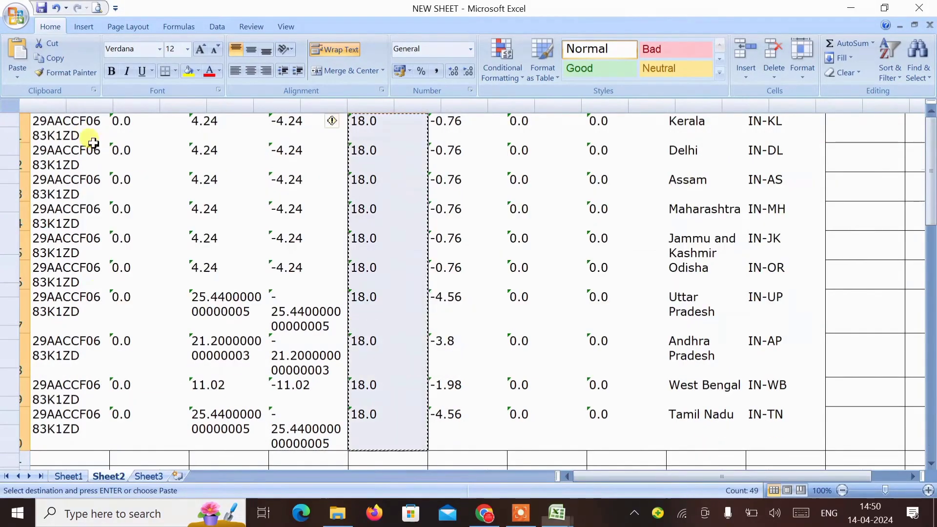
key(ctrl+alt+v)
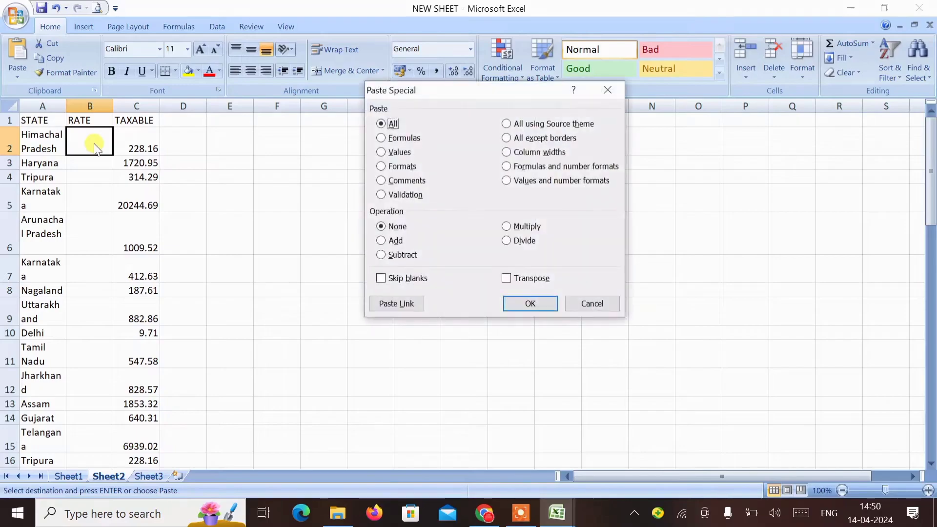
key(v)
key(t)
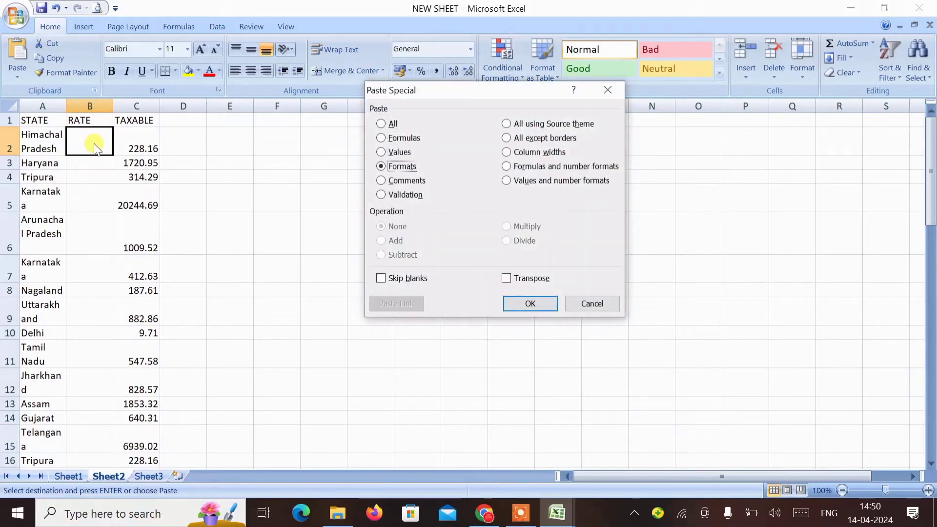
key(v)
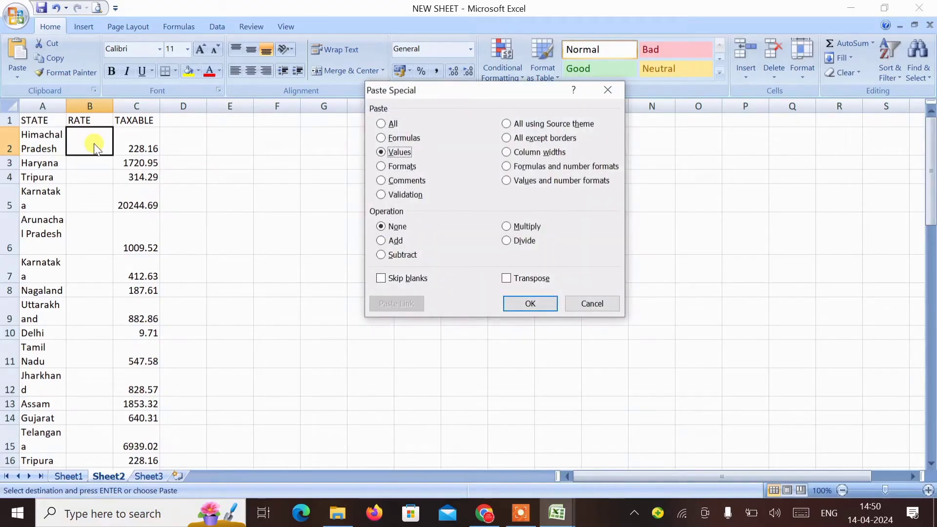
key(Return)
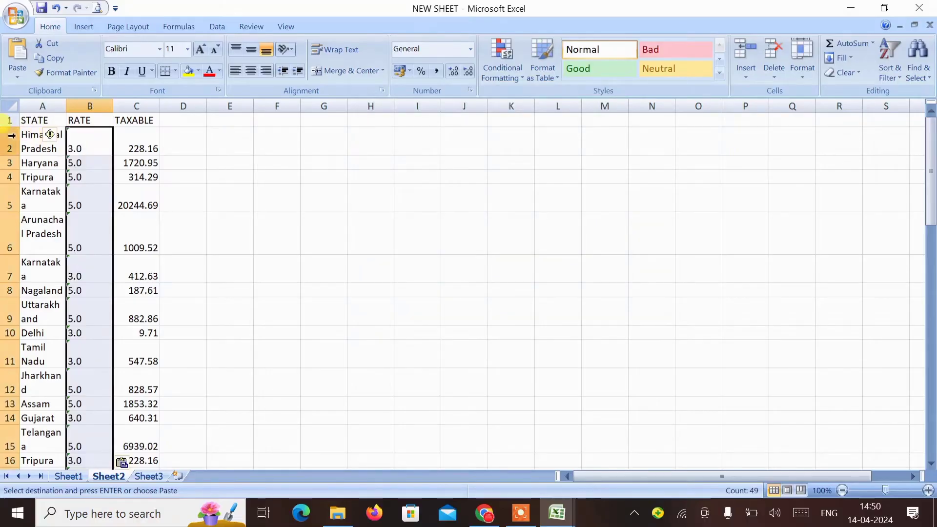
click(54, 133)
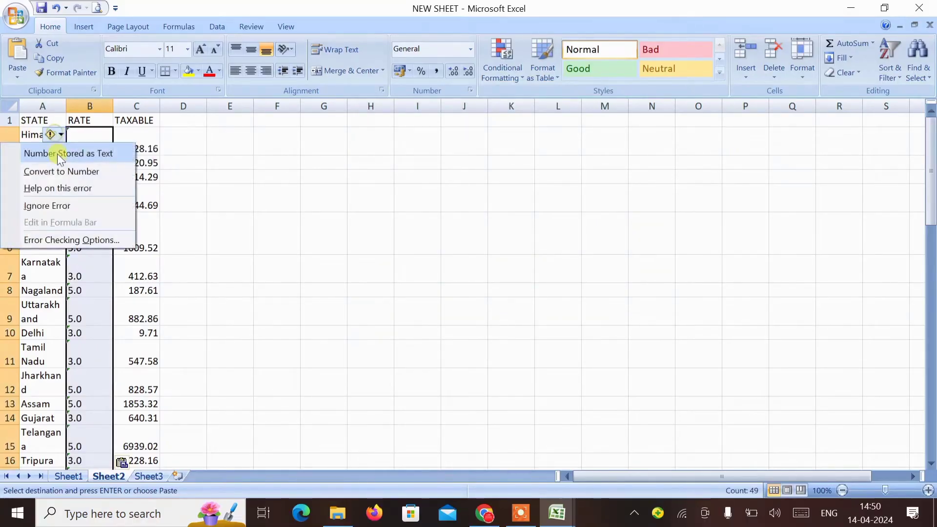
click(61, 172)
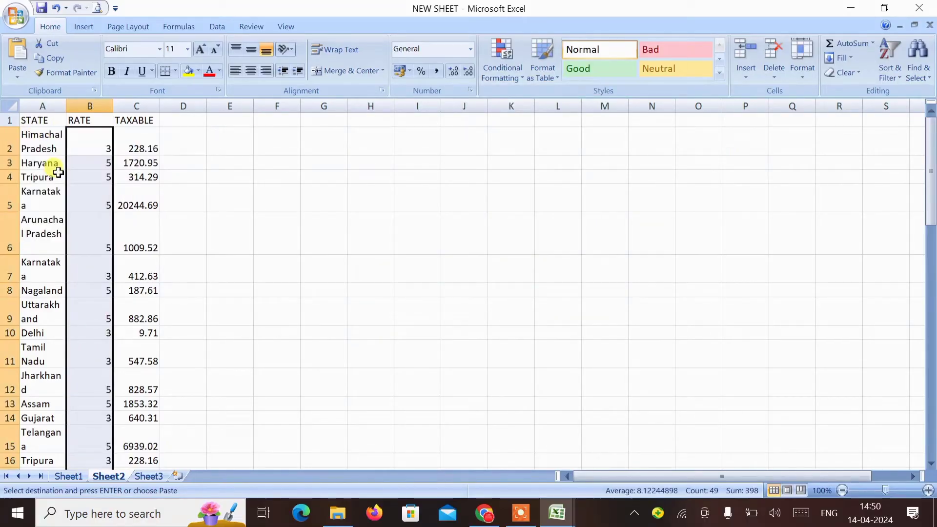
key(Up)
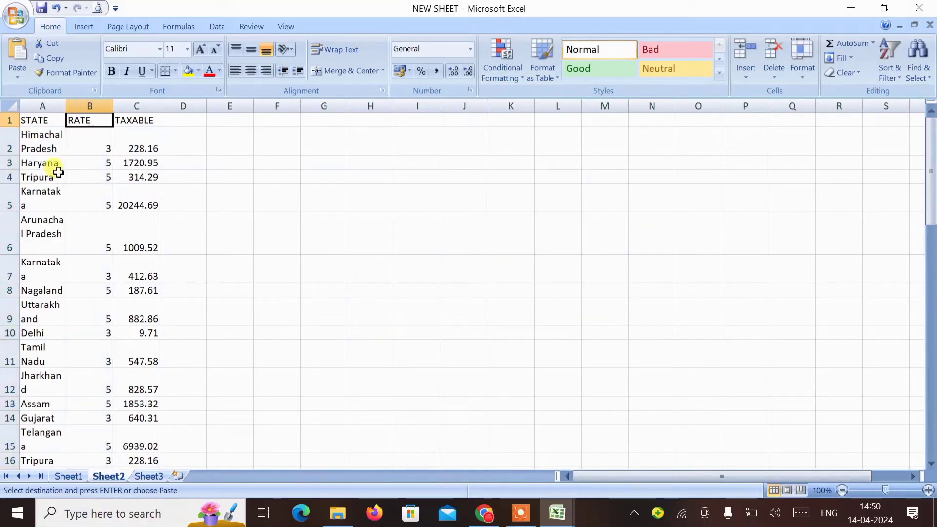
Look over the STATE, RATE and TAXABLE columns on Sheet2 from the headings to the last row.
click(51, 143)
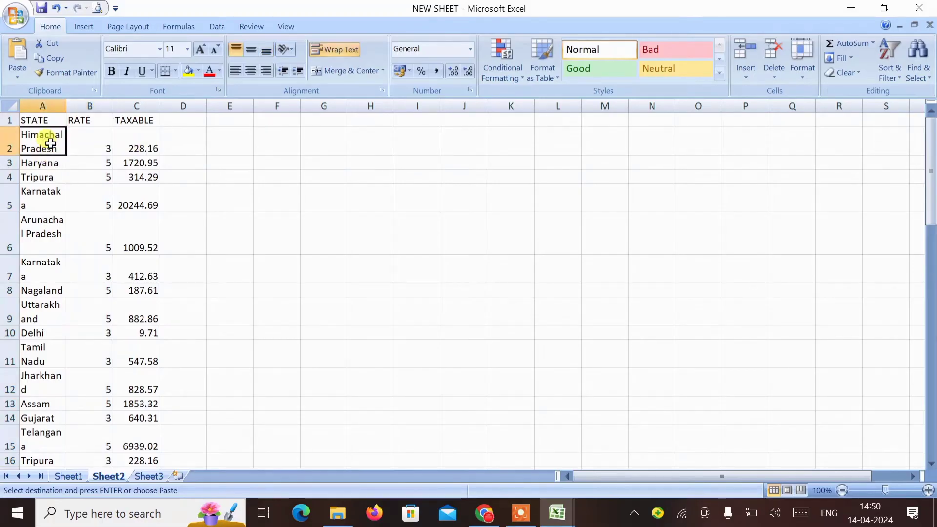
key(Right)
key(Right)
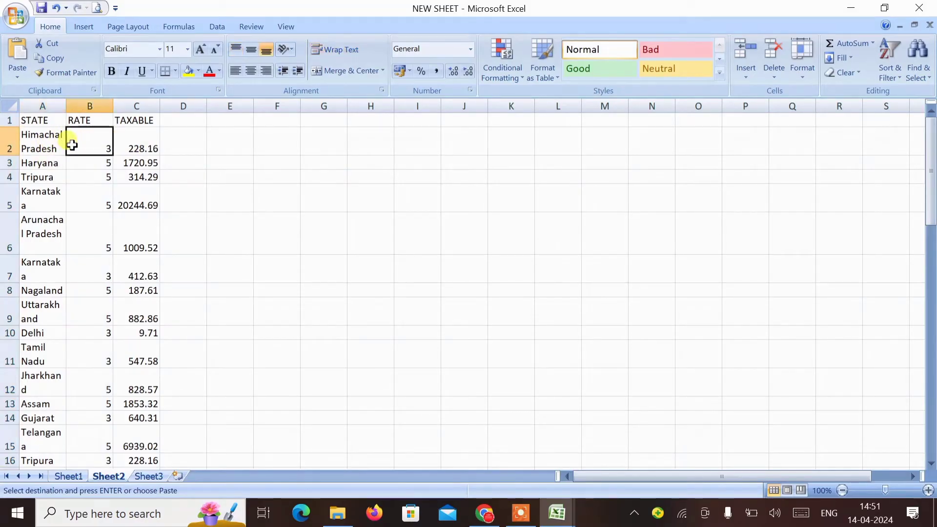
key(Left)
key(Left)
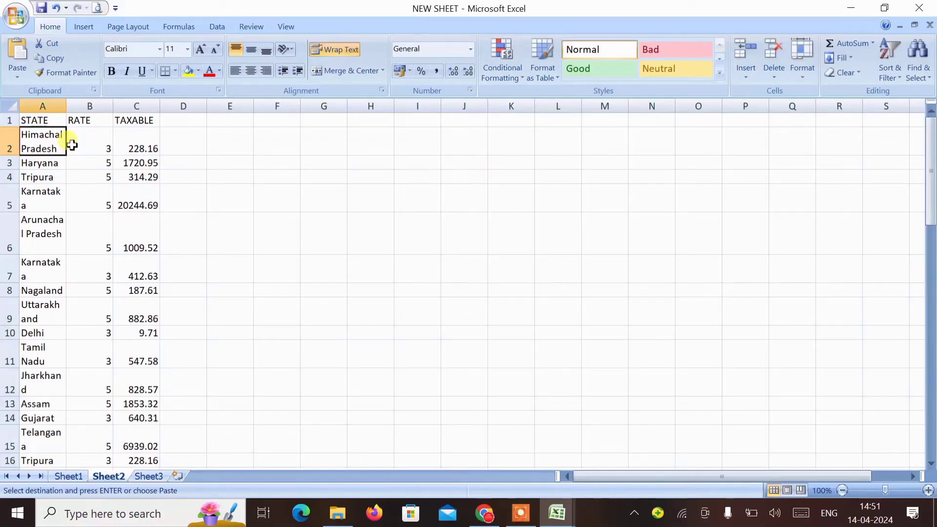
key(Up)
key(Down)
key(Up)
key(ctrl+Down)
key(ctrl+Up)
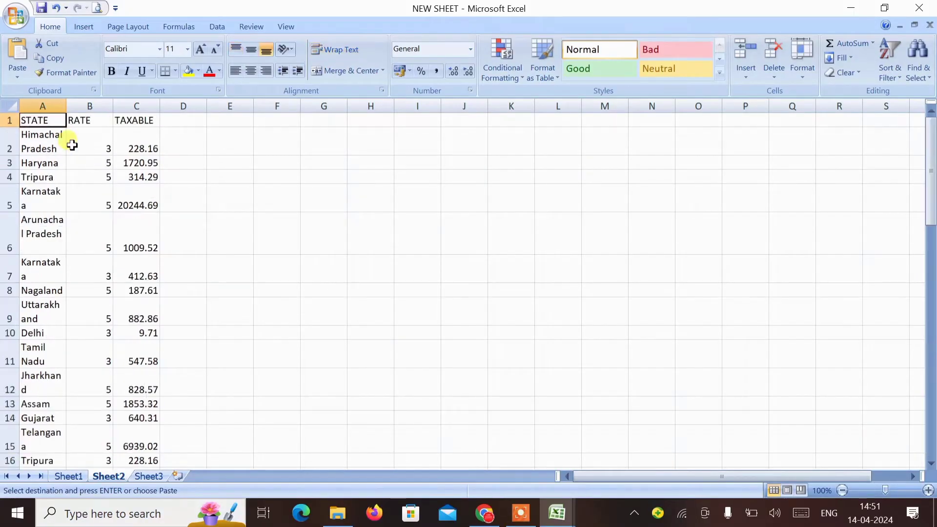
Copy the first Aggregate Taxable Value entry, D2, from the report workbook's Section 7(A)(2) sheet.
key(alt+Tab)
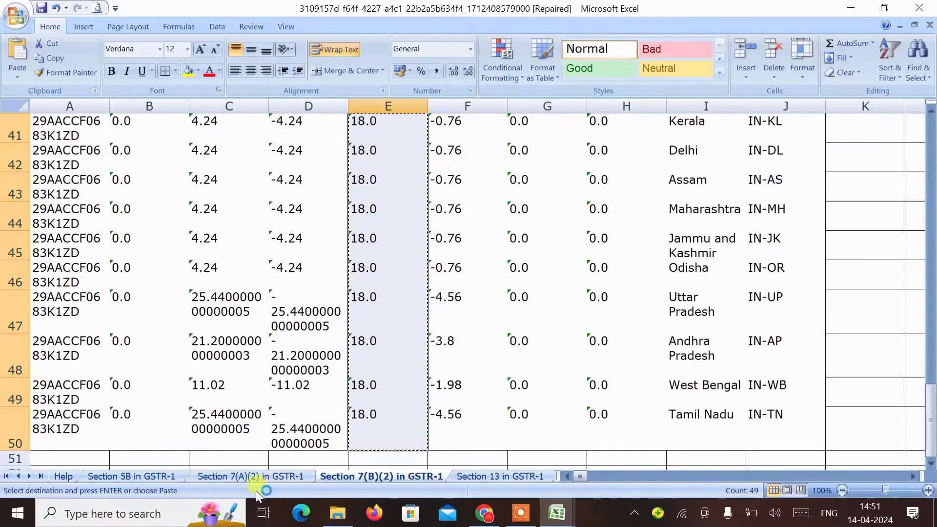
click(252, 477)
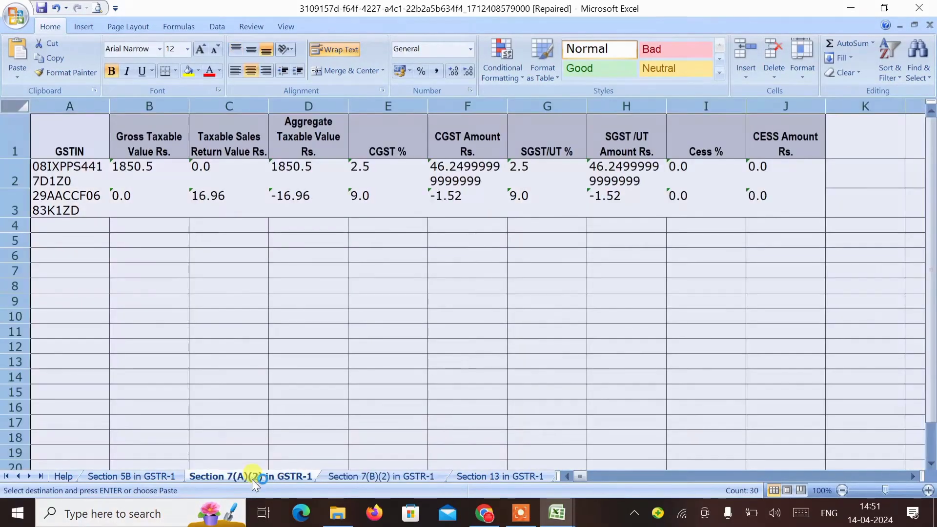
click(201, 206)
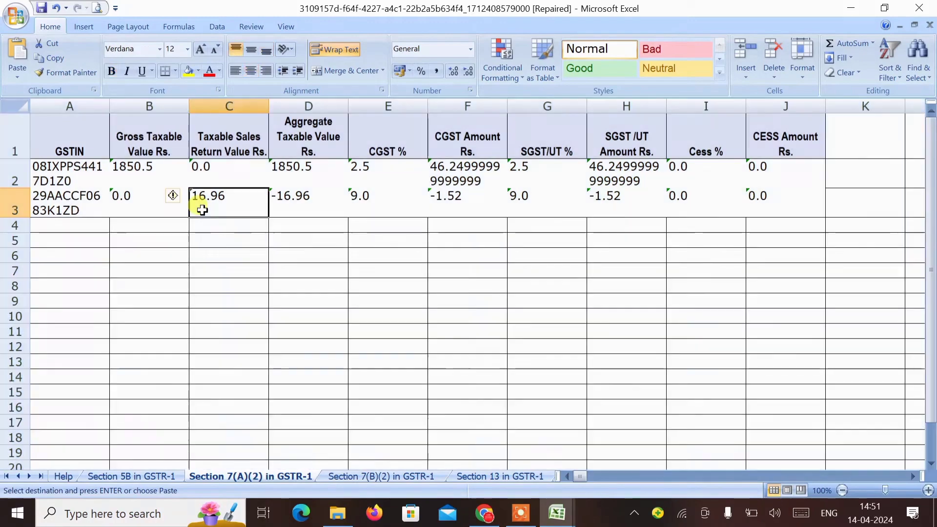
key(Right)
key(Right)
key(Up)
key(Left)
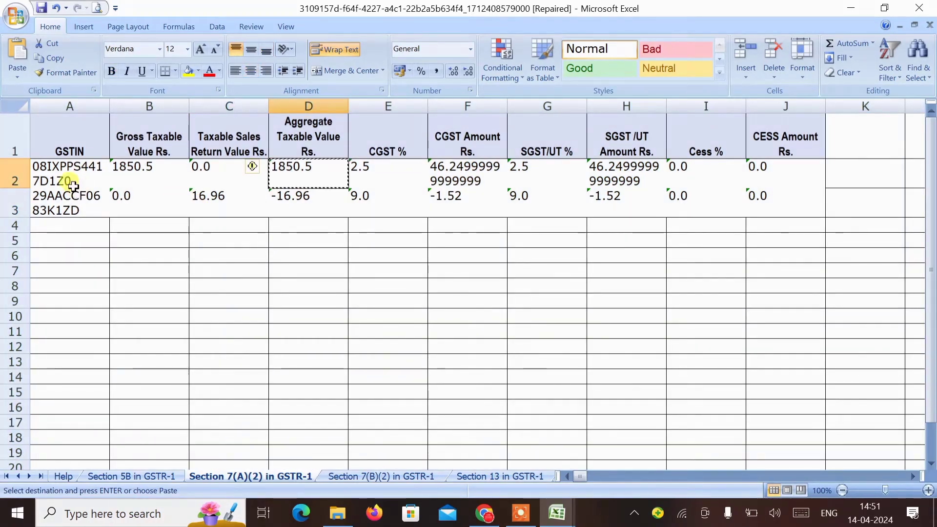
Paste the copied taxable amount as a value into C51 of Sheet2 in NEW SHEET and convert it to a number.
key(alt+Tab)
key(Right)
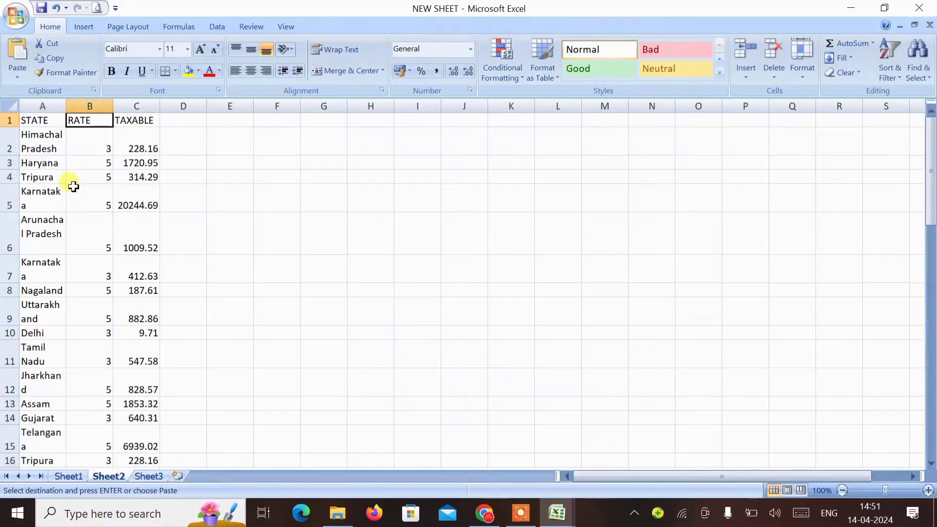
key(Right)
key(ctrl+Down)
key(Down)
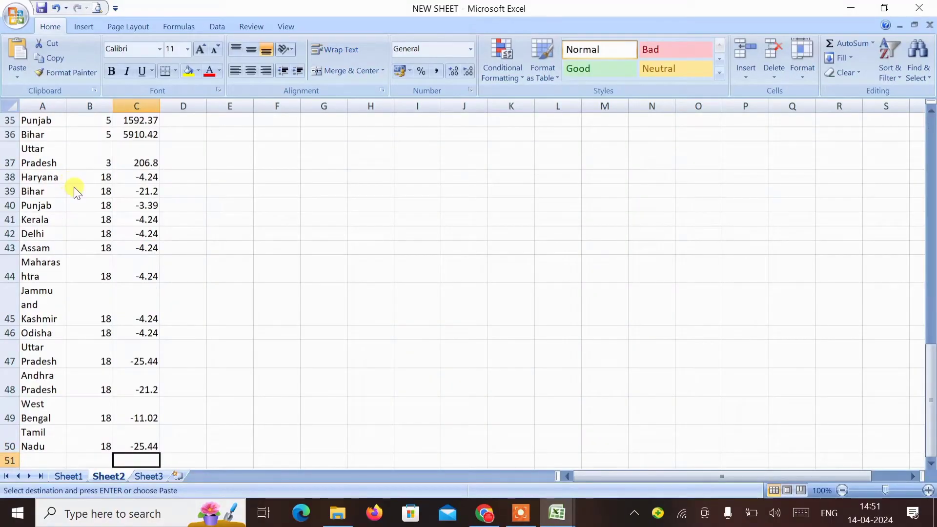
key(ctrl+alt+v)
key(v)
key(Return)
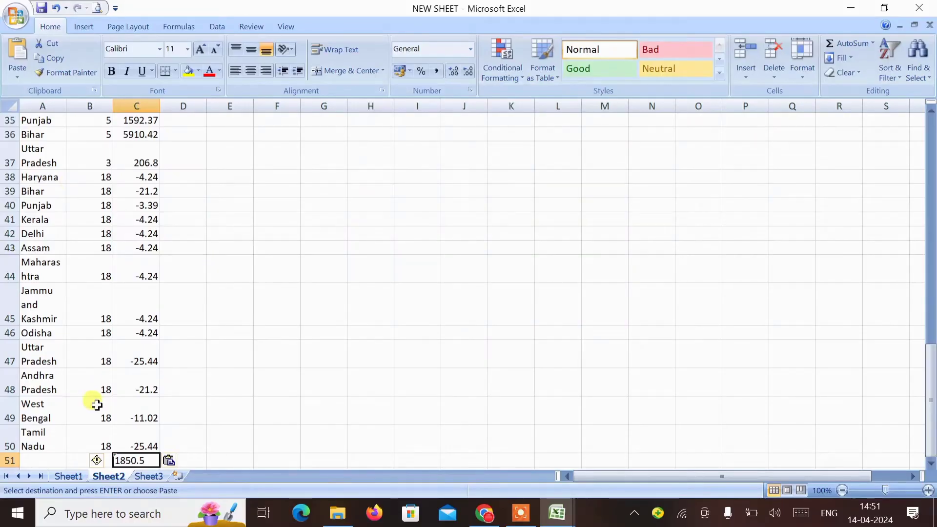
click(98, 461)
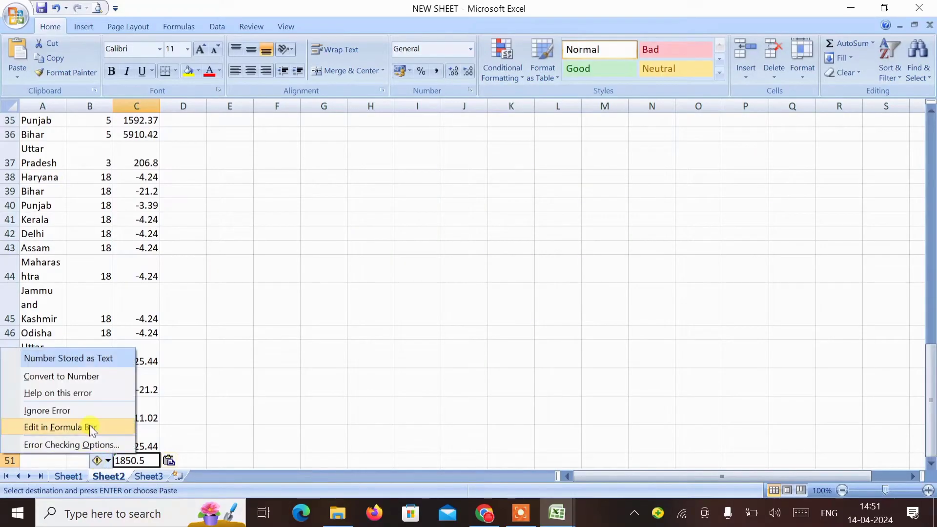
click(83, 376)
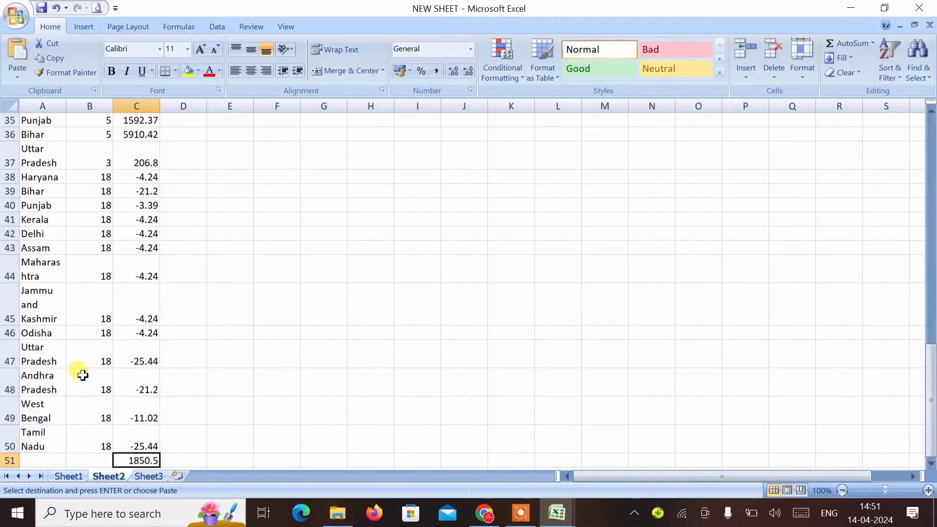
Enter RAJASTHAN as the state in A51 for the added taxable amount.
key(Left)
key(Left)
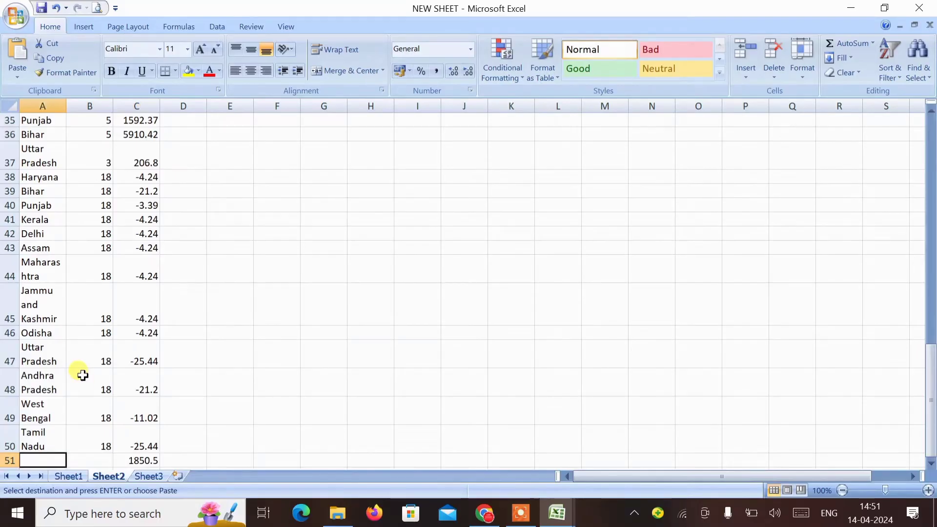
text(RAJ)
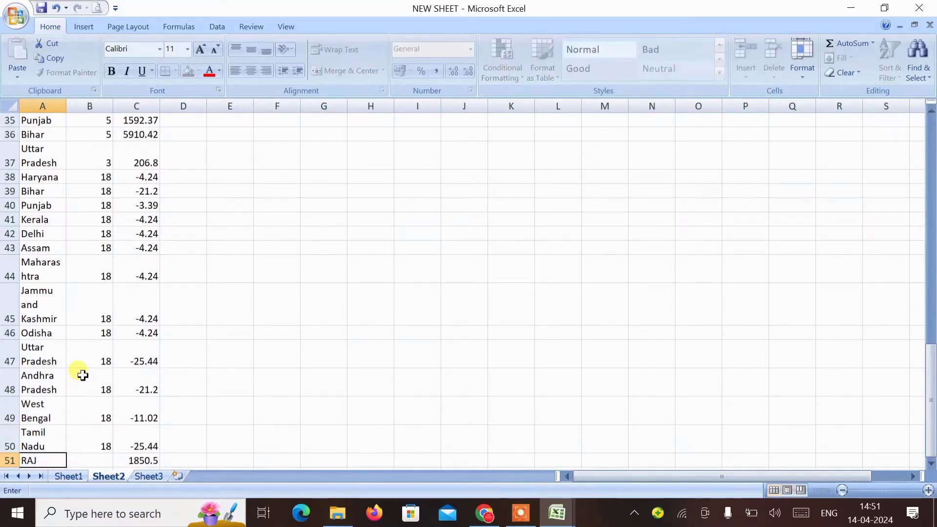
text(ASTHAN)
key(Tab)
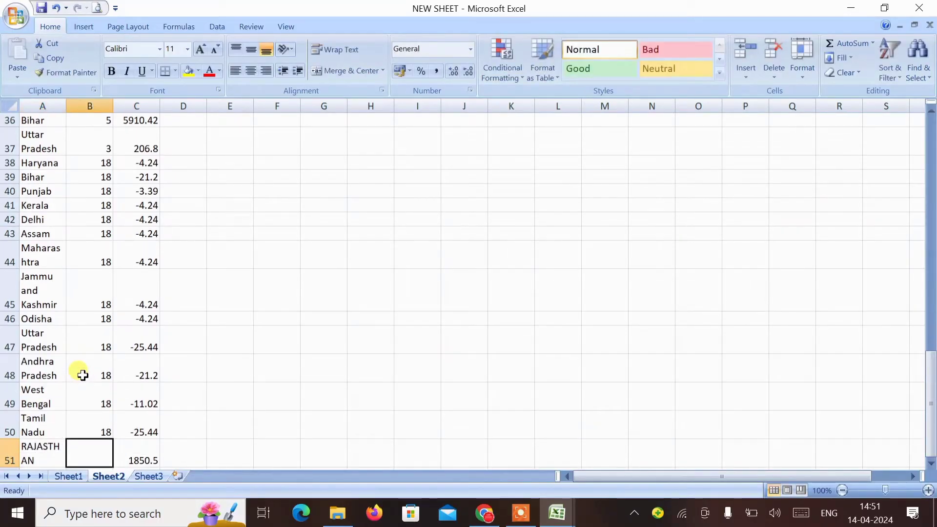
Examine the CGST % and CGST Amount entries in row 2 of the report workbook's Section 7(A)(2) sheet.
key(alt+Tab)
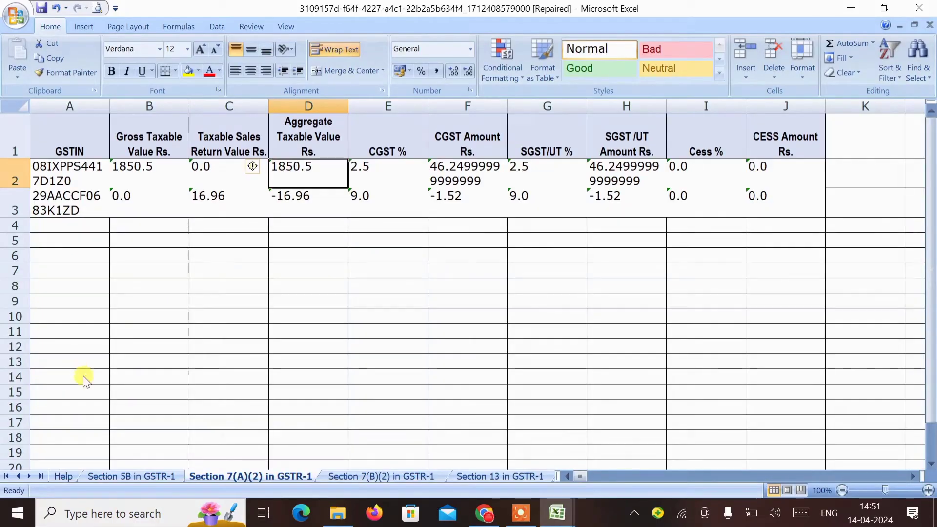
key(Right)
key(Right)
key(Left)
key(Right)
key(Left)
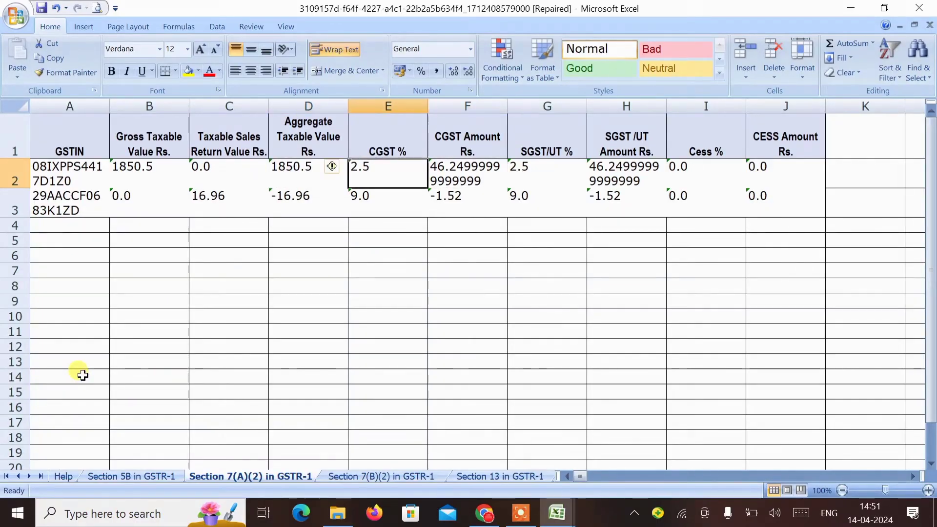
key(Right)
key(Left)
key(Right)
key(Left)
key(Right)
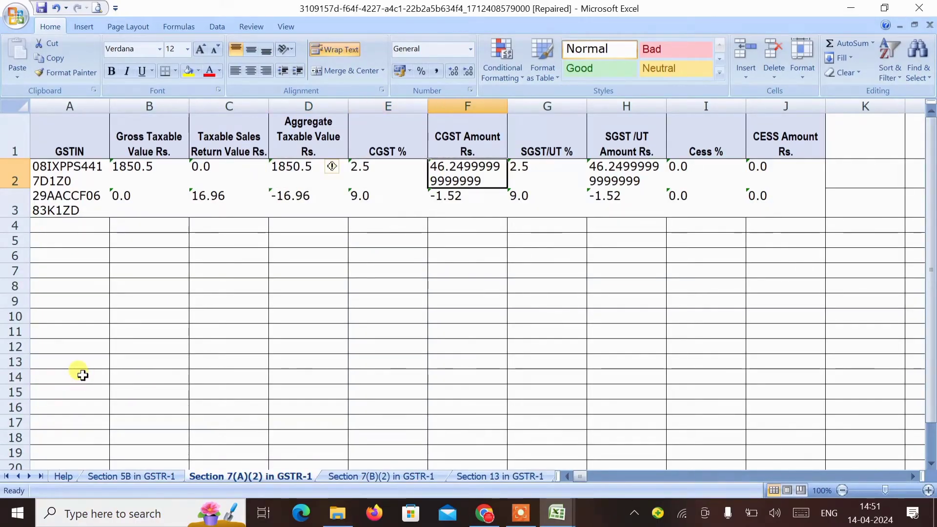
key(Left)
key(Right)
Enter 5 as the RATE for RAJASTHAN in B51 of Sheet2 in NEW SHEET.
key(alt+Tab)
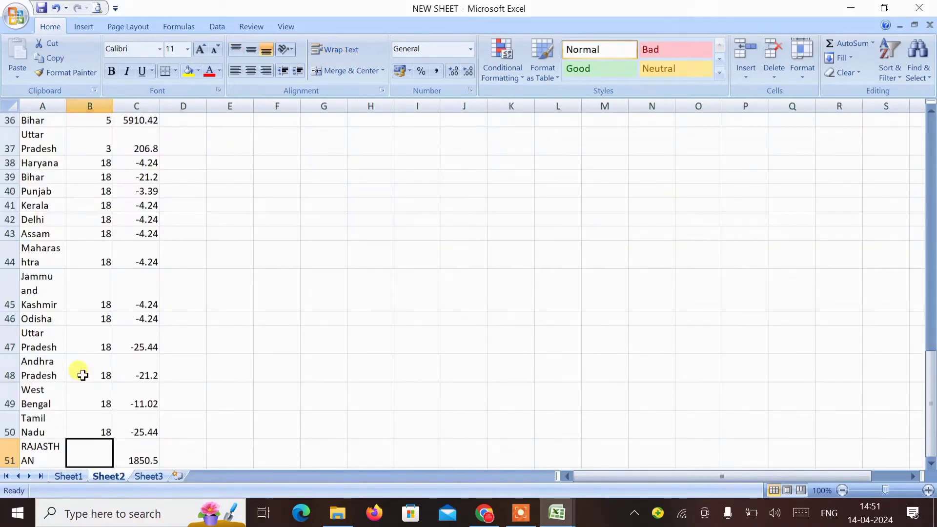
key(ctrl+g)
key(Escape)
text(5)
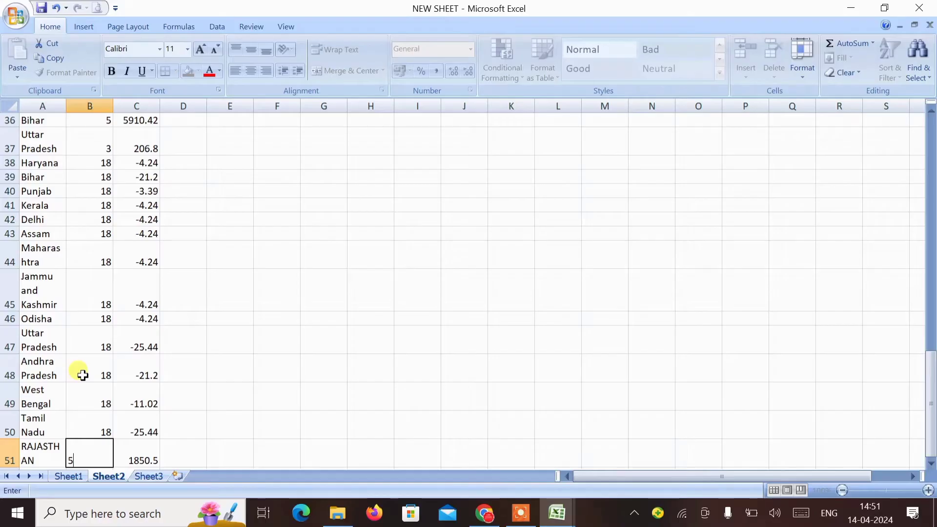
key(Return)
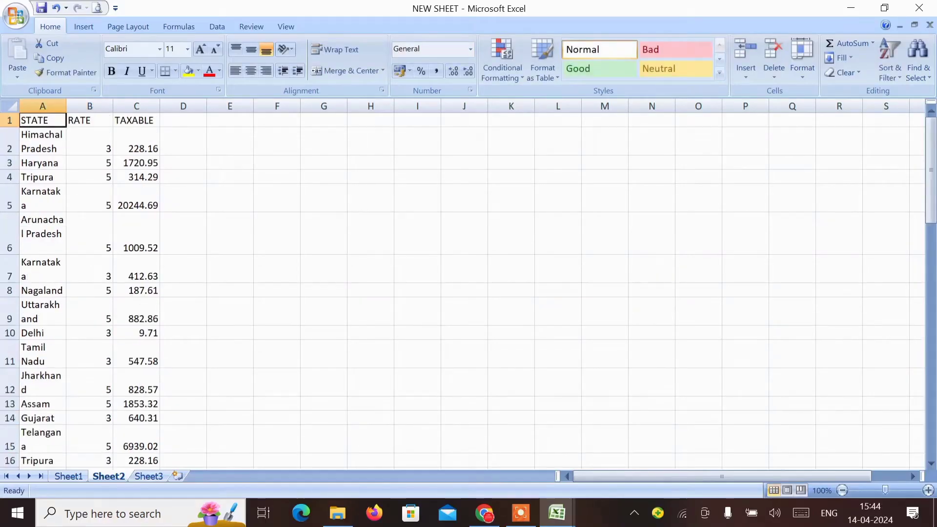
Create a PivotTable on a new worksheet from the Sheet2 data in A1:C51, including the STATE, RATE and TAXABLE headings.
key(Down)
key(Up)
key(shift+Right)
key(shift+Right)
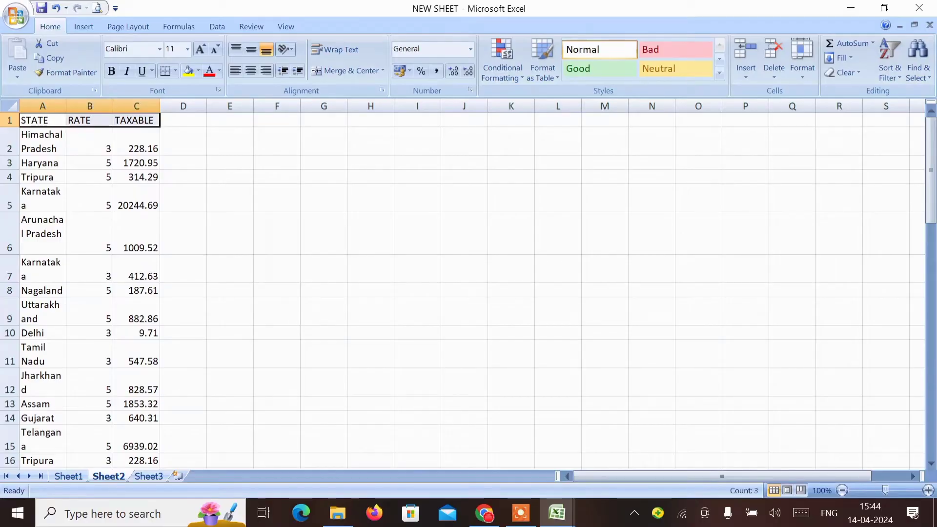
key(ctrl+shift+Down)
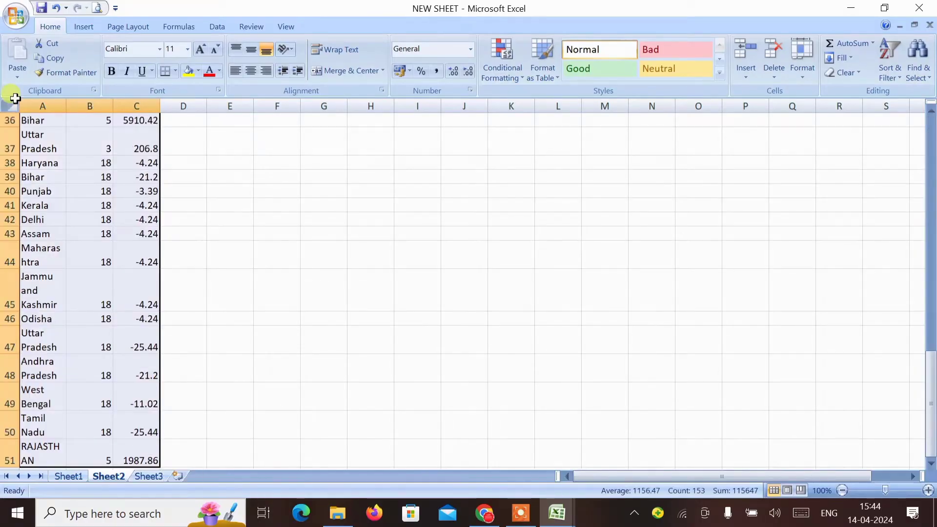
click(91, 32)
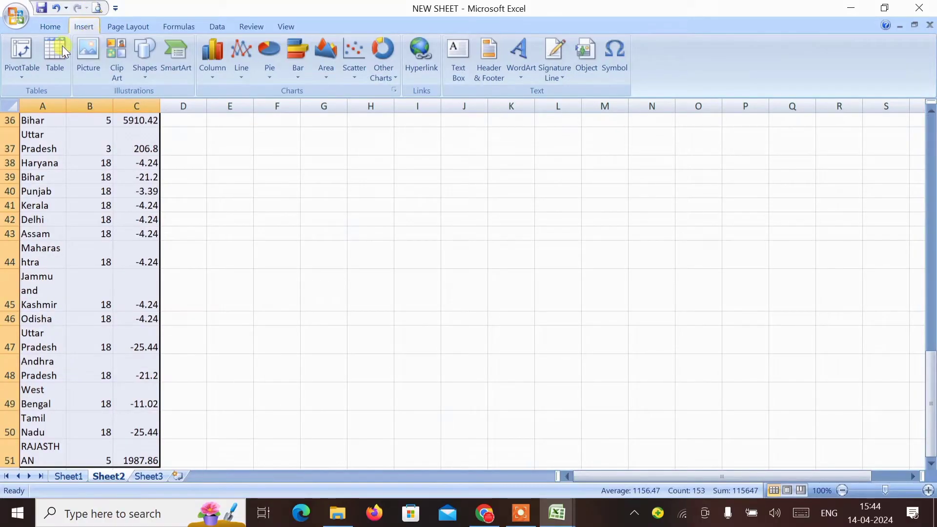
click(28, 51)
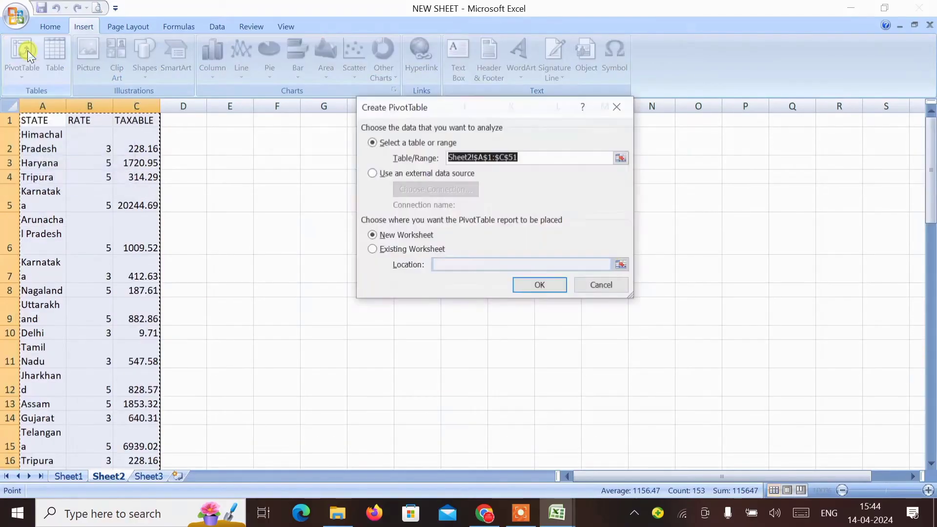
click(533, 283)
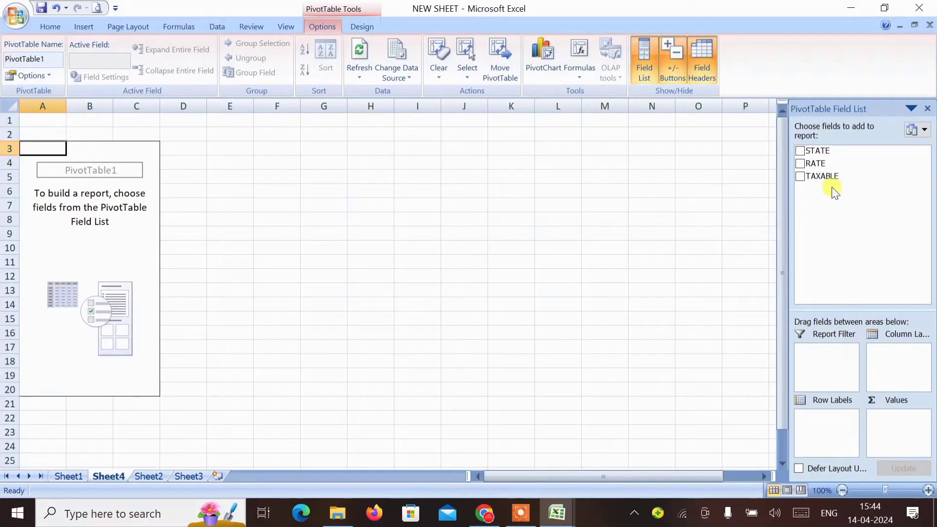
Build the PivotTable with STATE and RATE as row labels and the sum of TAXABLE as values.
drag(816, 154, 844, 427)
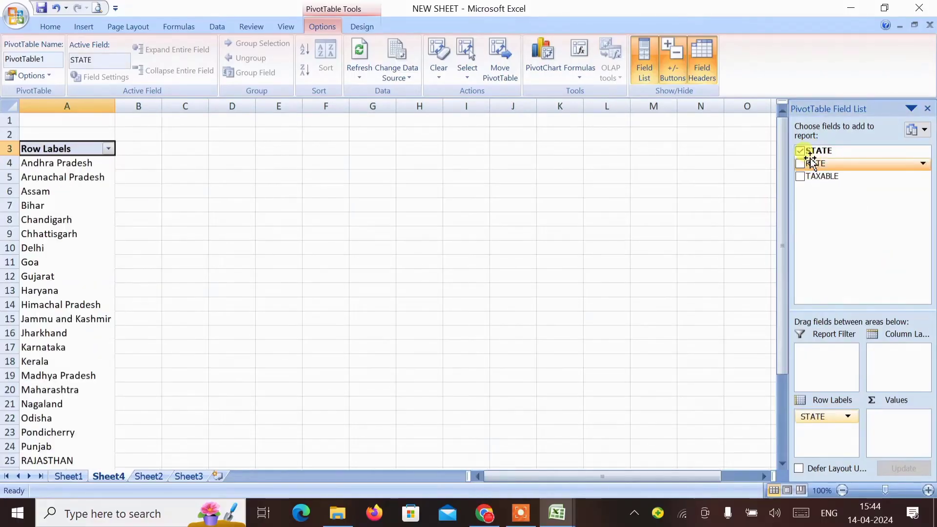
drag(811, 161, 832, 437)
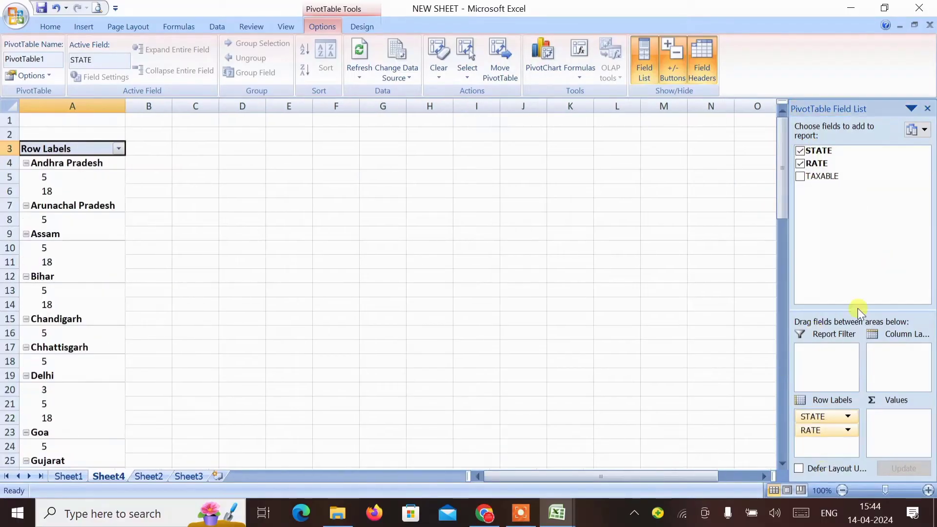
drag(821, 177, 905, 433)
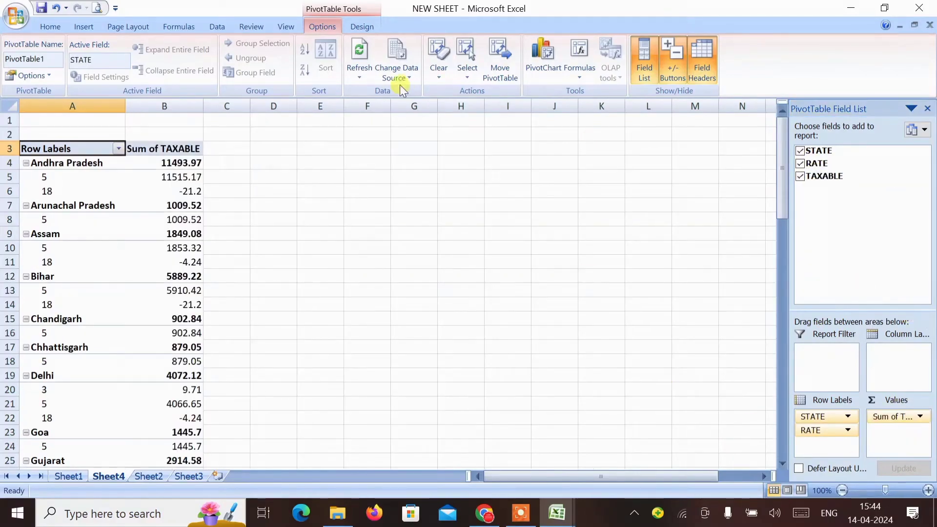
Turn off subtotals for the state groups in the PivotTable.
click(364, 29)
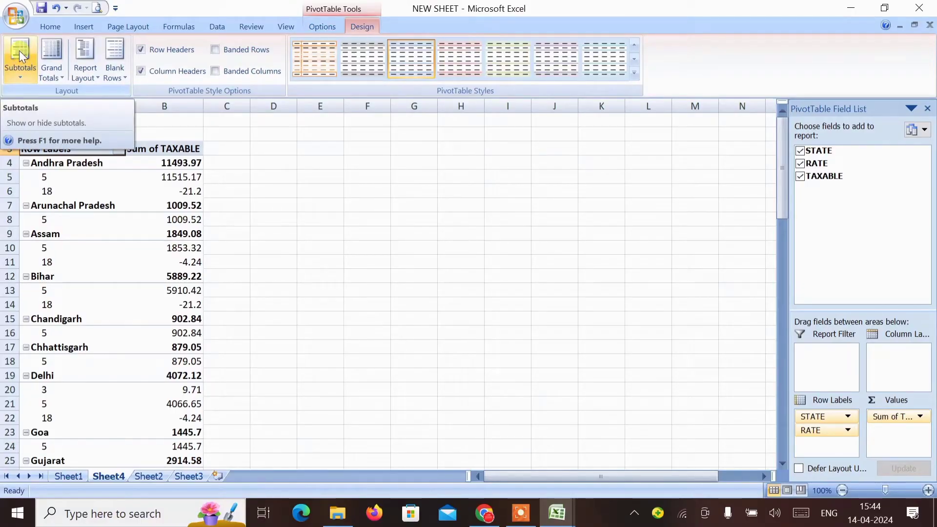
click(17, 66)
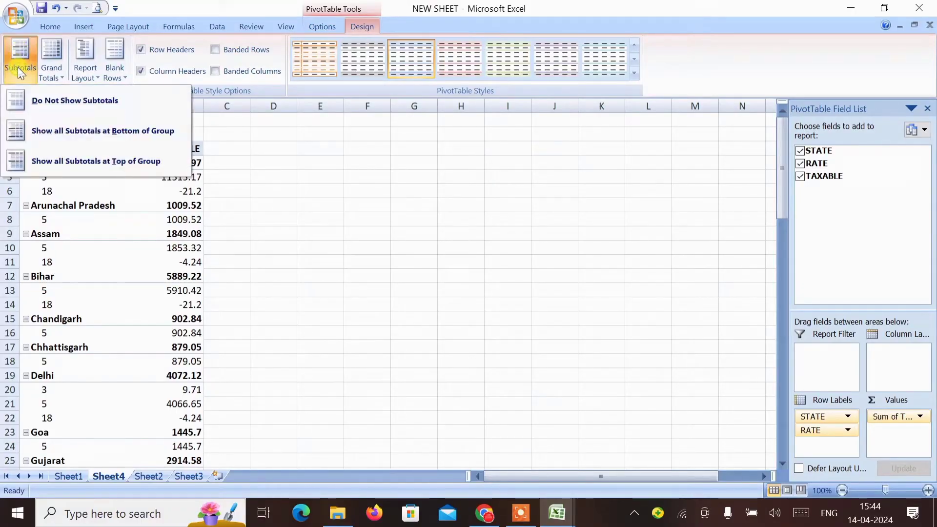
click(48, 103)
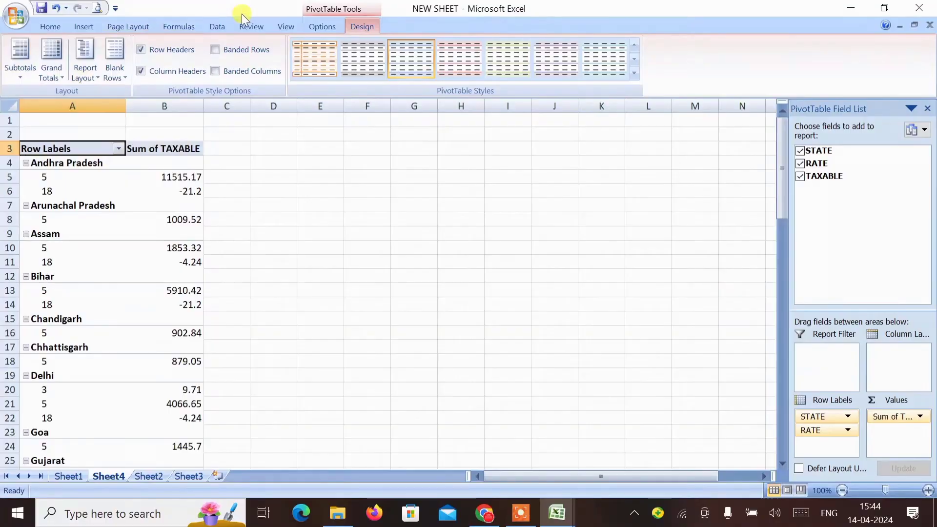
Enable the Classic PivotTable layout in the PivotTable's display options.
click(319, 26)
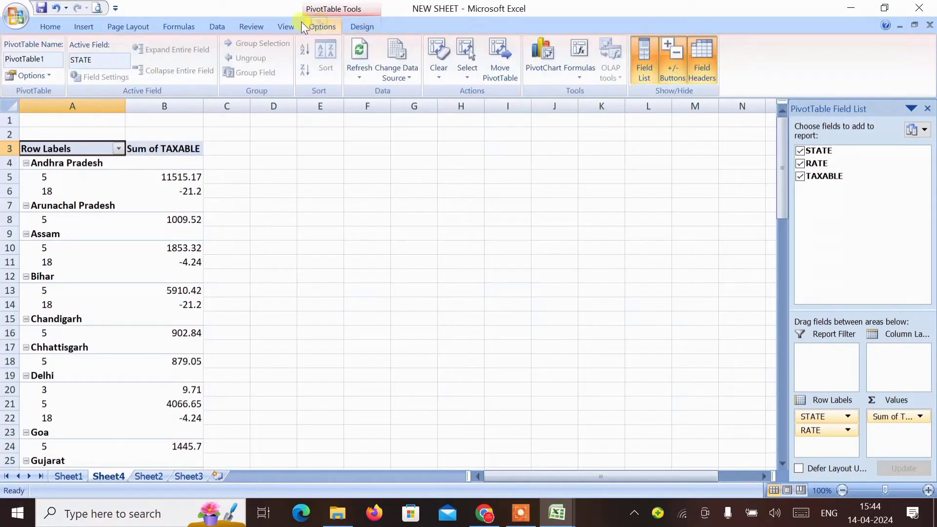
click(25, 78)
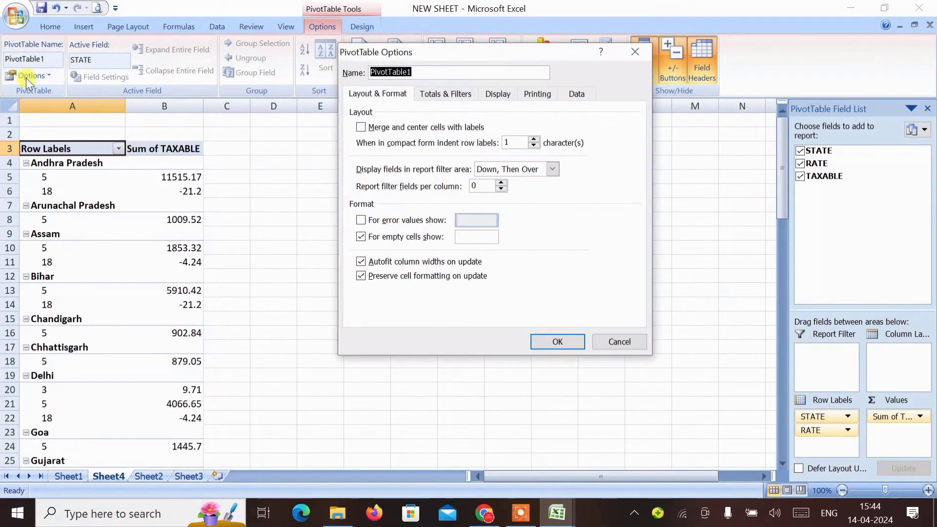
click(498, 96)
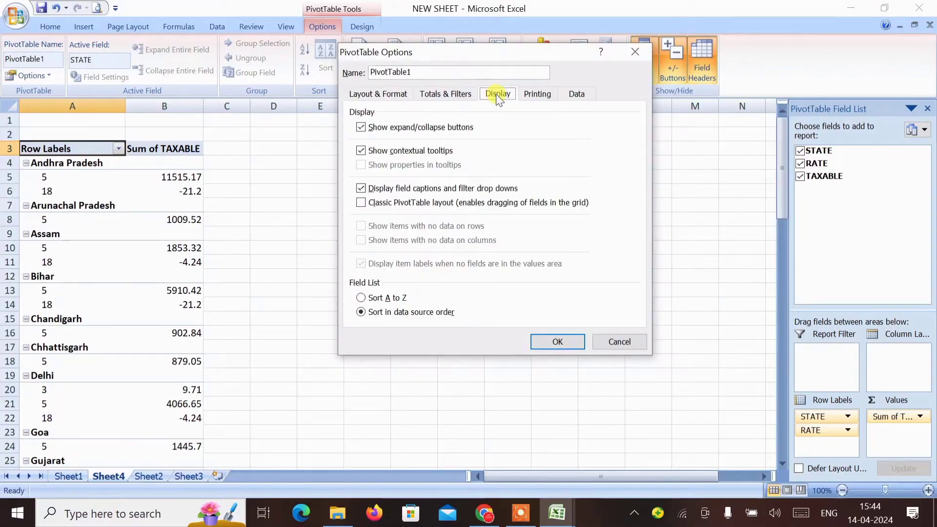
click(405, 201)
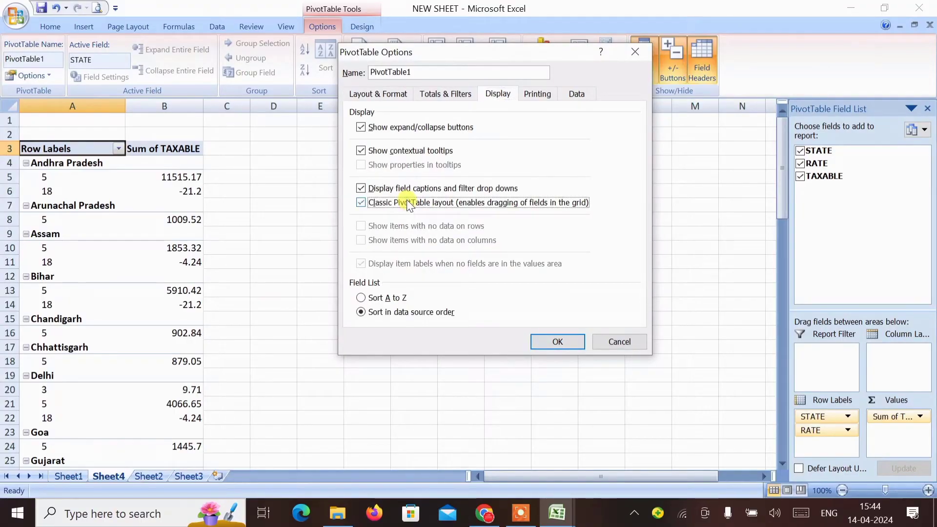
click(547, 343)
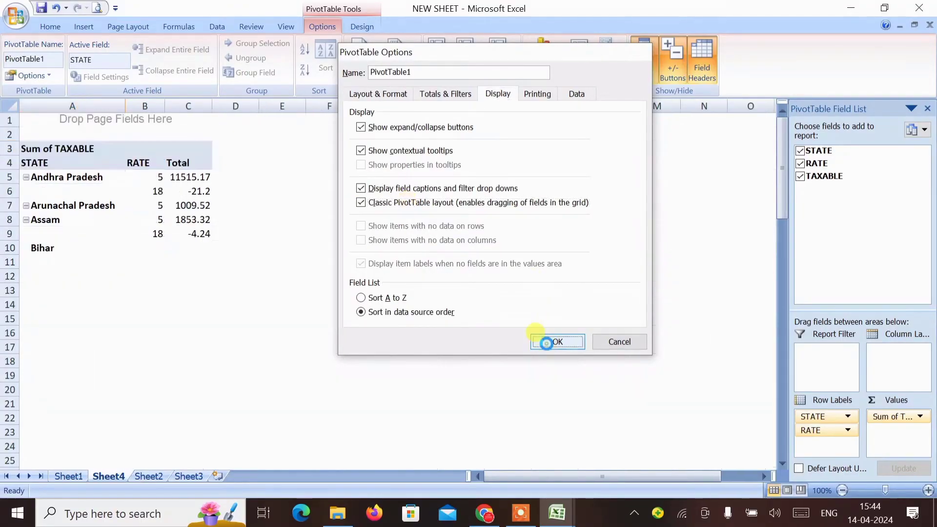
Review the state-wise rates and taxable totals in the PivotTable down to the Grand Total row.
key(Down)
key(Down)
key(Down)
key(Down)
key(Down)
key(Down)
key(Down)
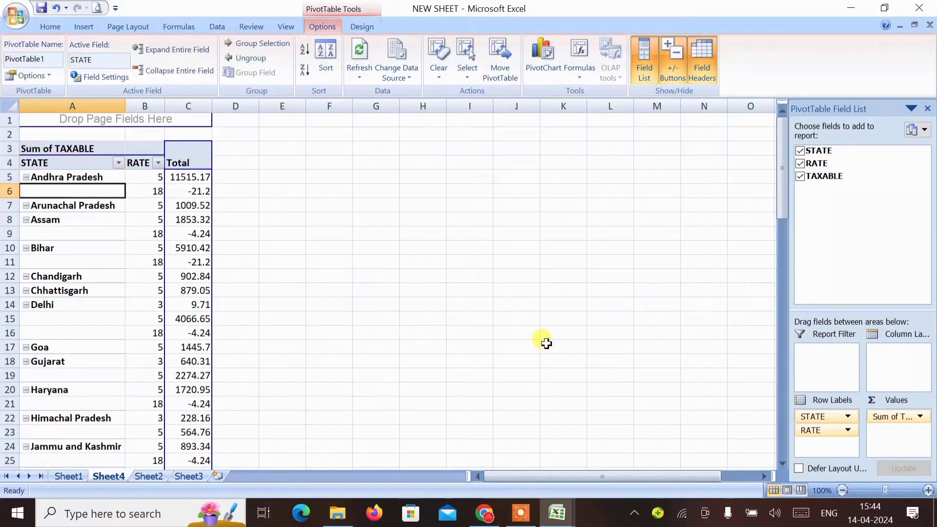
key(Down)
key(Down)
key(Down)
key(Down)
key(Down)
key(Down)
key(Down)
key(Down)
key(Down)
key(Down)
key(Down)
key(Down)
key(Down)
key(Down)
key(Down)
key(Down)
key(Down)
key(Down)
key(Down)
key(Down)
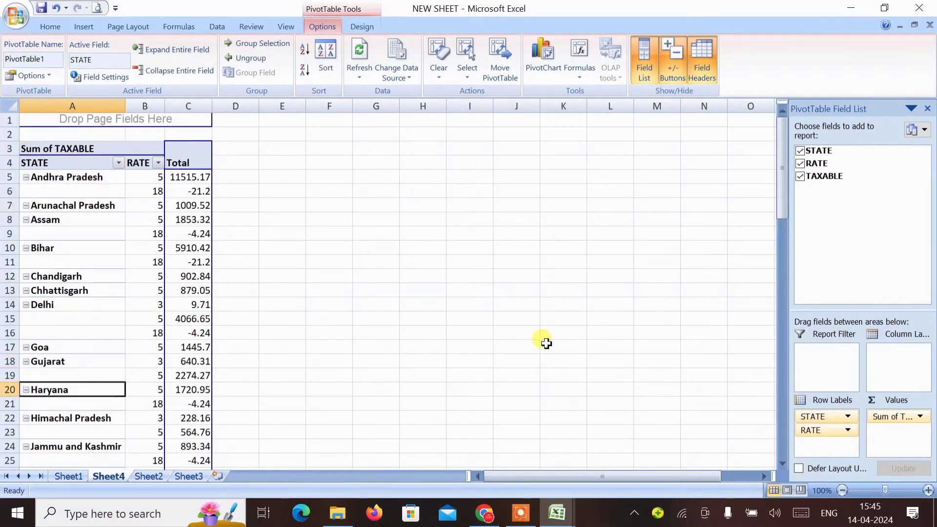
key(Down)
key(Down)
key(Down)
key(Down)
key(Down)
key(Down)
key(Down)
key(Down)
key(Down)
key(Down)
key(Down)
key(Down)
key(Down)
key(Down)
key(Down)
key(Down)
key(Down)
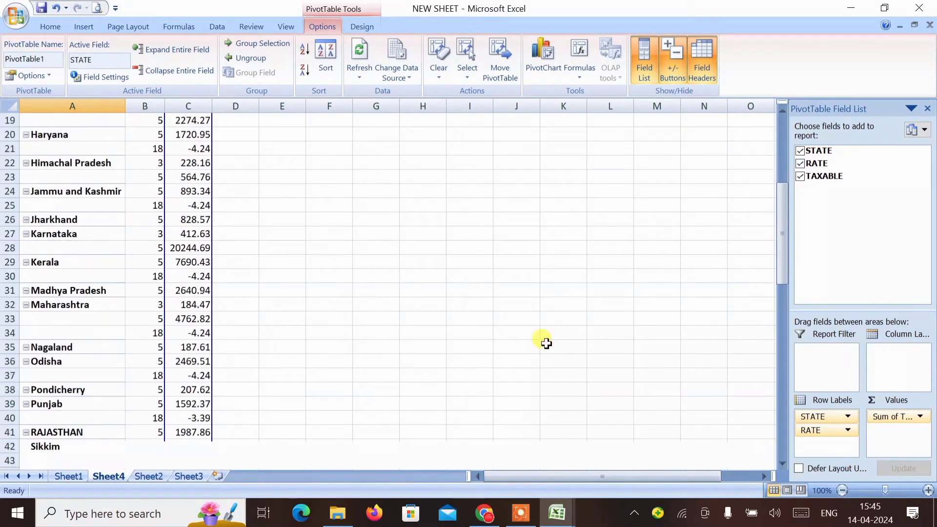
key(ctrl+Down)
key(ctrl+Up)
key(Up)
key(Up)
key(Up)
key(Up)
key(Up)
key(Up)
key(Up)
key(Up)
key(Up)
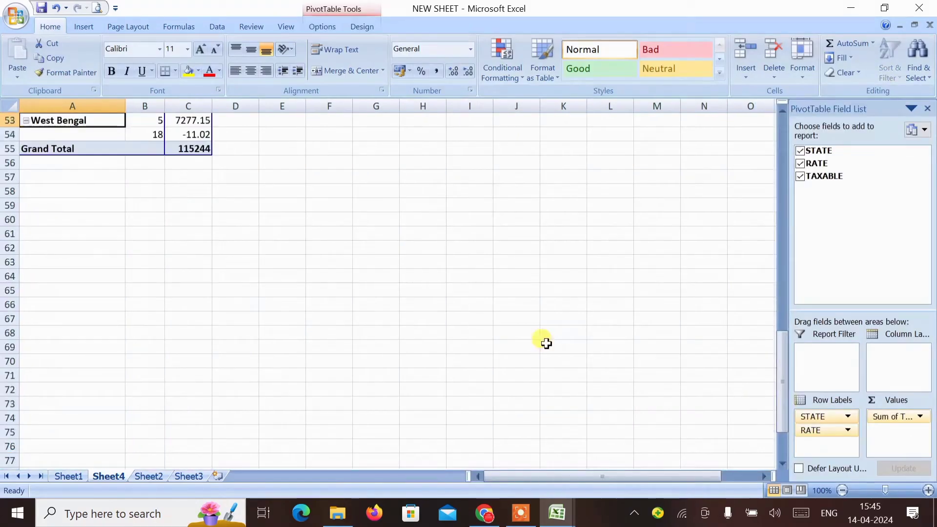
key(Up)
key(Up)
key(Up)
key(Up)
key(Up)
key(Up)
key(Up)
key(Up)
key(Up)
key(Up)
key(Up)
key(Up)
key(Up)
key(Up)
key(Up)
key(Up)
key(Up)
key(Up)
key(Up)
key(Up)
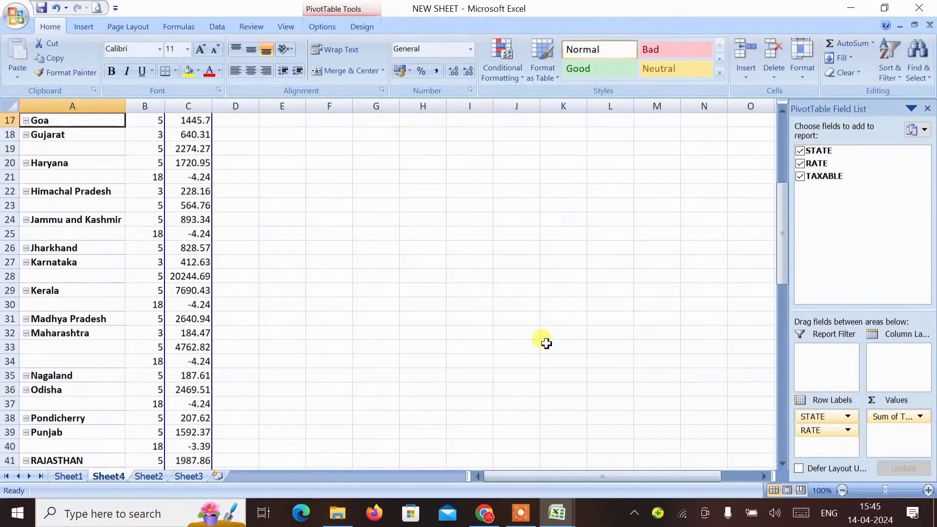
key(Up)
key(Up)
key(Up)
key(Up)
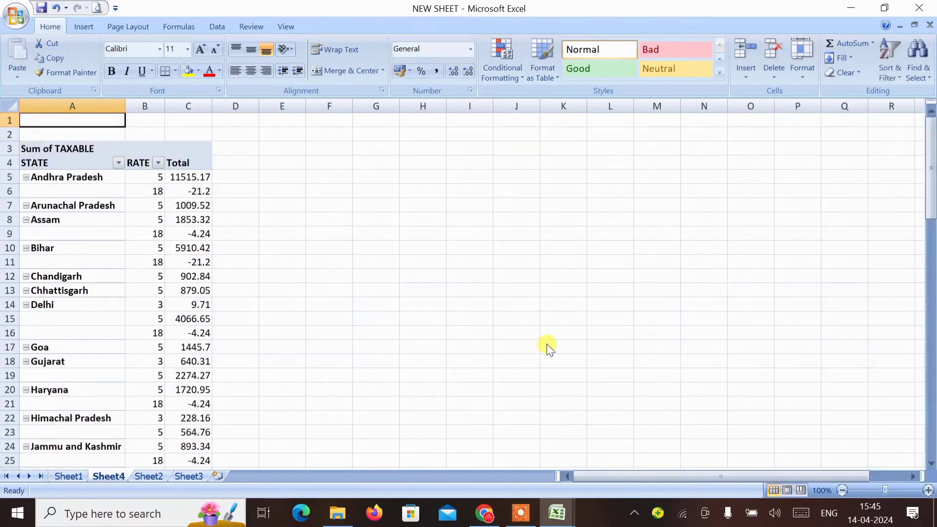
Copy the PivotTable rows A5:C54 from Andhra Pradesh through West Bengal, leaving out the headings and Grand Total.
key(Down)
key(Down)
key(Down)
key(Down)
key(shift+Right)
key(shift+Right)
key(shift+Right)
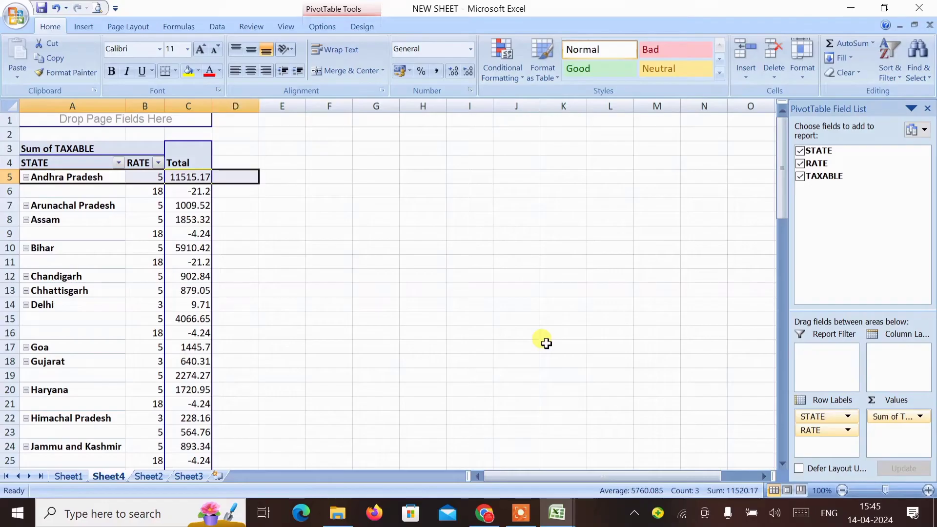
key(shift+Left)
key(shift+Down)
key(shift+Down)
key(shift+Down)
key(shift+Down)
key(shift+Down)
key(shift+Down)
key(shift+Down)
key(shift+Down)
key(shift+Down)
key(shift+Down)
key(shift+Down)
key(shift+Down)
key(shift+Down)
key(shift+Down)
key(shift+Down)
key(shift+Down)
key(shift+Down)
key(shift+Down)
key(shift+Down)
key(shift+Down)
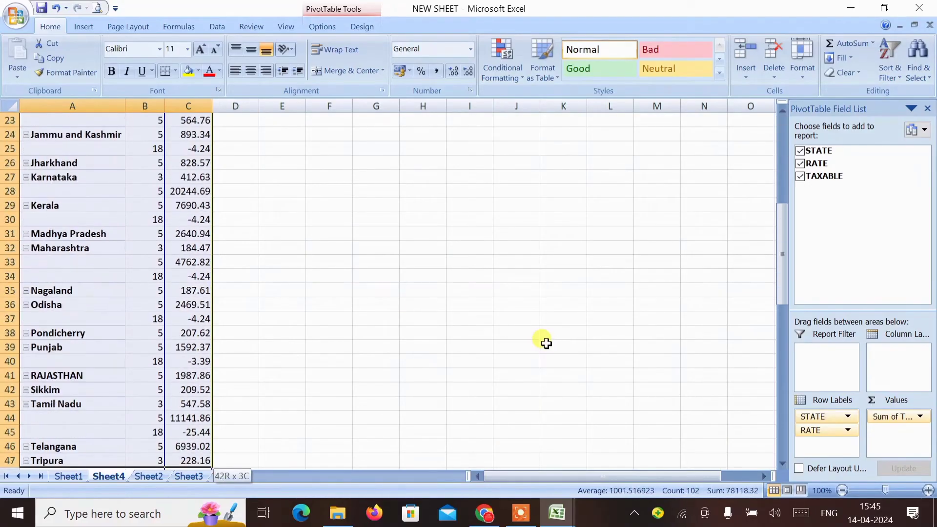
key(shift+Down)
key(shift+Down)
key(ctrl+shift+Down)
key(ctrl+shift+Up)
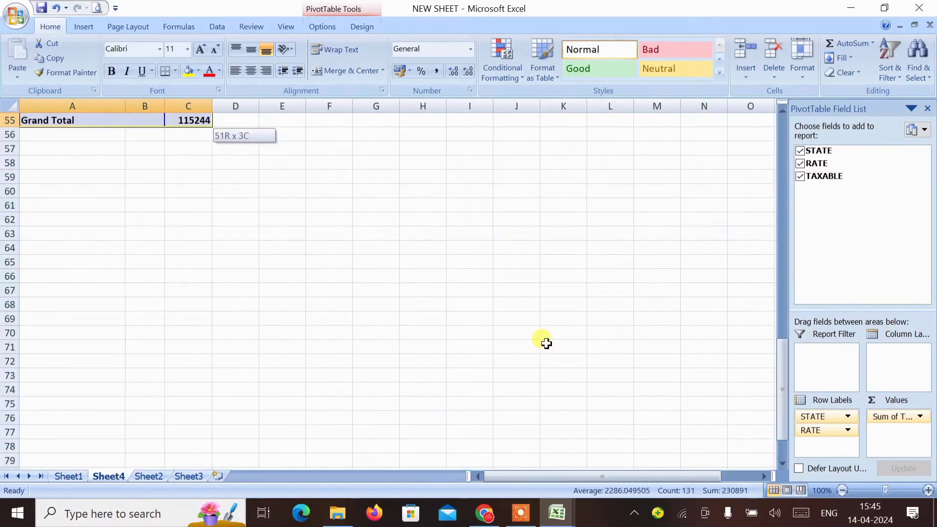
key(shift+Up)
key(shift+Down)
key(shift+Up)
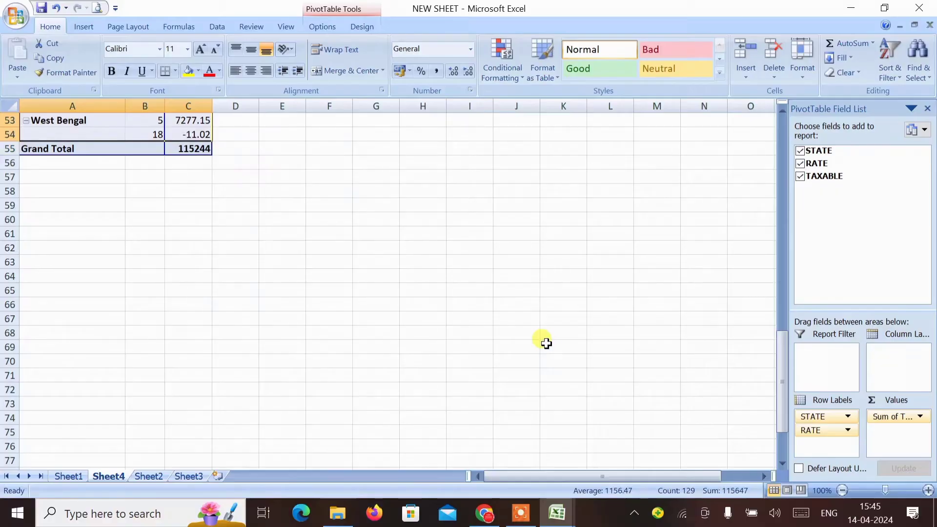
key(ctrl+c)
Paste the copied PivotTable rows as values only, starting at E4 of Sheet4.
key(Right)
key(Right)
key(Up)
key(Up)
key(Up)
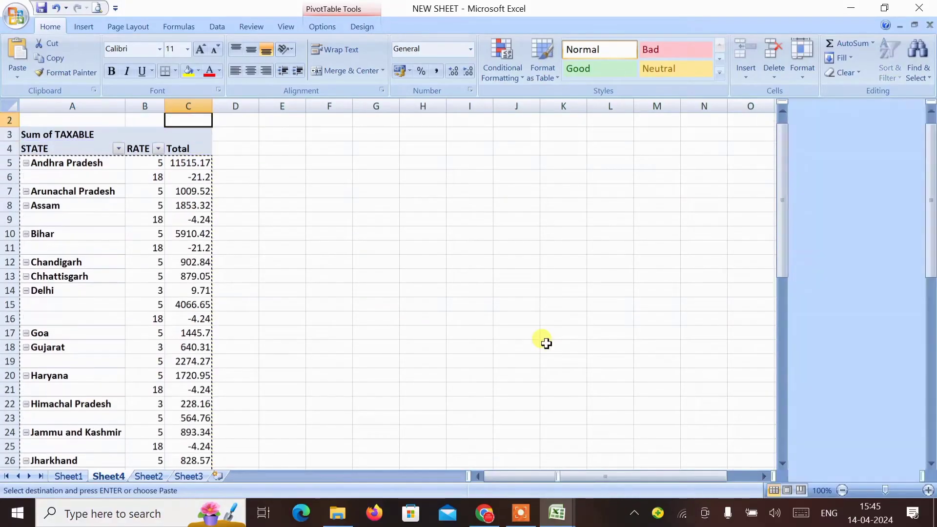
key(Right)
key(Right)
key(Down)
key(Down)
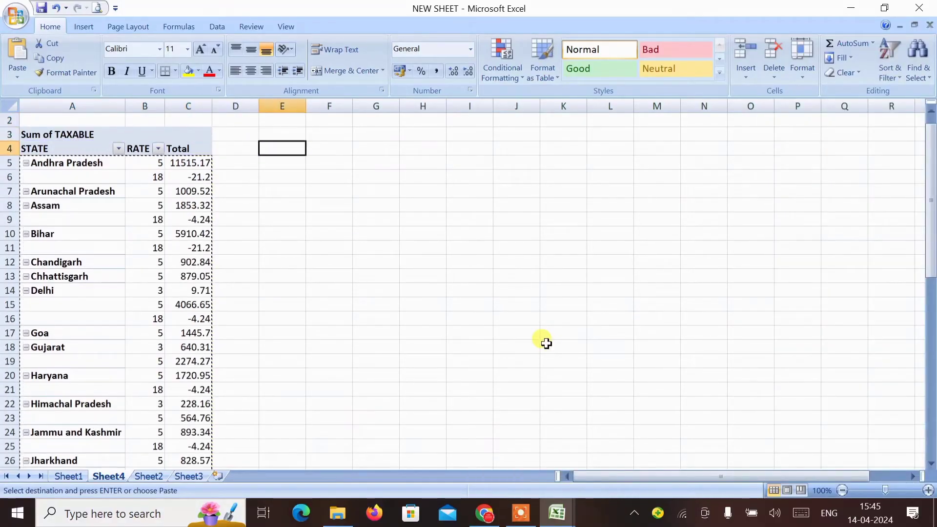
key(ctrl+alt+v)
key(f)
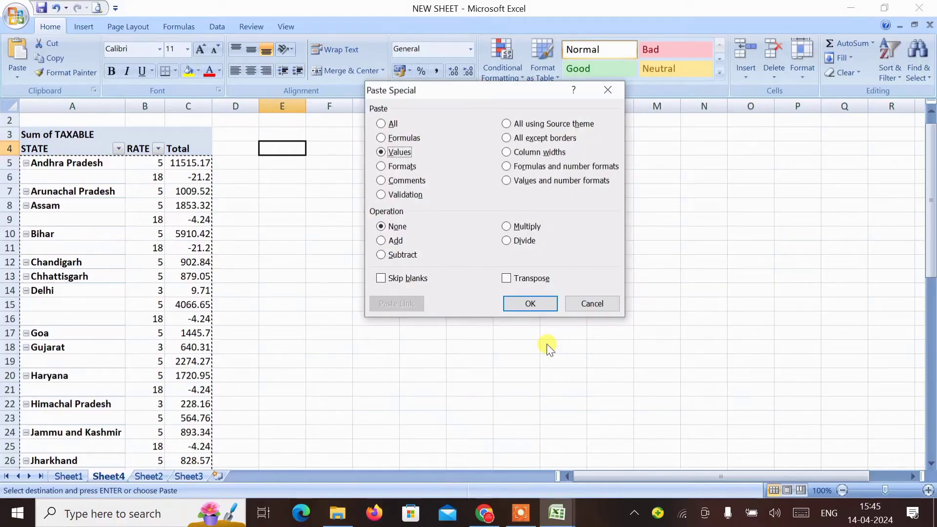
key(Return)
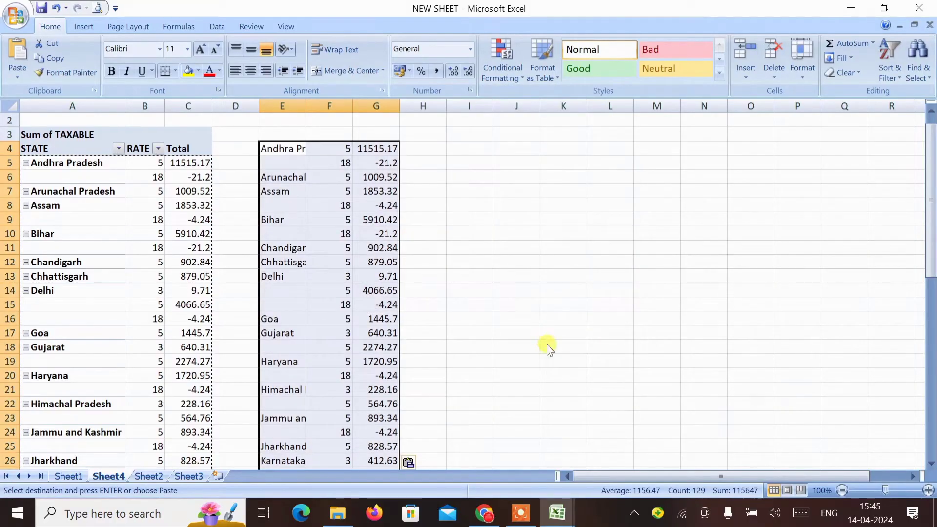
AutoFit the widths of columns E to G to the pasted state, rate and taxable data.
key(alt+h)
key(o)
key(i)
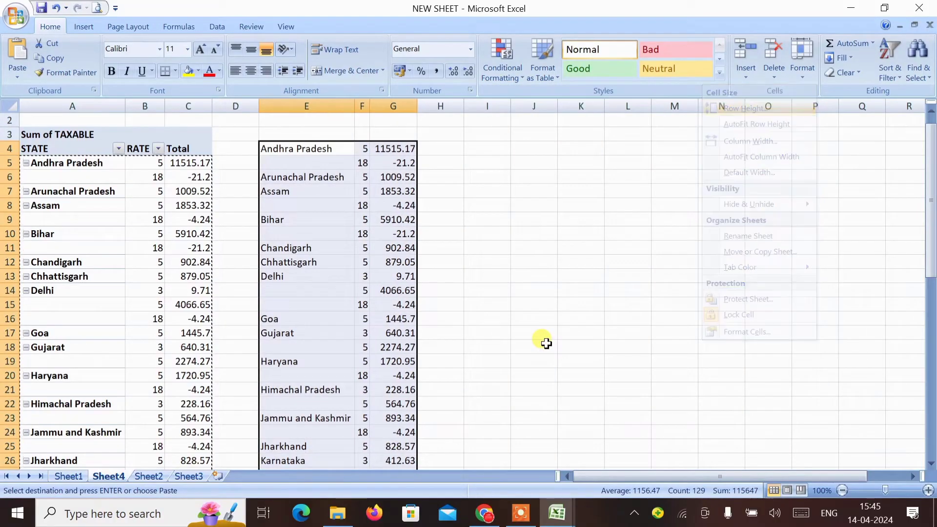
Look through the pasted state, rate and taxable list in columns E to G for blank state cells.
key(Page_Down)
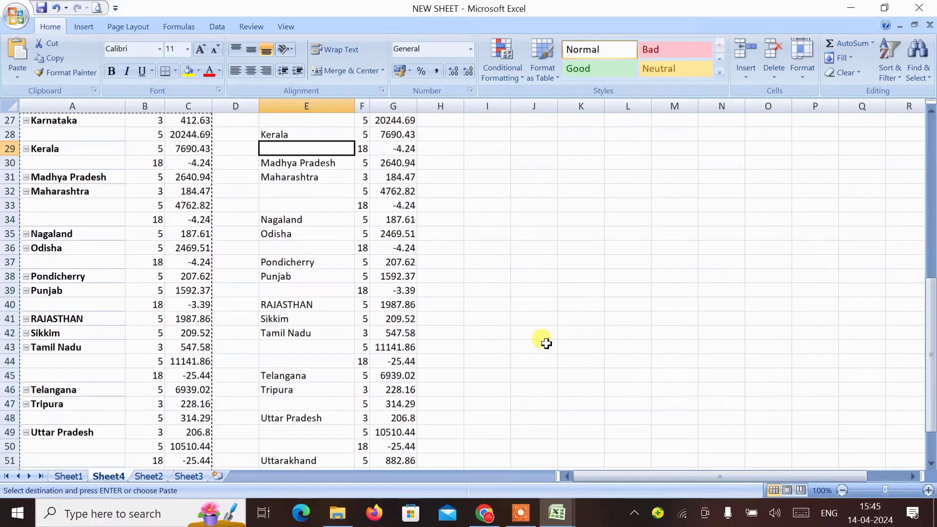
key(Up)
key(Right)
key(Right)
key(ctrl+Up)
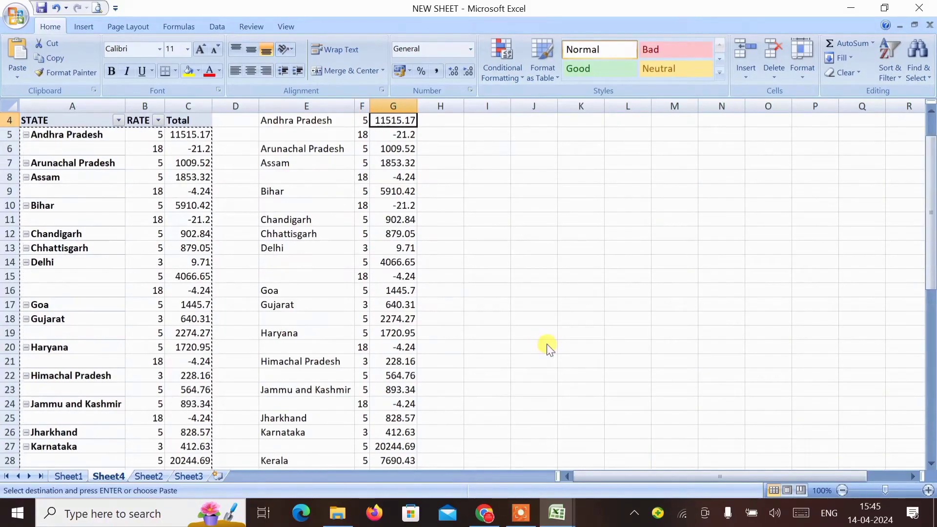
scroll(545, 343, up, 1)
key(Left)
key(Left)
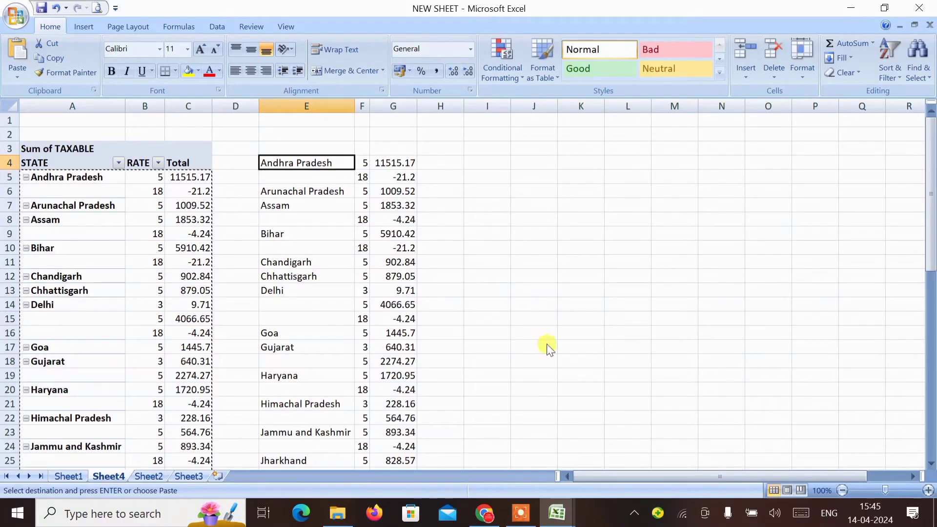
Fill the blank state cells E5, E8 and E10 with Andhra Pradesh, Assam and Bihar from the cells above.
key(Down)
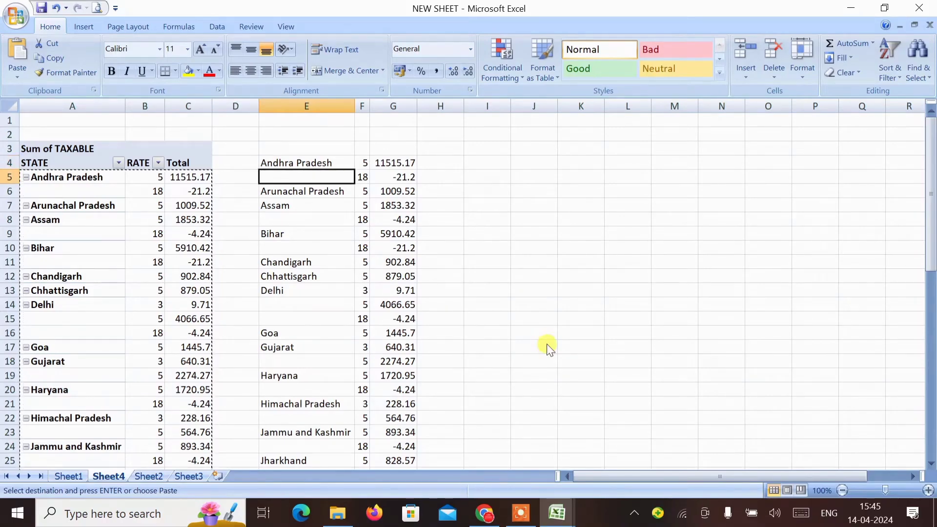
key(ctrl+d)
key(Down)
key(Down)
key(Down)
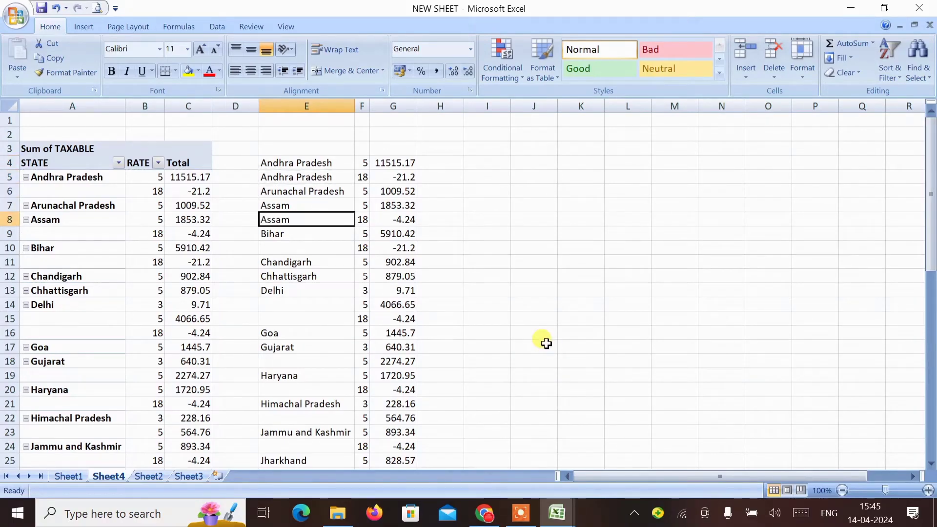
key(Down)
key(Down)
key(ctrl+d)
Fill the blank cells E14 and E15 with Delhi and E18 with Gujarat from the cells above.
key(Down)
key(Down)
key(Down)
key(Down)
key(ctrl+d)
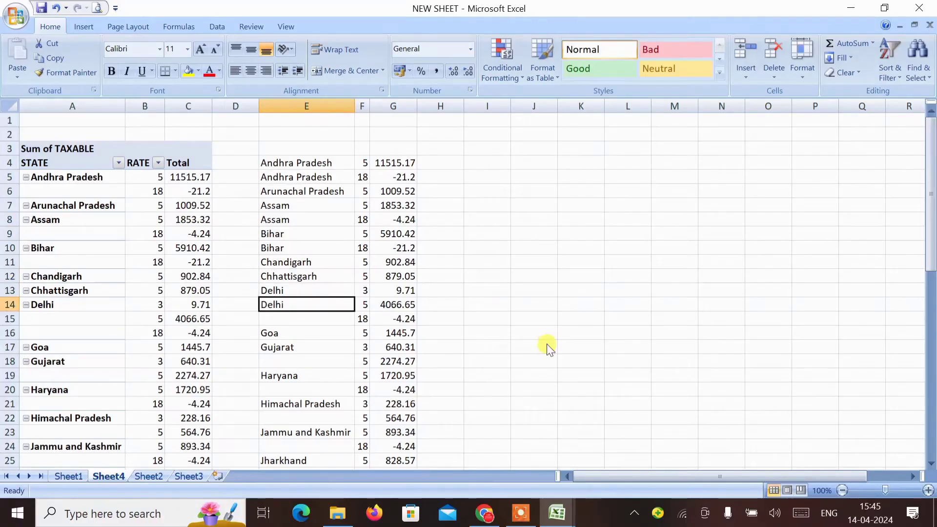
key(Down)
key(ctrl+d)
key(Down)
key(Down)
key(Down)
key(ctrl+d)
Fill the blank cell E20 with Haryana from the cell above and check its rate alongside.
key(Down)
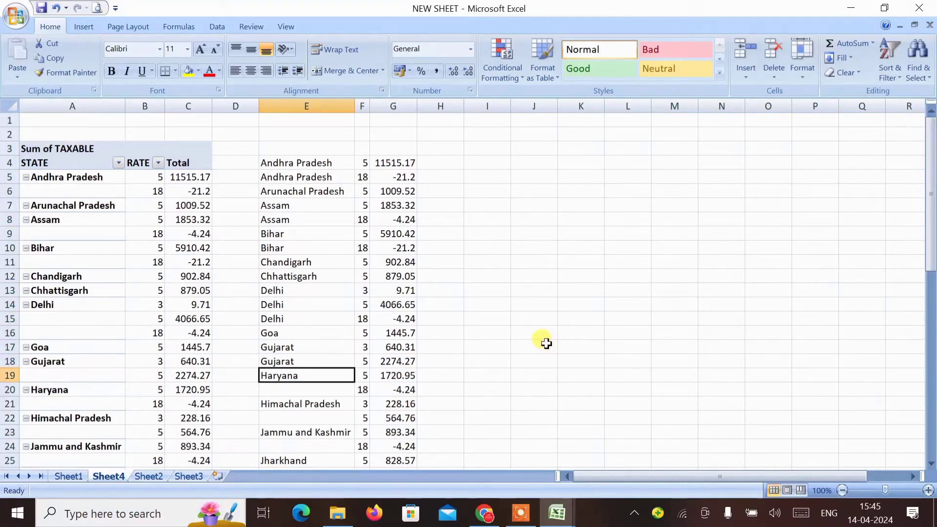
key(Down)
key(ctrl+d)
key(Down)
key(Up)
key(Up)
key(Right)
key(Left)
key(Down)
key(Right)
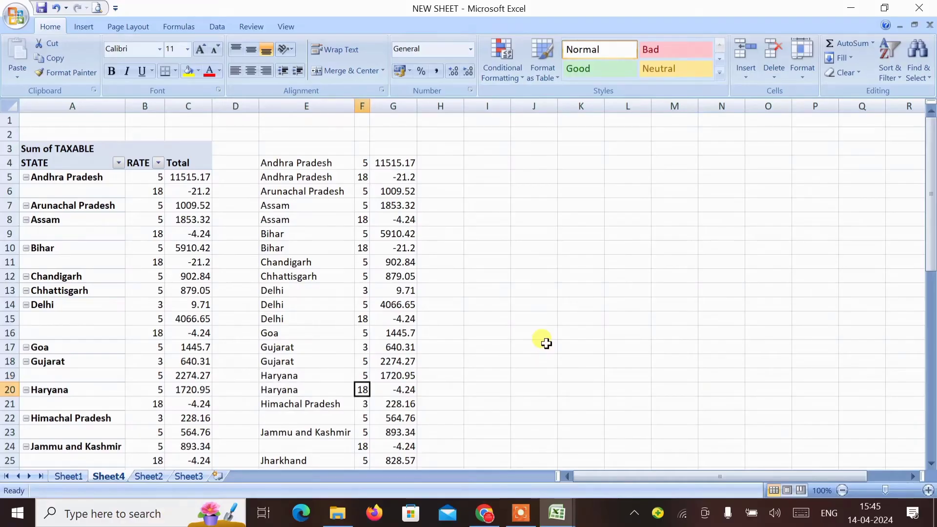
Fill the blank cell E22 with Himachal Pradesh and E24 with Jammu and Kashmir from the cells above.
key(Left)
key(Down)
key(Down)
key(ctrl+d)
key(Down)
key(Down)
key(ctrl+d)
Fill the blank state cell E27 with Karnataka from the cell above.
key(Down)
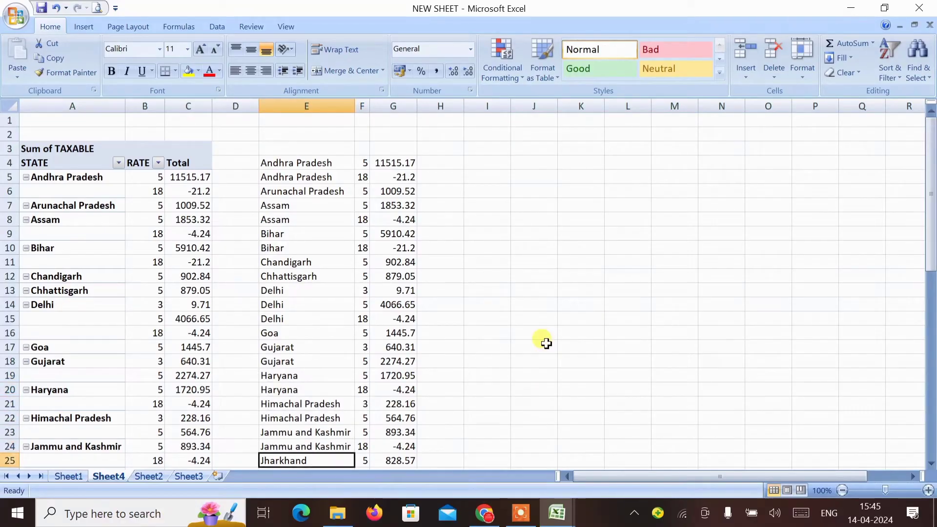
key(Down)
key(Down)
key(Down)
key(Up)
key(ctrl+d)
Fill the blank state cell E29 with Kerala from the cell above.
key(Down)
key(Down)
key(Down)
key(Down)
key(Down)
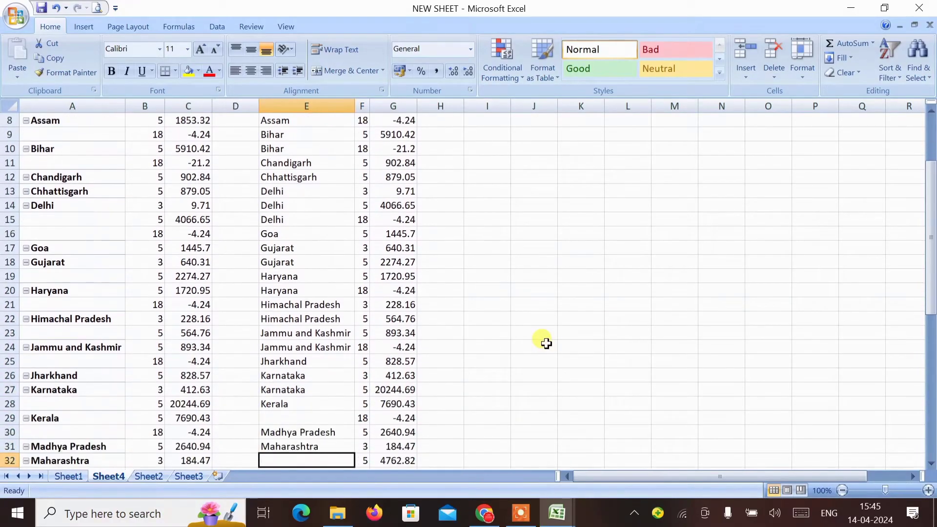
key(Up)
key(Up)
key(Up)
key(ctrl+d)
Fill the blank state cells E32 and E33 with Maharashtra from the cell above.
key(Down)
key(Down)
key(Down)
key(Down)
key(Down)
key(Up)
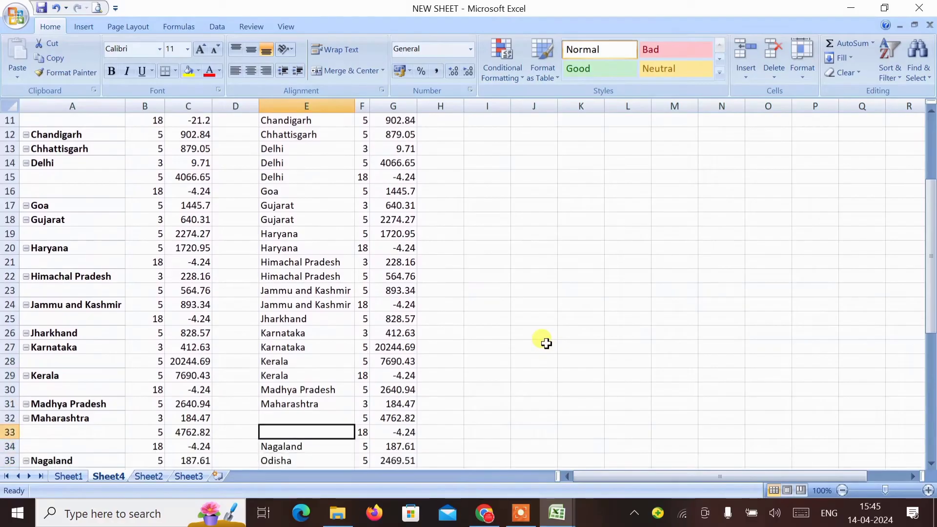
key(Up)
key(ctrl+d)
key(Down)
key(Down)
key(Up)
key(ctrl+d)
Fill the blank cell E36 with Odisha and E39 with Punjab from the cells above.
key(Down)
key(Down)
key(Down)
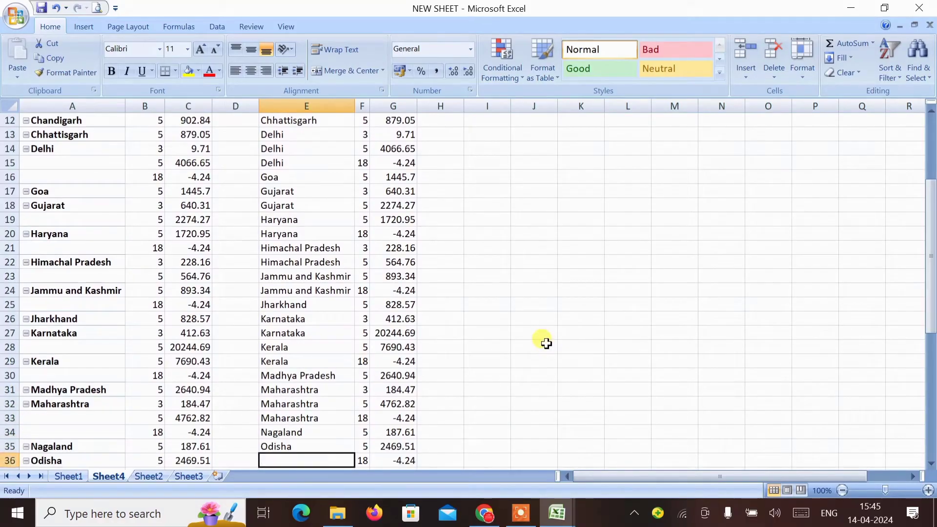
key(Down)
key(Up)
key(ctrl+d)
key(Down)
key(Down)
key(Down)
key(Up)
key(Down)
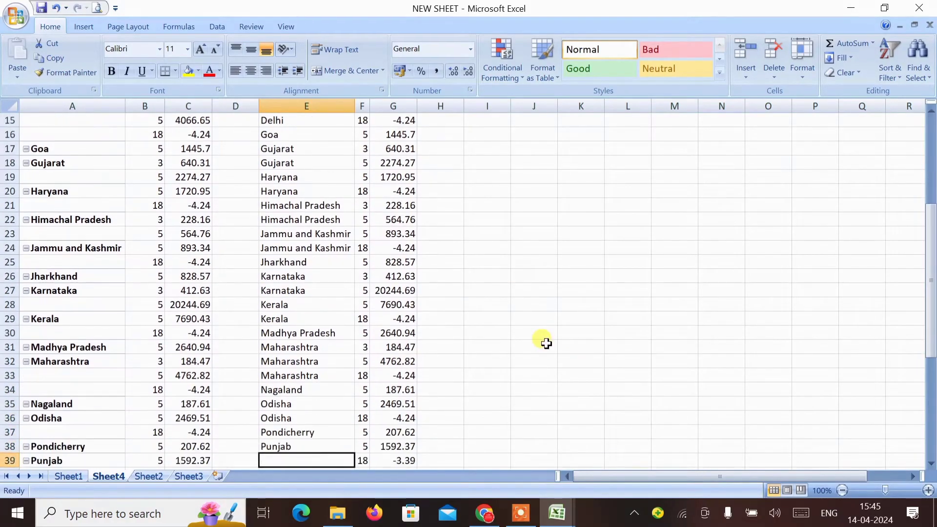
key(ctrl+d)
Fill the blank state cells E43 and E44 with Tamil Nadu from the cell above.
key(Down)
key(Down)
key(Down)
key(Down)
key(Down)
key(Up)
key(ctrl+d)
key(Down)
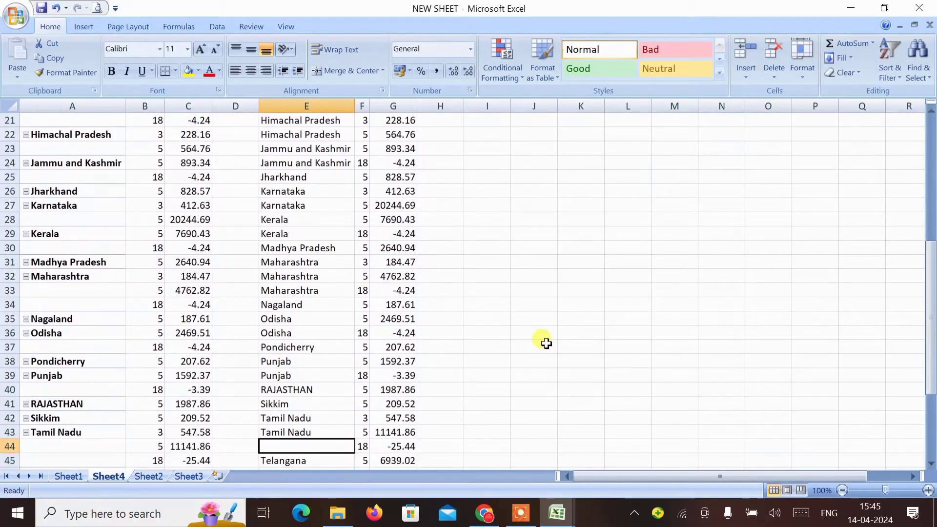
key(ctrl+d)
Fill the blank state cell E47 with Tripura from the cell above.
key(Down)
key(Down)
key(Down)
key(Up)
key(Down)
key(ctrl+d)
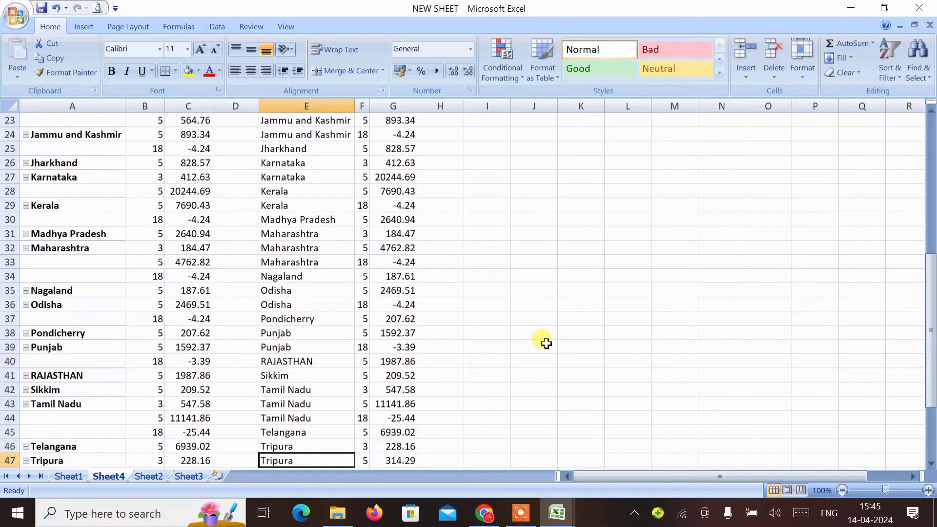
Fill the blank state cells E49 and E50 with Uttar Pradesh from the cell above.
key(Down)
key(Down)
key(Down)
key(Up)
key(ctrl+d)
key(Down)
key(Down)
key(Up)
key(ctrl+d)
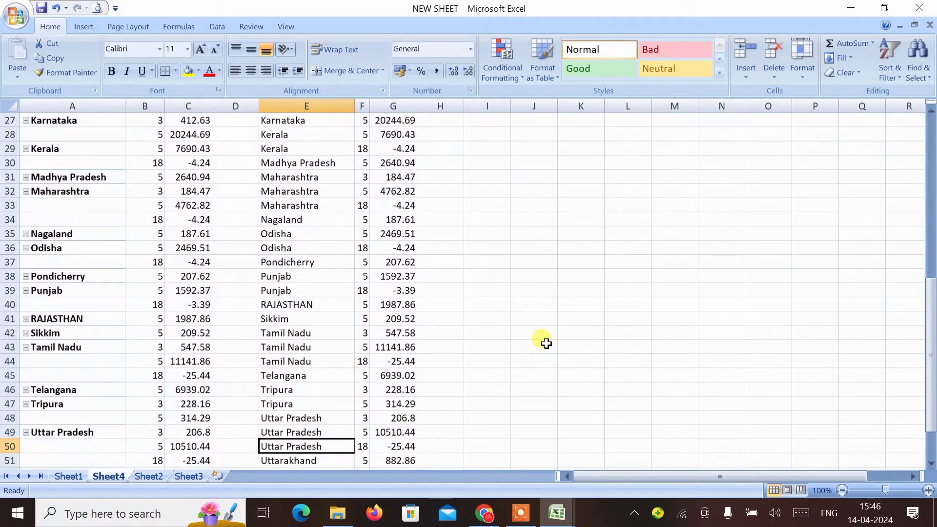
Fill the last blank state cell, E53, with West Bengal from the cell above.
key(Down)
key(Down)
key(Down)
key(ctrl+d)
key(Down)
key(Down)
key(Down)
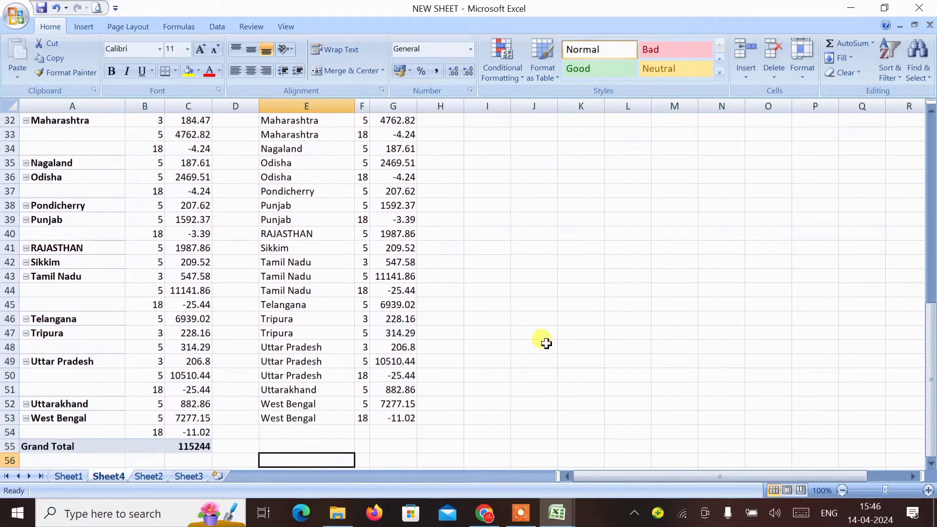
Review the completed list E4:G53 from Andhra Pradesh through West Bengal, checking that every row has a state.
key(Up)
key(Up)
key(Up)
key(ctrl+Up)
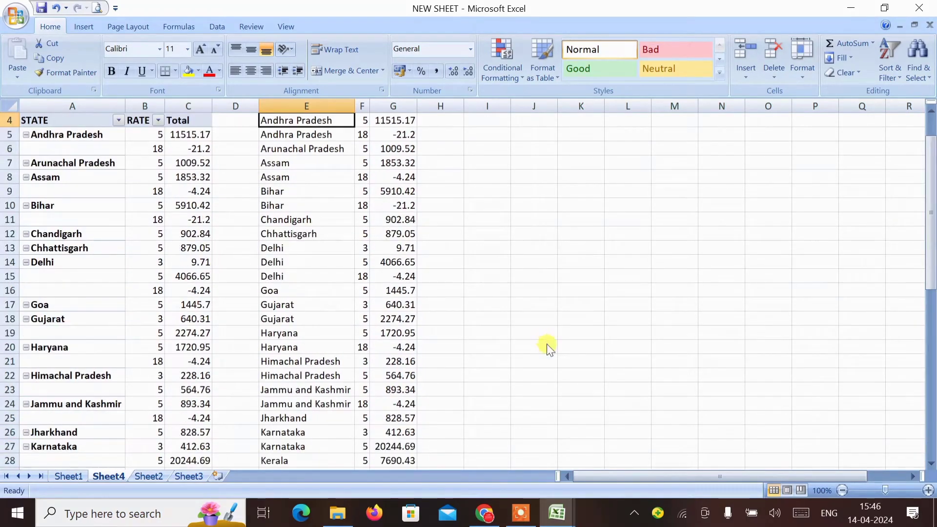
key(shift+Right)
key(shift+Right)
key(ctrl+shift+Down)
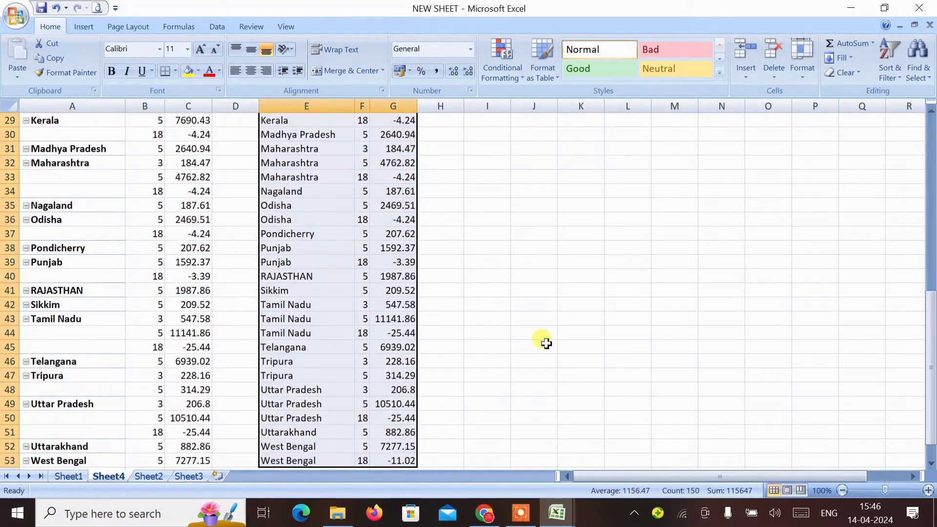
key(ctrl+shift+Up)
key(Up)
key(Down)
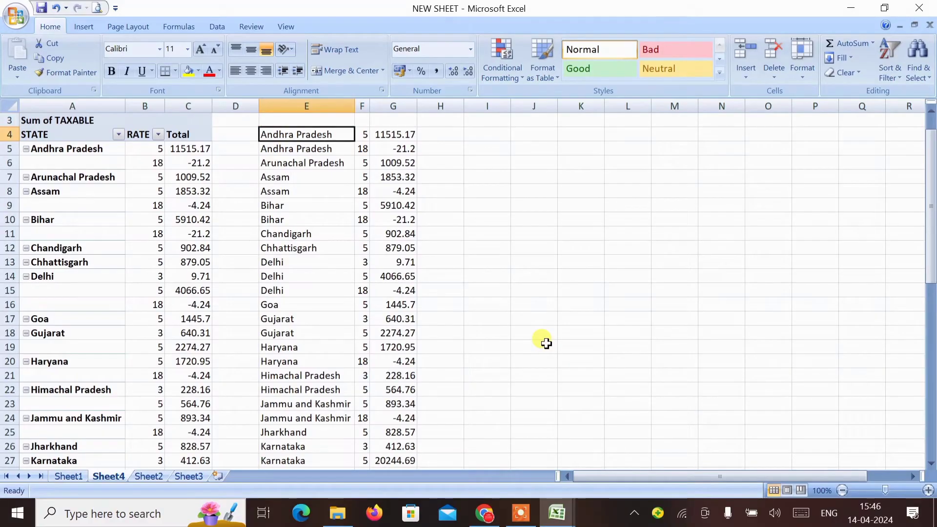
key(shift+Right)
key(shift+Right)
key(ctrl+Down)
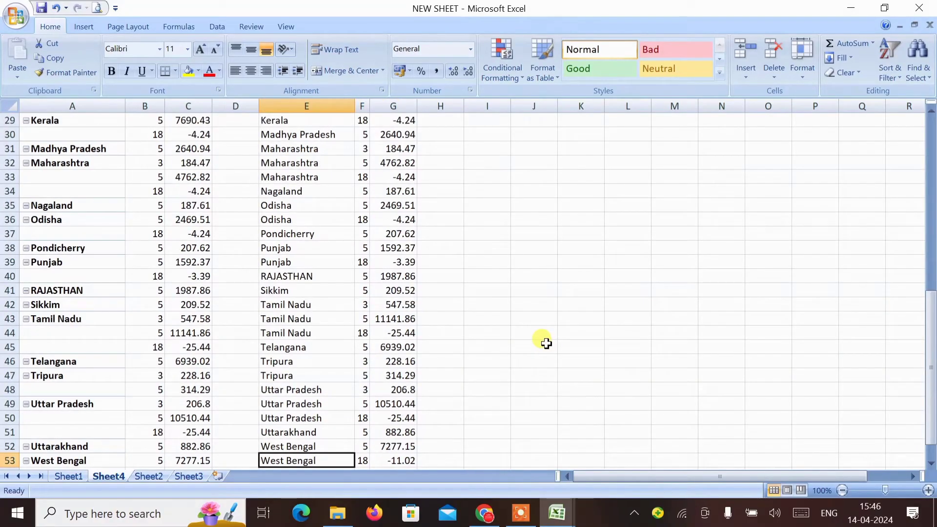
Switch to the GST portal in Chrome and log in with the username, account password and captcha characters.
click(484, 514)
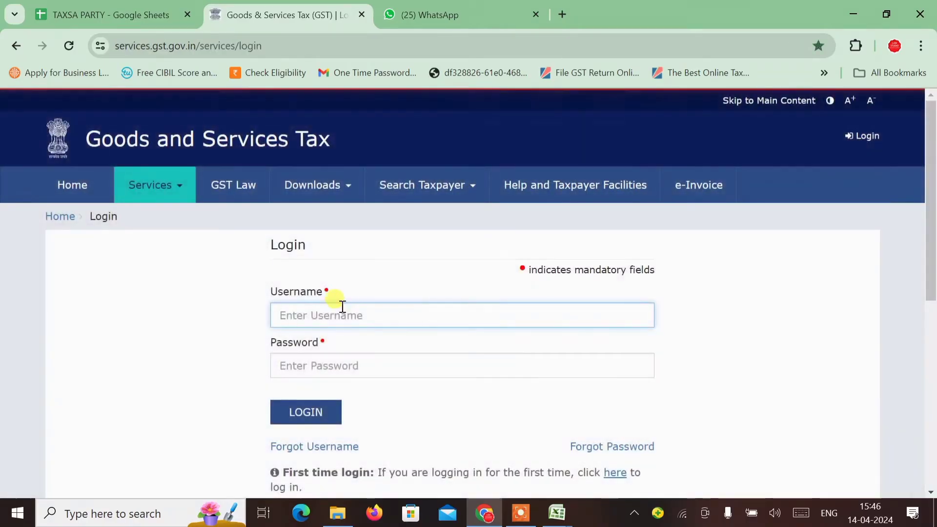
text(A)
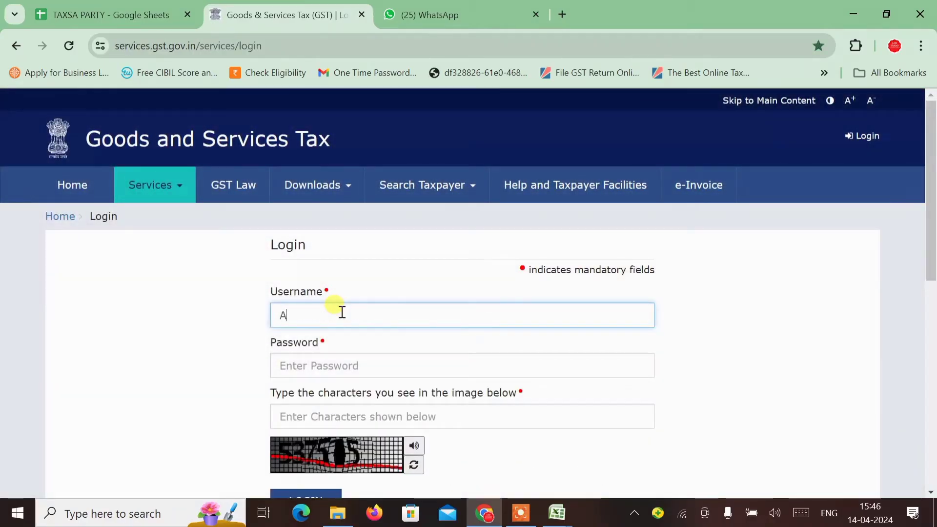
click(314, 364)
click(297, 418)
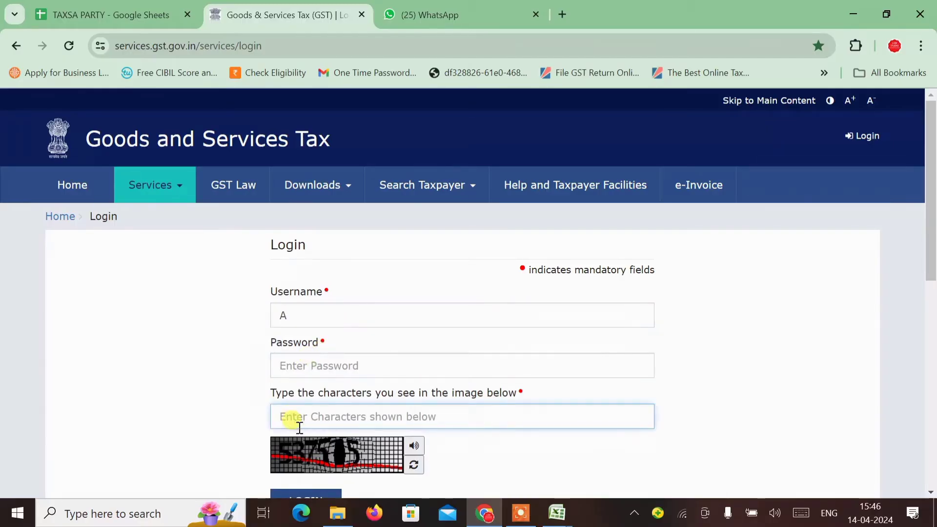
scroll(297, 419, down, 1)
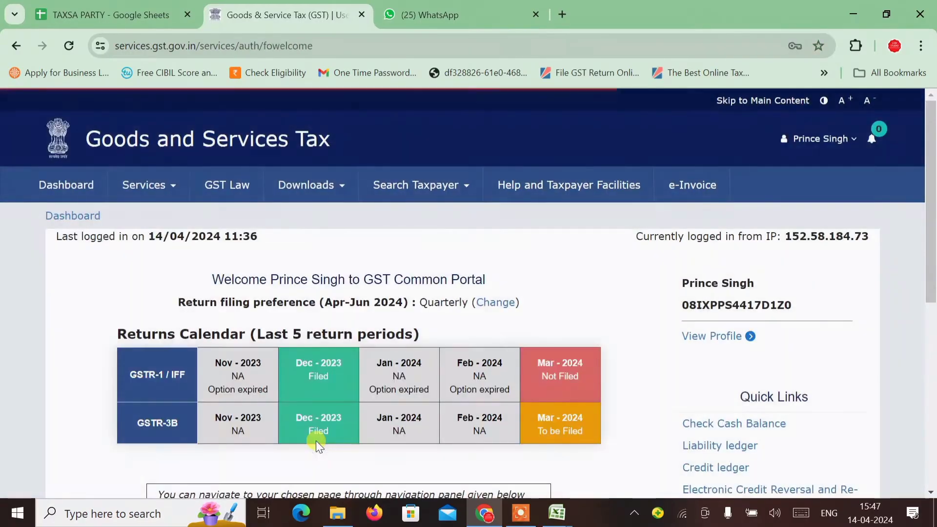
Open the TDS and TCS credit received page and search financial year 2023-24 for the March return period.
mouse_move(195, 220)
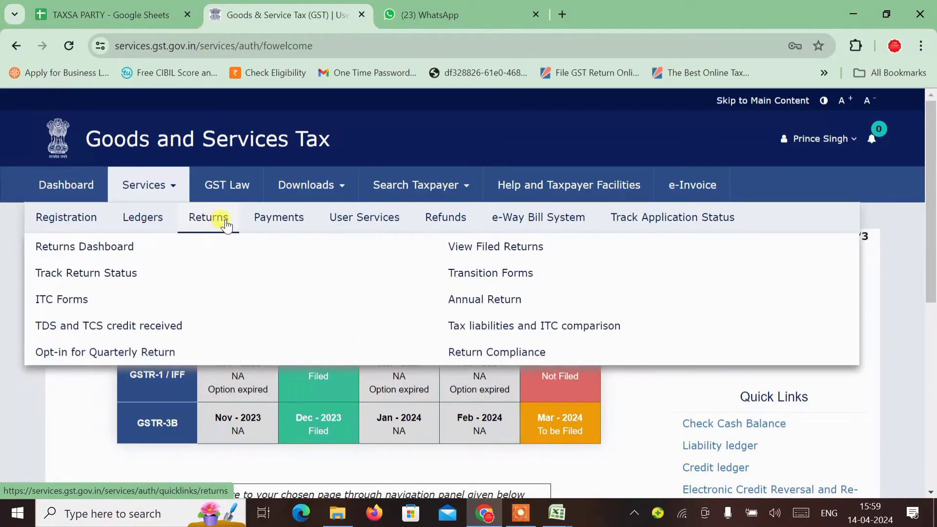
click(146, 323)
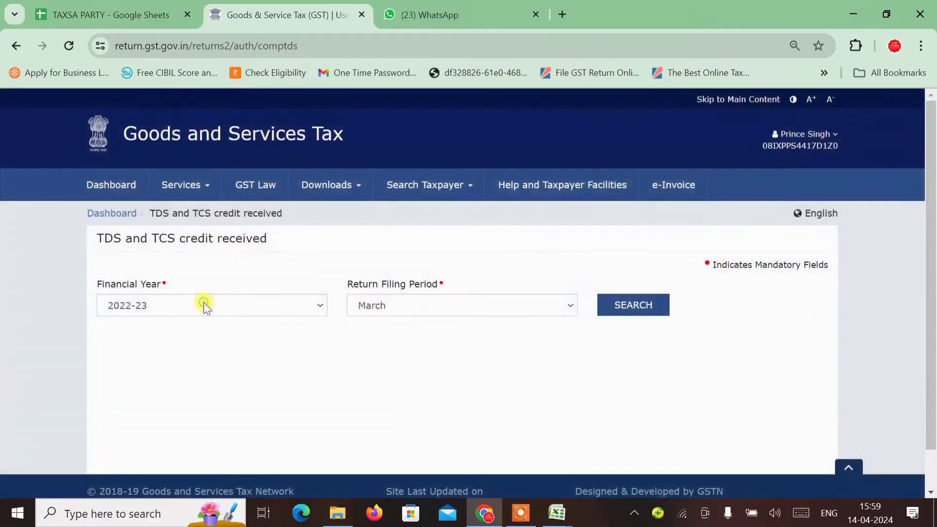
click(204, 305)
click(204, 305)
click(204, 305)
key(Up)
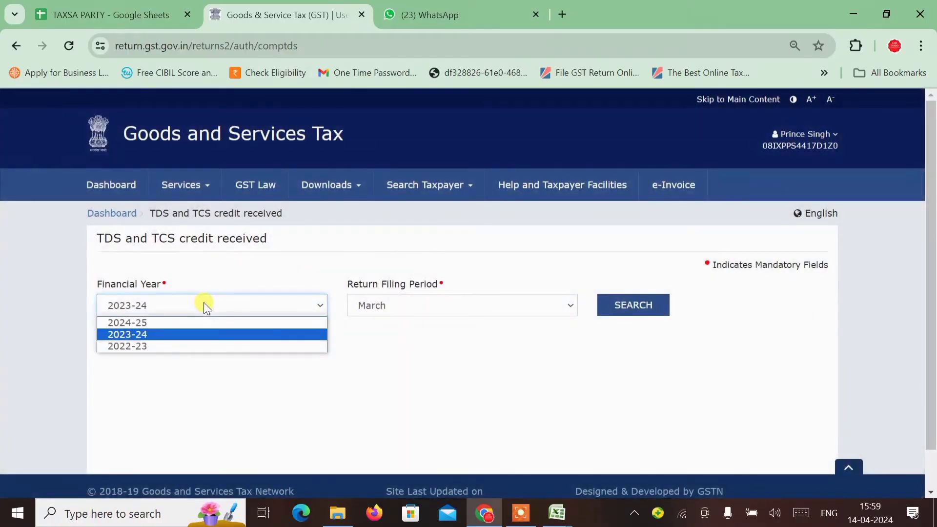
key(Return)
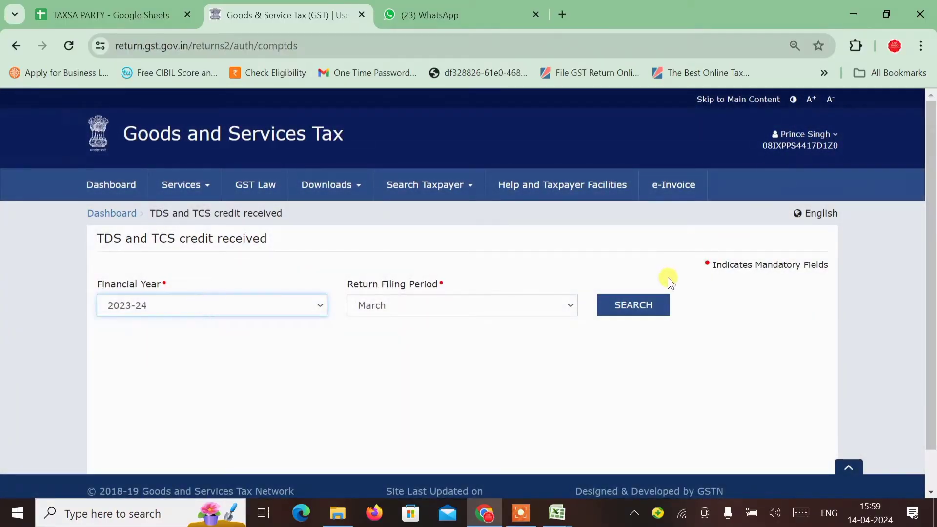
click(645, 298)
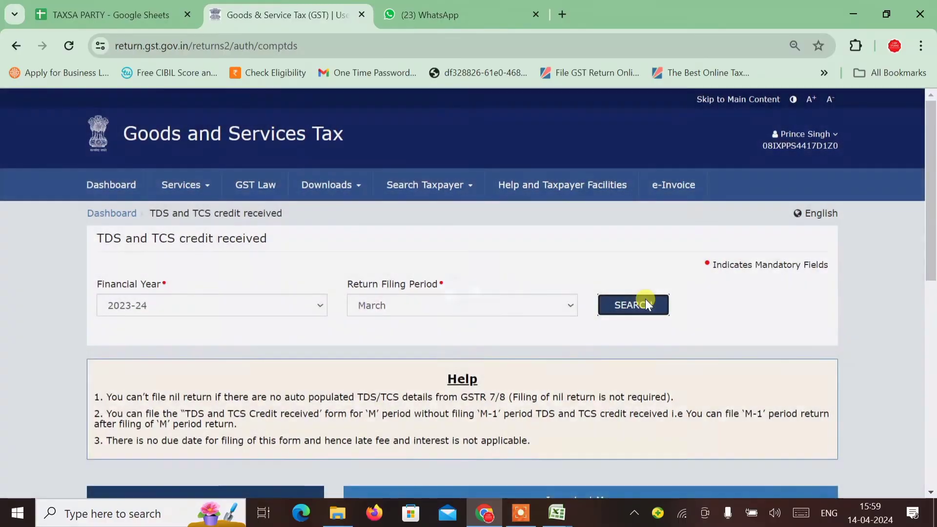
Open the auto drafted TDS/TCS details for March and the TCS Credit received records in them.
scroll(645, 299, down, 5)
scroll(644, 299, up, 1)
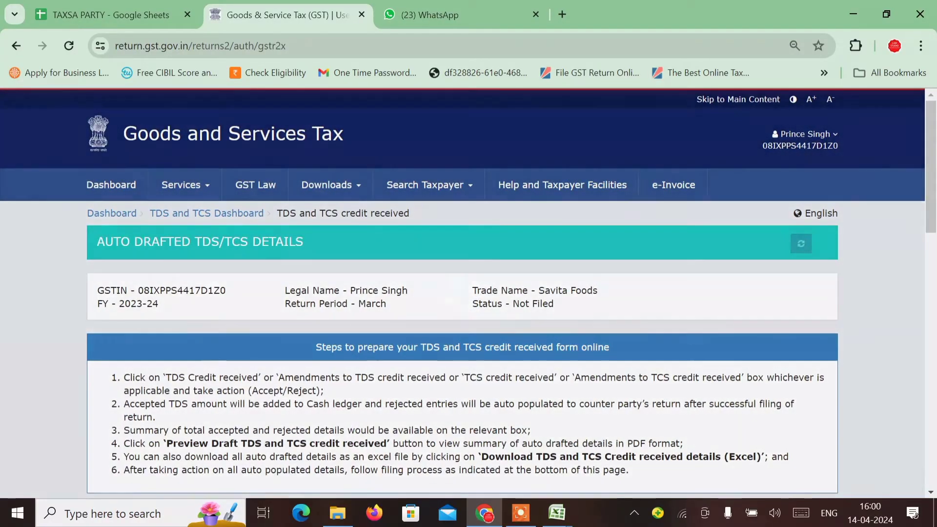
scroll(210, 351, down, 6)
scroll(469, 293, down, 3)
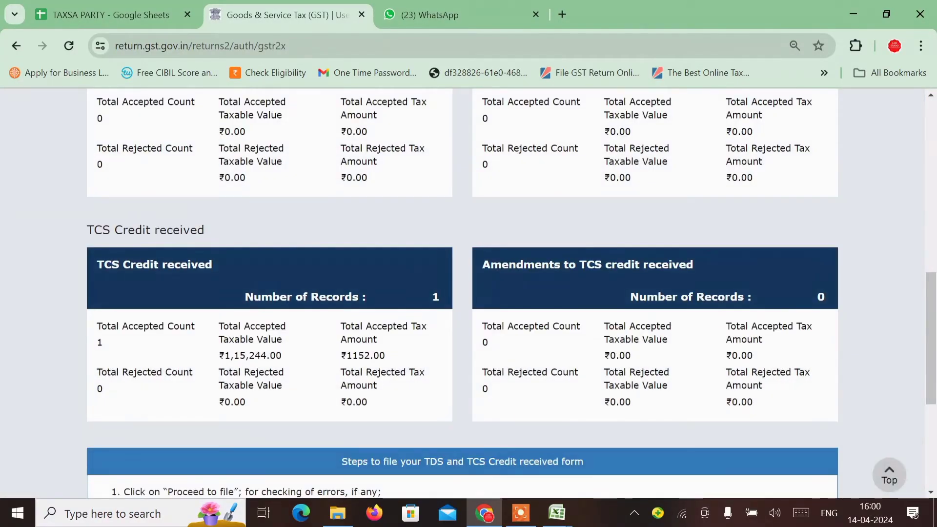
click(234, 281)
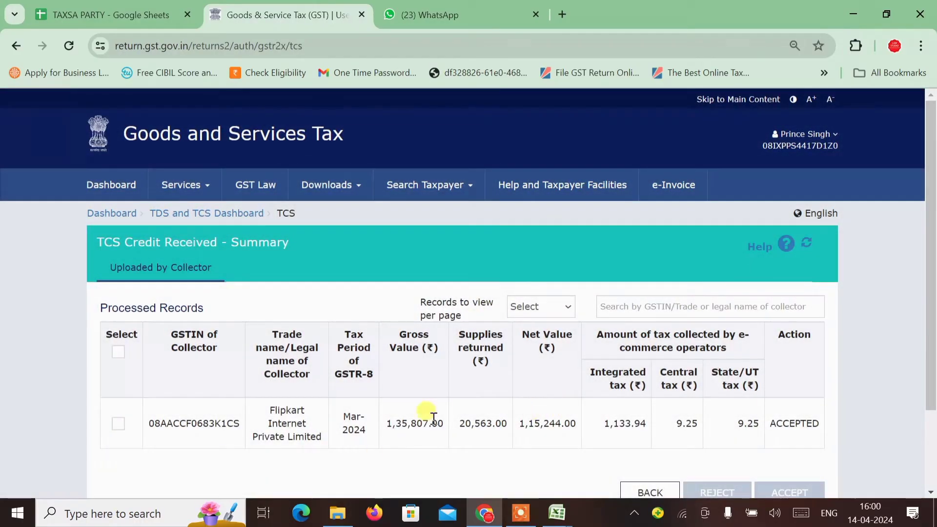
Check the gross value, supplies returned and net value of Flipkart's March record in the TCS credit summary.
double_click(419, 420)
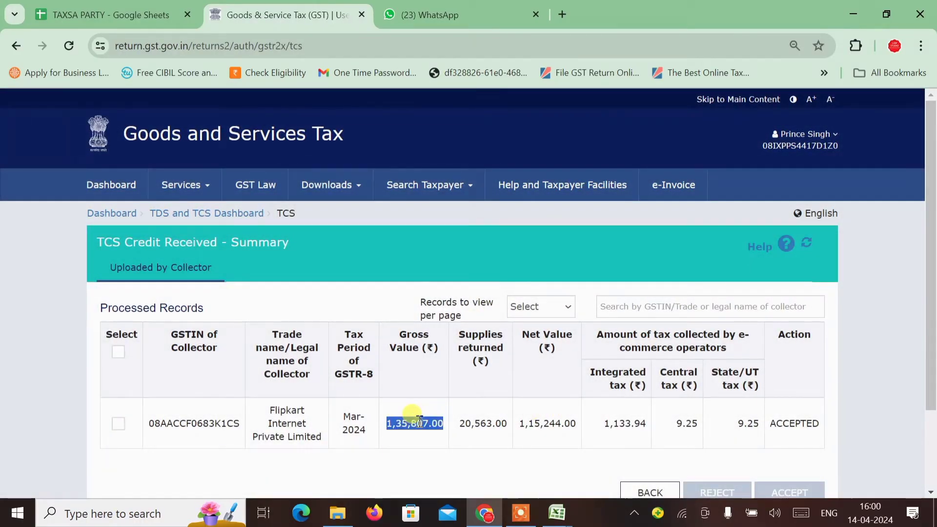
double_click(479, 423)
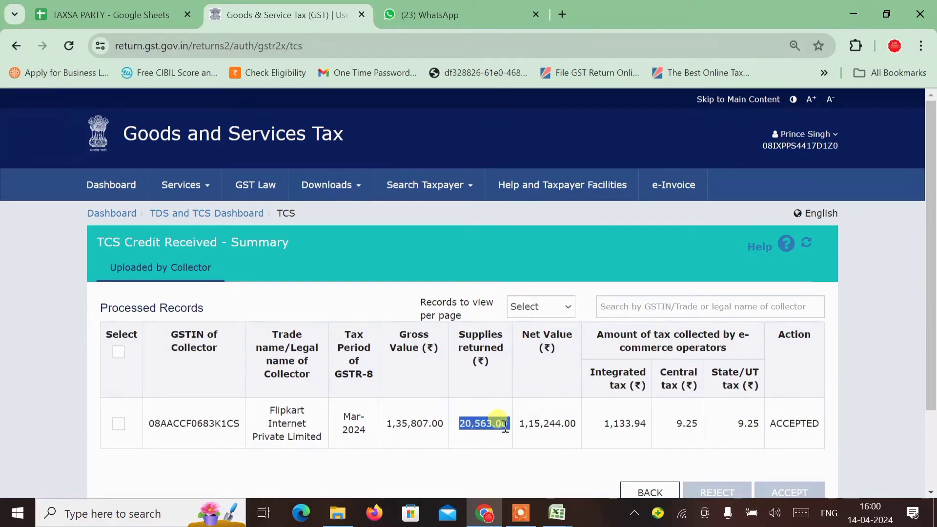
double_click(550, 421)
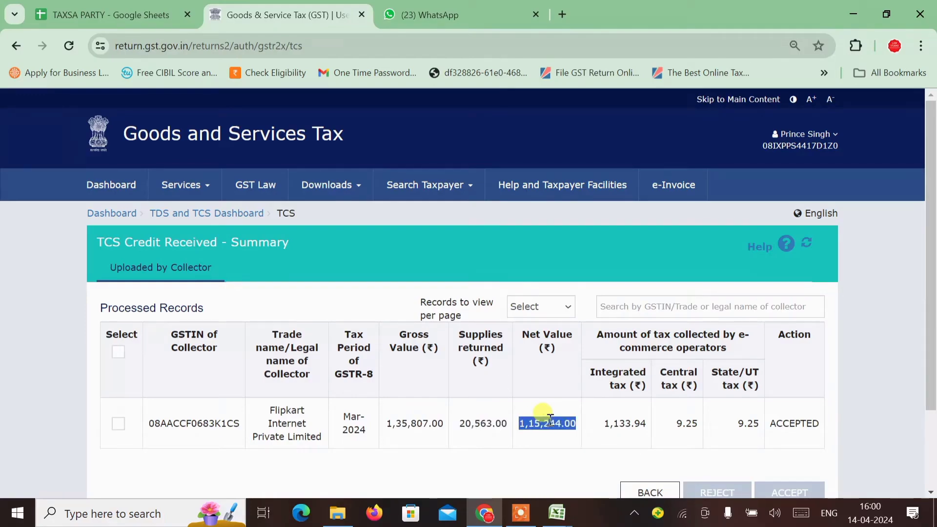
Switch to NEW SHEET in Excel, total the taxable amounts G4:G53 in cell G54 with AutoSum, and make the total bold.
key(alt+Tab)
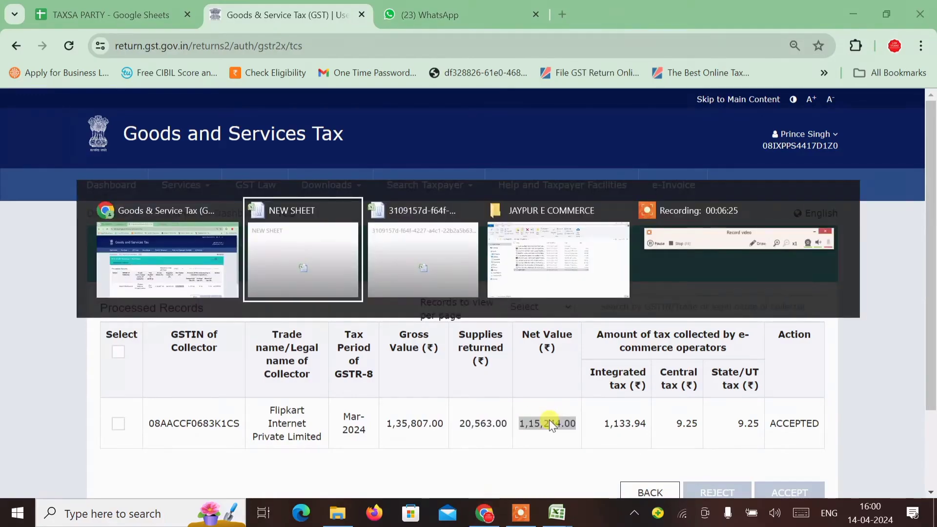
key(Right)
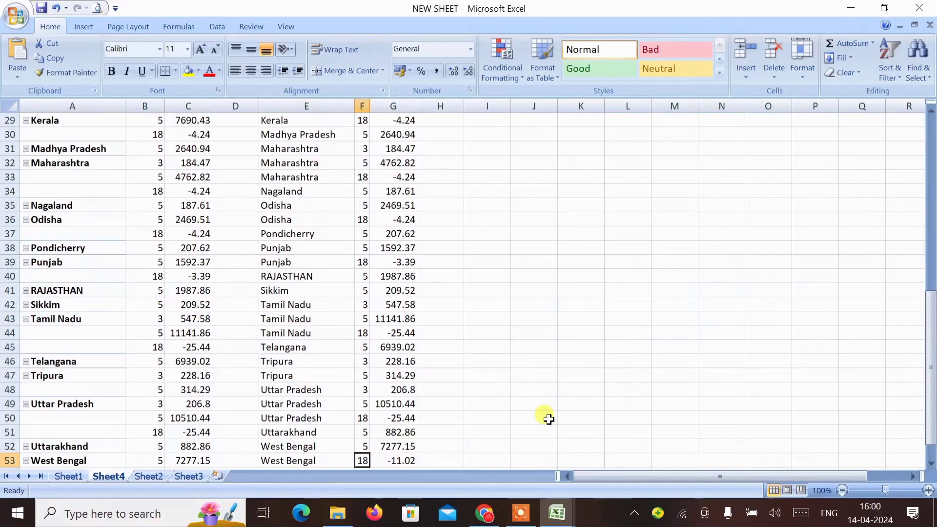
key(Right)
key(ctrl+Up)
key(Up)
key(Up)
key(Down)
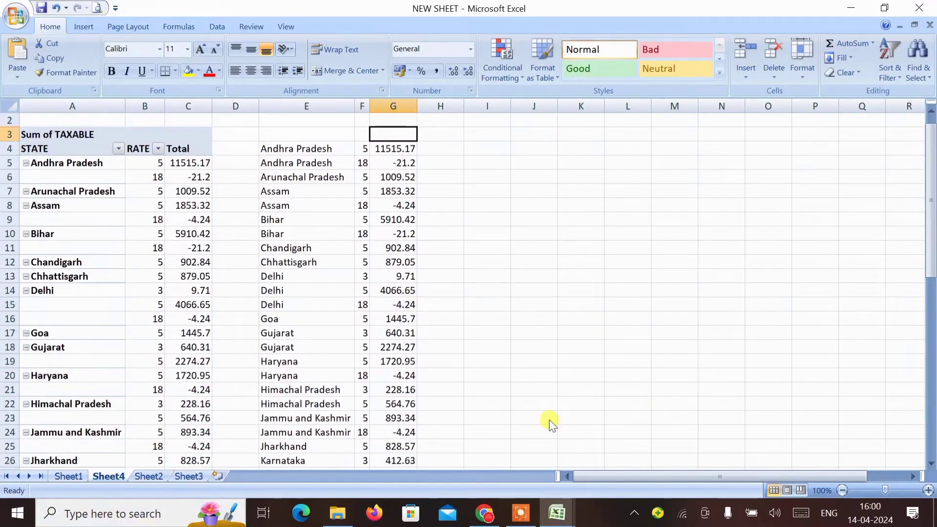
key(Down)
key(Down)
key(Up)
key(ctrl+shift+Down)
key(shift+Down)
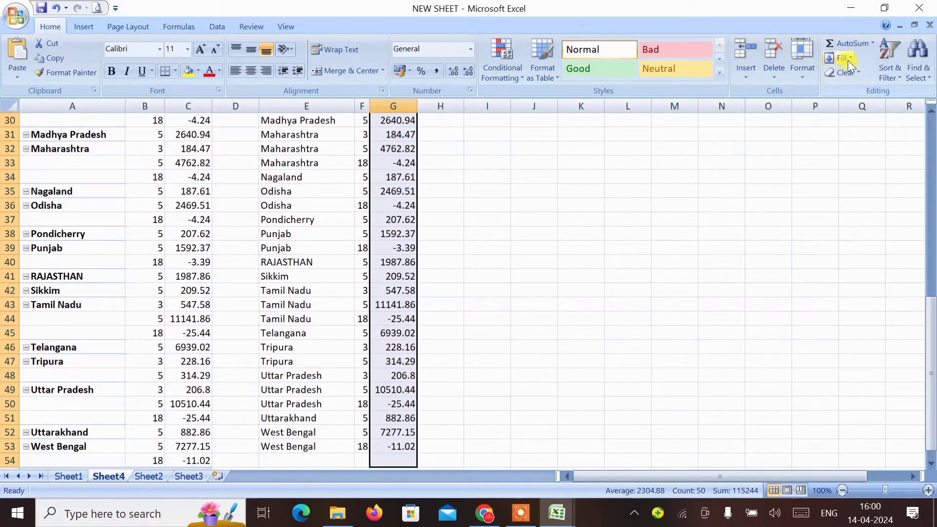
click(846, 42)
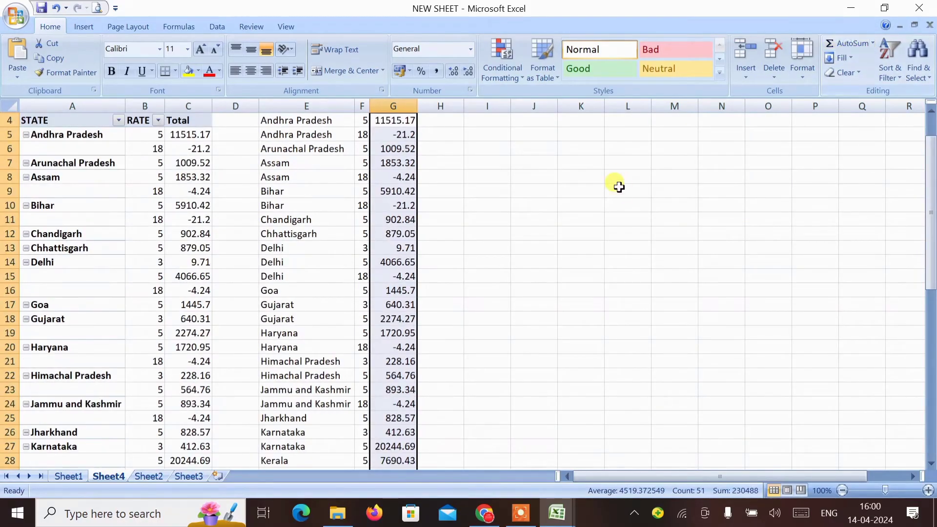
scroll(618, 187, down, 1)
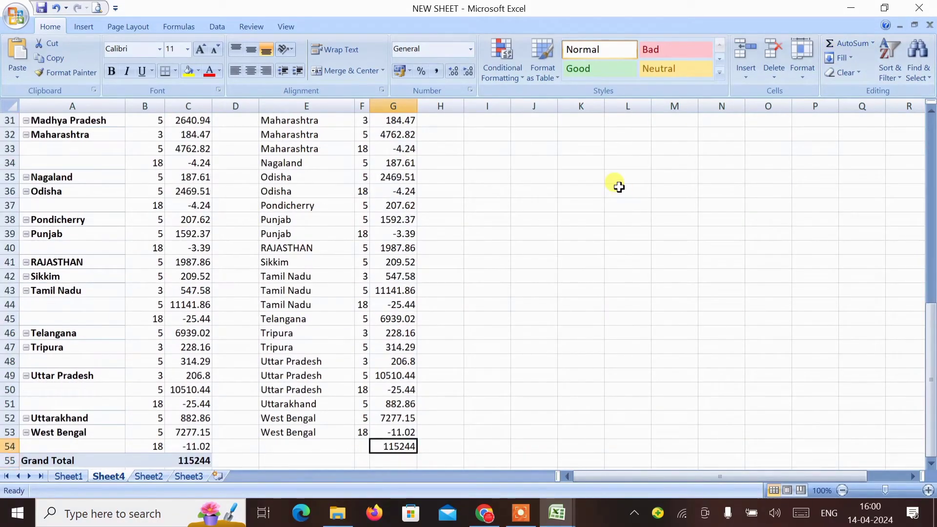
key(ctrl+b)
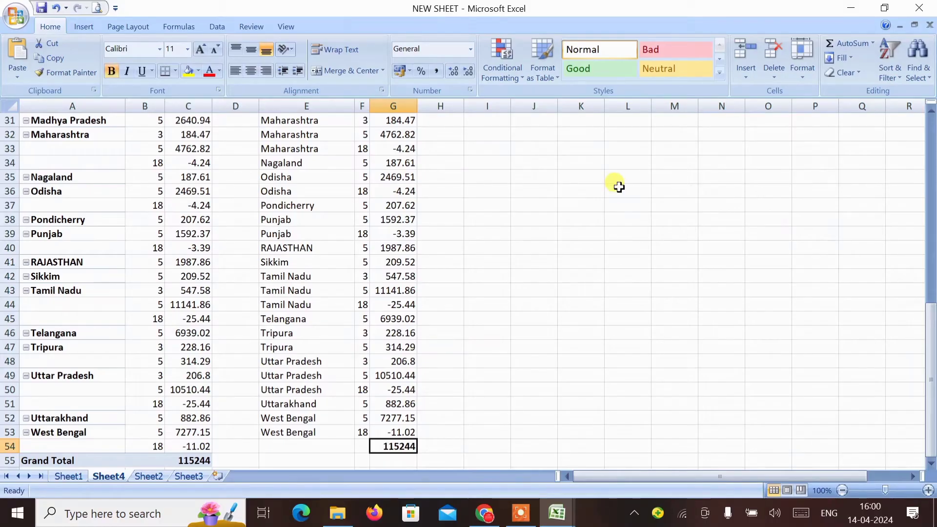
key(alt+Tab)
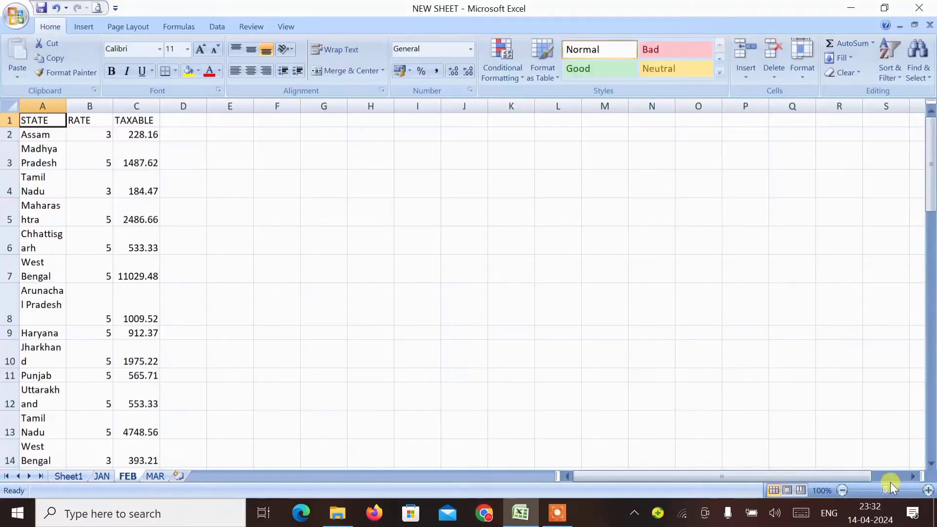
Review the state, rate and taxable tables on the FEB, JAN and MAR sheets.
key(ctrl+Down)
key(ctrl+Up)
key(shift+Right)
key(shift+Right)
key(ctrl+shift+Down)
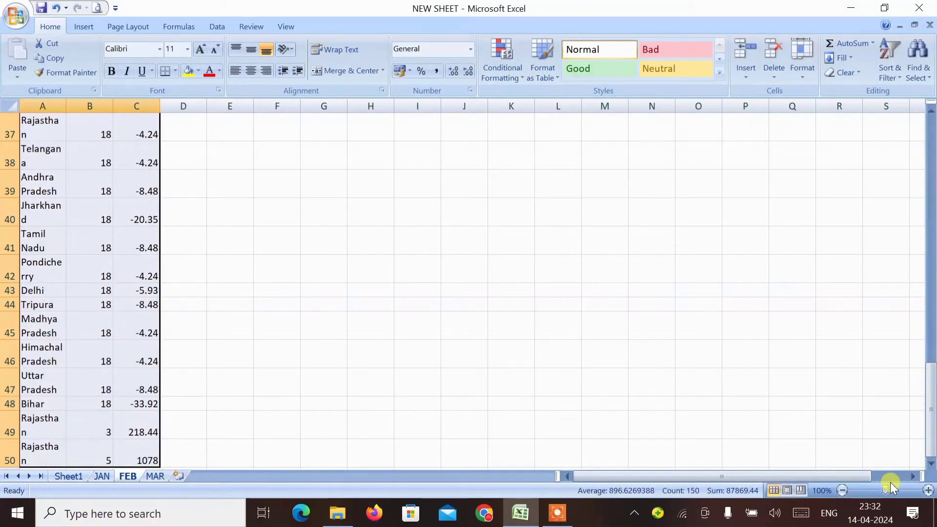
key(ctrl+Home)
key(Right)
key(Right)
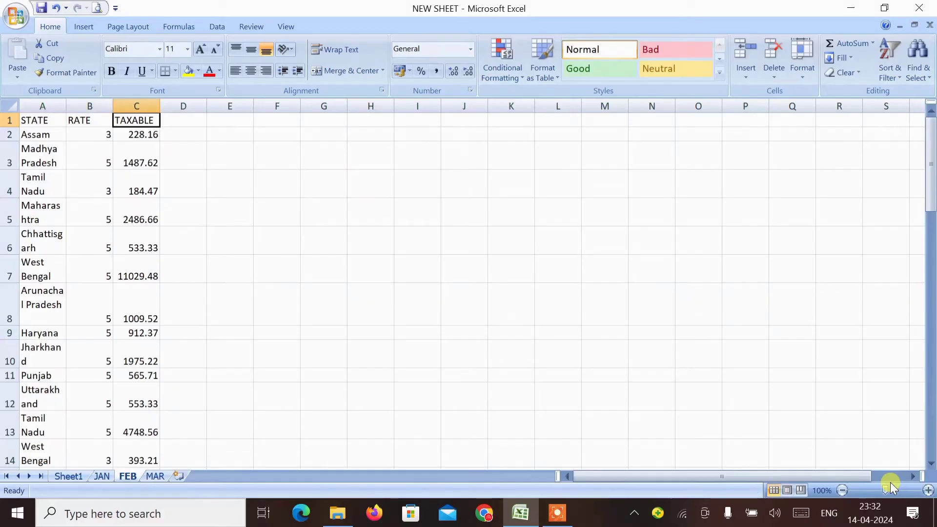
key(Home)
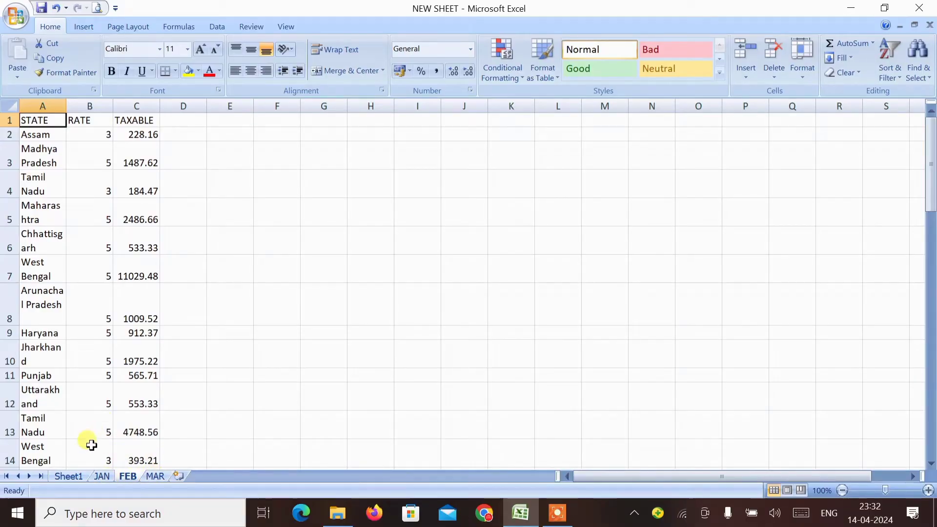
click(102, 476)
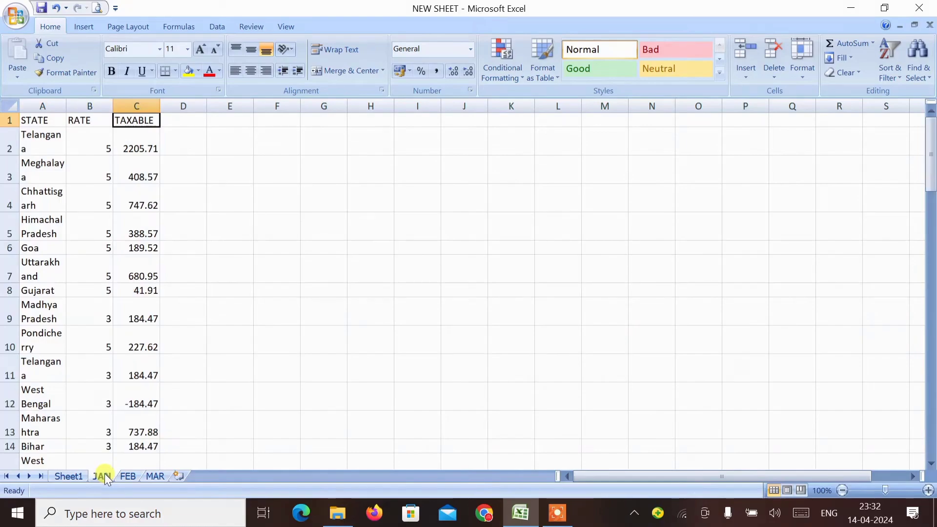
key(ctrl+Left)
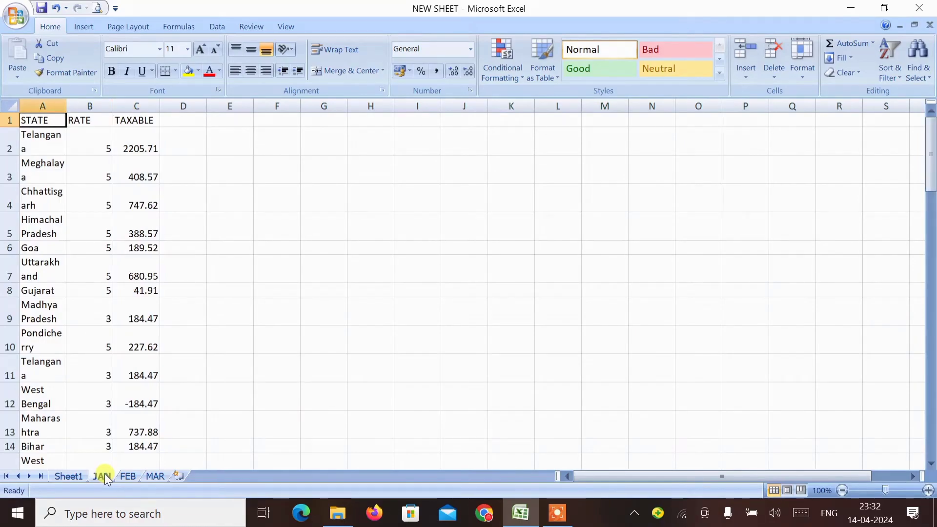
click(130, 475)
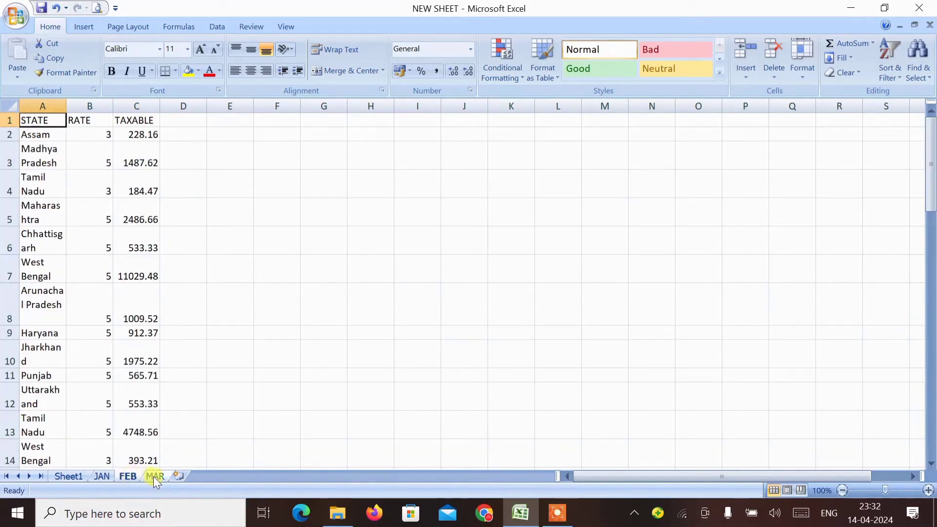
click(154, 475)
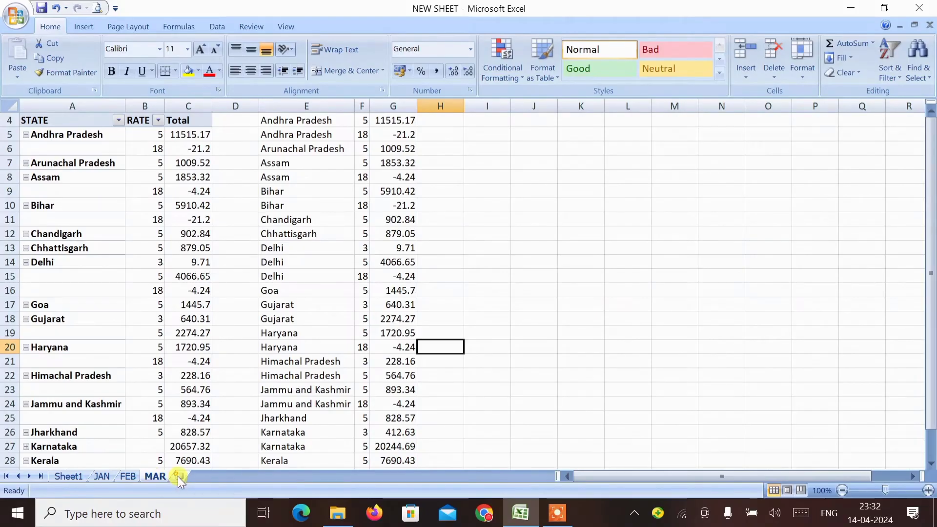
Insert a new worksheet after MAR and name it QTR.
click(177, 476)
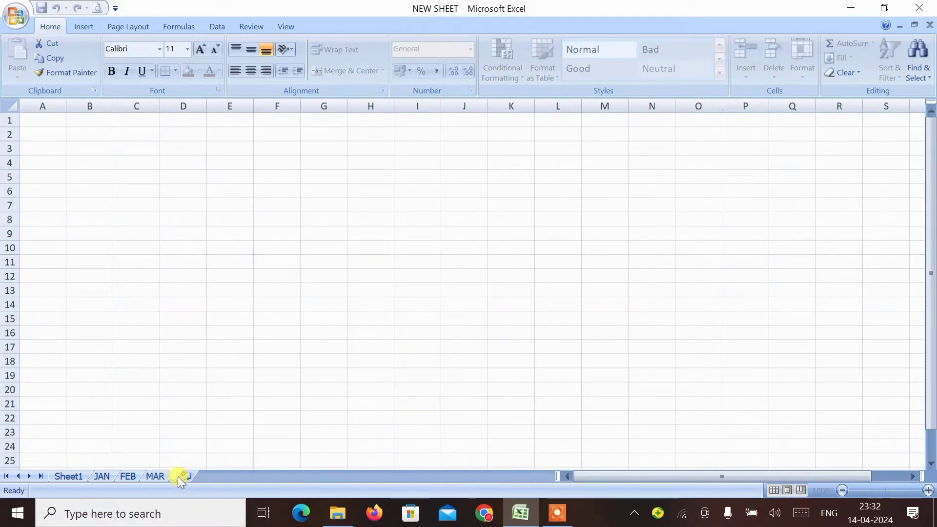
text(qt)
key(BackSpace)
text(QTY)
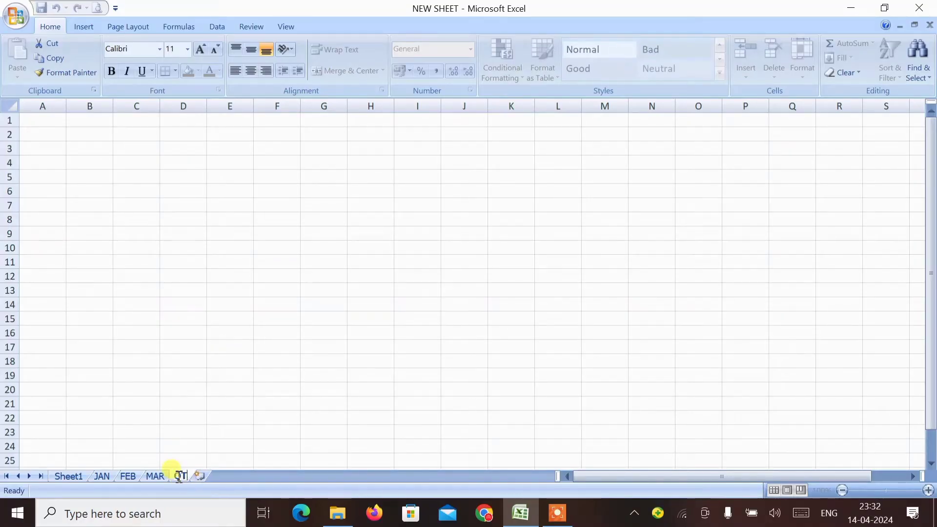
click(178, 476)
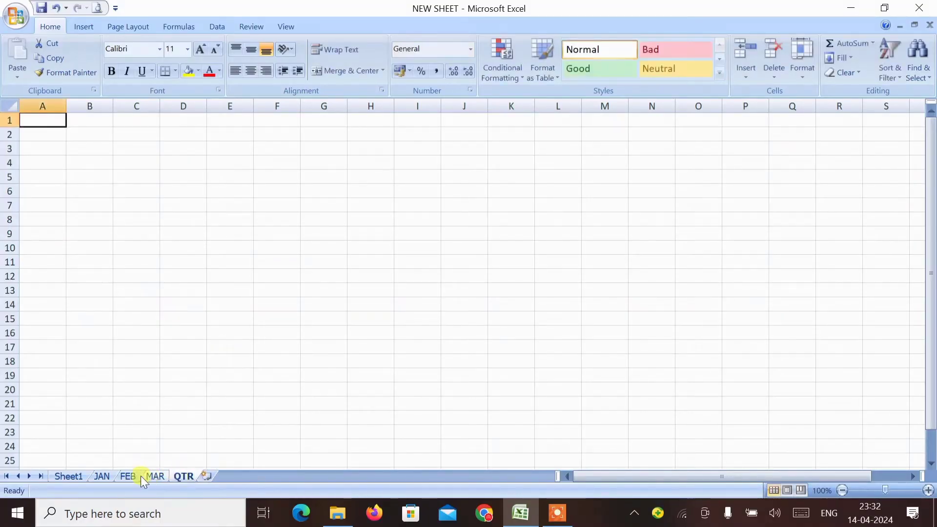
Examine the STATE, RATE and TAXABLE columns on the JAN sheet from the header row to the last record.
click(101, 475)
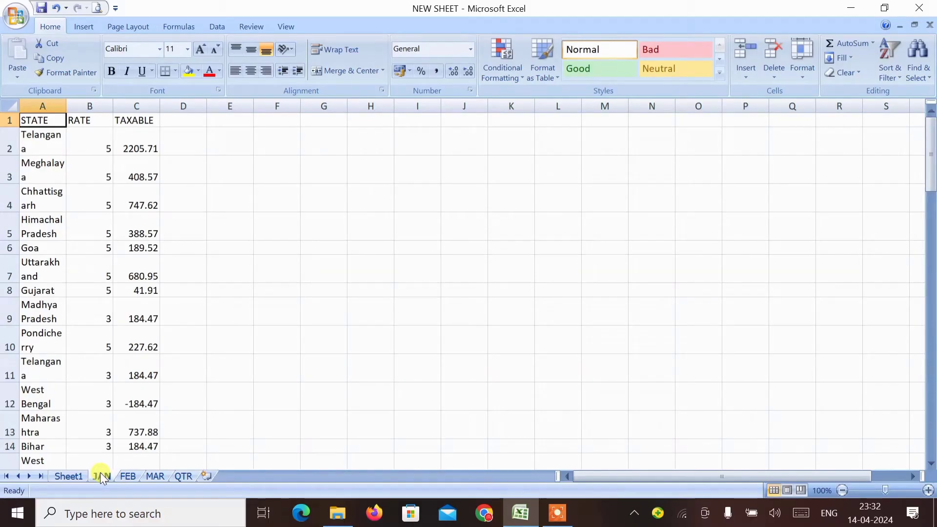
key(Down)
key(Right)
key(ctrl+Home)
key(shift+Right)
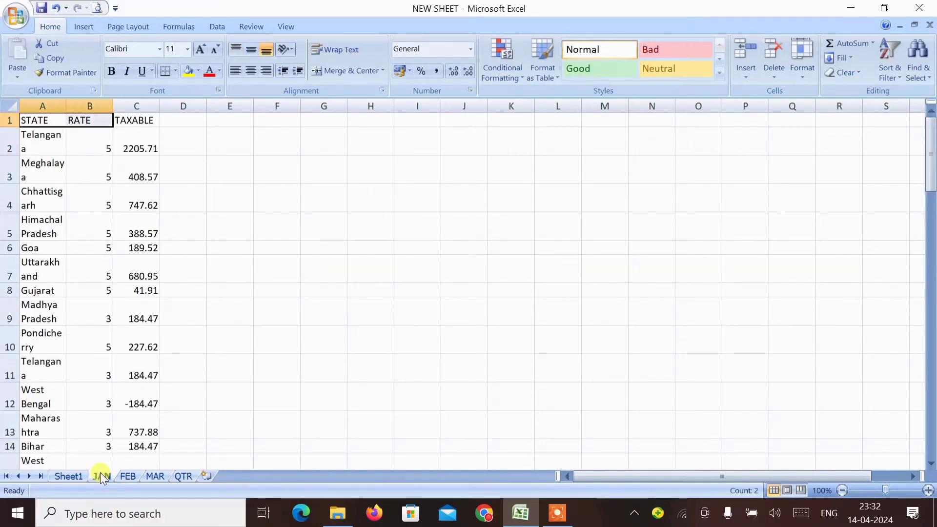
key(shift+Right)
key(ctrl+shift+Down)
key(ctrl+shift+Up)
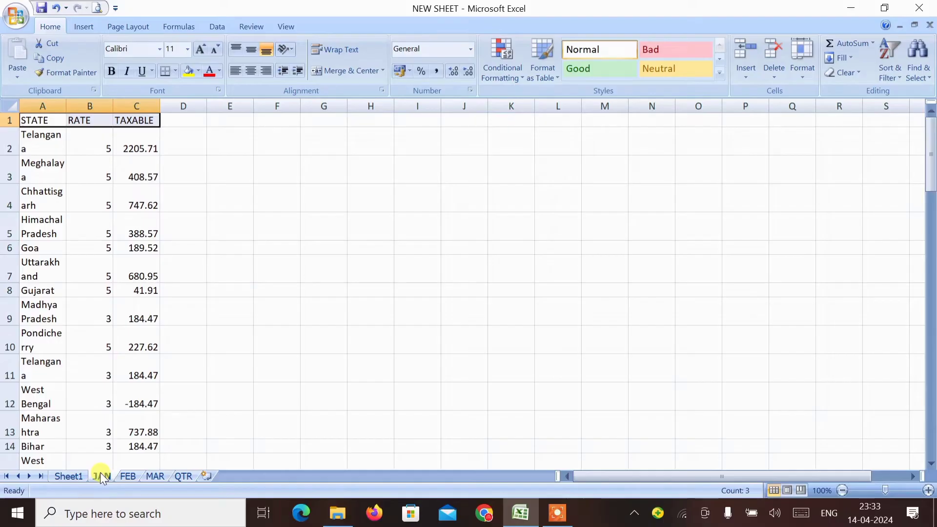
key(Right)
key(Left)
key(Right)
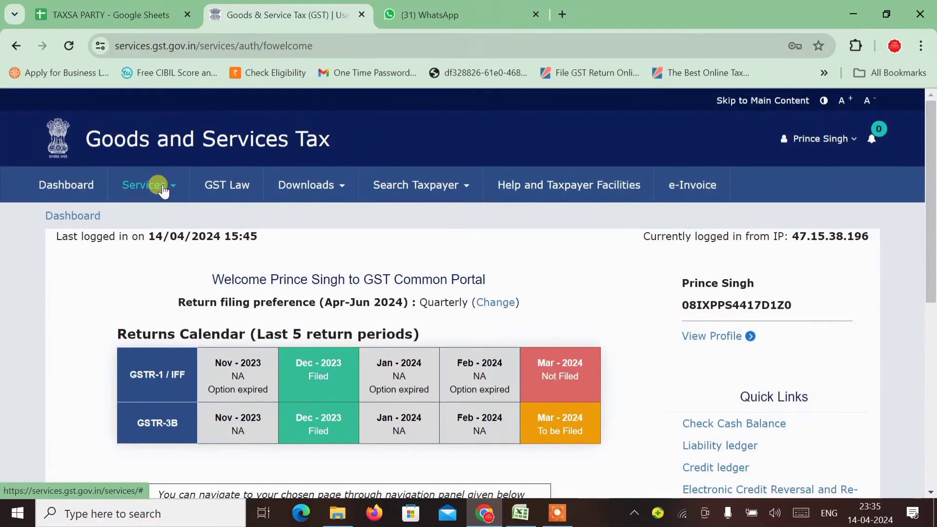
Switch to the GST portal in Chrome, open TDS and TCS credit received, and search financial year 2023-24 for March.
click(160, 188)
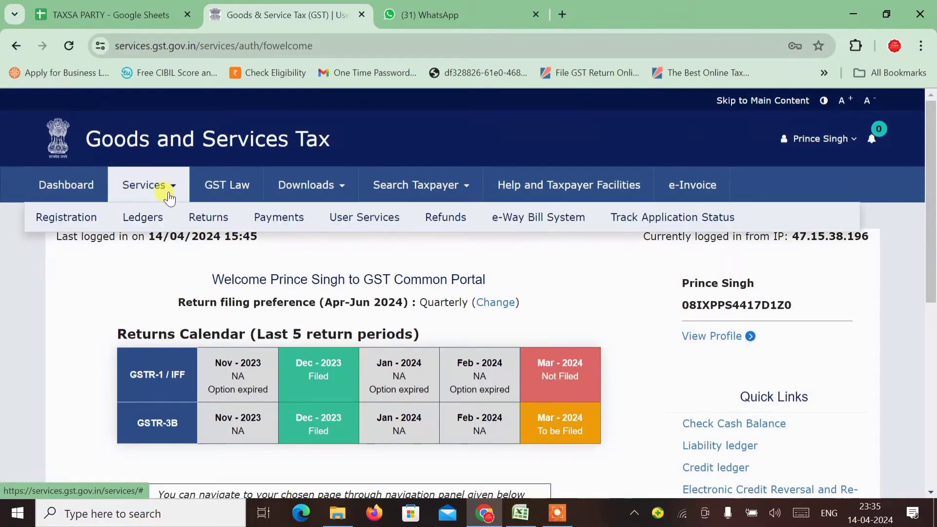
mouse_move(215, 227)
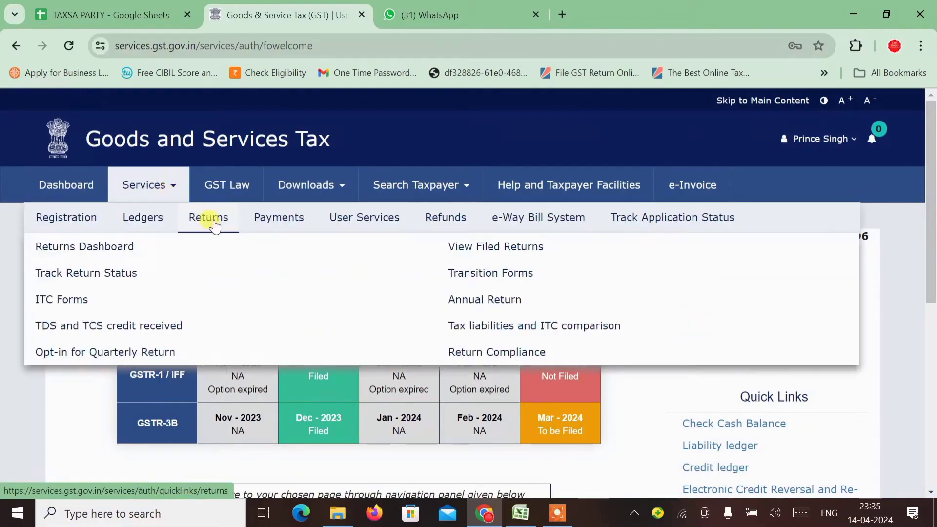
click(113, 325)
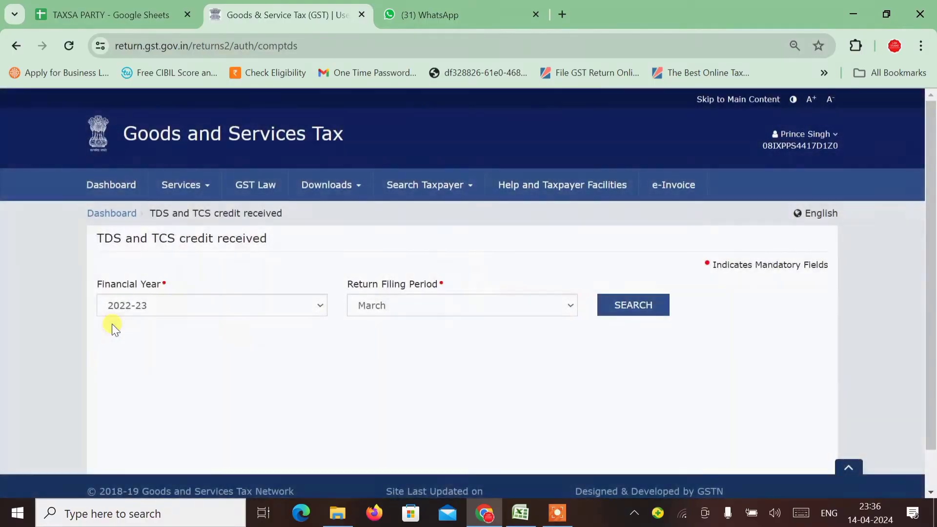
click(115, 307)
click(116, 352)
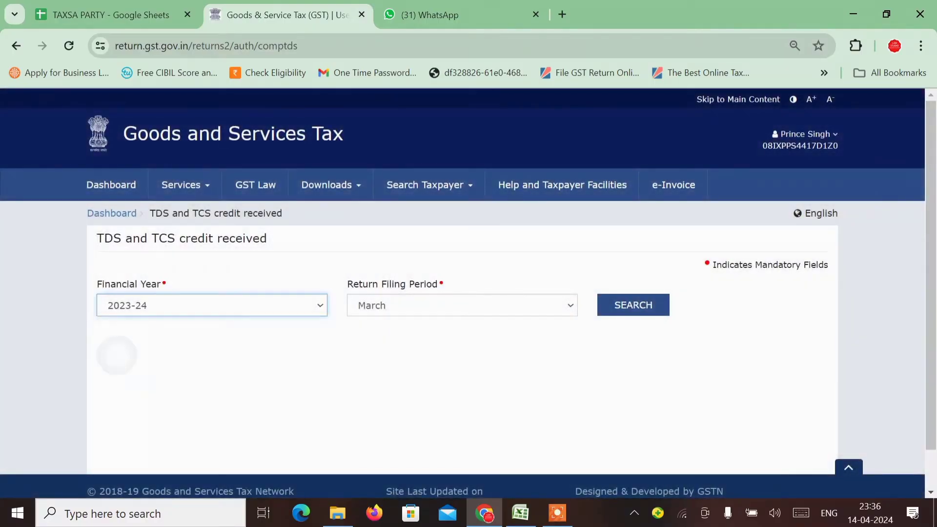
click(651, 300)
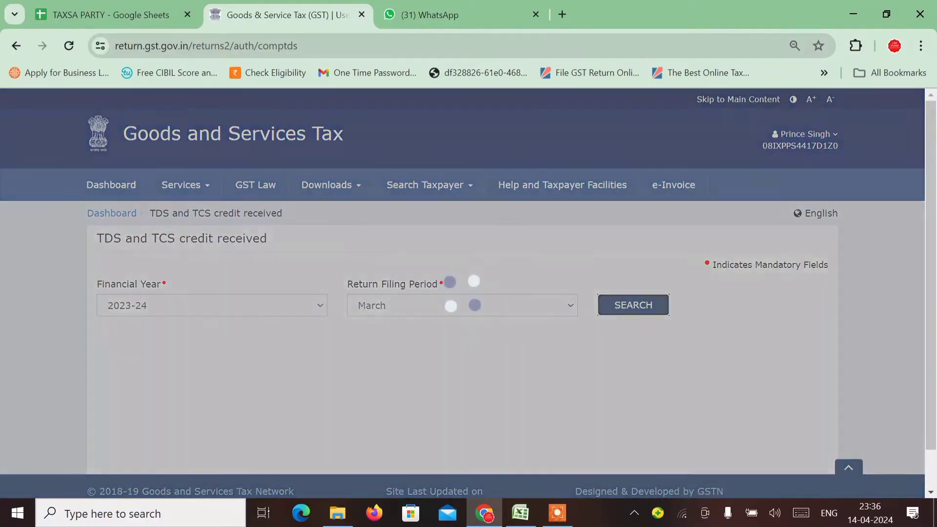
scroll(644, 291, down, 3)
scroll(644, 291, up, 3)
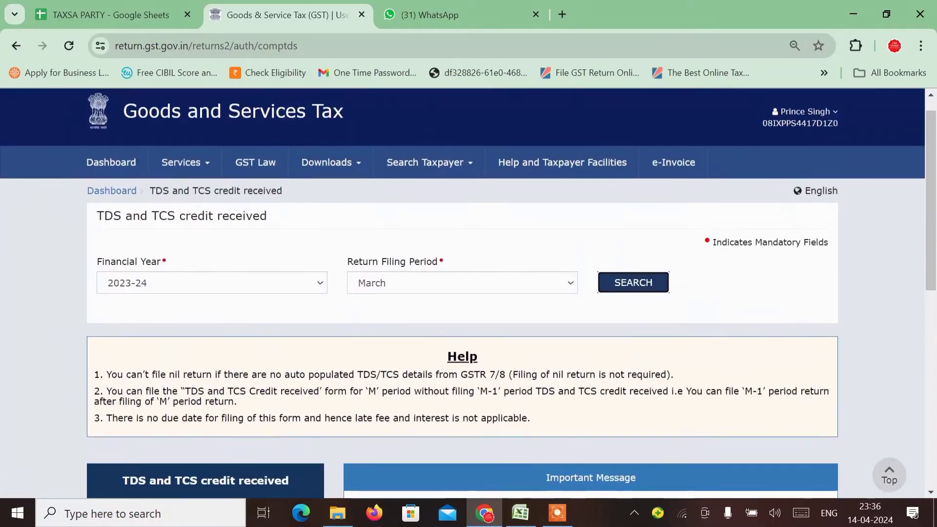
Search the January return filing period of 2023-24 and open its TDS and TCS credit received form with Prepare Online.
click(480, 284)
click(438, 213)
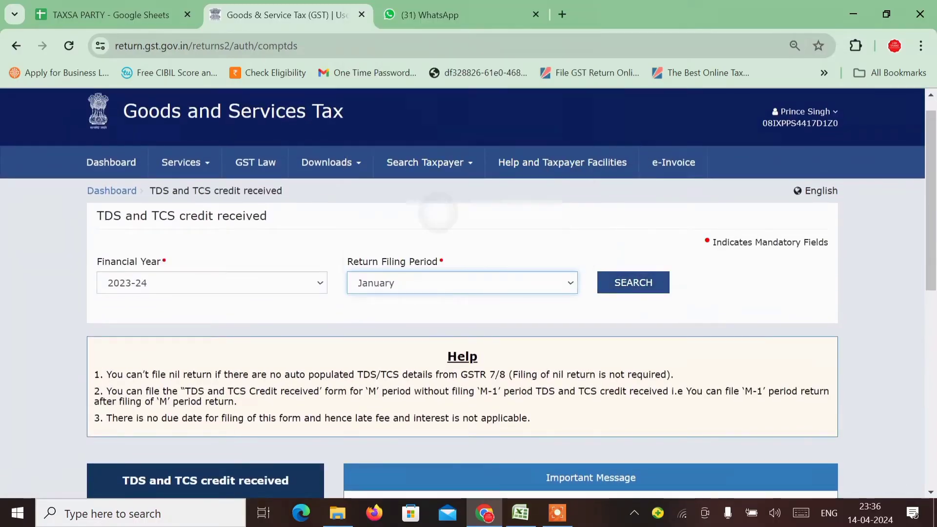
click(517, 243)
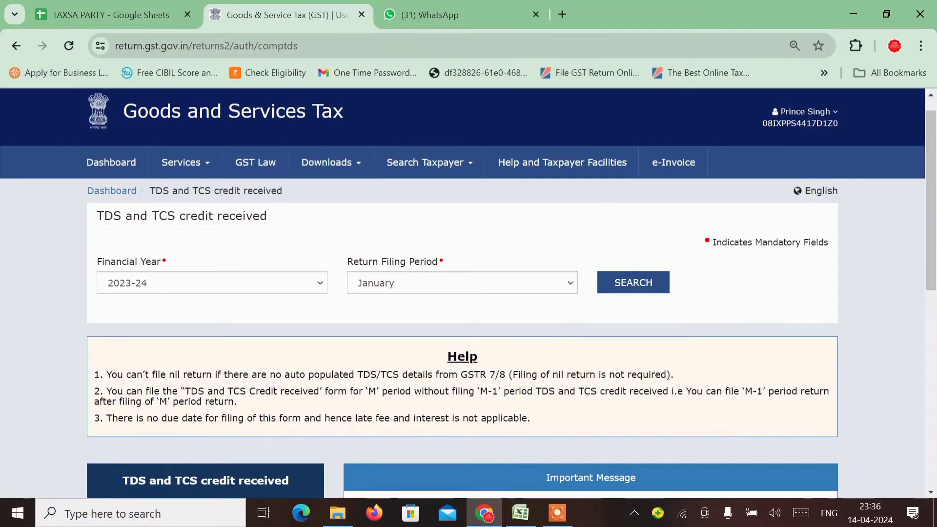
click(633, 283)
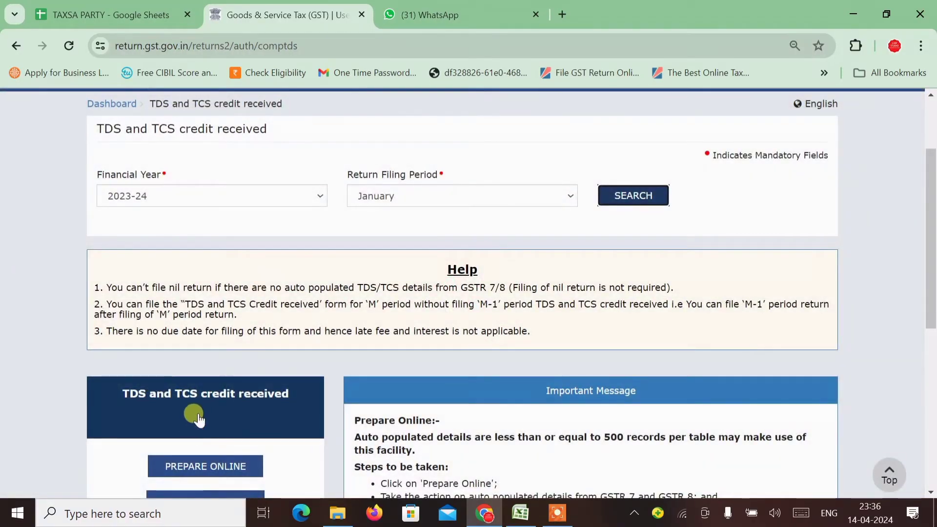
click(185, 405)
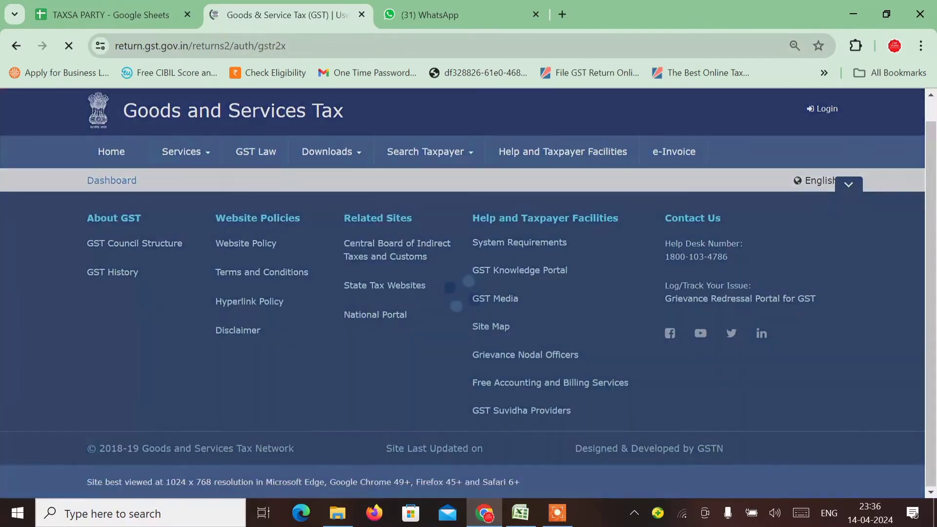
Open January's TCS Credit received summary and check Flipkart's gross value, supplies returned and net value.
scroll(187, 408, down, 4)
scroll(468, 293, down, 8)
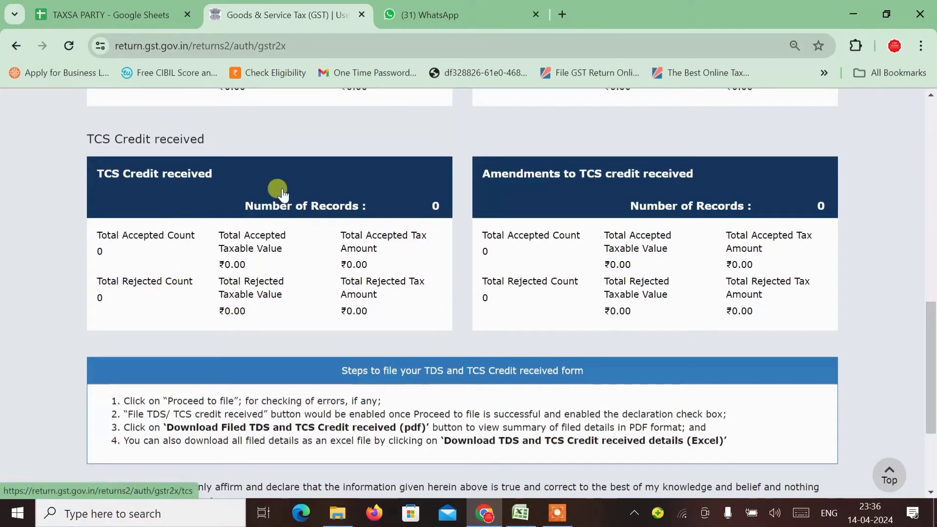
click(233, 210)
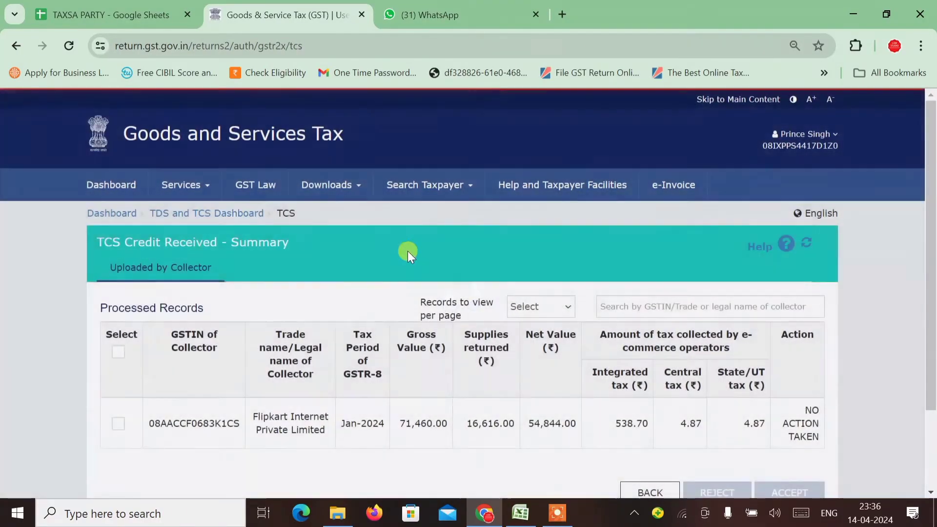
scroll(531, 308, down, 1)
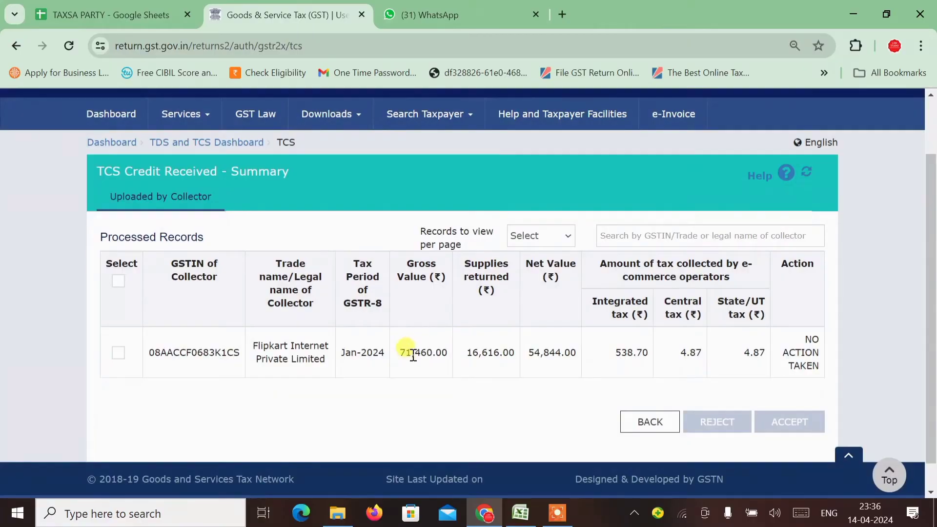
double_click(415, 353)
double_click(481, 353)
double_click(537, 352)
Switch to the NEW SHEET workbook in Excel and total all TAXABLE values on the JAN sheet by selecting them.
key(alt+Tab)
key(alt+Tab)
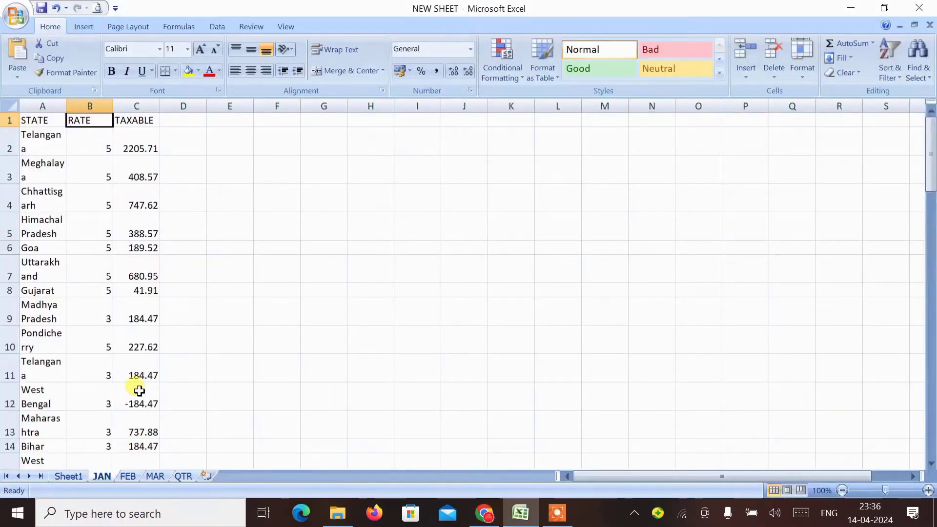
click(139, 390)
key(Up)
key(Up)
key(ctrl+Up)
key(Down)
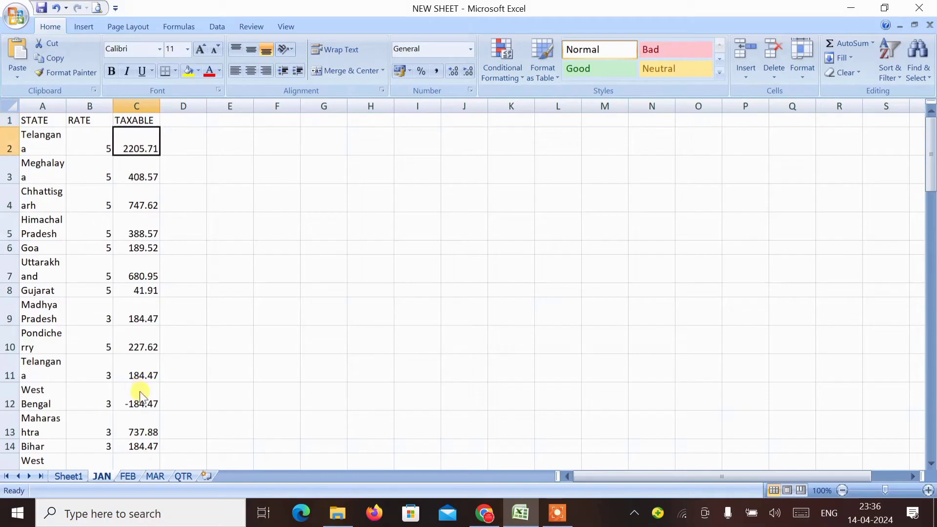
key(ctrl+shift+Down)
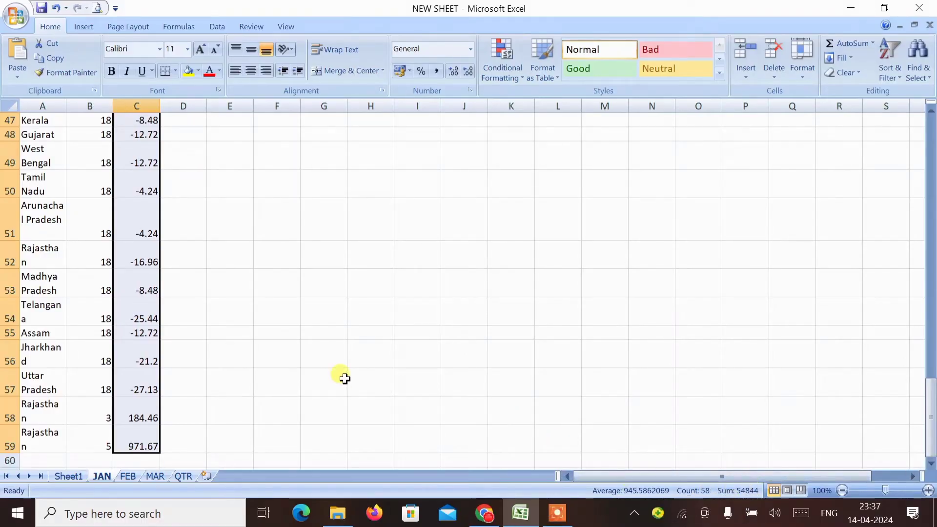
Return to the GST portal in Chrome and search TDS and TCS credit received for February of financial year 2023-24.
key(alt+Tab)
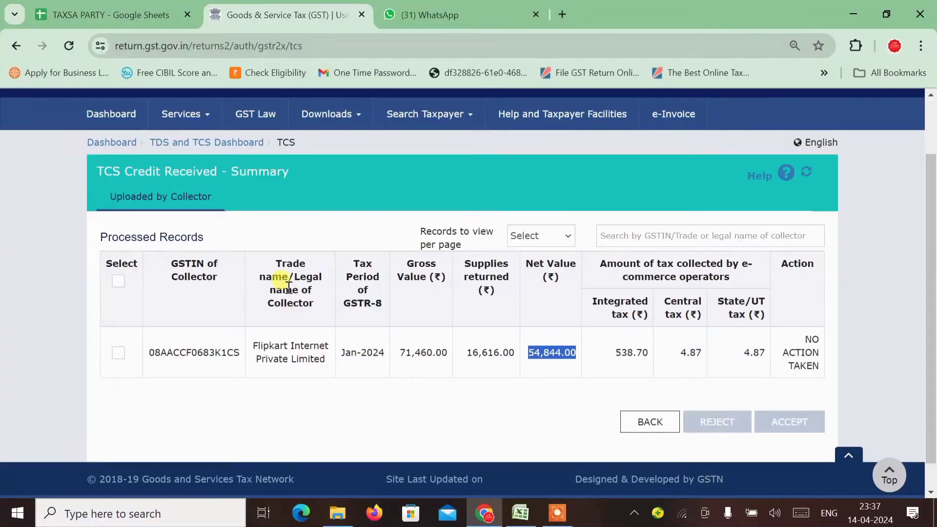
click(207, 142)
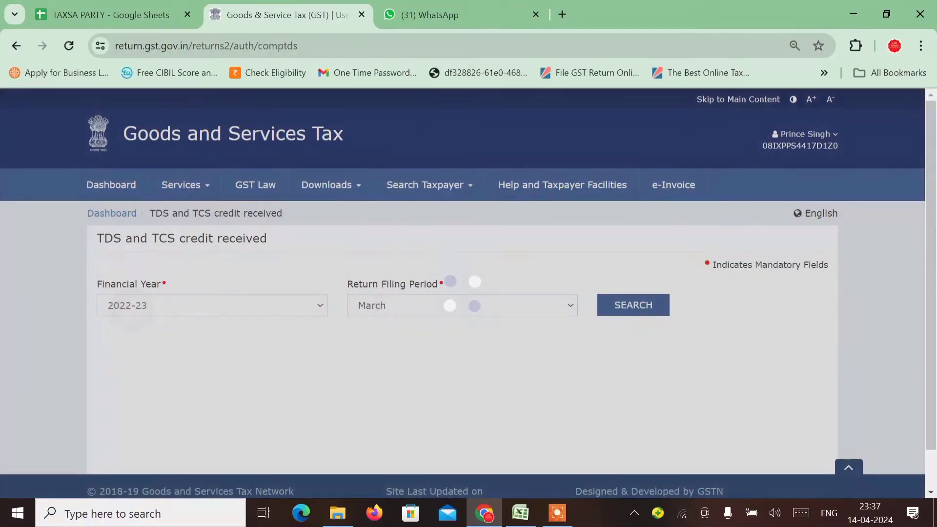
click(128, 311)
click(120, 315)
click(119, 313)
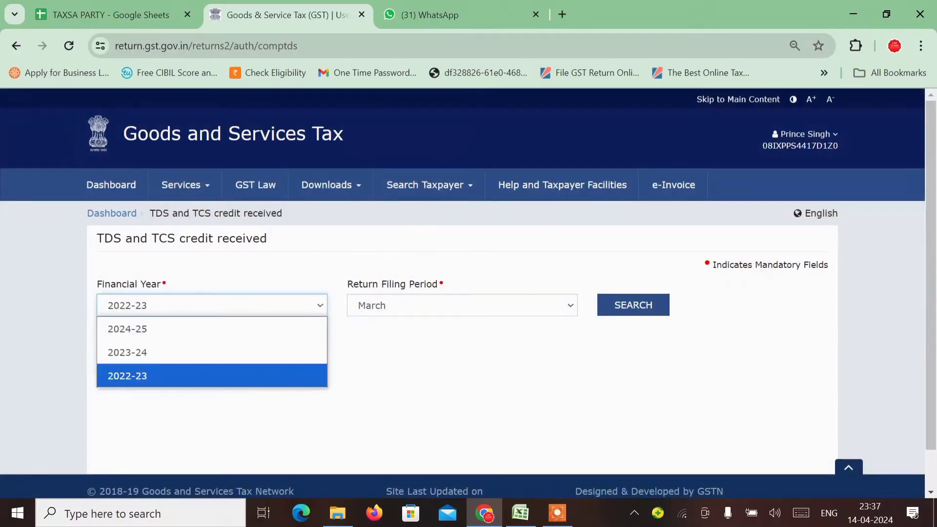
click(120, 350)
click(391, 305)
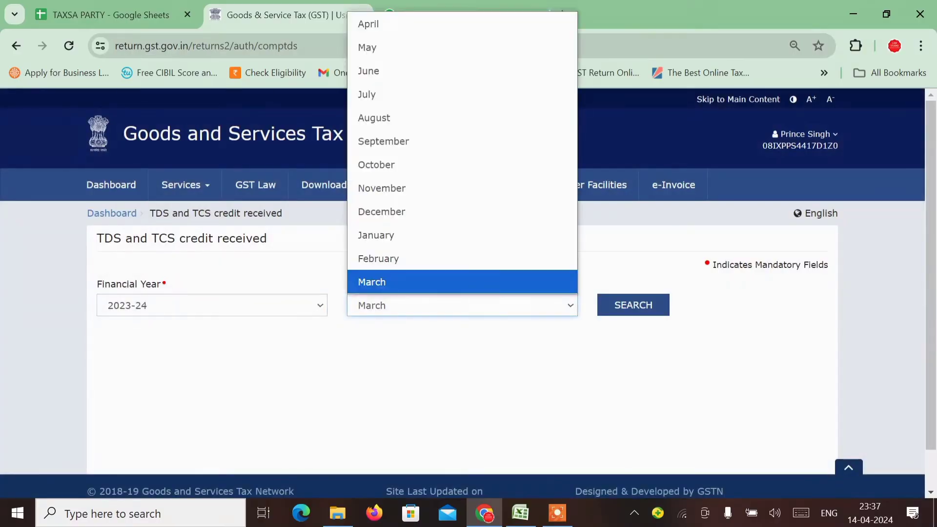
click(371, 258)
click(633, 305)
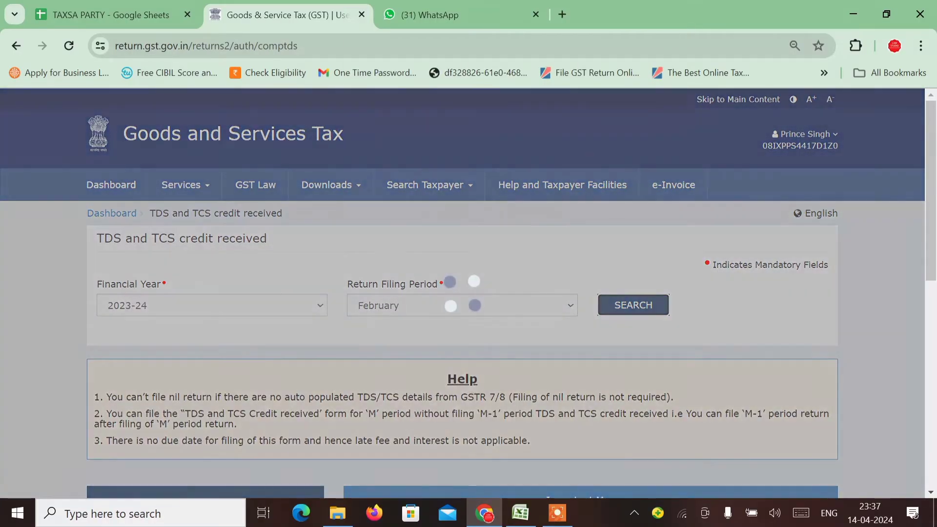
Open the February form with Prepare Online and view Flipkart's net value in the TCS Credit received summary.
scroll(633, 312, down, 2)
scroll(461, 293, down, 3)
scroll(462, 292, up, 2)
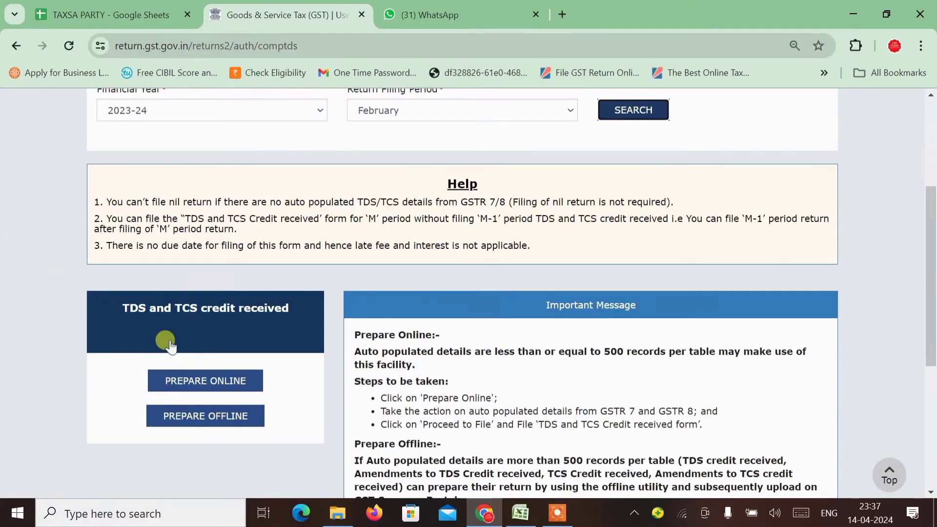
click(169, 342)
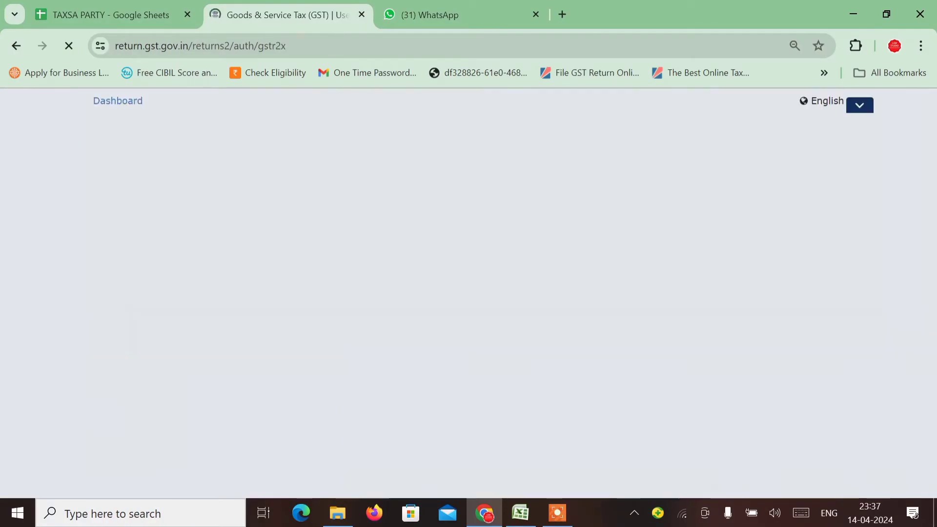
scroll(53, 300, down, 7)
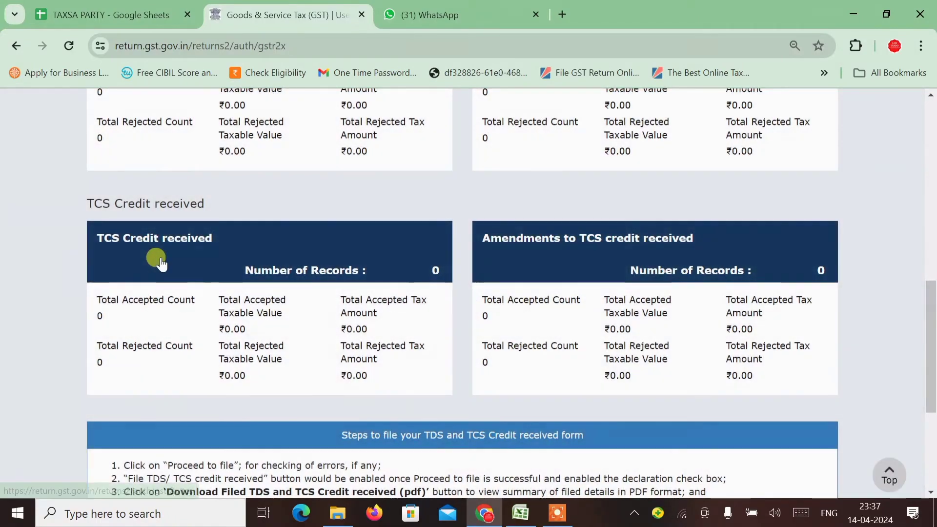
click(152, 255)
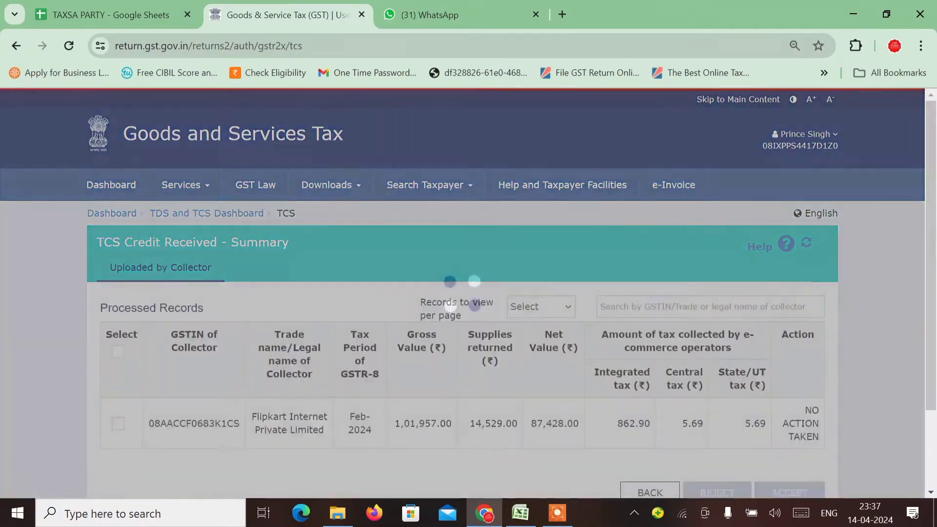
scroll(512, 263, down, 3)
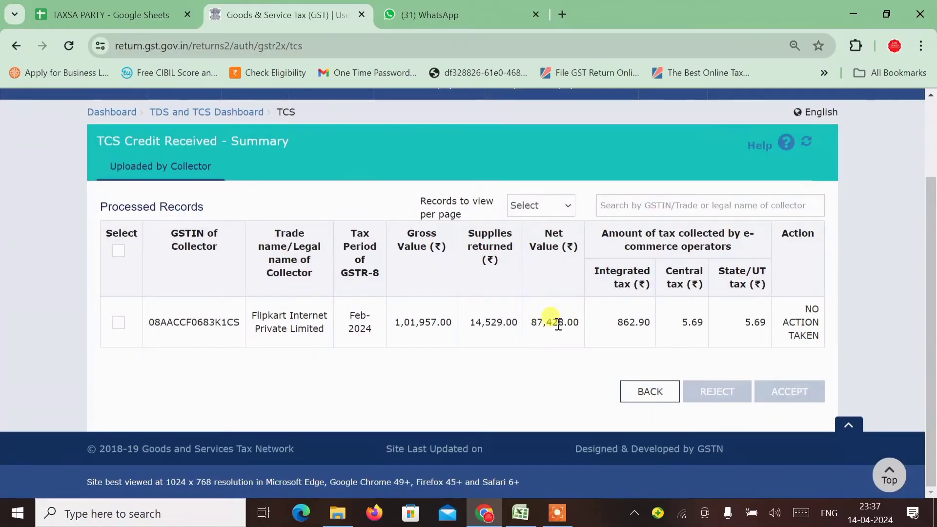
Switch to Excel and select all TAXABLE values on the FEB sheet to check their sum.
key(alt+Tab)
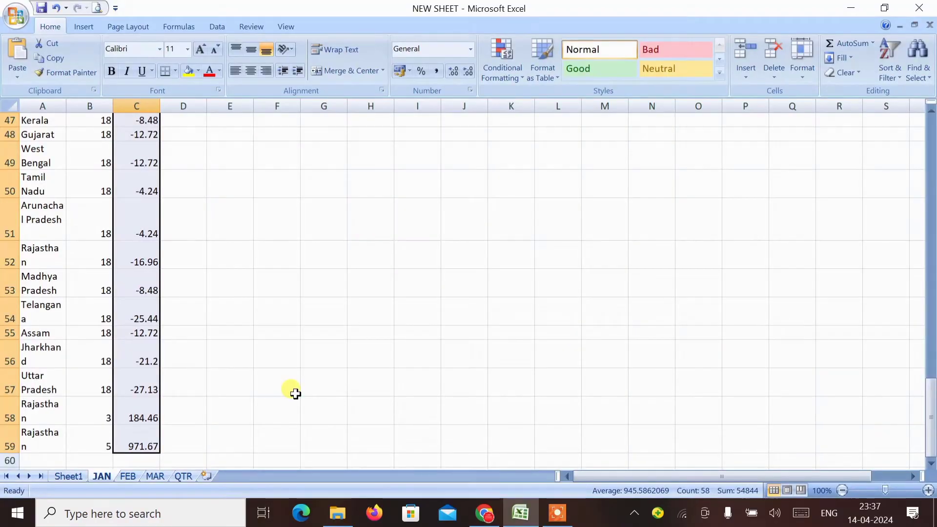
click(128, 476)
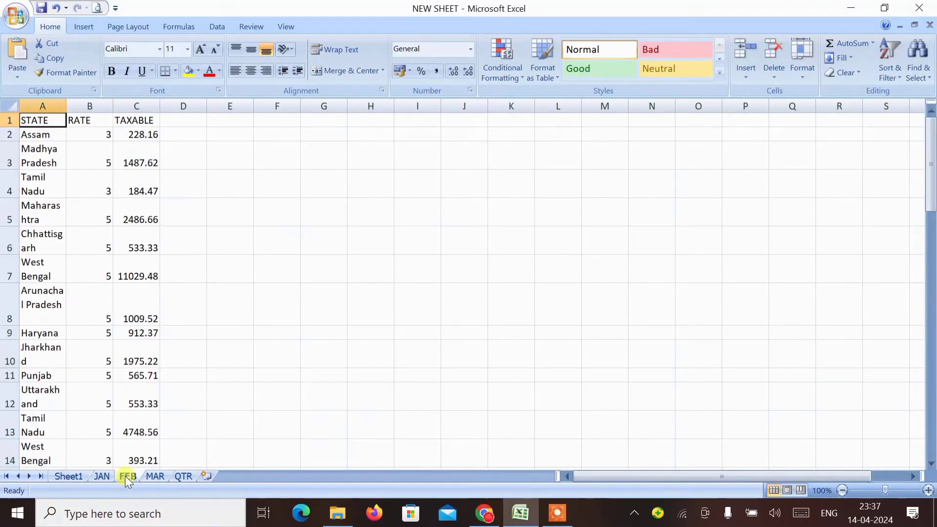
key(Right)
key(Right)
key(Down)
key(ctrl+shift+Down)
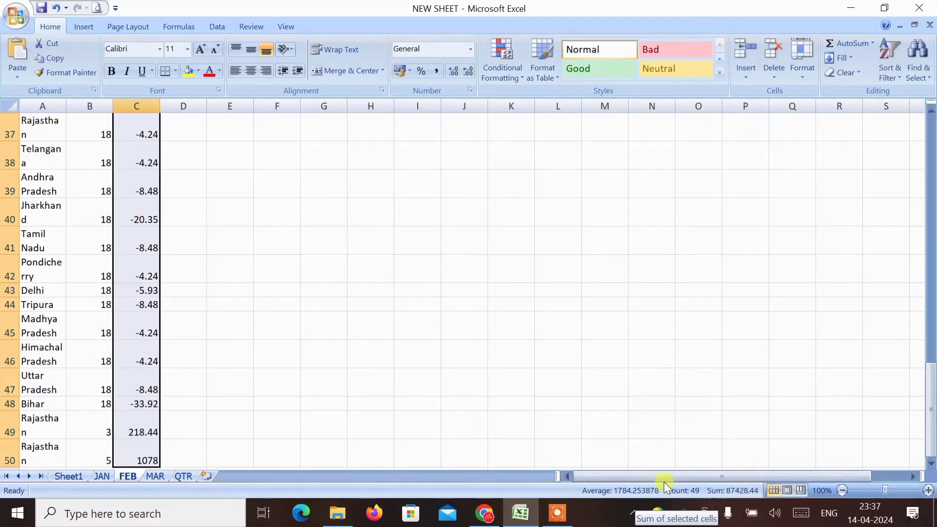
Select the state-wise taxable values in column G of the MAR sheet, excluding the grand total, to check their sum.
click(155, 476)
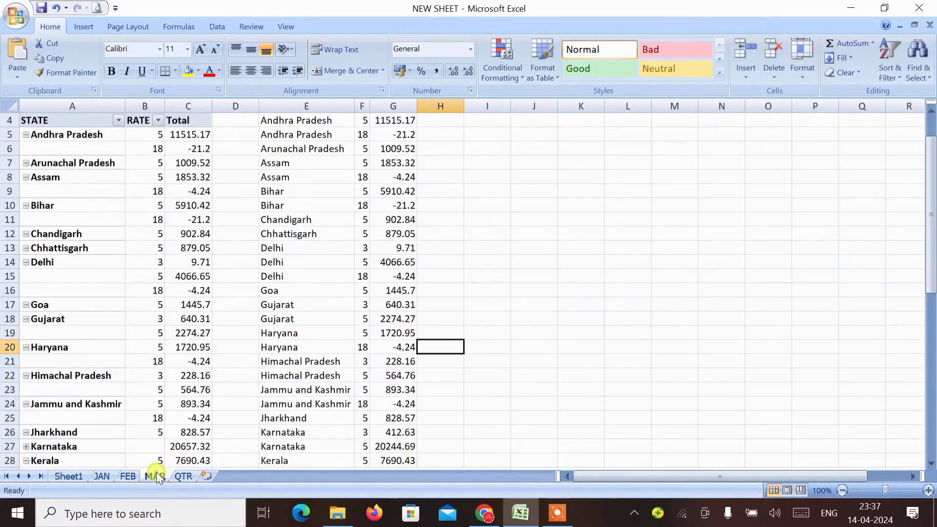
key(Left)
key(ctrl+Up)
key(Up)
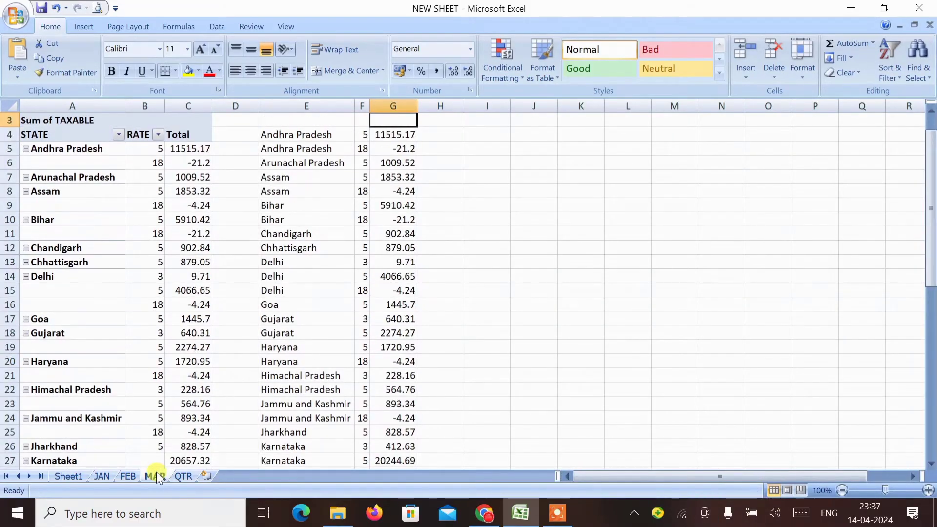
key(Down)
key(ctrl+shift+Down)
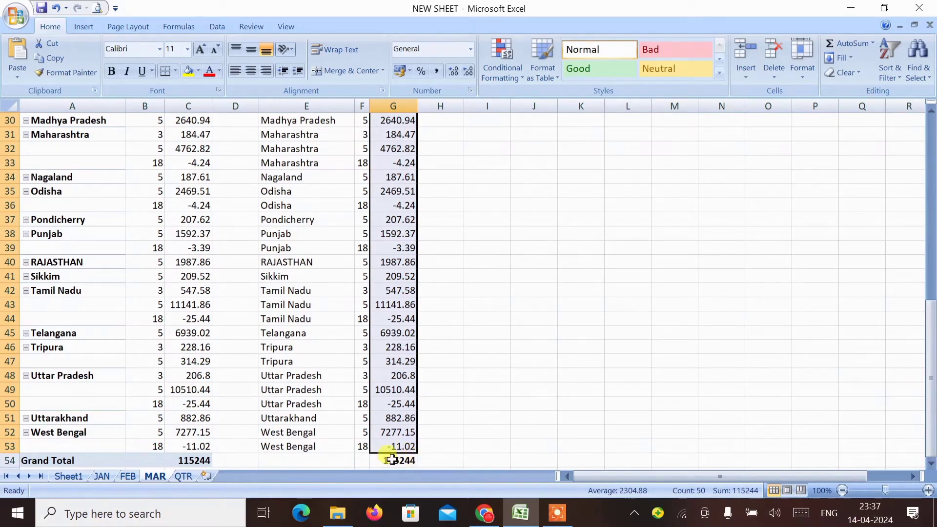
Switch to the GST portal in Chrome and search TDS and TCS credit received for March of financial year 2023-24.
key(alt+Tab)
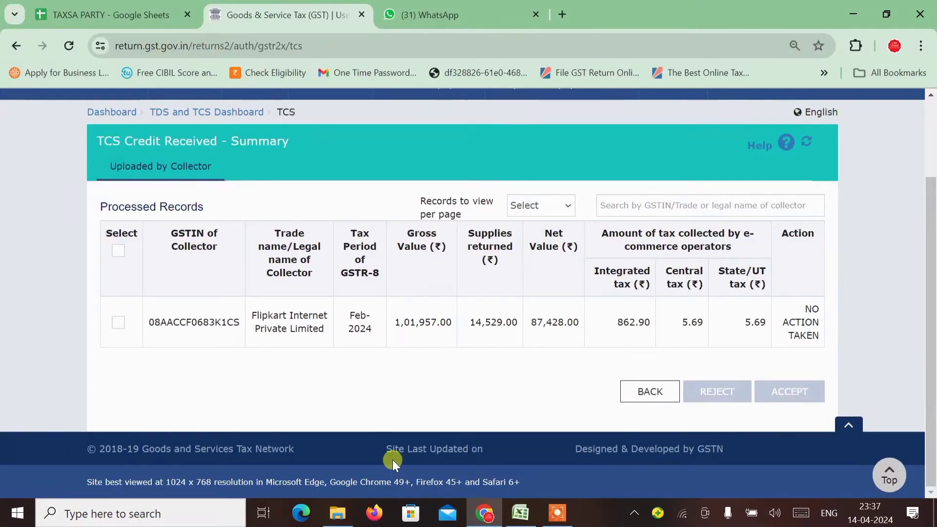
mouse_move(185, 94)
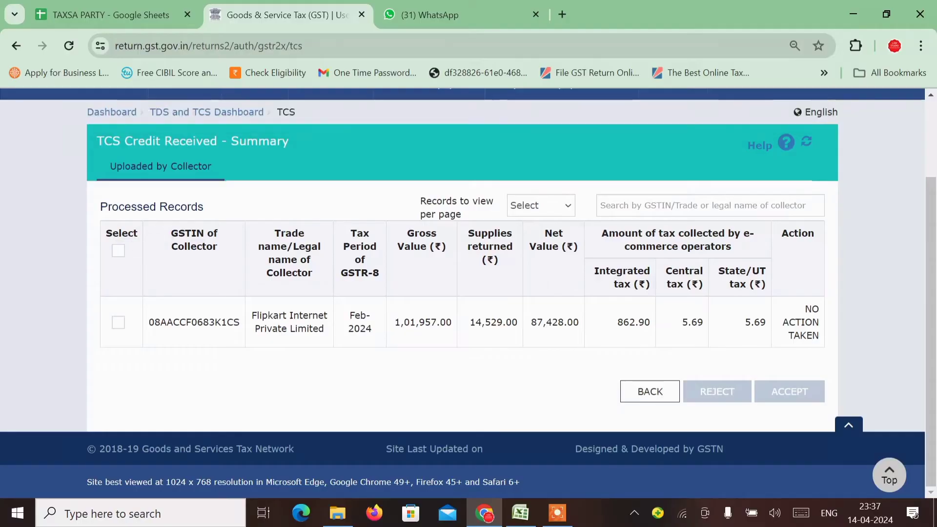
click(207, 112)
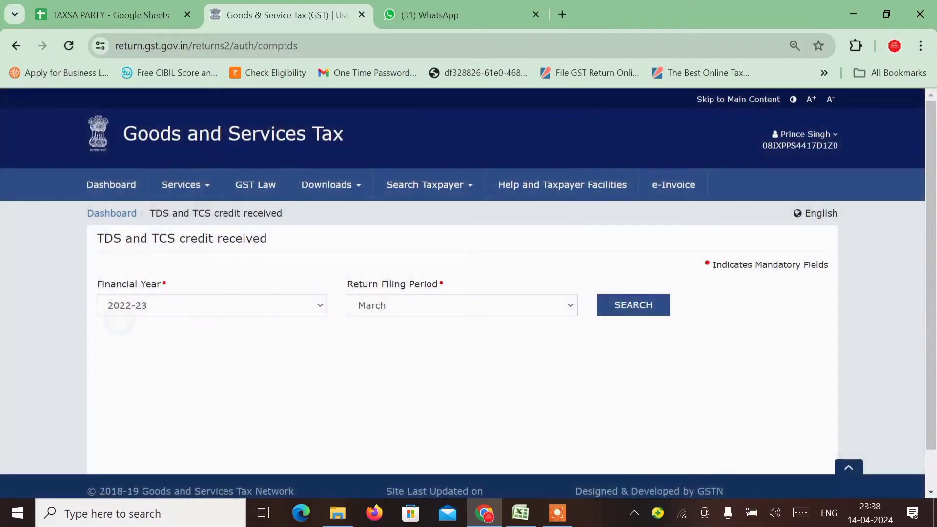
click(122, 305)
click(122, 350)
click(482, 306)
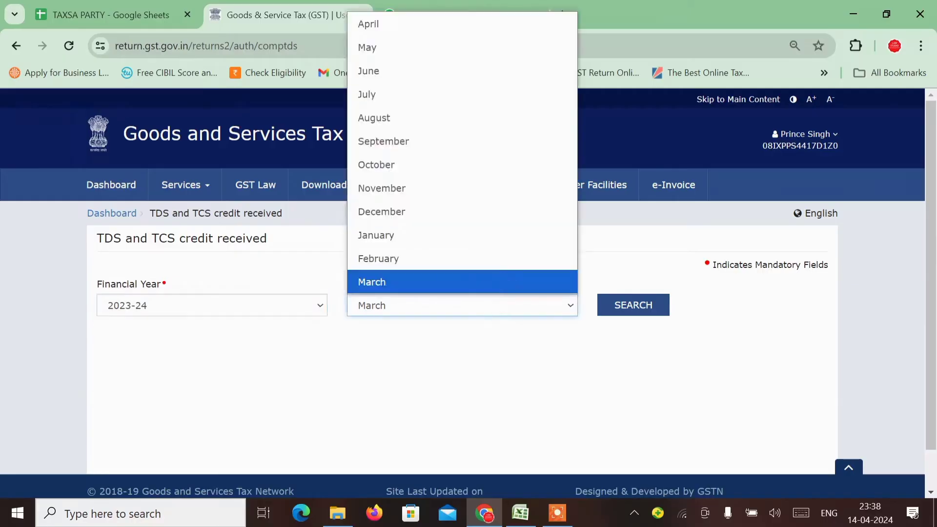
click(475, 282)
click(633, 305)
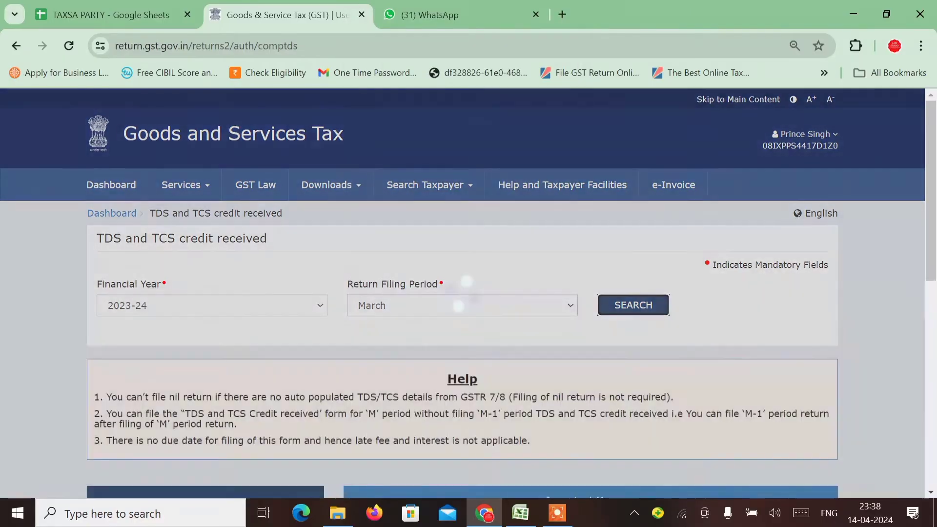
Open March's TCS Credit received summary with Prepare Online and check Flipkart's supplies returned and net value.
scroll(629, 308, down, 5)
click(204, 308)
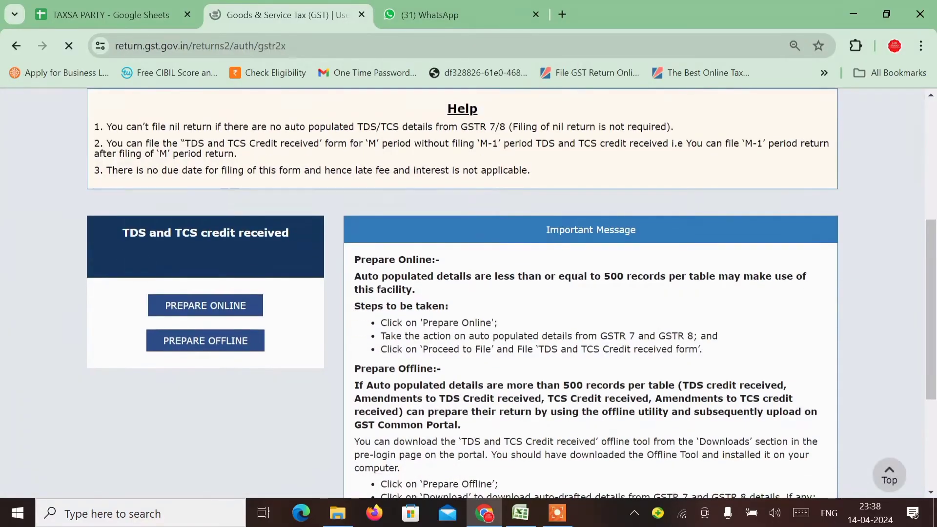
scroll(462, 293, down, 10)
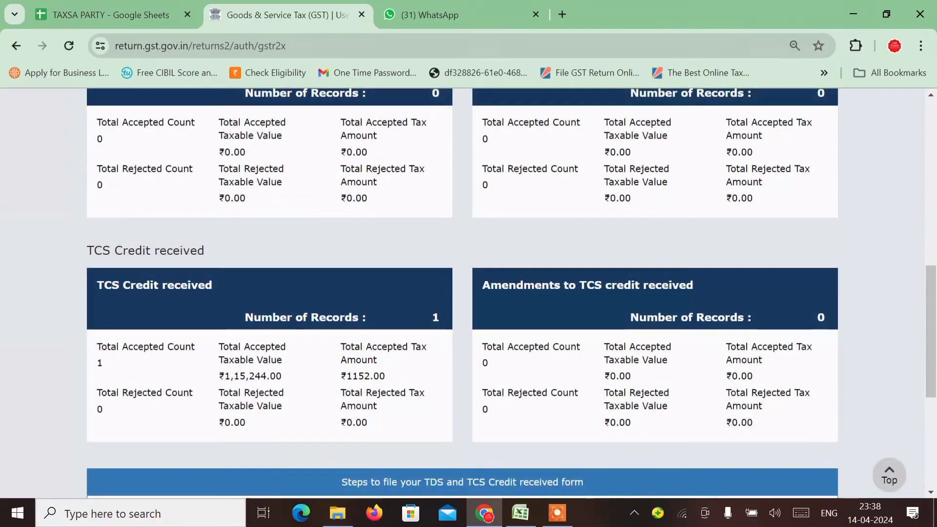
click(428, 391)
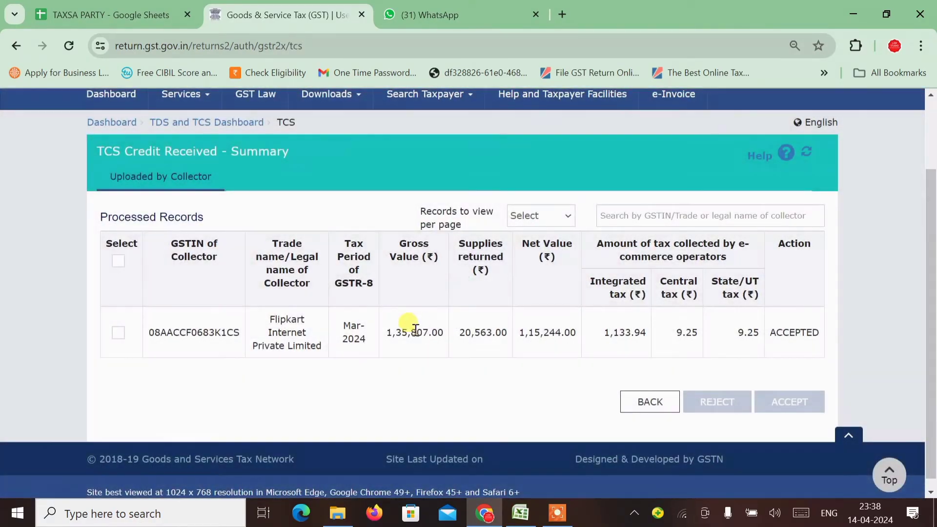
double_click(474, 328)
double_click(549, 329)
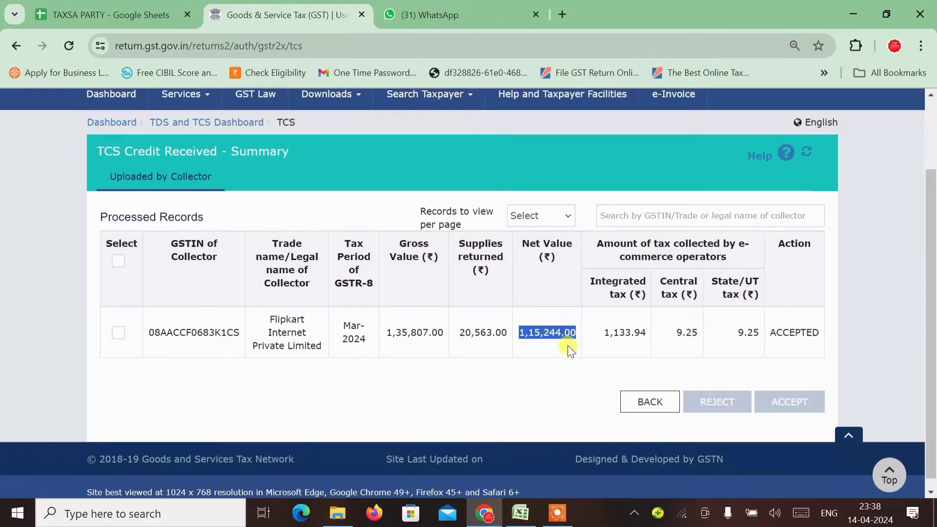
Return to the Excel workbook, look over the JAN and QTR sheets, and go to the TAXABLE header on JAN.
key(alt+Tab)
key(alt+Tab)
key(alt+Tab)
key(alt+Tab)
key(alt+Tab)
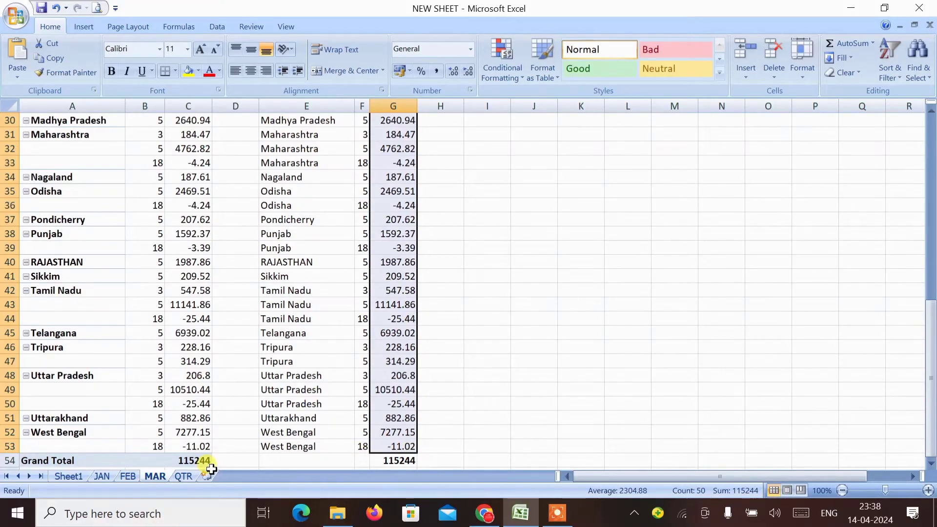
click(102, 476)
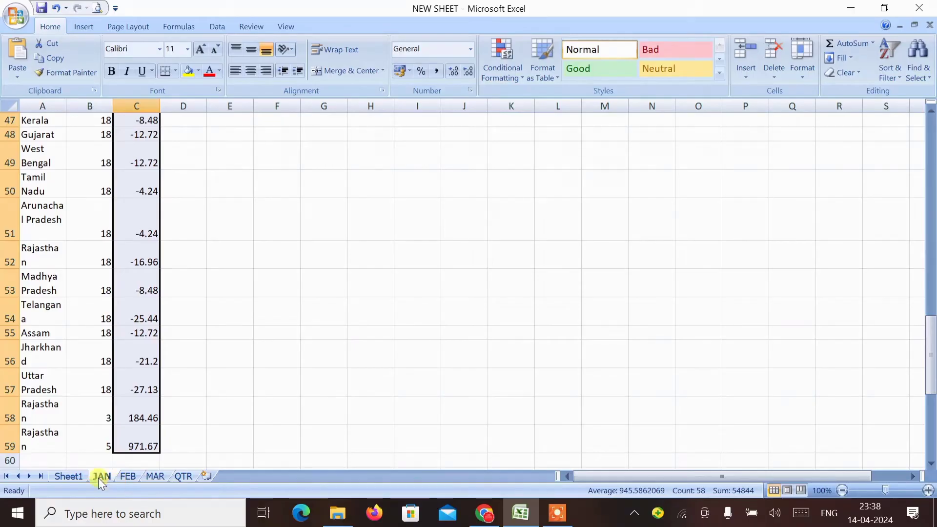
click(182, 477)
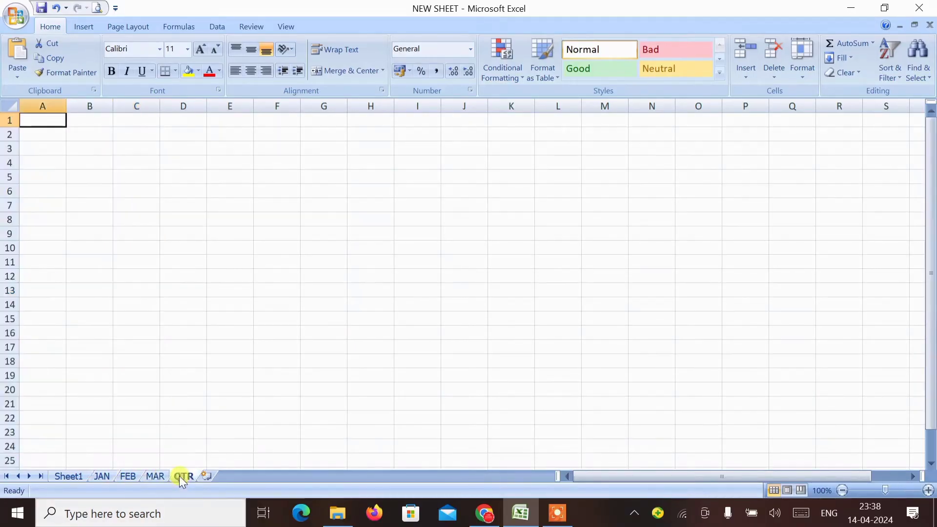
click(102, 476)
key(ctrl+Up)
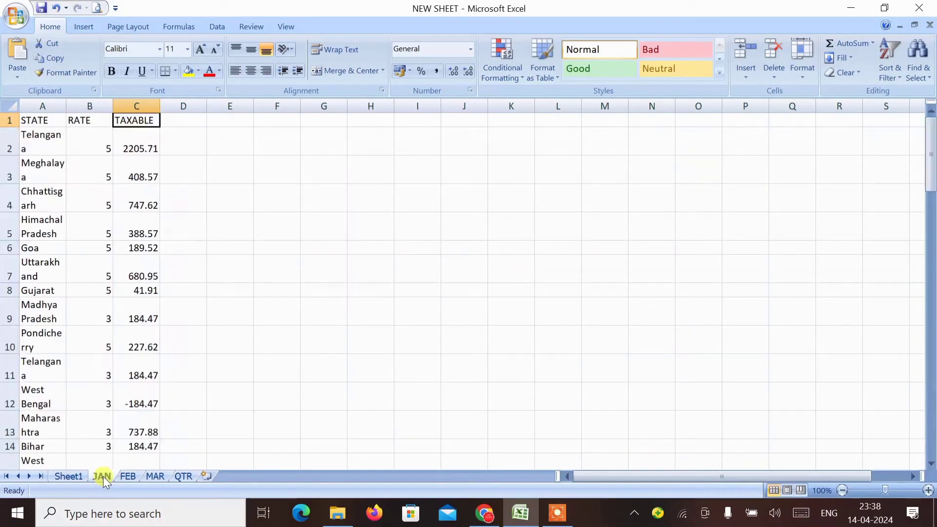
Copy the JAN table with its STATE, RATE and TAXABLE headers into the QTR sheet starting at A1.
key(Left)
key(Left)
key(Down)
key(Up)
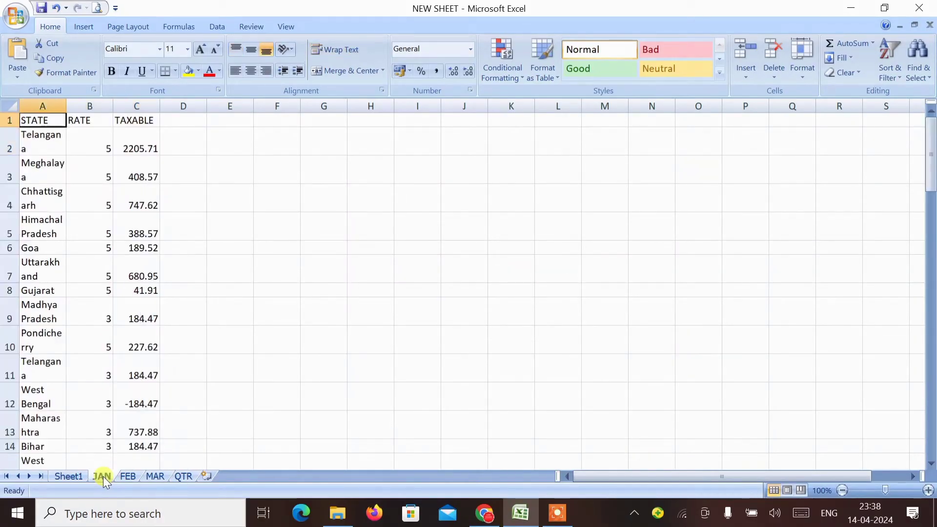
key(shift+Right)
key(shift+Right)
key(ctrl+shift+Down)
key(ctrl+c)
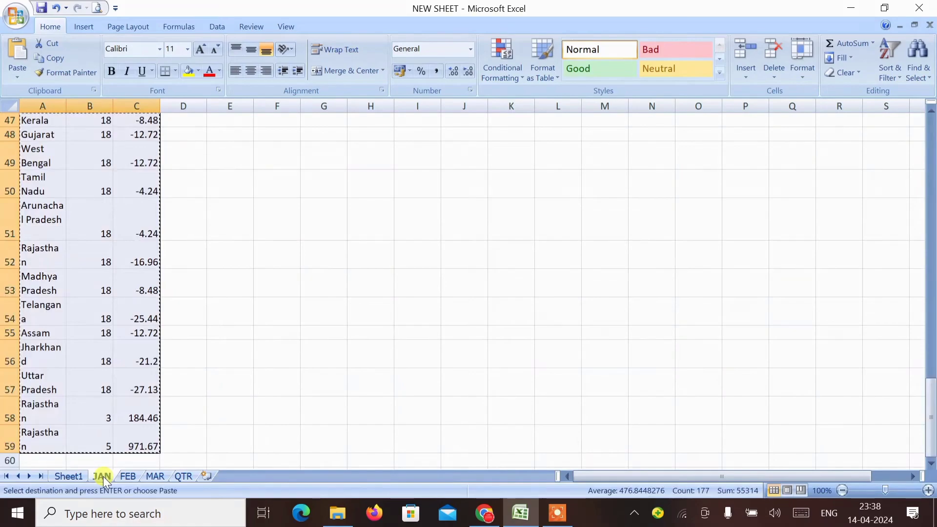
click(181, 475)
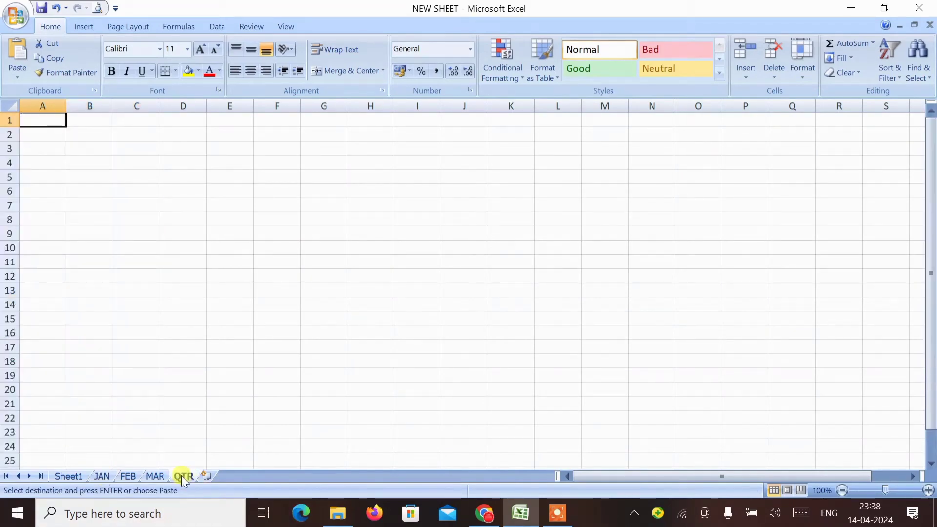
key(ctrl+v)
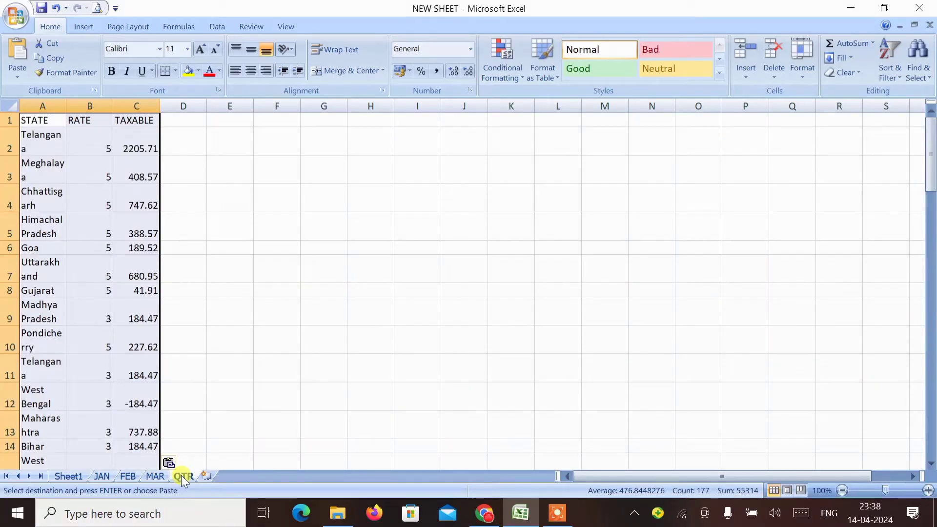
Autofit the pasted columns in QTR and widen column A so the state names fit on one line.
key(alt+h)
key(o)
key(i)
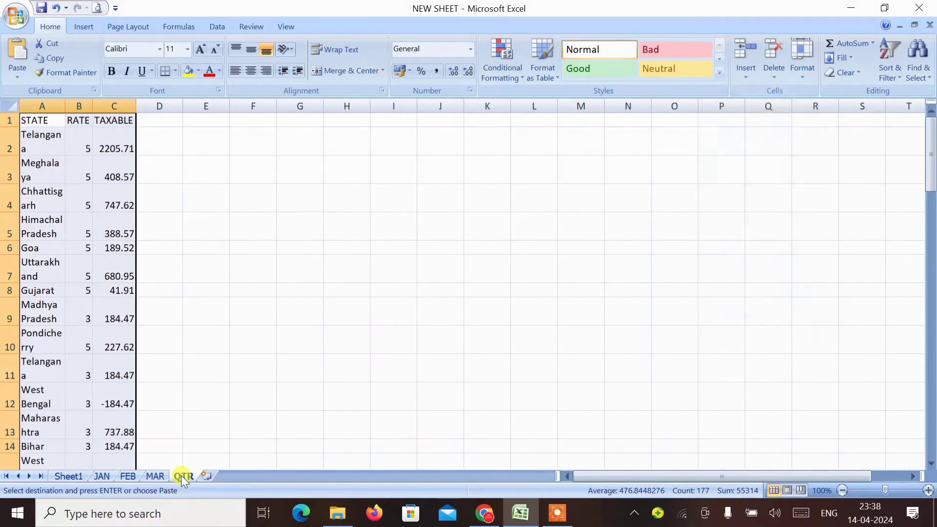
key(Down)
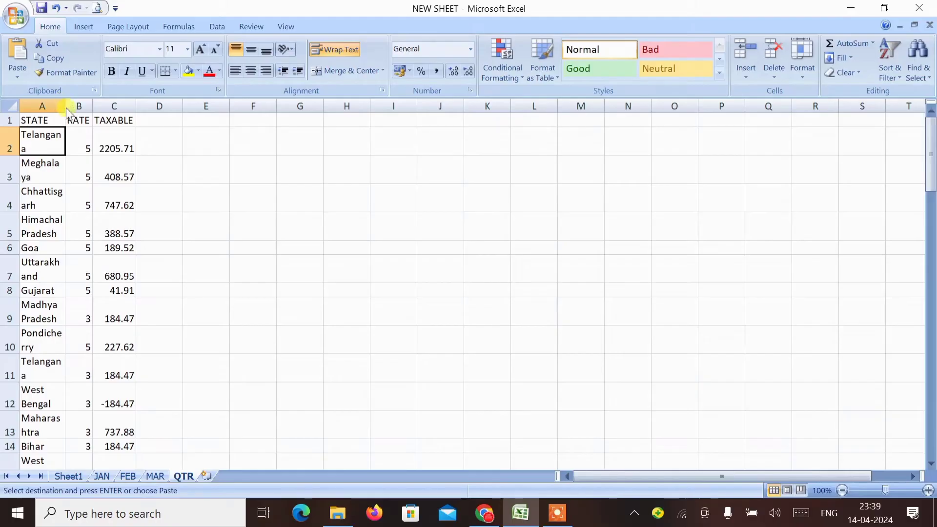
drag(64, 107, 133, 111)
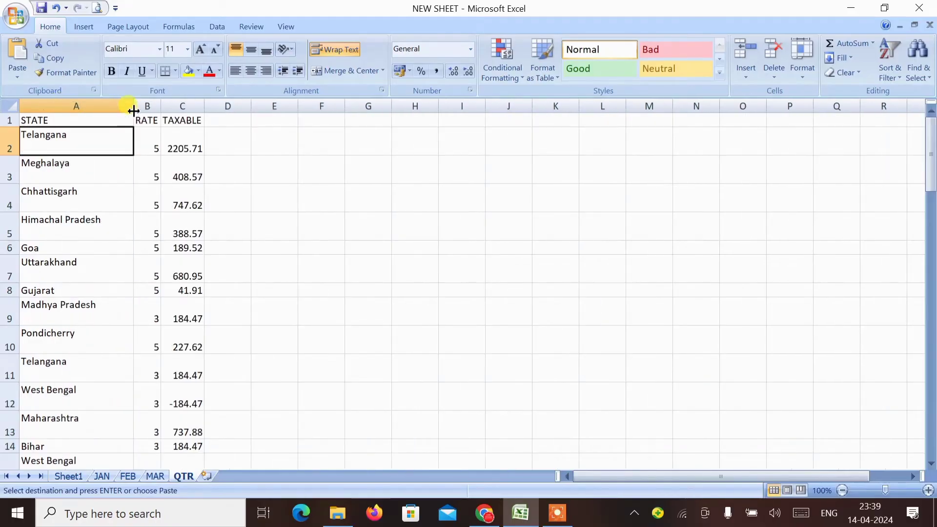
Append the FEB sheet's state, rate and taxable rows, without the header, below the January data in QTR at A60.
key(ctrl+Down)
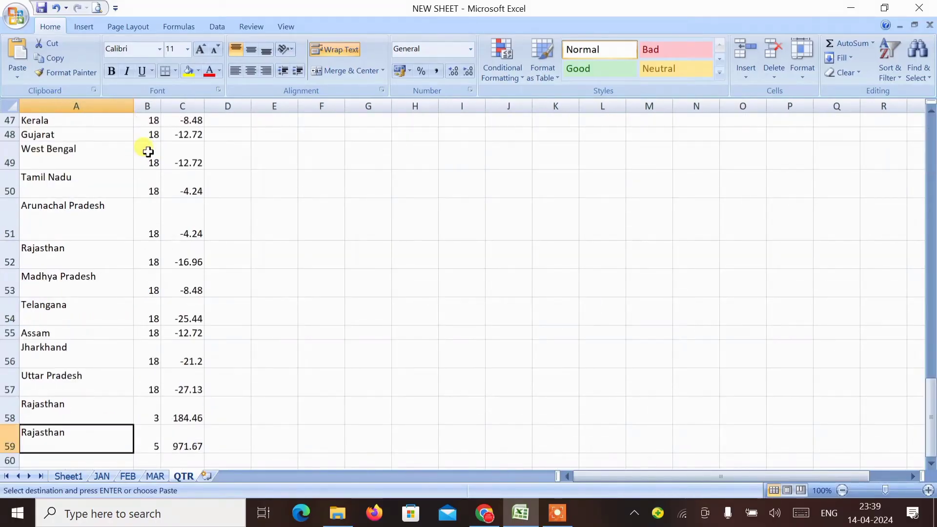
key(Down)
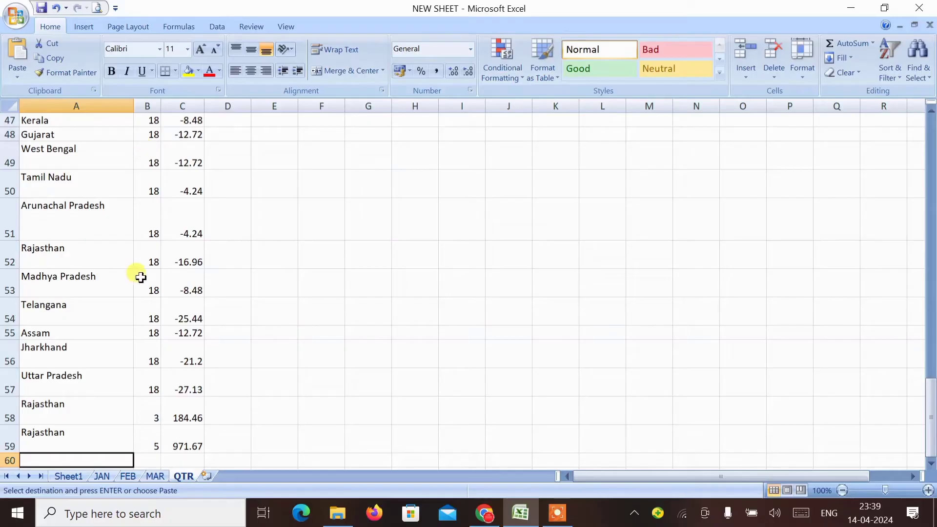
click(136, 475)
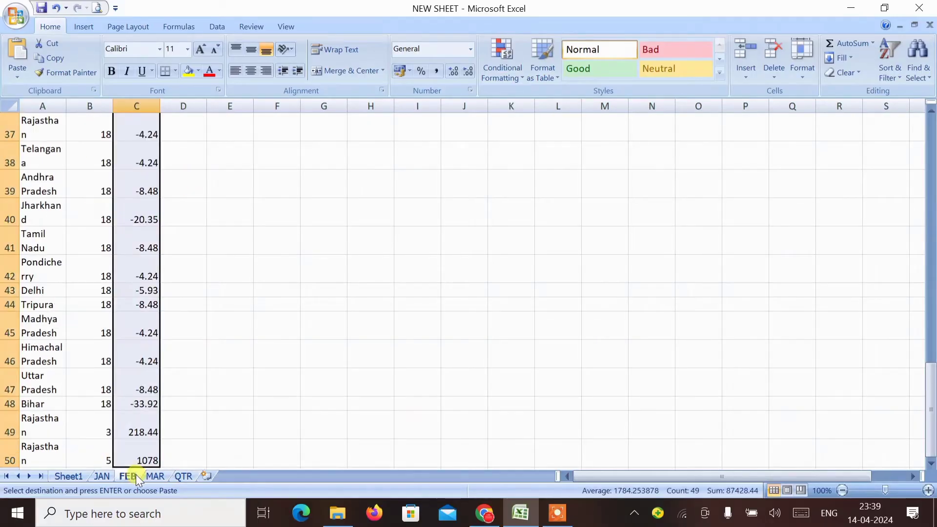
key(Up)
key(Left)
key(Left)
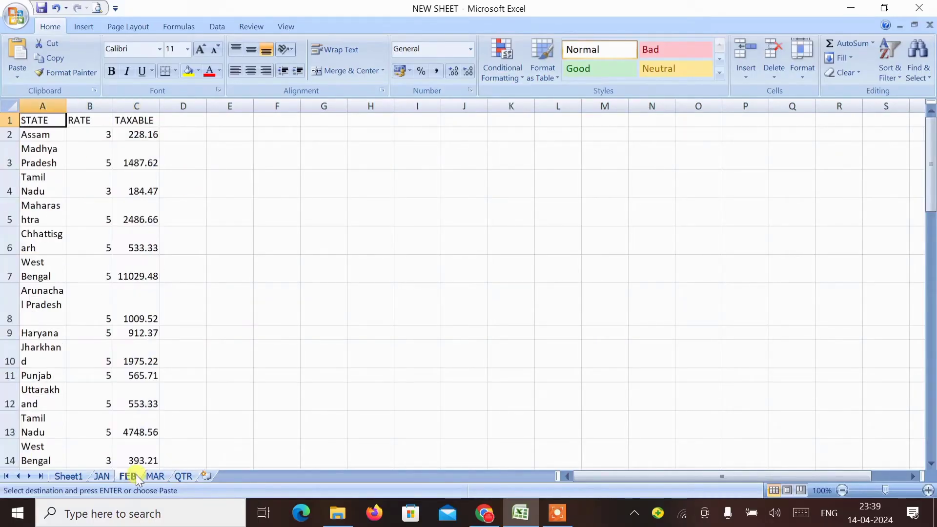
key(Down)
key(shift+Right)
key(shift+Right)
key(ctrl+shift+Down)
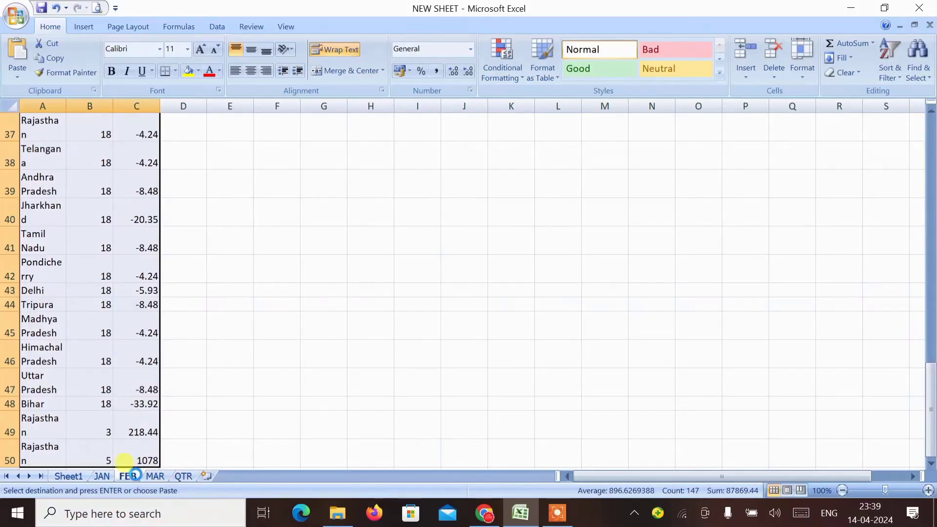
key(ctrl+c)
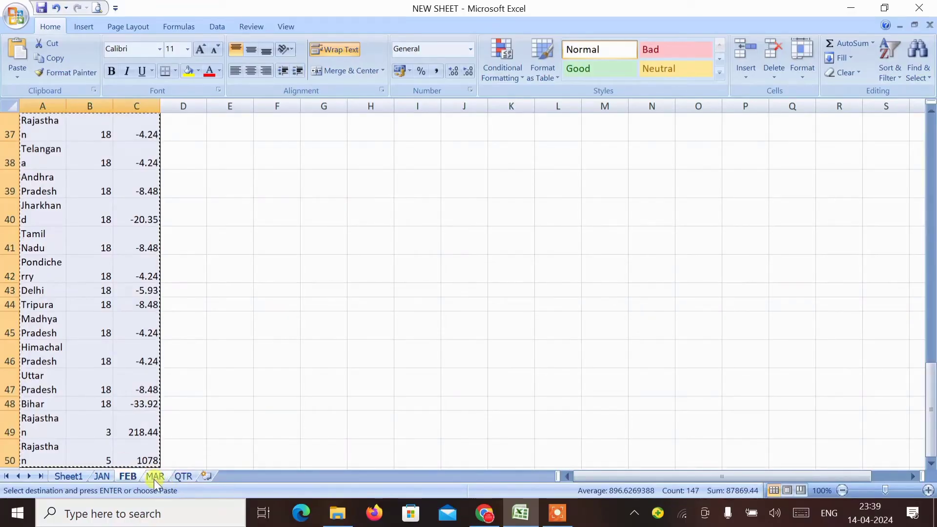
click(176, 479)
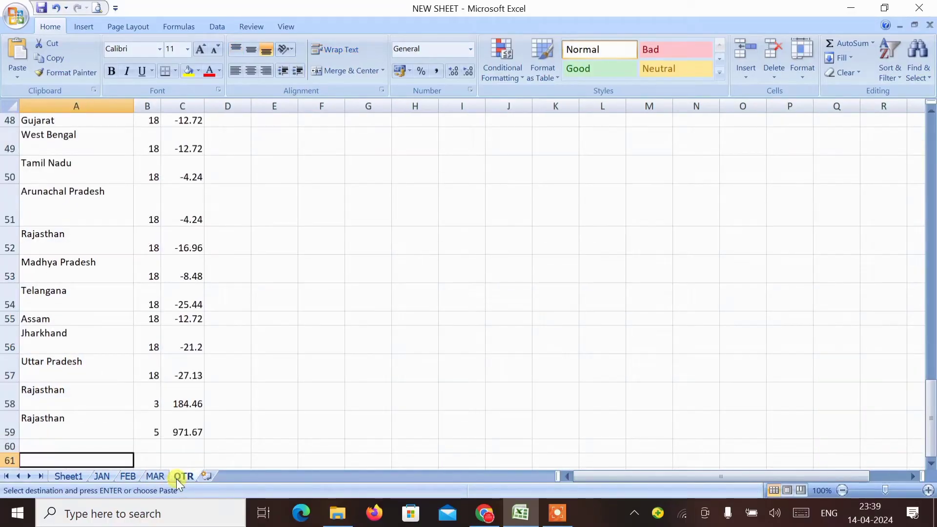
key(ctrl+v)
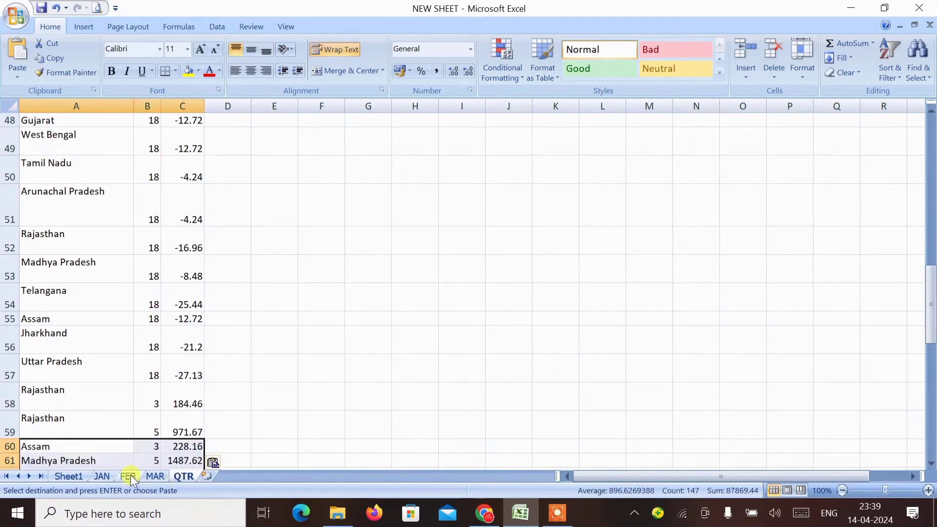
Copy the March state, rate and taxable rows E4:G53 from the MAR sheet, leaving out the grand total.
click(130, 475)
click(152, 476)
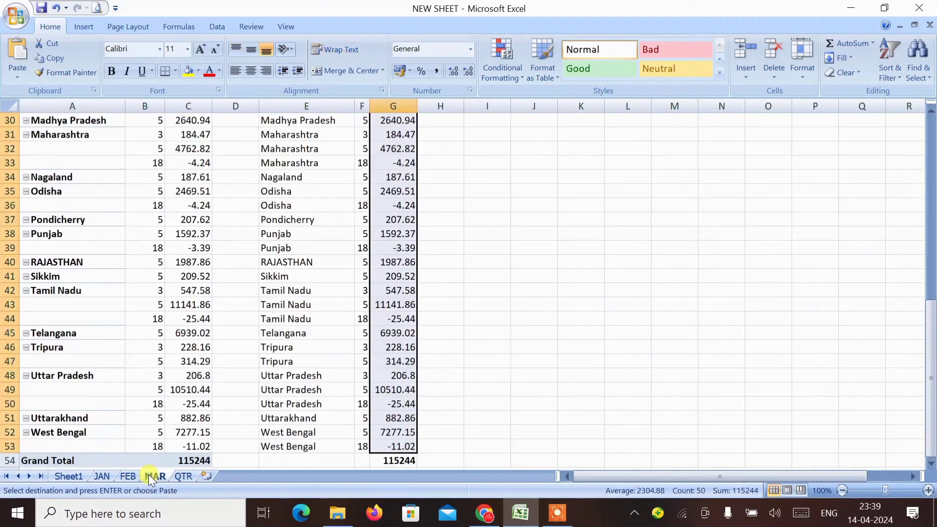
key(ctrl+Up)
key(Left)
key(Left)
key(Down)
key(Down)
key(Down)
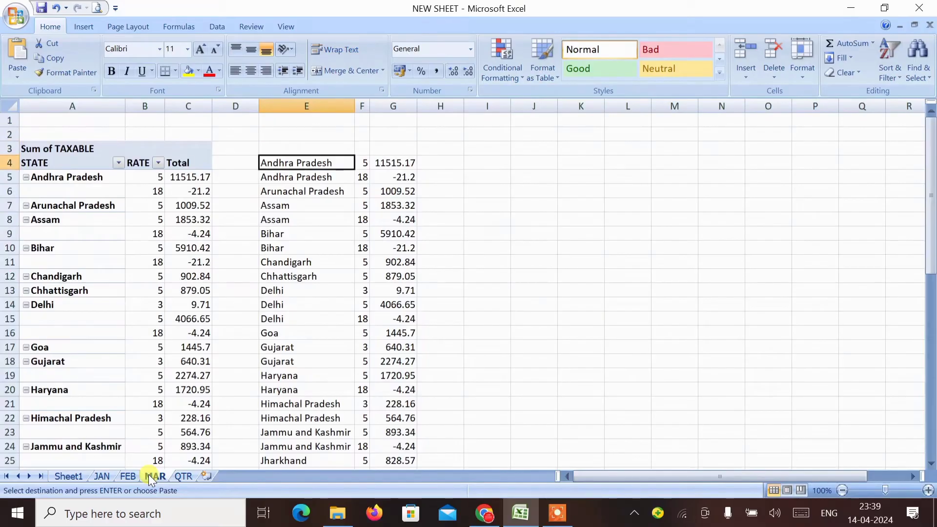
key(shift+Right)
key(shift+Right)
key(ctrl+shift+Down)
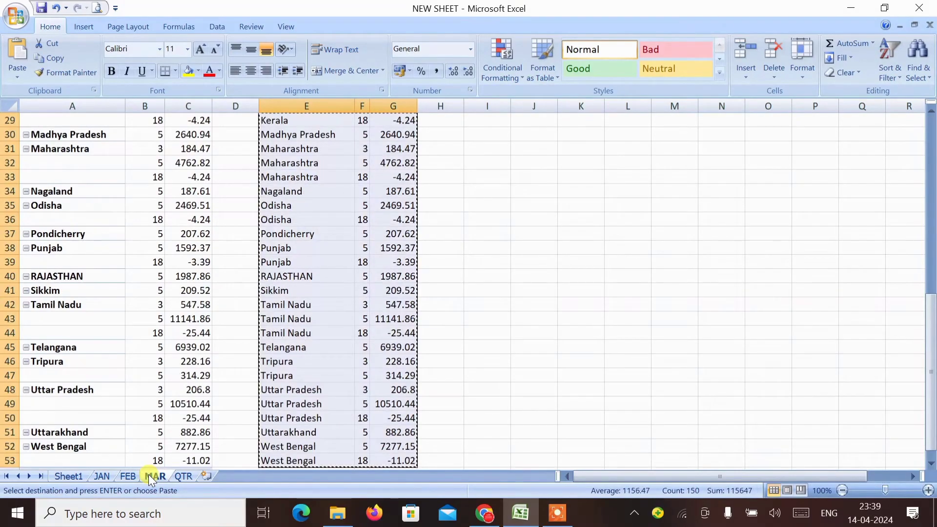
key(ctrl+c)
key(shift+Down)
key(shift+Up)
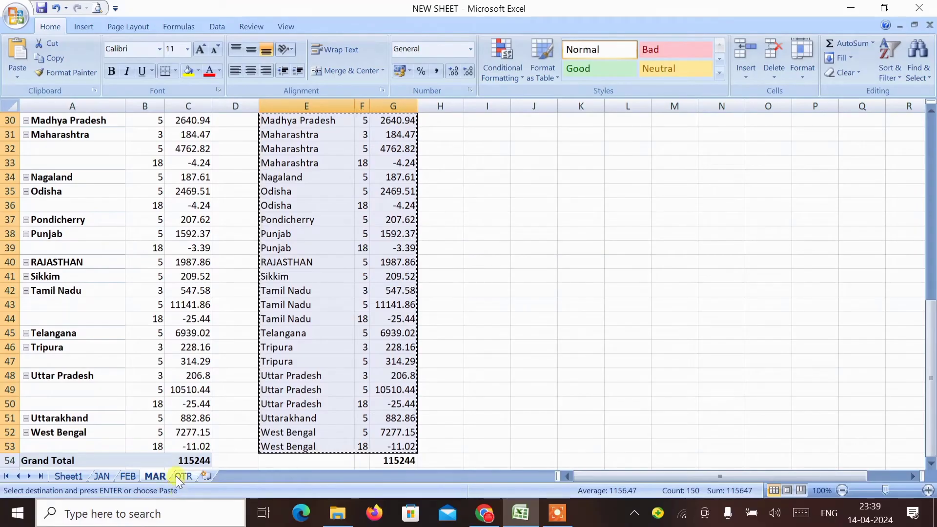
Paste the March rows below the February data in QTR at A109 and check the end of the combined list.
click(178, 478)
key(ctrl+Down)
key(Down)
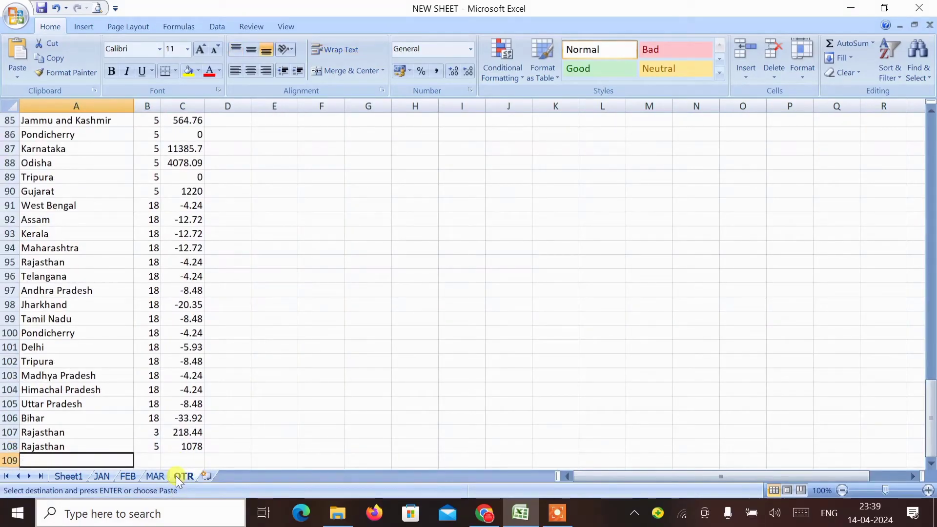
key(ctrl+v)
key(ctrl+Down)
key(ctrl+Down)
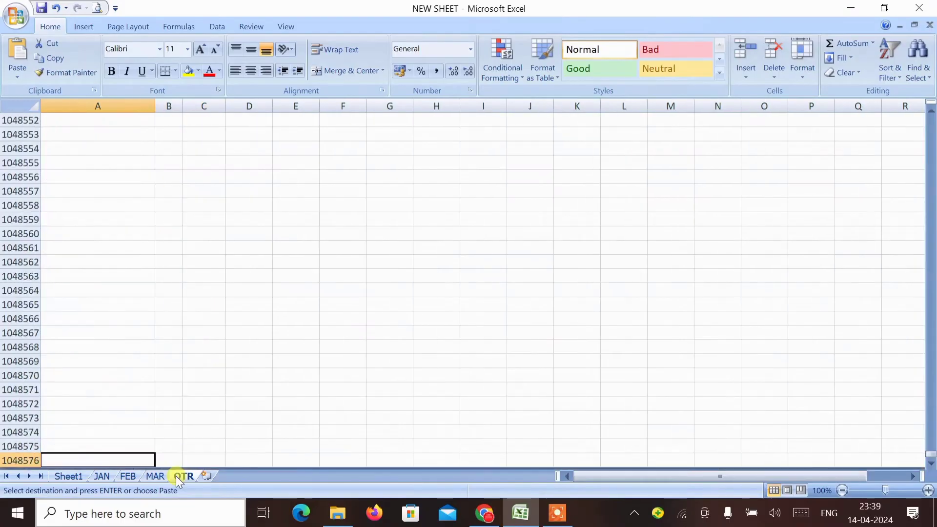
key(ctrl+Up)
key(ctrl+shift+Up)
key(Up)
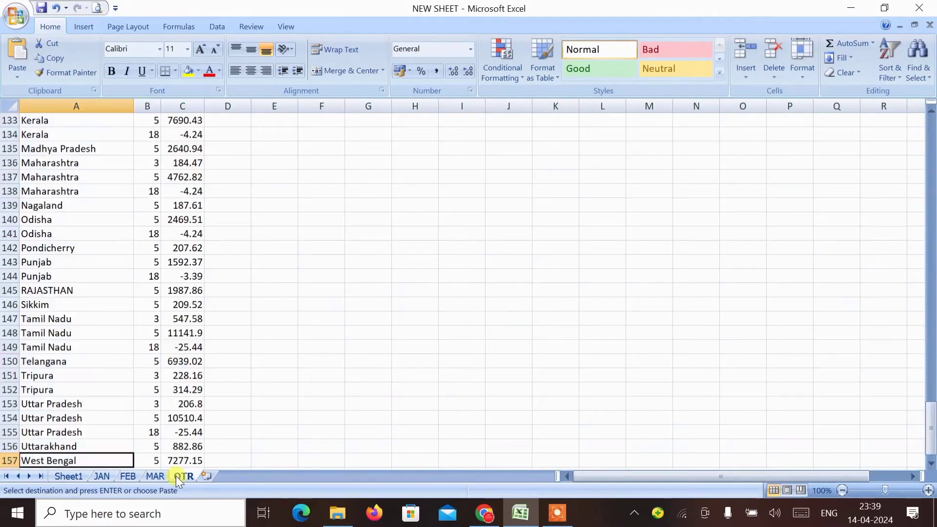
Create a PivotTable on a new worksheet from the combined QTR data A1:C158.
key(ctrl+Up)
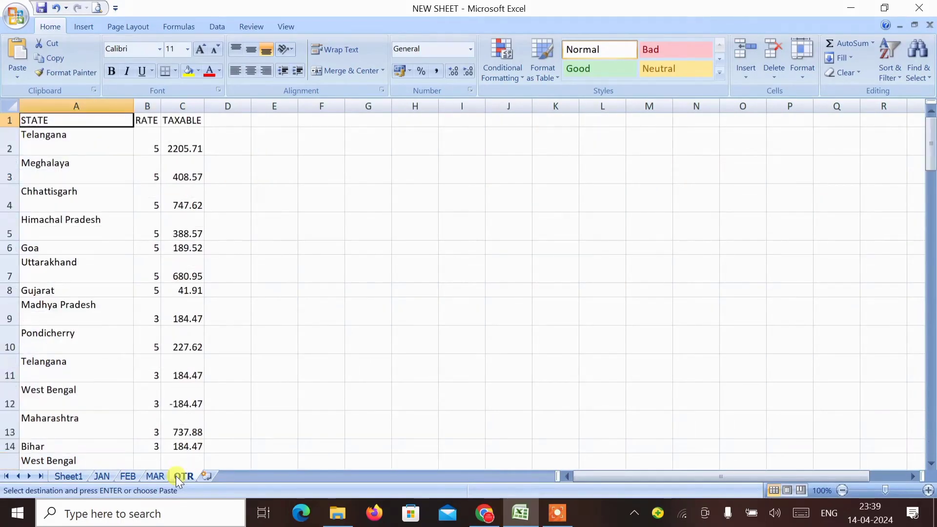
key(shift+Right)
key(shift+Right)
key(ctrl+shift+Down)
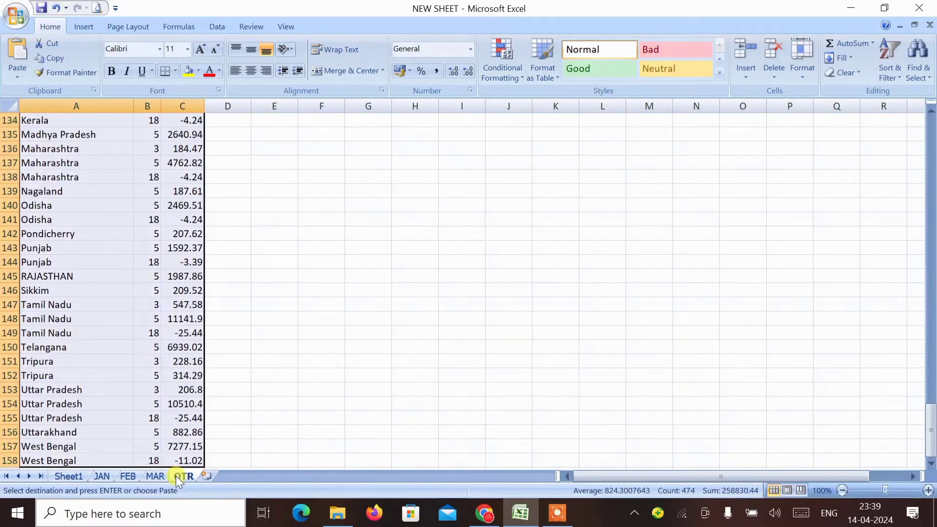
click(86, 28)
click(26, 49)
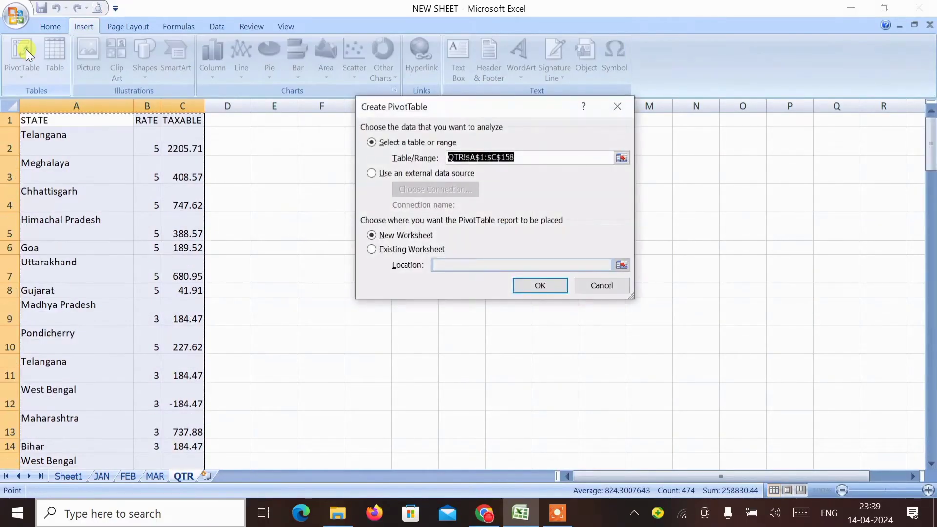
click(551, 288)
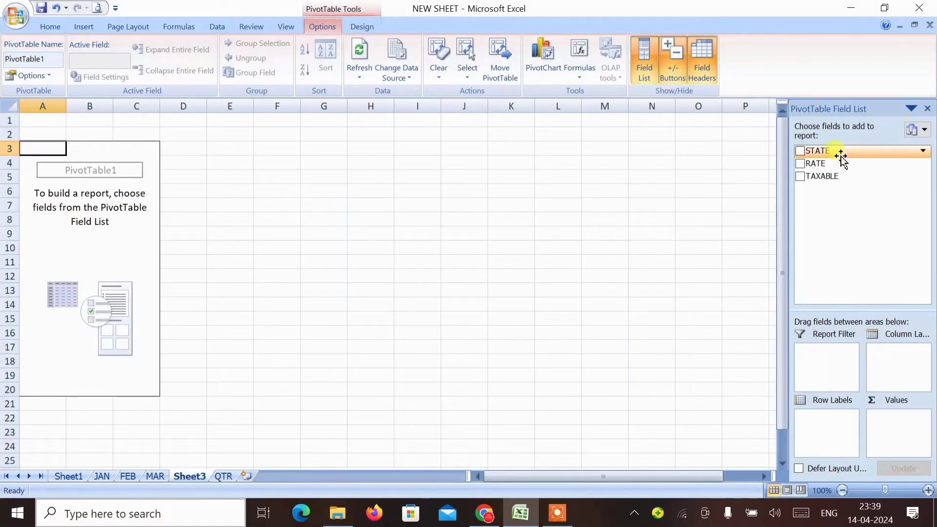
Set STATE and RATE as the PivotTable's row labels and sum TAXABLE as its values.
drag(838, 155, 840, 431)
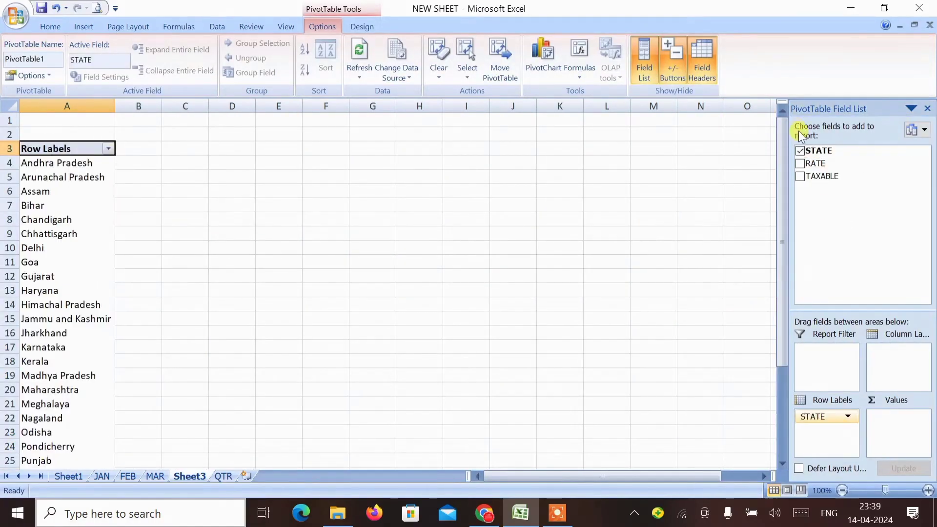
drag(813, 168, 831, 431)
drag(812, 175, 911, 442)
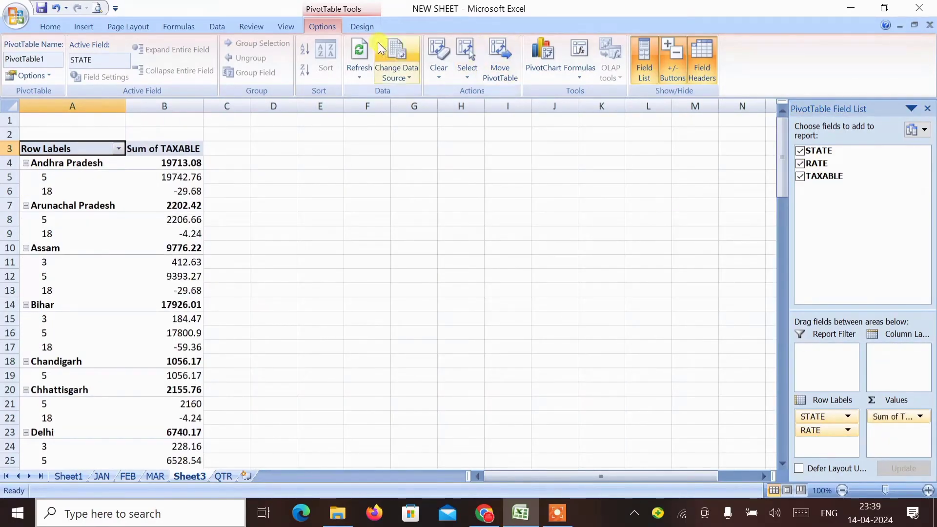
Turn off the subtotals in the quarterly PivotTable.
click(360, 26)
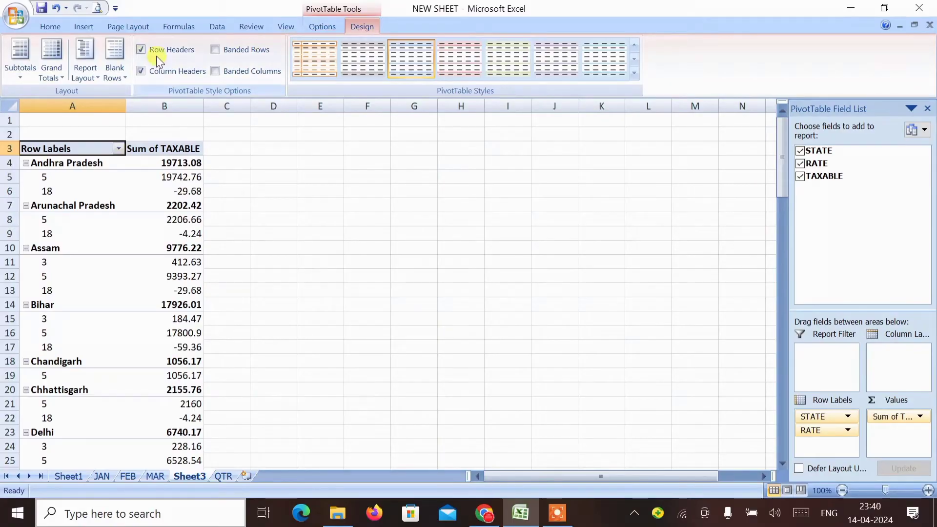
click(18, 52)
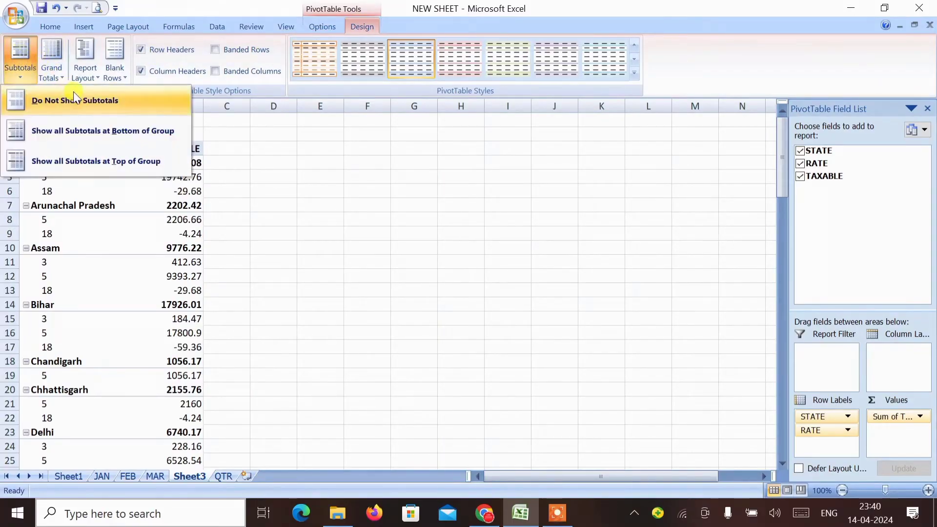
click(51, 113)
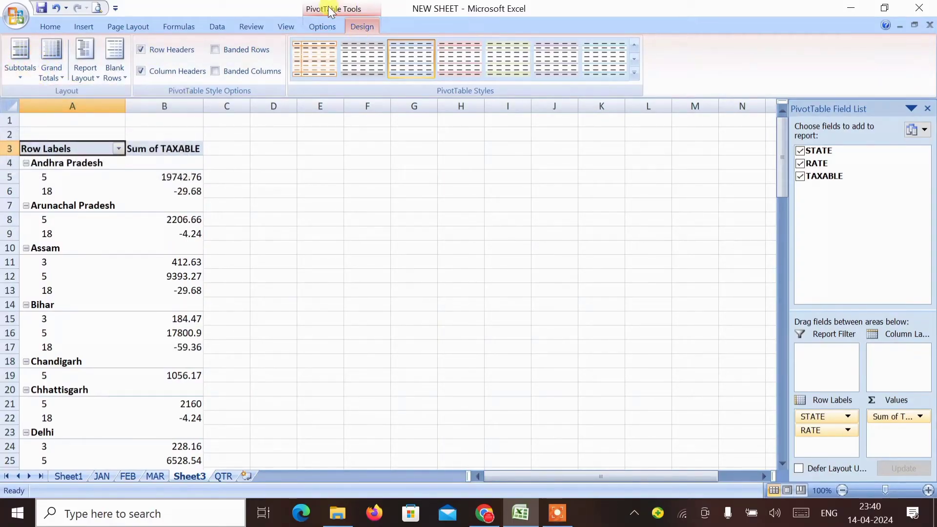
Switch the quarterly PivotTable to the classic PivotTable layout.
click(324, 27)
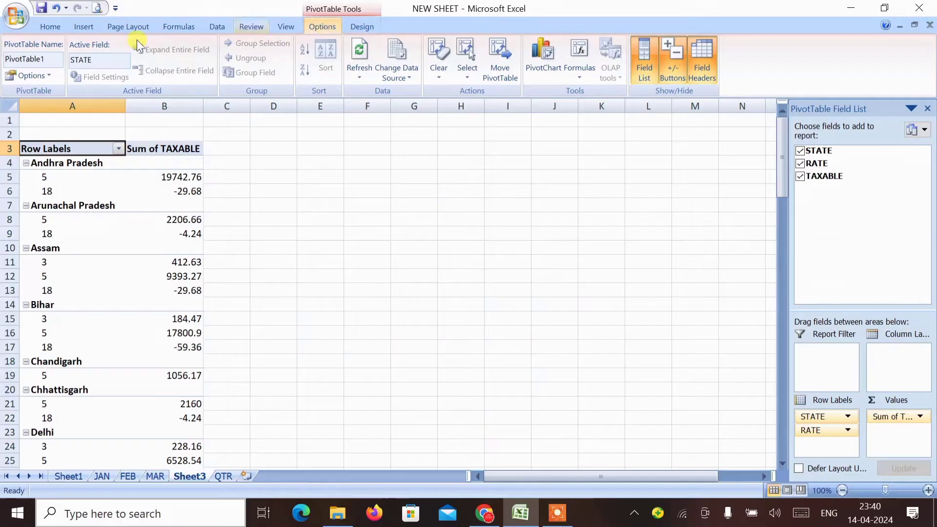
click(23, 77)
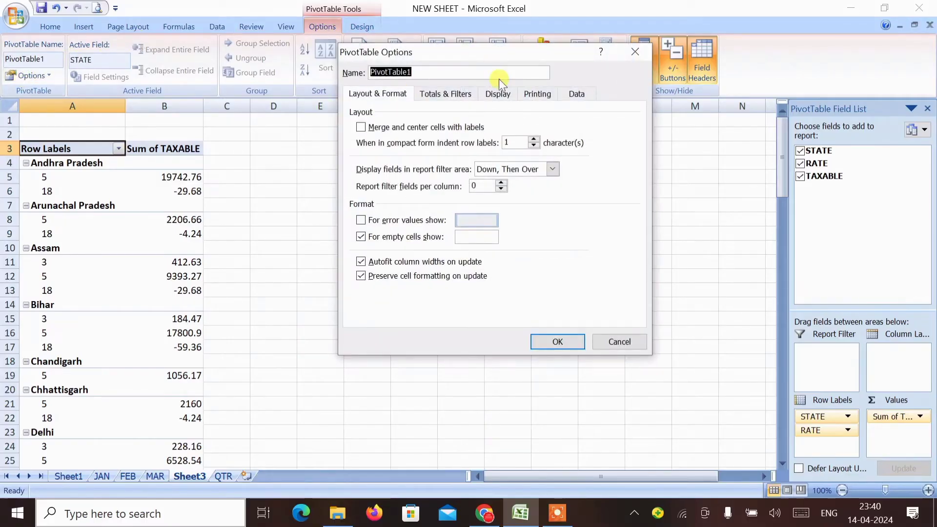
click(497, 94)
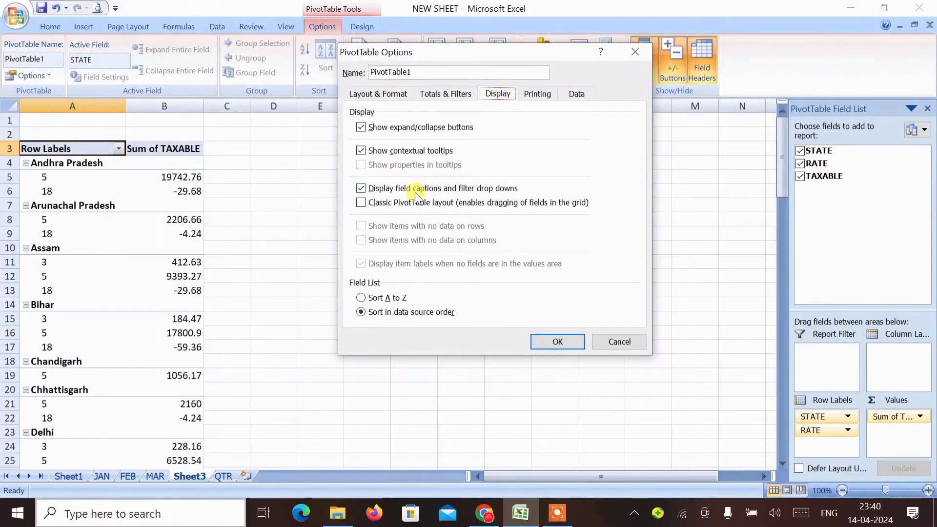
click(403, 204)
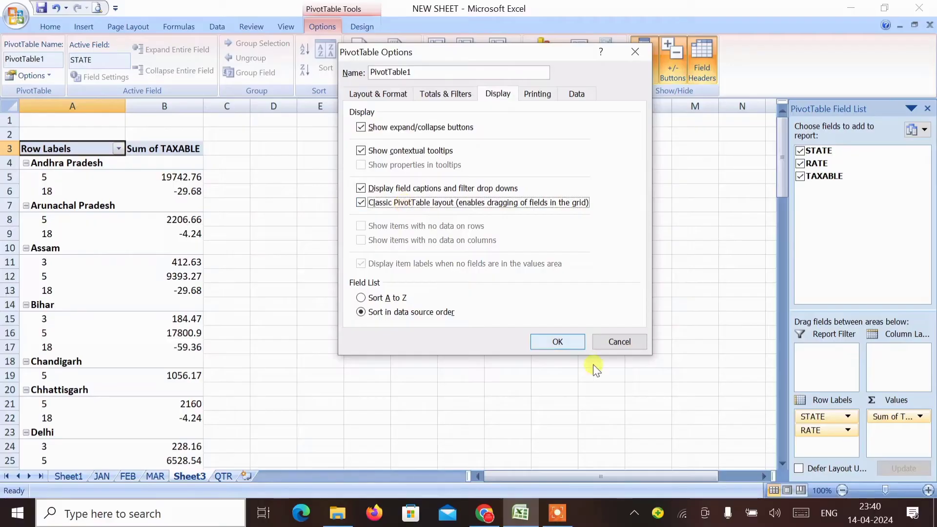
click(552, 343)
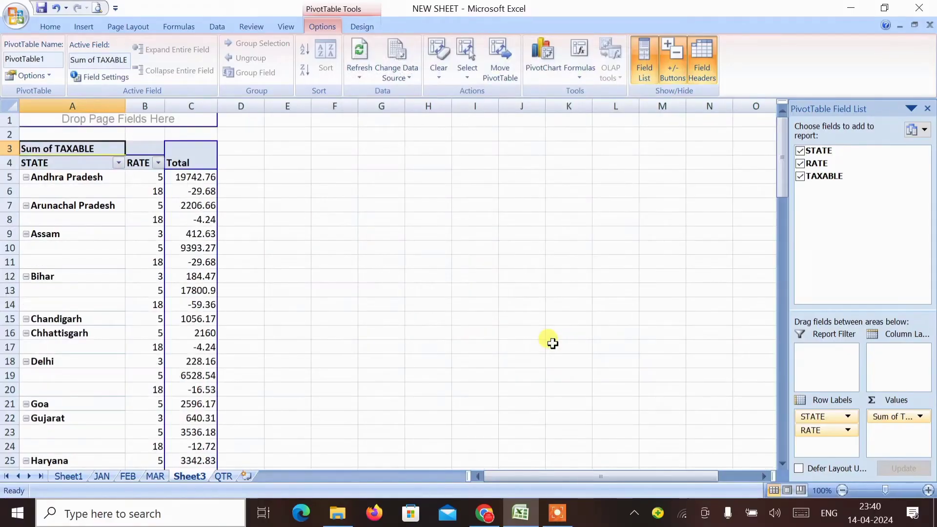
Look through the PivotTable's state, rate and total columns down to its last row and back.
key(Down)
key(Down)
key(Down)
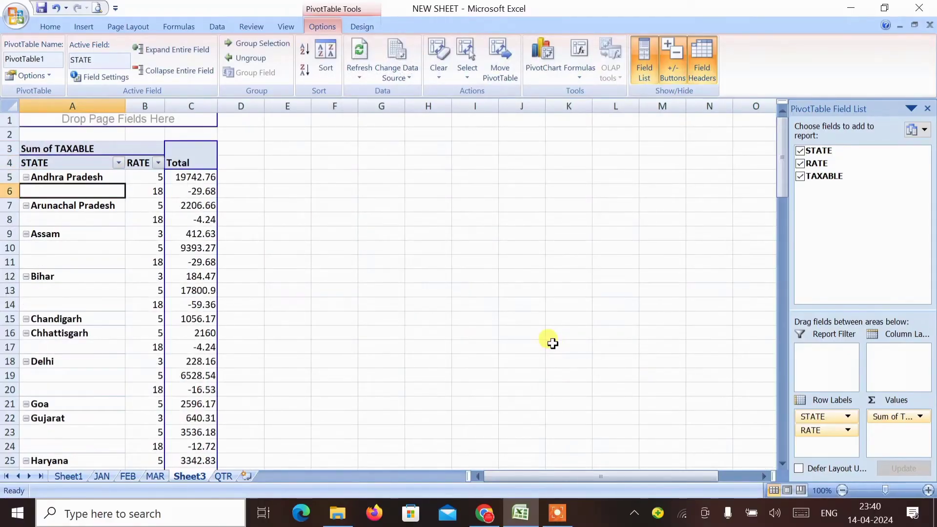
key(Up)
key(Down)
key(Down)
key(Right)
key(Right)
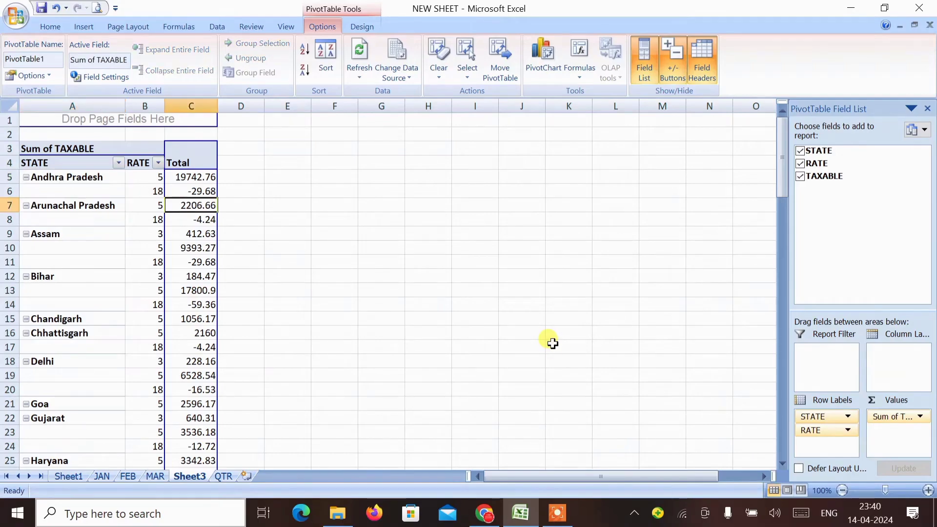
key(ctrl+Down)
key(ctrl+Down)
key(ctrl+Up)
key(ctrl+Up)
key(ctrl+Up)
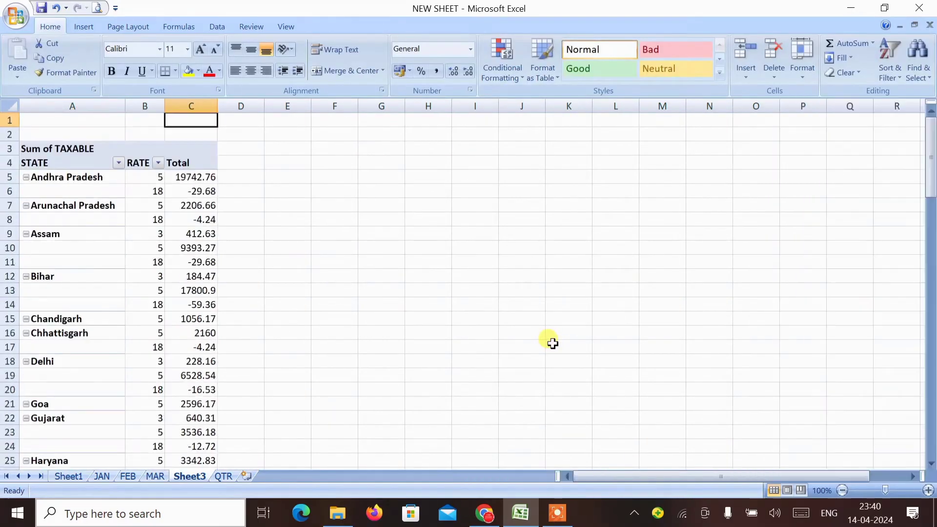
Examine how the state names line up with the rates in the Andhra Pradesh rows.
key(Left)
key(Left)
key(Down)
key(Down)
key(Down)
key(Down)
key(shift+Right)
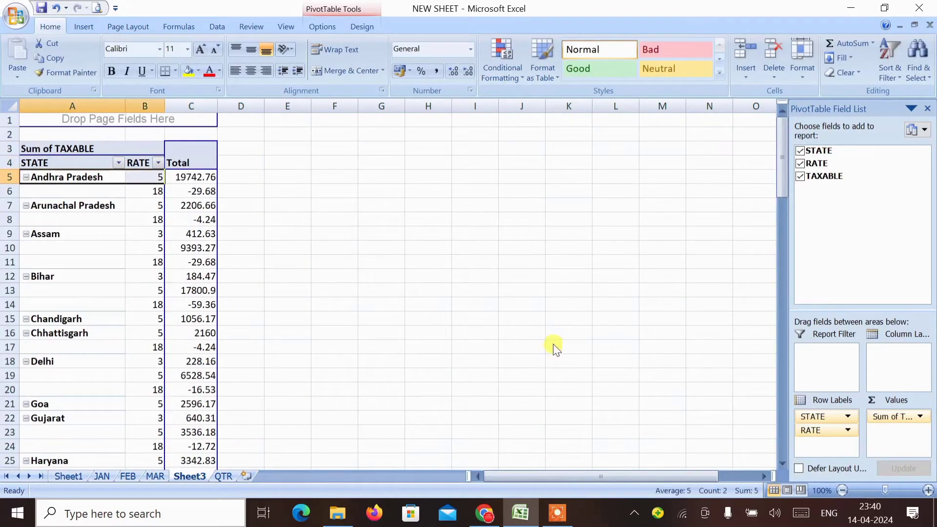
key(shift+Right)
key(Down)
key(Up)
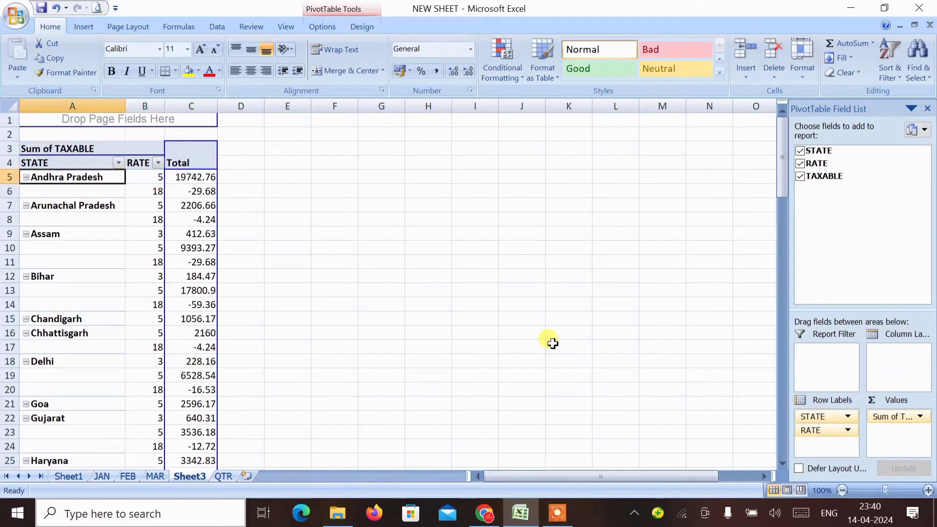
key(Right)
key(Left)
key(Down)
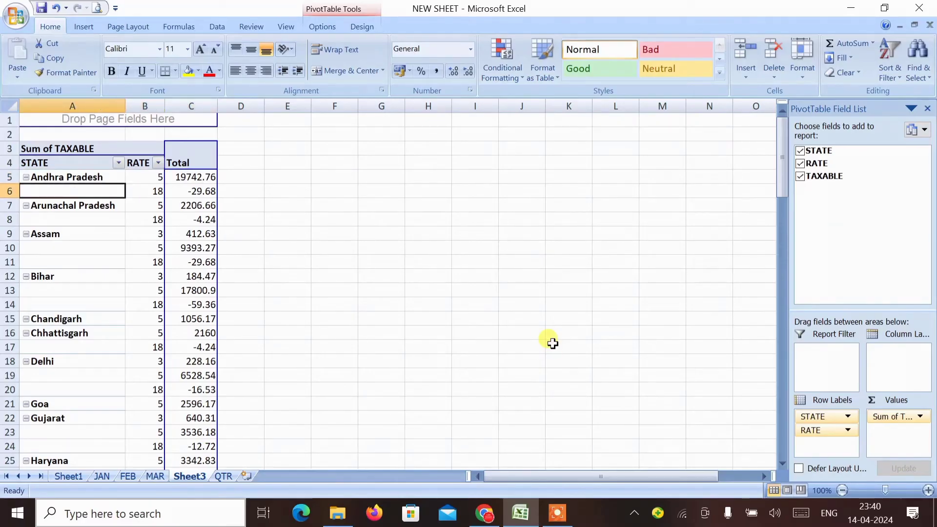
key(Up)
key(Down)
key(Right)
key(Up)
key(Left)
key(Right)
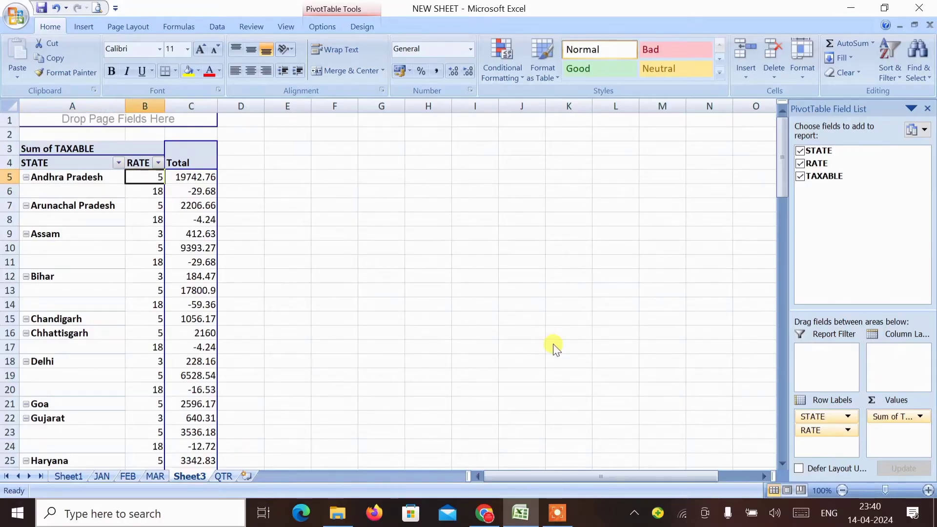
key(Down)
key(Left)
key(Up)
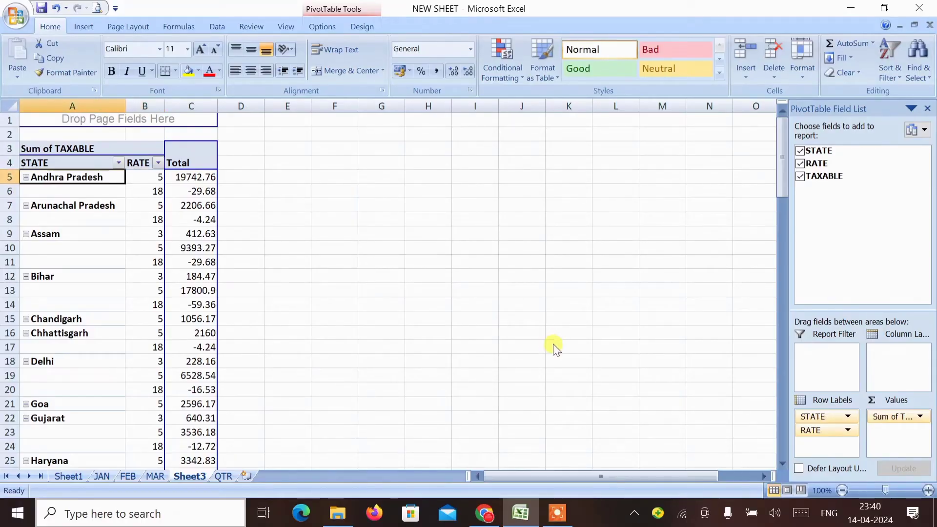
Copy the PivotTable's state, rate and total rows A5:C75, leaving out the header and the grand total.
key(shift+Right)
key(shift+Right)
key(shift+Right)
key(shift+Left)
key(shift+Down)
key(shift+Down)
key(shift+Down)
key(shift+Down)
key(shift+Down)
key(shift+Down)
key(shift+Down)
key(shift+Down)
key(shift+Down)
key(shift+Down)
key(shift+Down)
key(shift+Down)
key(shift+Down)
key(shift+Down)
key(shift+Down)
key(shift+Down)
key(shift+Down)
key(shift+Down)
key(shift+Down)
key(shift+Down)
key(shift+Down)
key(shift+Down)
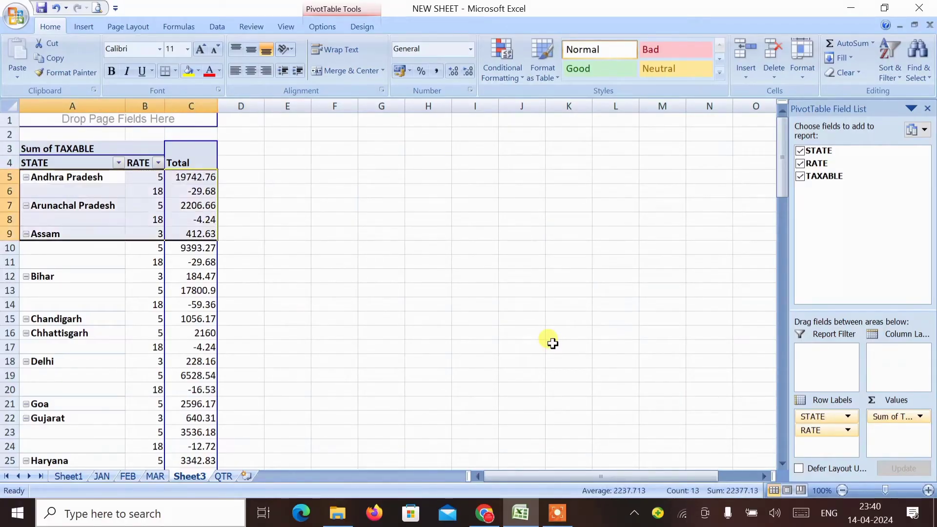
key(shift+Down)
key(shift+Down)
key(shift+Down)
key(shift+Down)
key(shift+Down)
key(shift+Down)
key(shift+Down)
key(shift+Down)
key(shift+Down)
key(shift+Down)
key(shift+Down)
key(shift+Down)
key(shift+Down)
key(shift+Down)
key(shift+Down)
key(shift+Down)
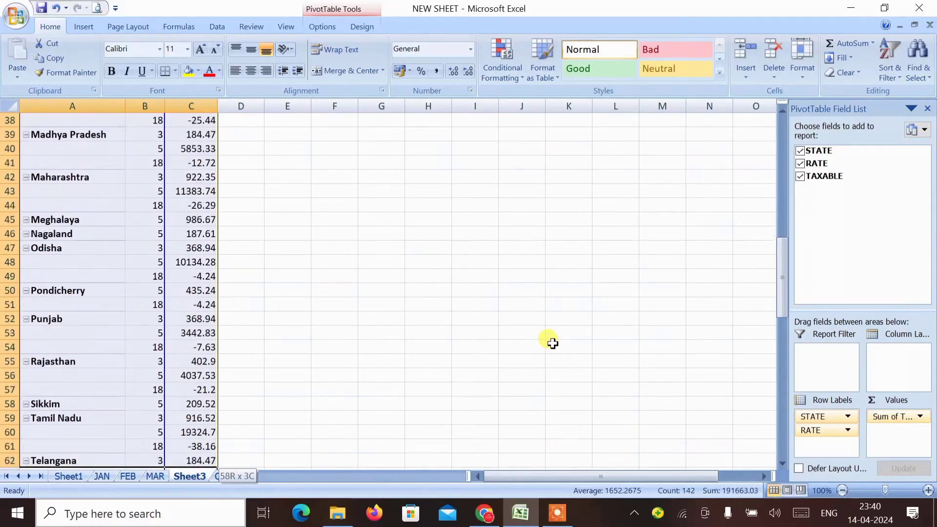
key(ctrl+shift+Down)
key(ctrl+shift+Up)
key(shift+Down)
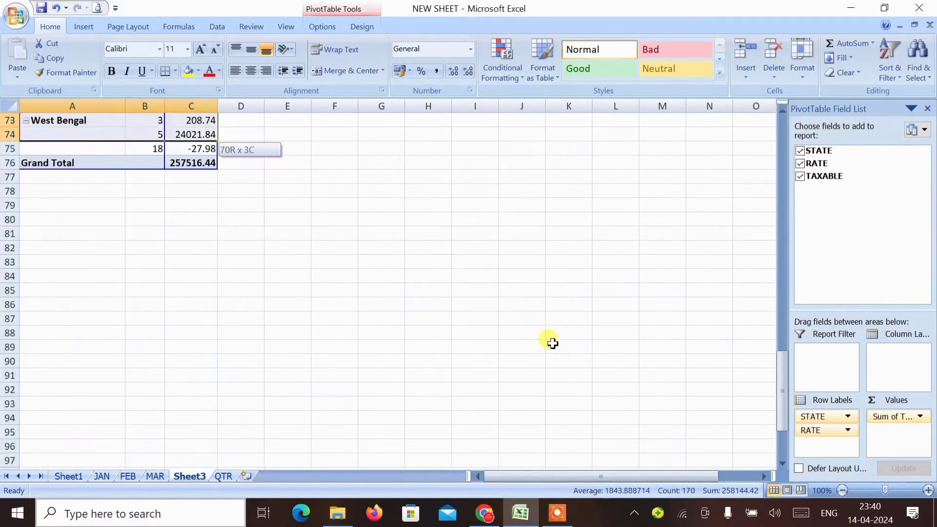
key(shift+Down)
key(ctrl+c)
Paste the copied PivotTable rows as values at G4 and autofit the pasted columns.
key(Right)
key(Right)
key(Right)
key(Right)
key(Right)
key(Right)
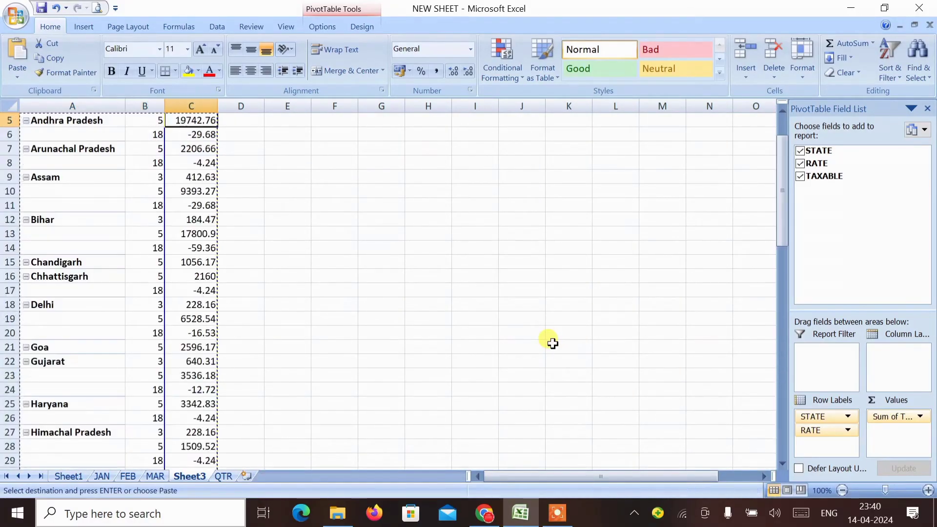
key(Up)
key(Up)
key(Up)
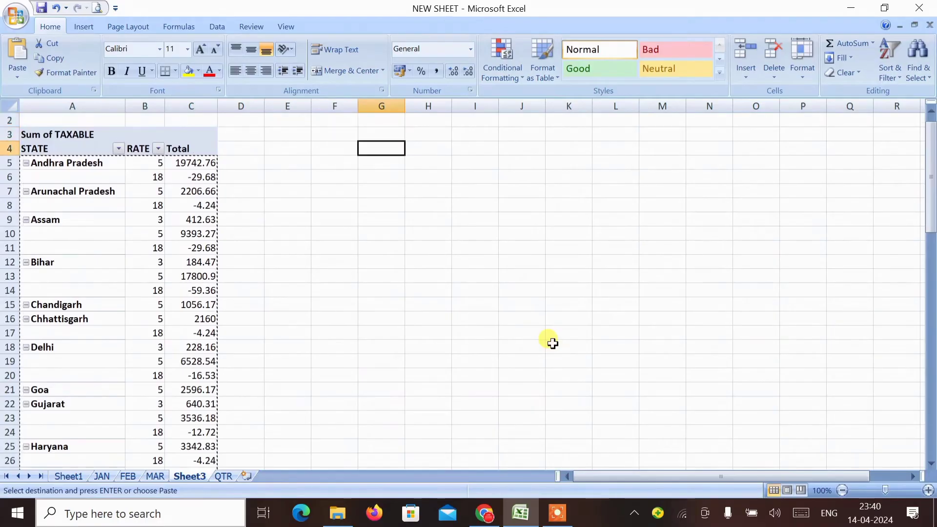
key(ctrl+alt+v)
key(Down)
key(Down)
key(Down)
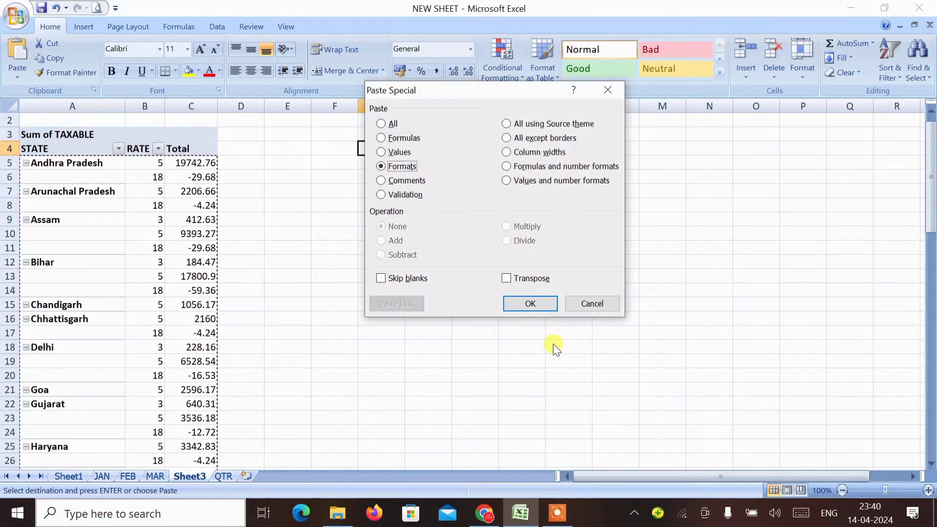
key(Up)
key(Return)
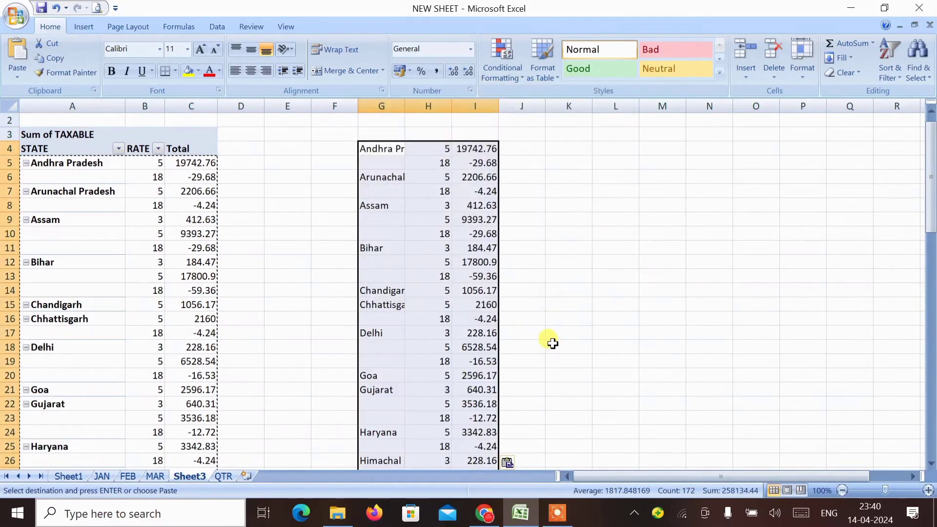
key(alt+h)
key(o)
key(i)
Add the headers STATE, RATE and TAXABLE in G3:I3 and autofit the RATE column.
key(Up)
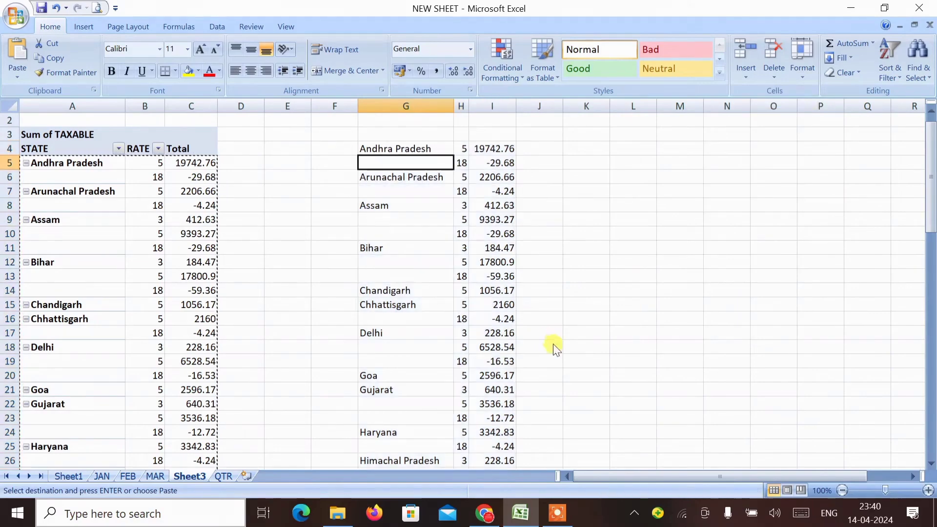
text(st)
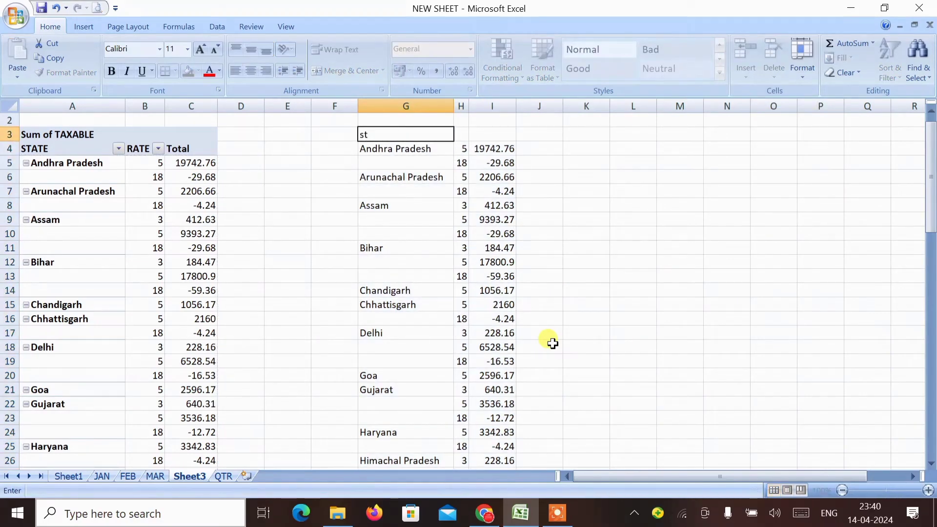
key(Escape)
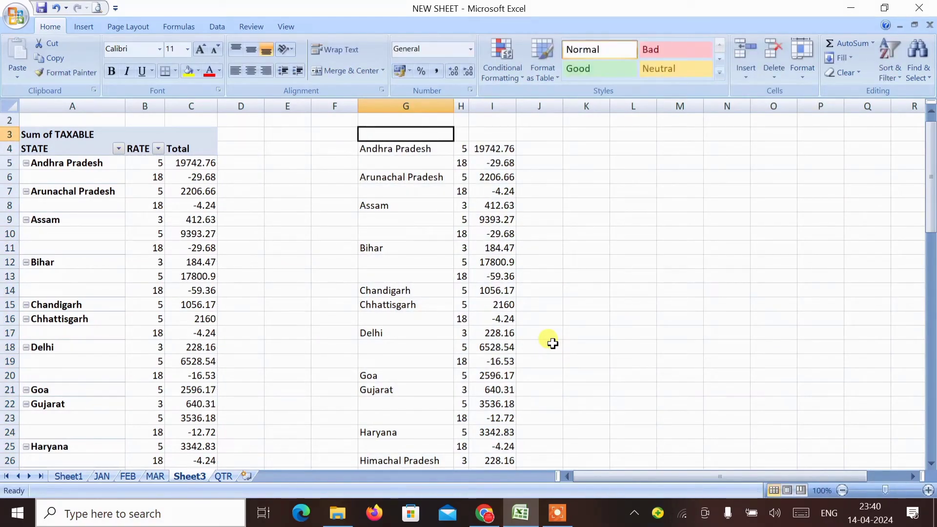
text(STAT)
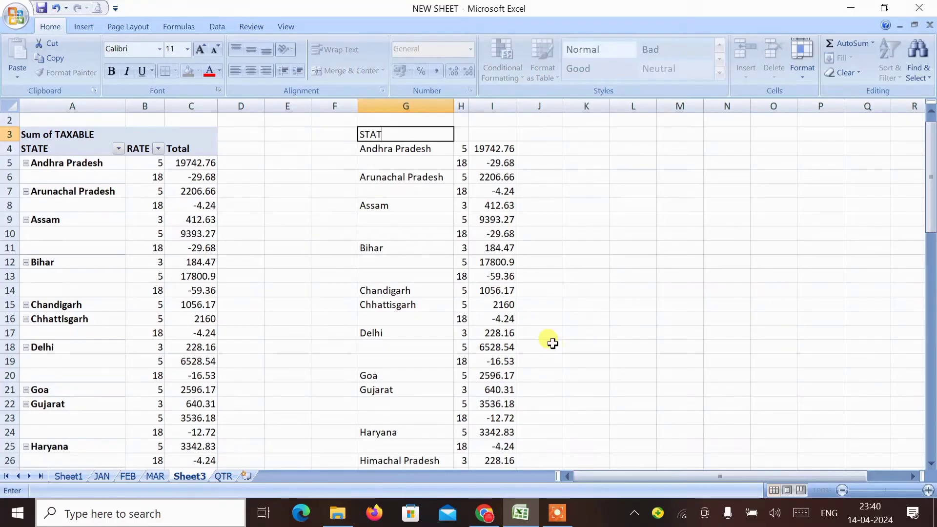
text(E)
key(Tab)
text(RATE)
key(Tab)
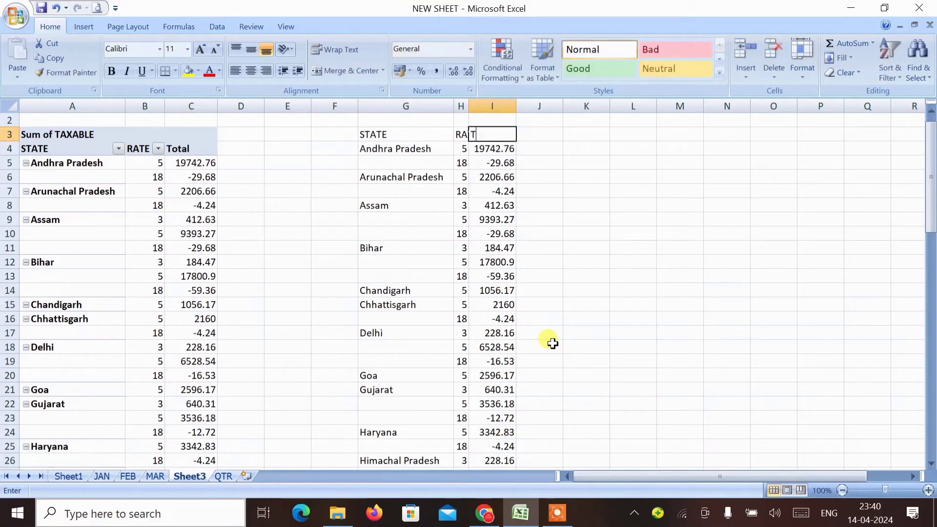
text(TAXABLE)
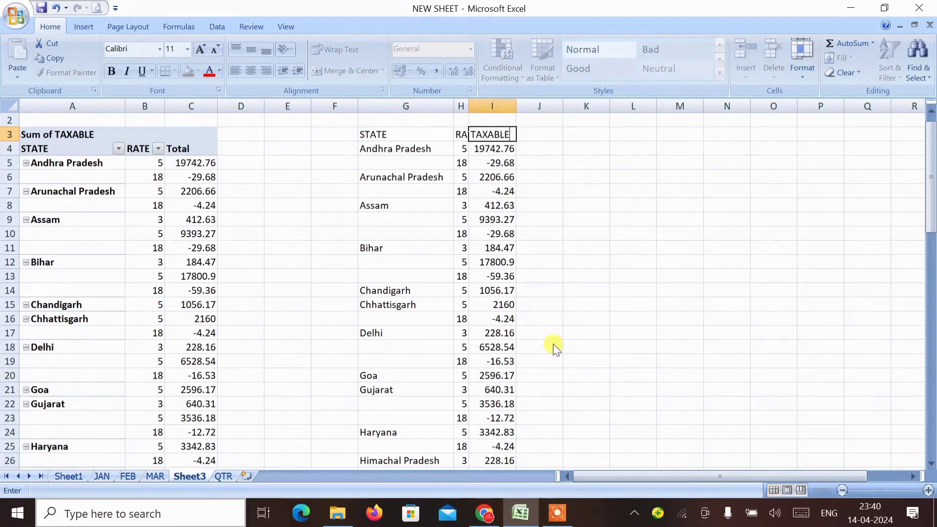
key(Return)
key(Up)
key(Left)
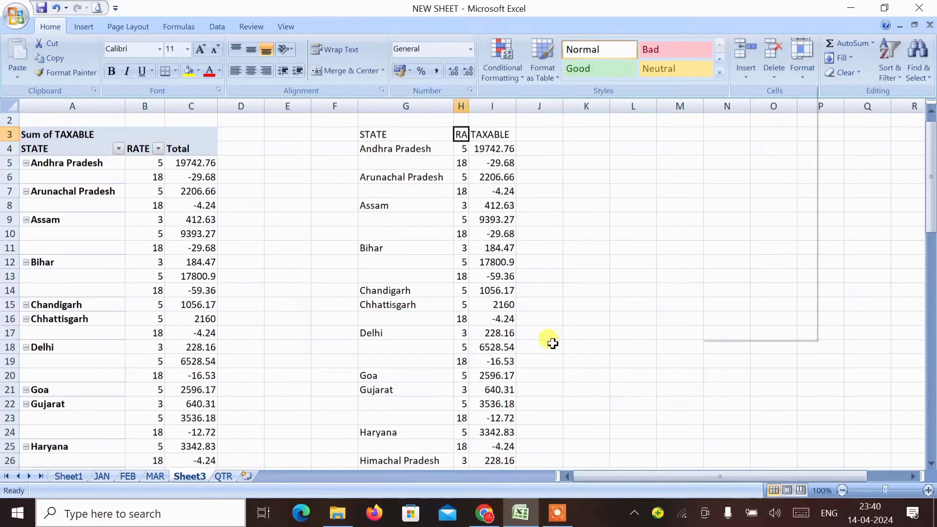
key(alt+h)
key(o)
key(i)
Fill the blank state cells G5 and G7 with the state names directly above them.
key(Left)
key(Down)
key(Down)
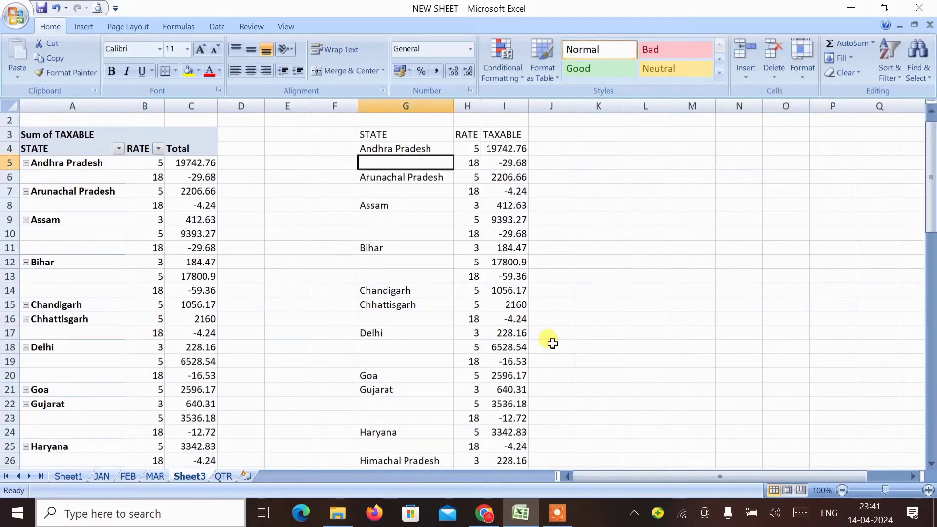
key(Up)
key(Down)
key(Up)
key(Down)
key(Right)
key(Left)
key(Left)
key(Right)
key(ctrl+d)
key(Down)
key(Down)
key(ctrl+d)
key(Down)
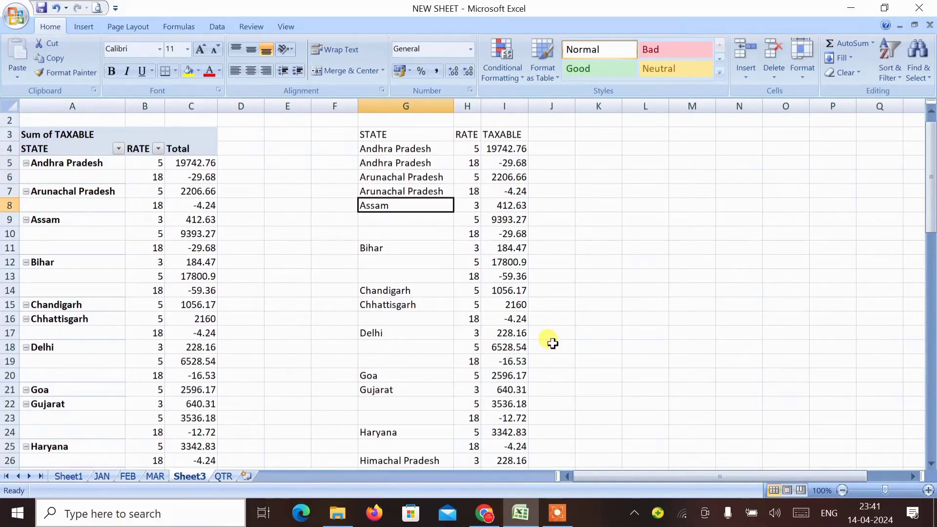
Fill the state name Assam down into the blank cells G9 and G10.
key(Down)
key(ctrl+d)
key(Down)
key(ctrl+d)
Fill the state name Bihar down into the blank cells G12 and G13.
key(Down)
key(Down)
key(ctrl+d)
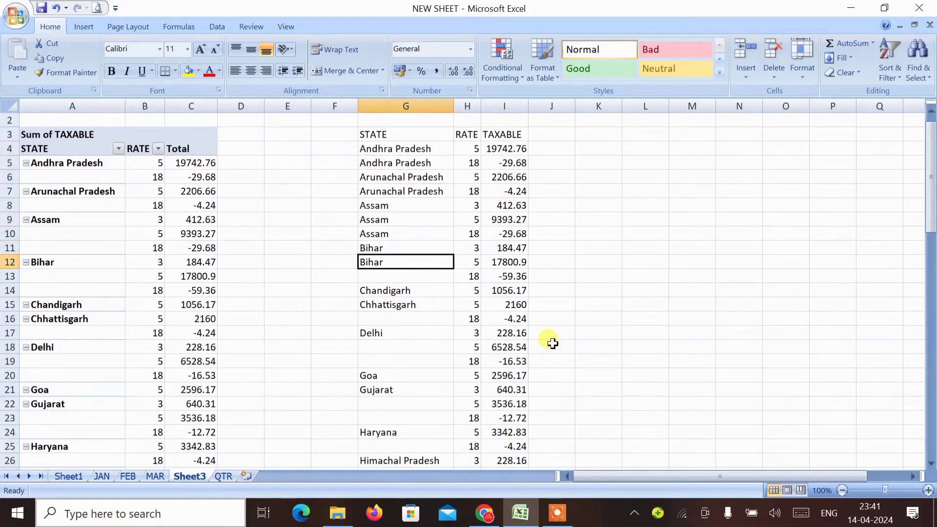
key(Down)
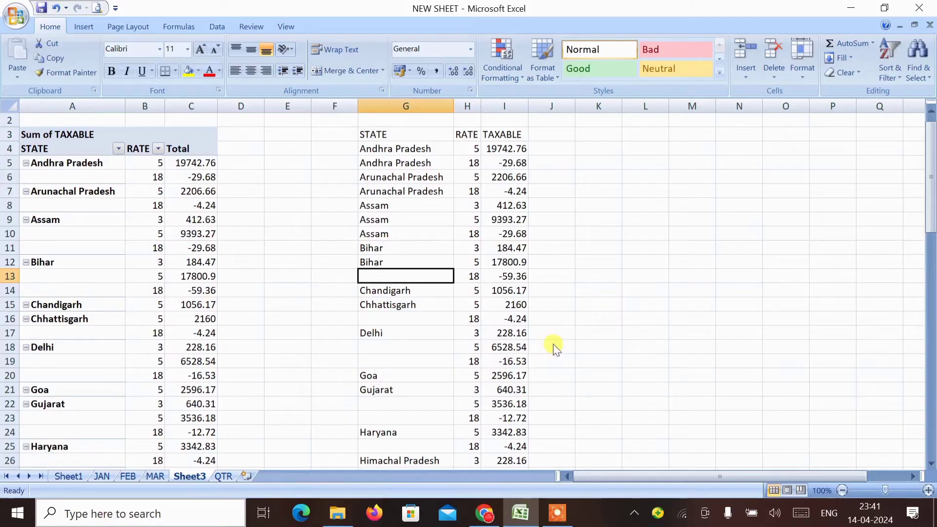
key(ctrl+d)
Fill the state name Chhattisgarh down into the blank cell G16.
key(Down)
key(Down)
key(Down)
key(ctrl+d)
Fill the state name Delhi down into the blank cells G18 and G19.
key(Down)
key(Down)
key(ctrl+d)
key(Down)
key(Down)
key(Down)
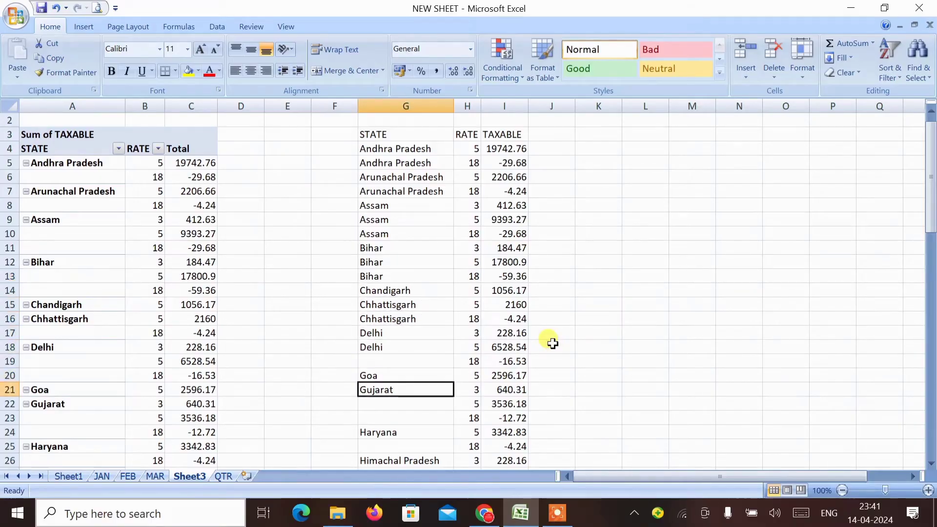
key(Up)
key(Up)
key(ctrl+d)
Fill the state name Gujarat down into the blank cell G22.
key(Down)
key(Down)
key(Down)
key(Down)
key(Up)
key(ctrl+d)
Enter the state name Haryana in cell G24.
key(Down)
key(Down)
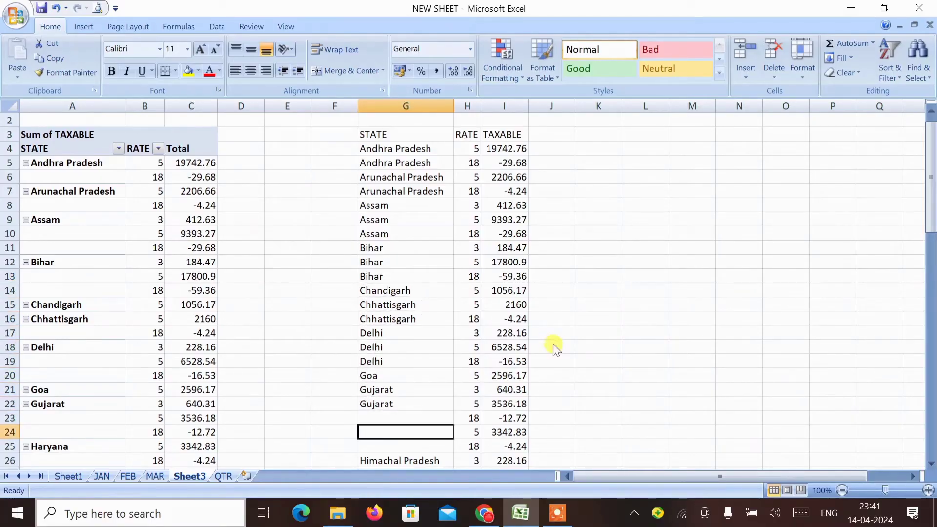
text(Haryana)
key(Up)
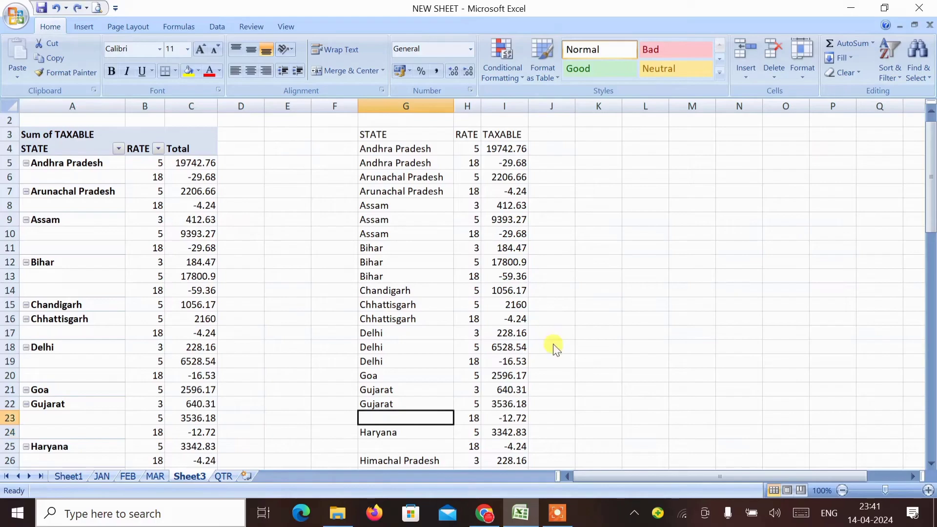
Fill Gujarat down into cell G23 and Haryana down into cell G25.
key(ctrl+d)
key(Down)
key(Down)
key(ctrl+d)
Look over the blank state cells in column G from Himachal Pradesh down to the Nagaland row.
key(Down)
key(Down)
key(Down)
key(Down)
key(Down)
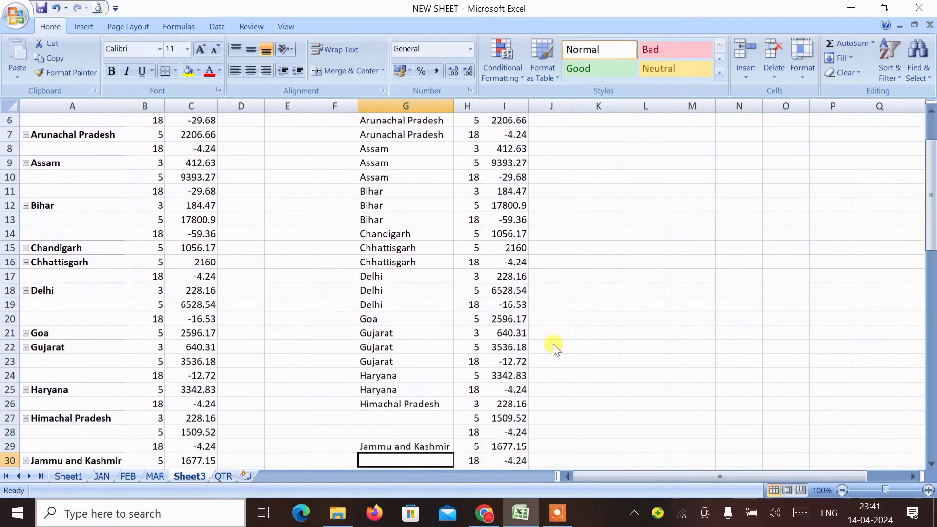
key(Down)
key(Down)
key(Down)
key(Down)
key(Down)
key(Down)
key(Down)
key(Down)
key(Down)
key(Down)
key(Down)
key(Down)
key(Down)
key(Down)
key(Down)
Fill the state name Himachal Pradesh down into the blank cells G27 and G28.
key(Up)
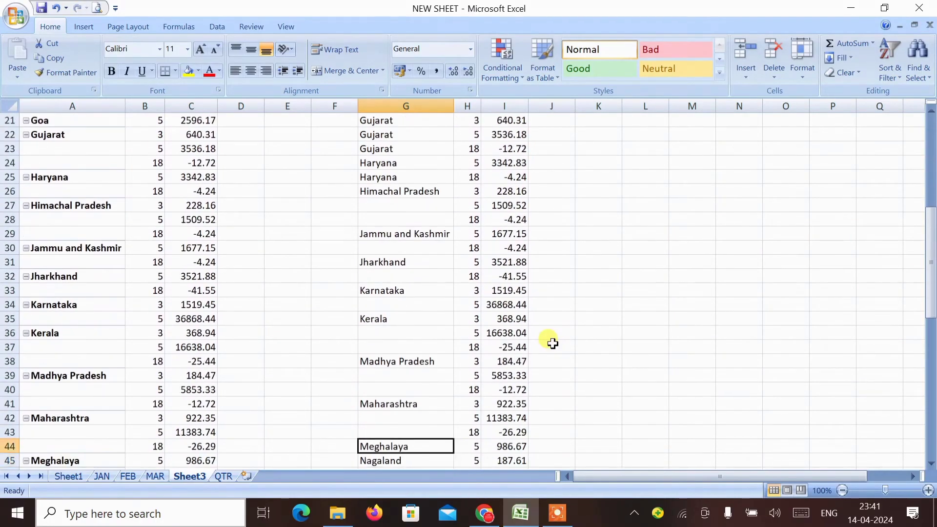
key(Up)
key(Up)
key(Up)
key(Up)
key(Up)
key(Up)
key(Up)
key(Up)
key(Up)
key(Up)
key(Up)
key(Up)
key(Up)
key(Up)
key(Up)
key(Up)
key(Up)
key(ctrl+d)
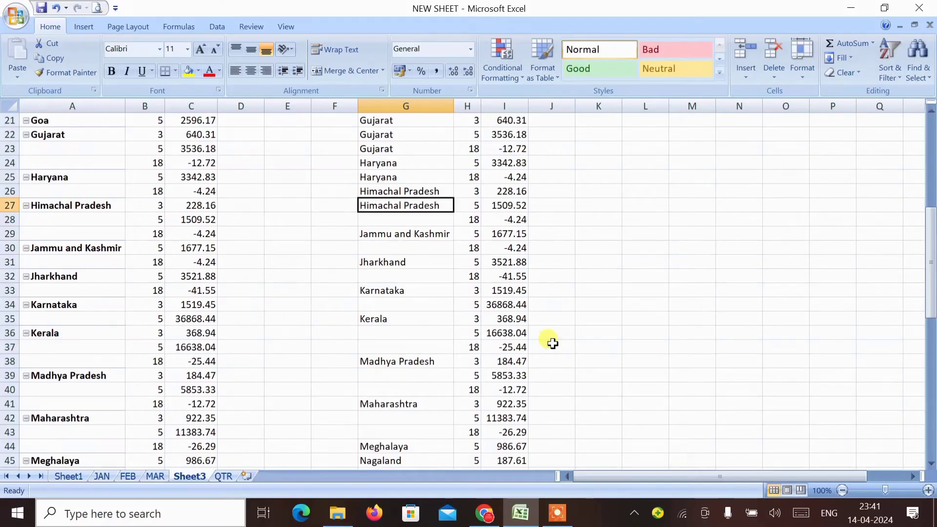
key(Down)
key(ctrl+d)
Fill the state name Jammu and Kashmir down into the blank cell G30.
key(Down)
key(Down)
key(Down)
key(Up)
key(ctrl+d)
Fill Jharkhand down into cell G32 and Karnataka down into cell G34.
key(Down)
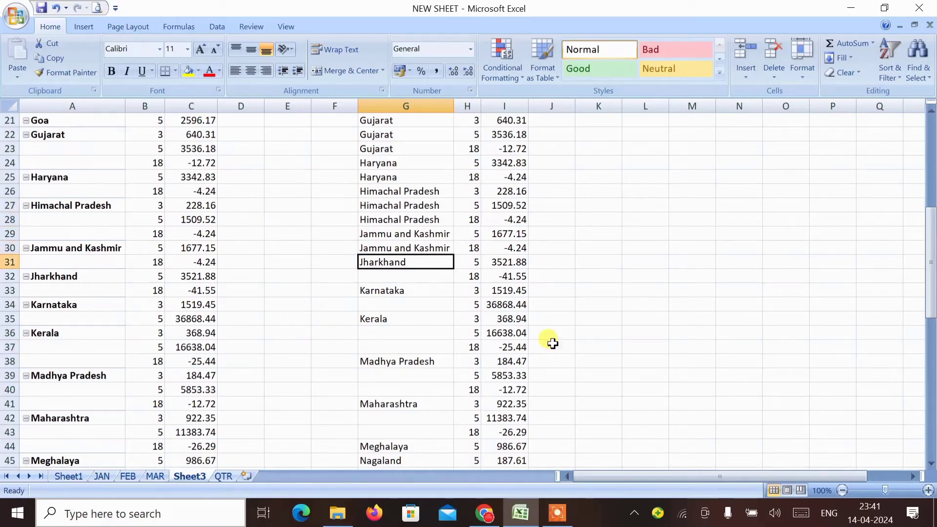
key(Down)
key(ctrl+d)
key(Down)
key(Down)
key(ctrl+d)
Fill the state name Kerala down into the blank cells G36 and G37.
key(Down)
key(Down)
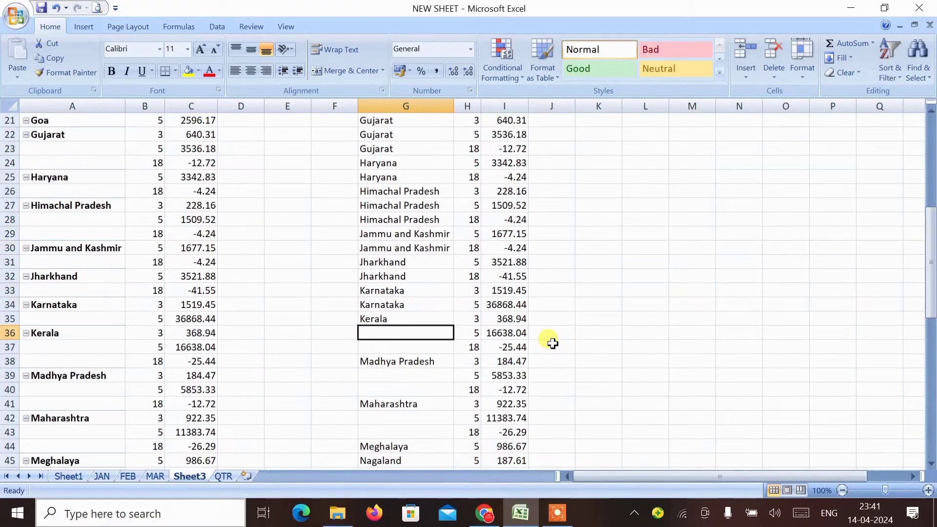
key(ctrl+d)
key(Down)
key(Down)
key(Up)
key(ctrl+d)
Fill the state name Madhya Pradesh down into the blank cells G39 and G40.
key(Down)
key(Down)
key(ctrl+d)
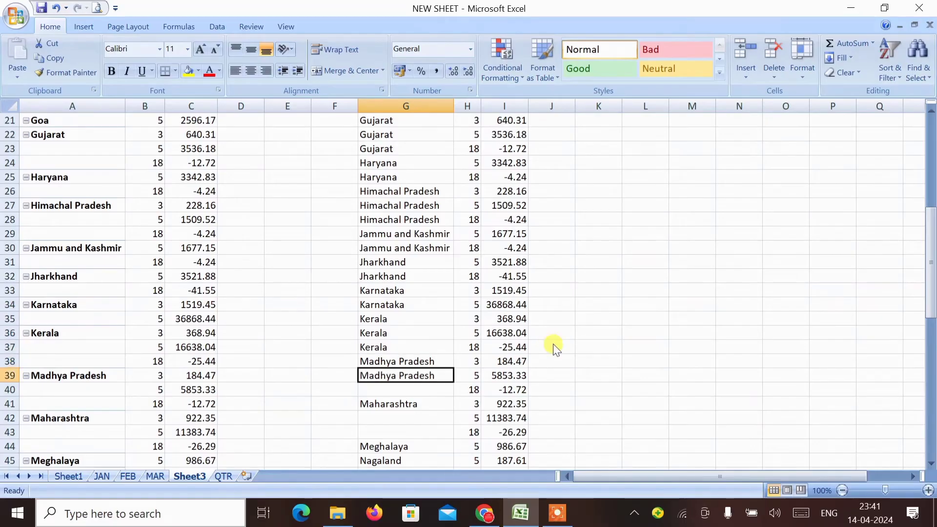
key(Down)
key(ctrl+d)
Fill the state name Maharashtra down into the blank cells G42 and G43.
key(Down)
key(Down)
key(ctrl+d)
key(Down)
key(Down)
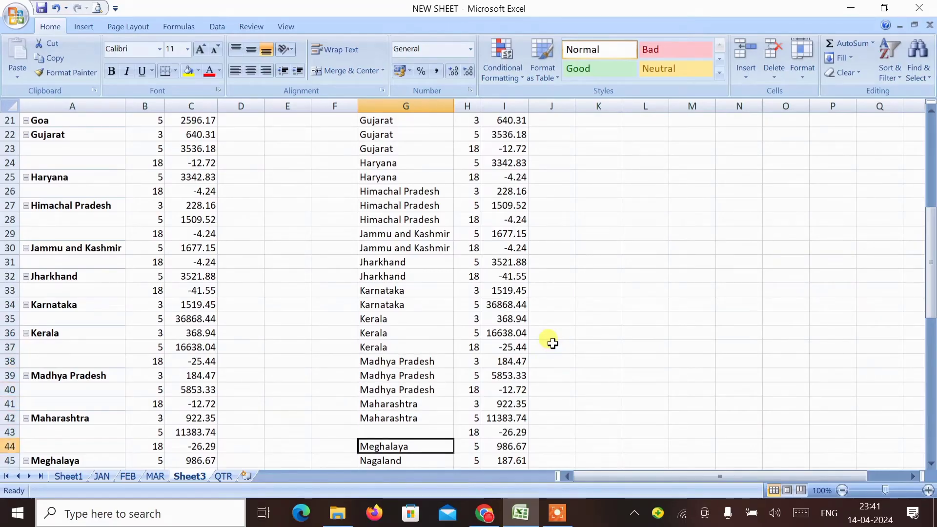
key(Up)
key(ctrl+d)
Fill the state name Odisha down into the blank cells G47 and G48.
key(Down)
key(Down)
key(Down)
key(Down)
key(Down)
key(Down)
key(Down)
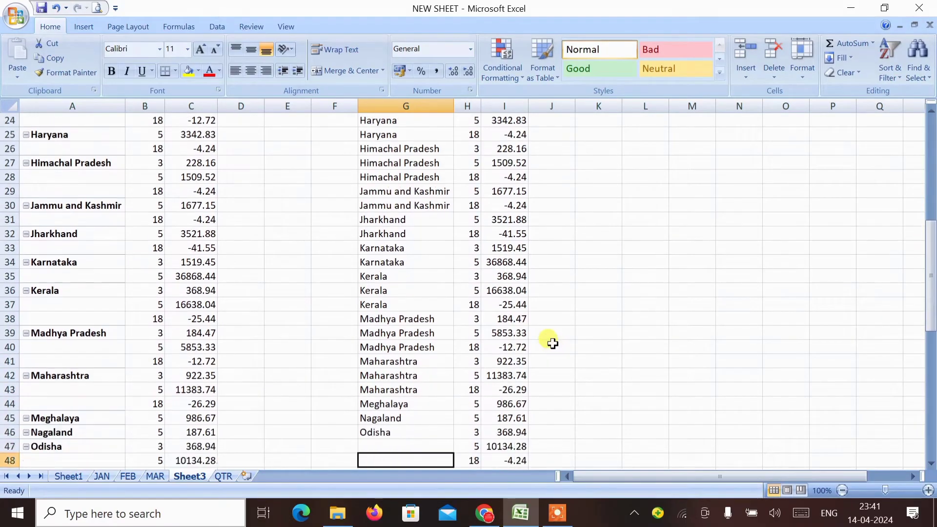
key(Up)
key(Up)
key(Up)
key(ctrl+d)
key(Down)
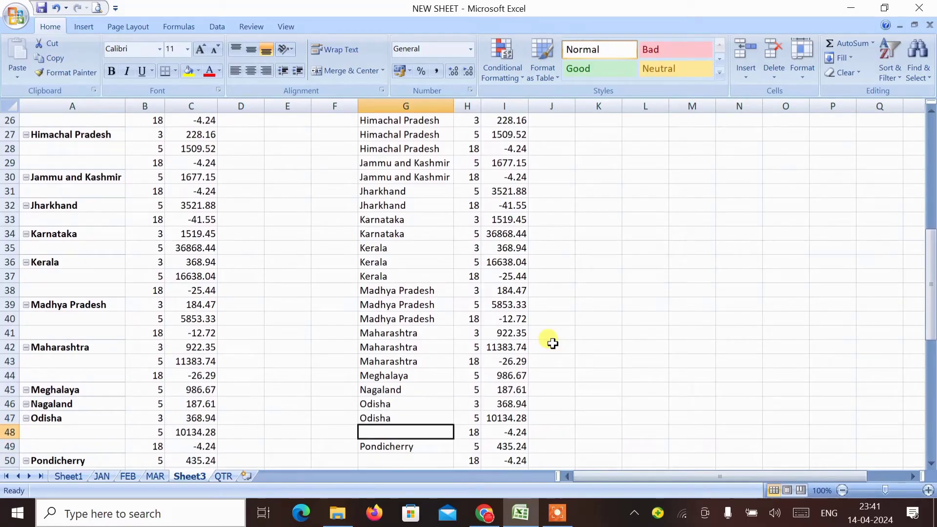
key(ctrl+d)
Look over the blank state cells in column G from Pondicherry down past the Tripura row.
key(Down)
key(Down)
key(Down)
key(Down)
key(Down)
key(Down)
key(Down)
key(Down)
key(Down)
key(Down)
key(Down)
key(Down)
key(Down)
key(Down)
key(Down)
key(Down)
key(Down)
key(Down)
key(Down)
key(Down)
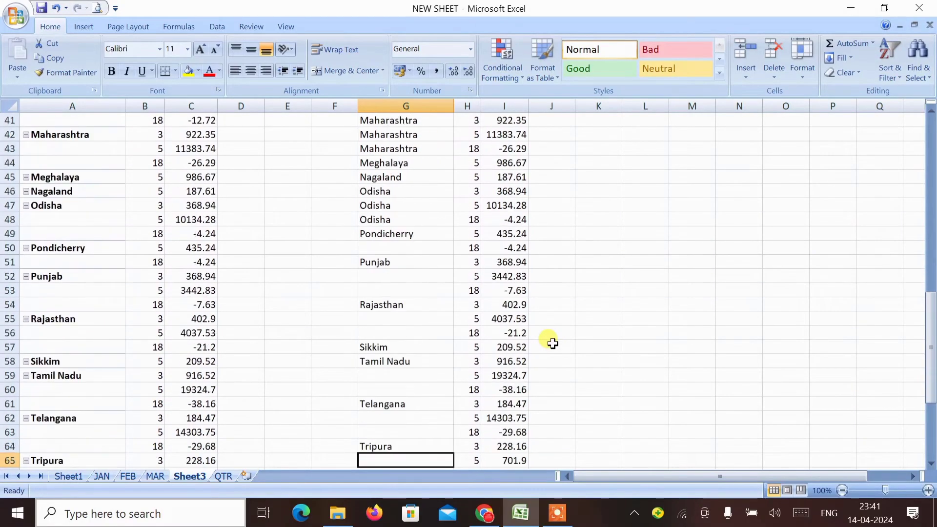
Fill the state name Pondicherry down into the blank cell G50.
key(Up)
key(Up)
key(Up)
key(Up)
key(Up)
key(Up)
key(Up)
key(Up)
key(Up)
key(Up)
key(Up)
key(Up)
key(Up)
key(Up)
key(Up)
key(Up)
key(Up)
key(Up)
key(ctrl+d)
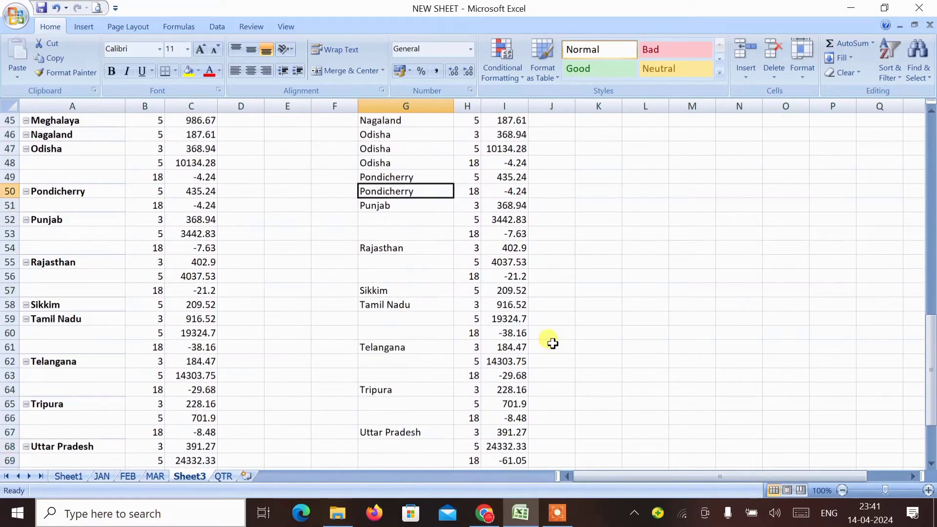
Fill the state name Punjab down into the blank cells G52 and G53.
key(Down)
key(Down)
key(ctrl+d)
key(Down)
key(ctrl+d)
Fill the state name Rajasthan down into the blank cells G55 and G56.
key(Down)
key(Down)
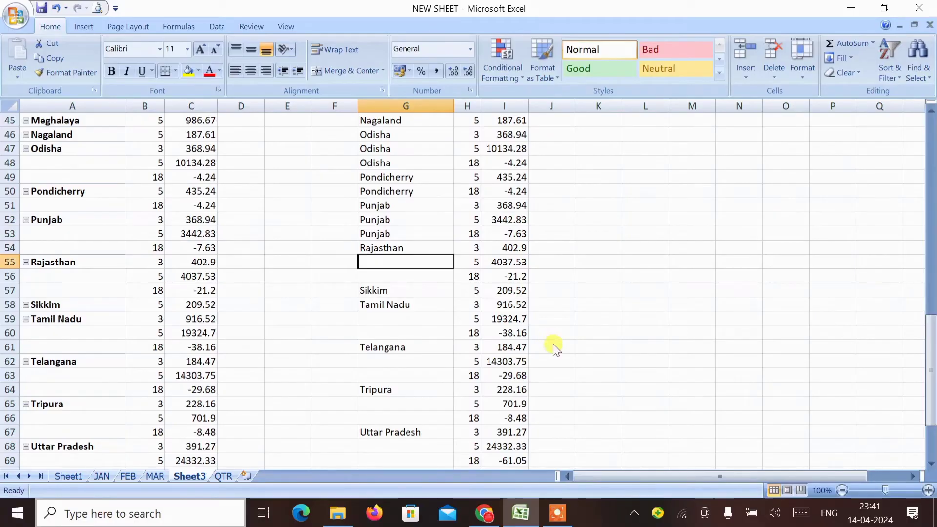
key(ctrl+d)
key(Down)
key(Down)
key(Up)
key(ctrl+d)
Fill the state name Tamil Nadu down into the blank cells G59 and G60.
key(Down)
key(Down)
key(Down)
key(ctrl+d)
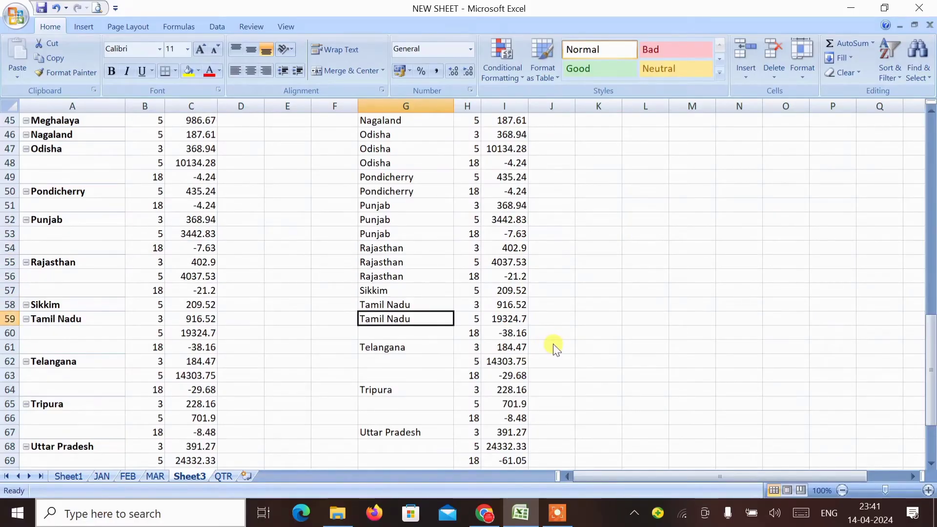
key(Down)
key(ctrl+d)
Fill the state name Telangana down into the blank cells G62 and G63.
key(Down)
key(Down)
key(Down)
key(Up)
key(ctrl+d)
key(Down)
key(Down)
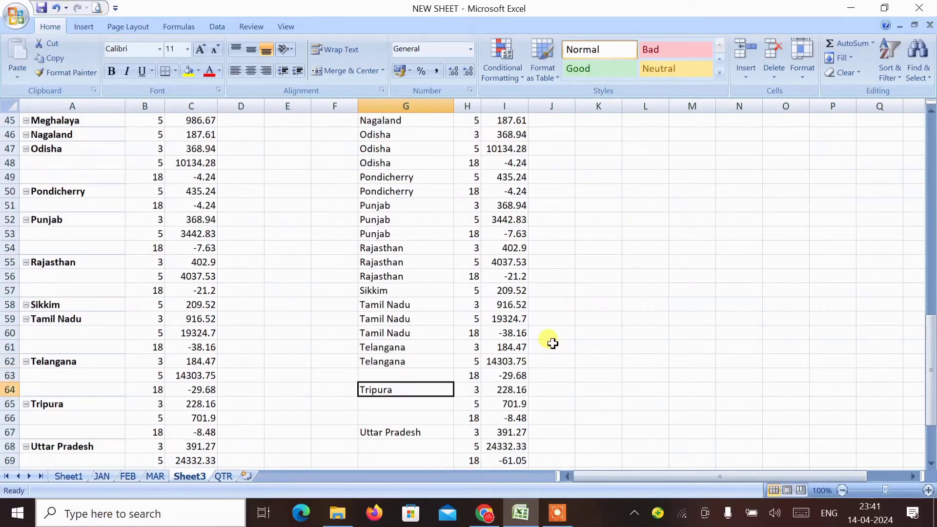
key(Up)
key(ctrl+d)
Fill the state name Tripura down into the blank cells G65 and G66.
key(Down)
key(Down)
key(Down)
key(Up)
key(ctrl+d)
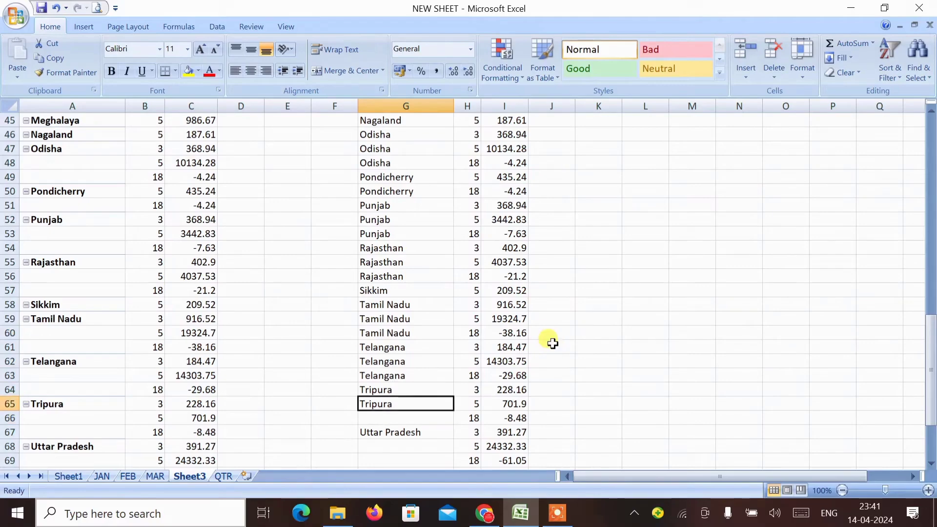
key(Down)
key(ctrl+d)
Fill the state name Uttar Pradesh down into the blank cells G68 and G69.
key(Down)
key(Down)
key(Down)
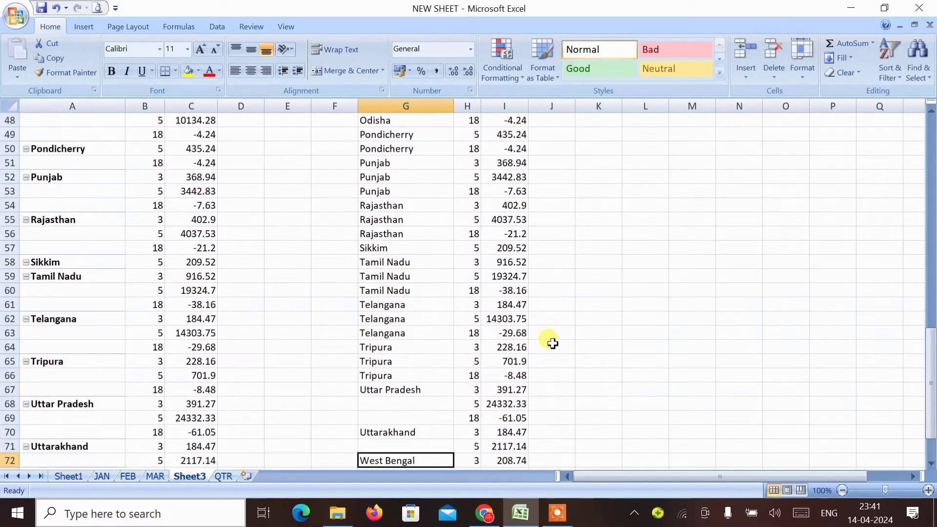
key(Up)
key(Up)
key(Up)
key(Up)
key(ctrl+d)
key(Down)
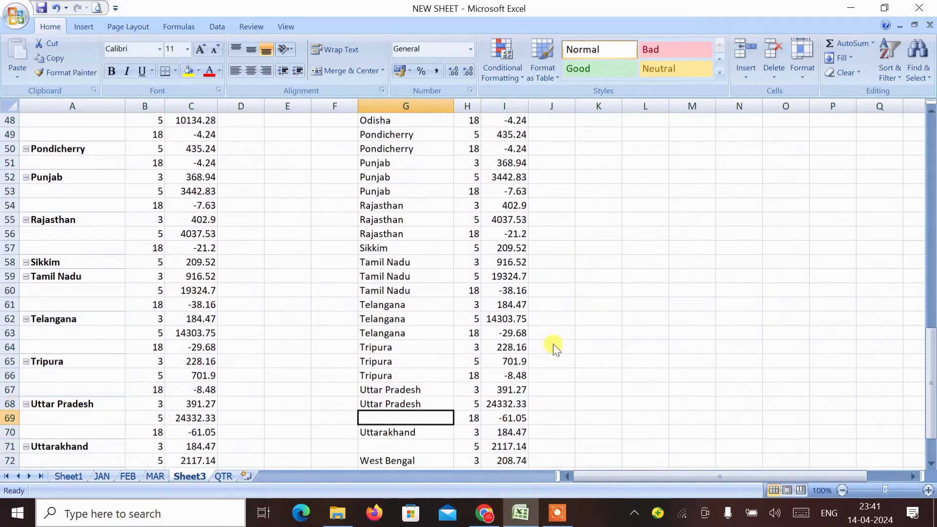
key(ctrl+d)
Fill Uttarakhand down into the blank cell G71 and West Bengal down into the blank cells G73 and G74.
key(Down)
key(Down)
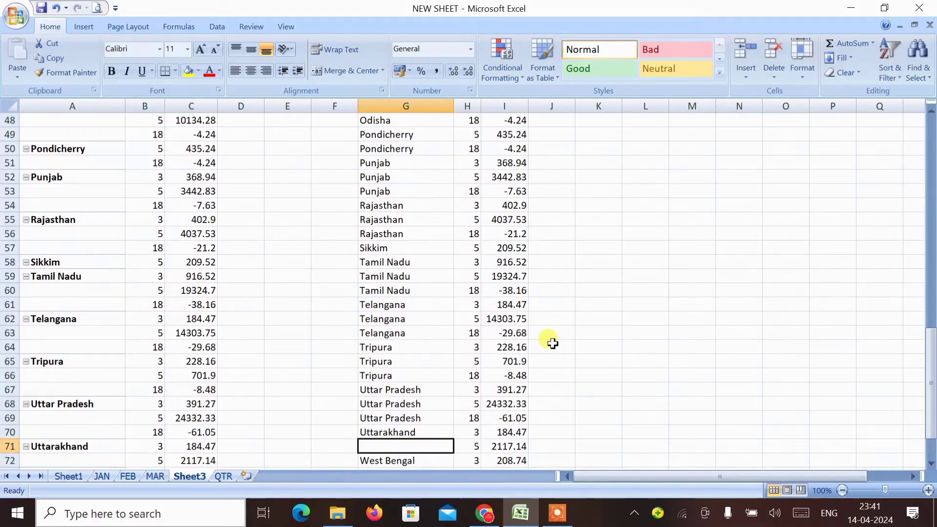
key(ctrl+d)
key(Down)
key(Down)
key(Down)
key(Down)
key(Up)
key(Up)
key(ctrl+d)
Select the whole STATE, RATE and TAXABLE table from its header in row 3 to its last row, 74.
key(ctrl+Down)
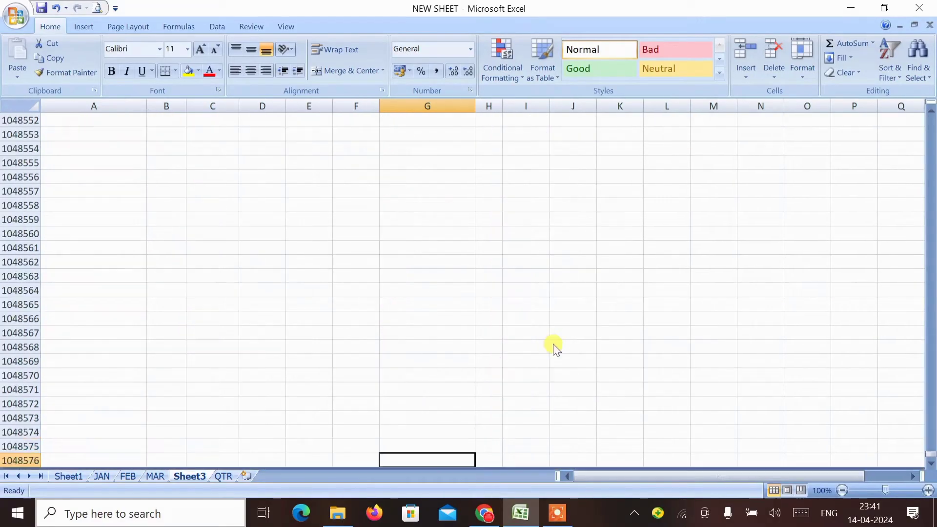
key(ctrl+Up)
key(Down)
key(ctrl+Up)
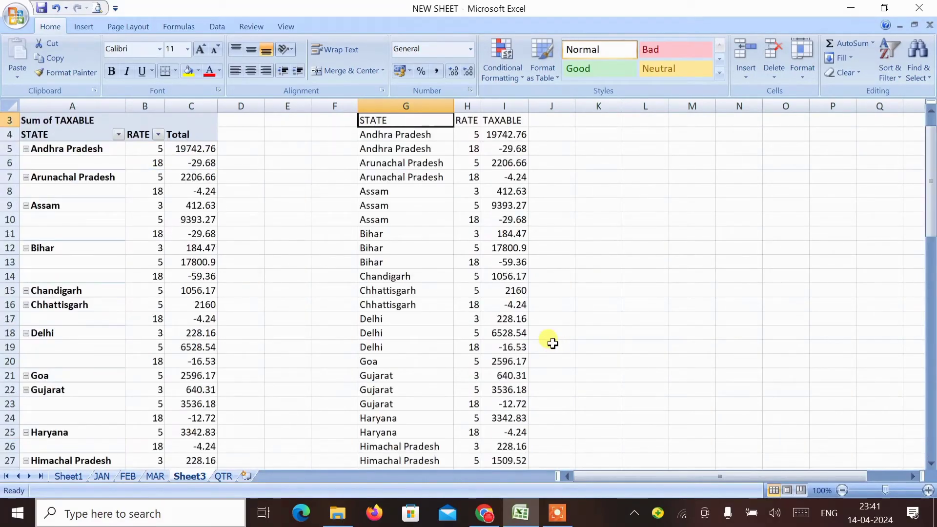
key(Down)
key(shift+Right)
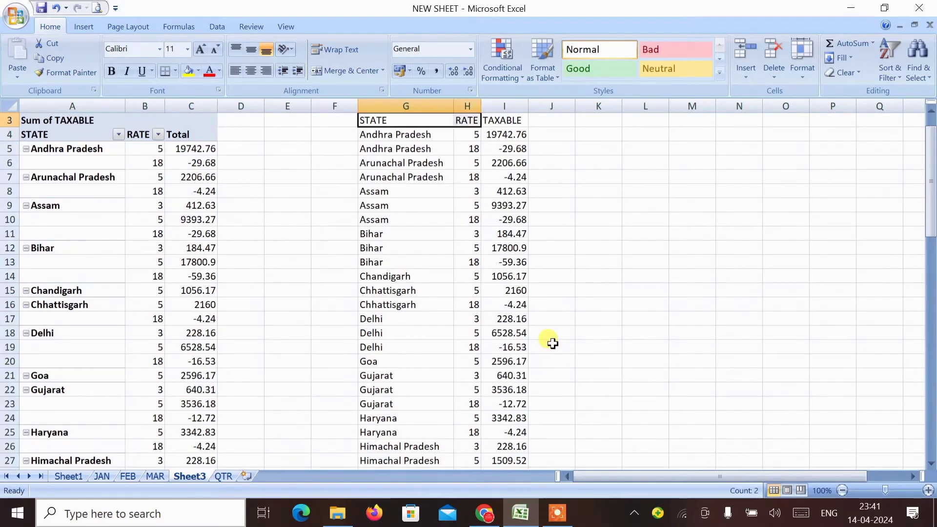
key(shift+Right)
key(ctrl+shift+Down)
Switch to the GST portal in Chrome and search the returns for financial year 2023-24, Quarter 4 (Jan - Mar), March.
key(alt+Tab)
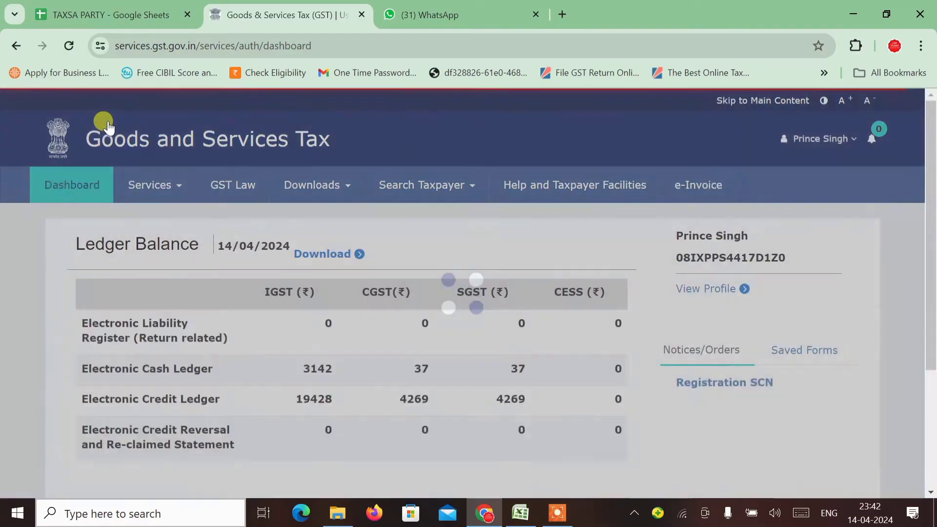
scroll(463, 293, down, 5)
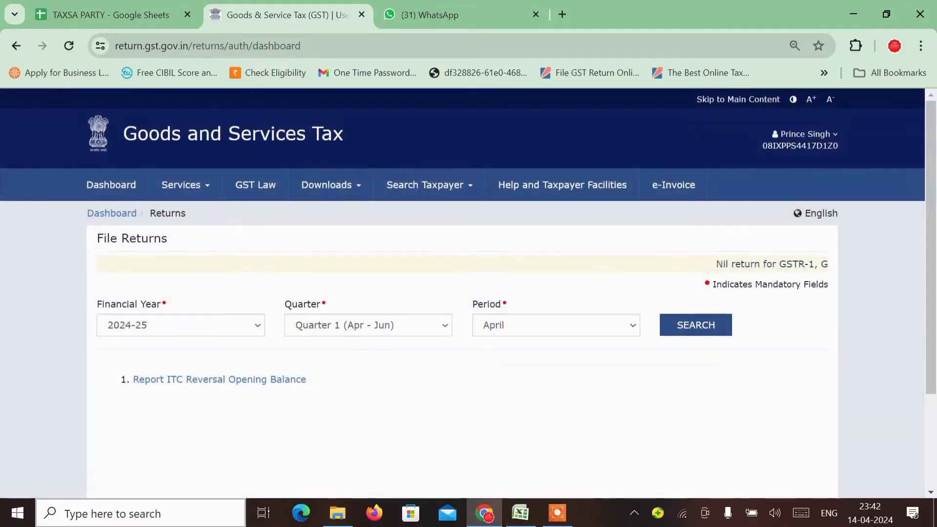
click(180, 326)
key(Down)
key(Return)
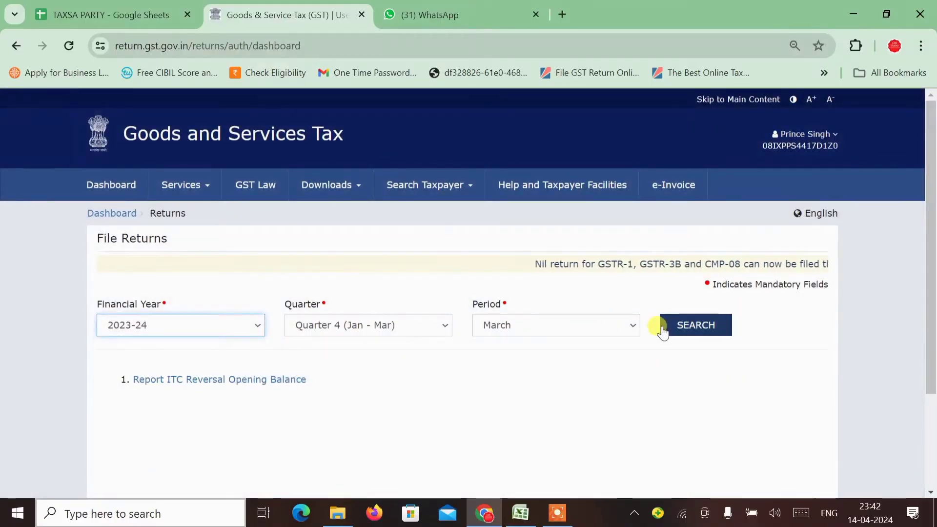
click(692, 325)
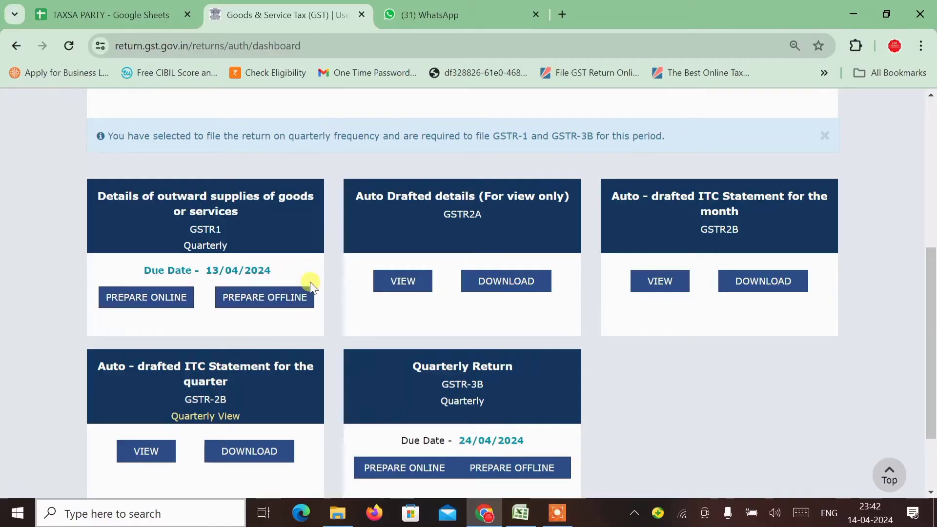
Look over the offline tools the GST portal offers for download, including the Returns Offline Tool.
scroll(310, 286, up, 6)
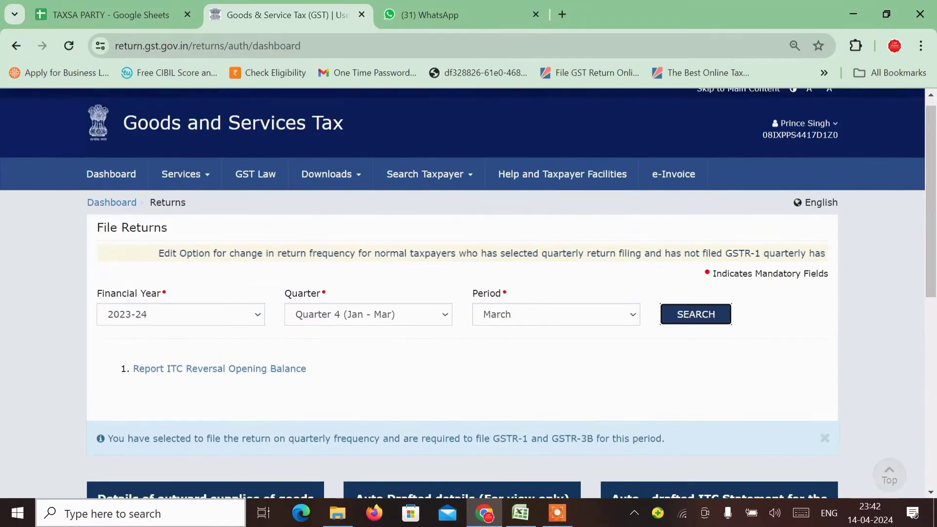
click(334, 174)
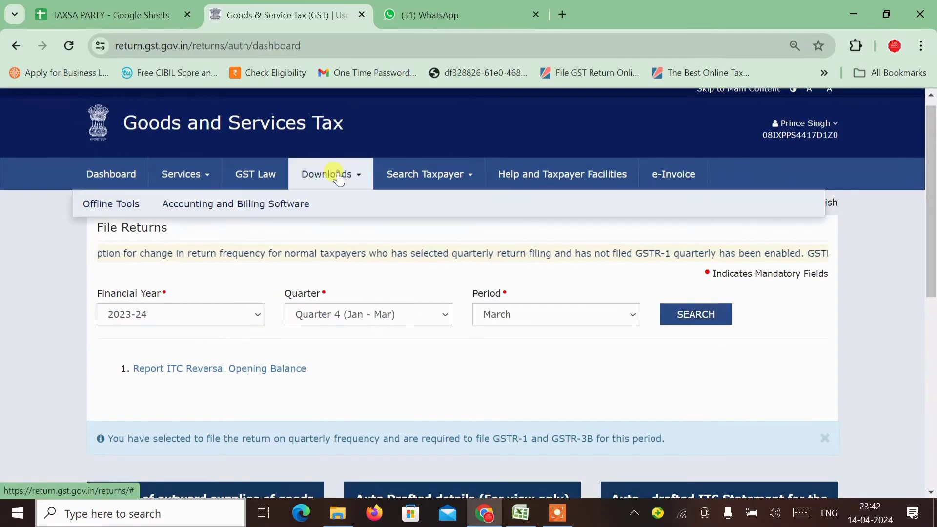
click(109, 205)
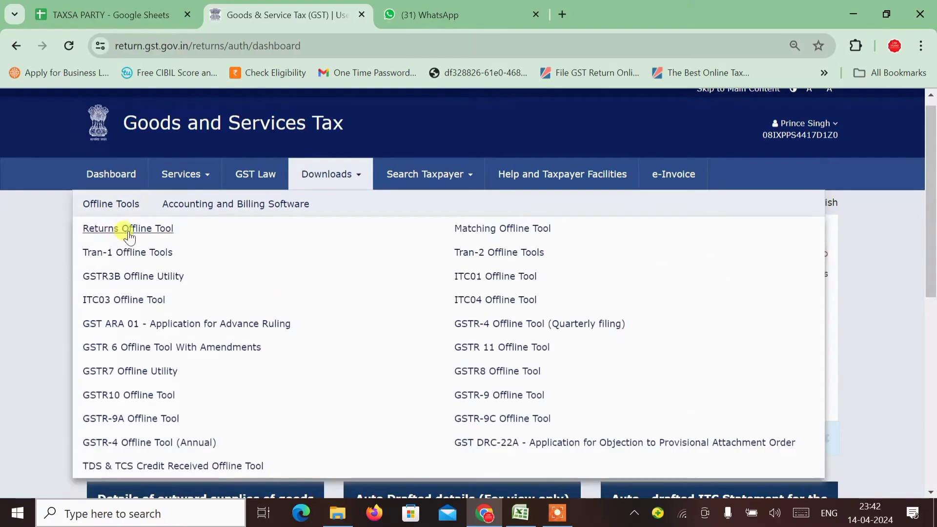
click(115, 244)
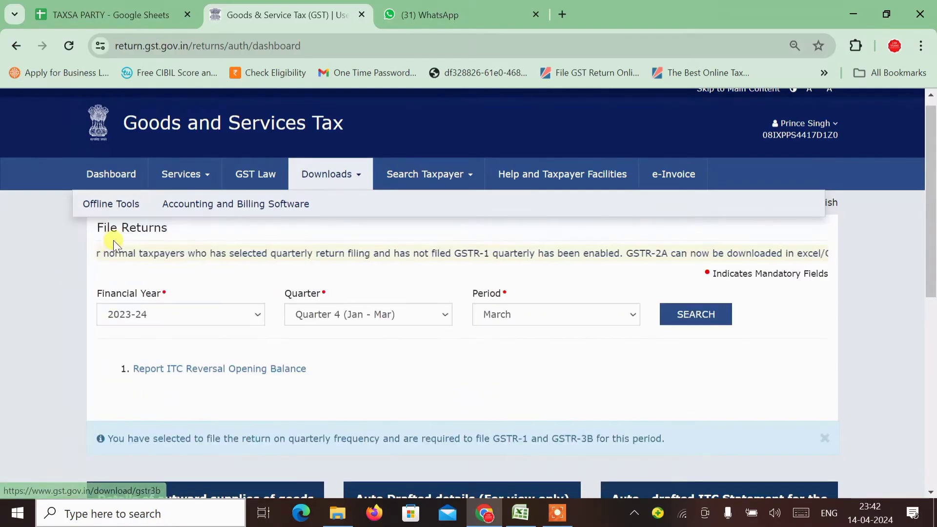
Open the quarterly GSTR1 return for online preparation and look over its record detail sections.
scroll(236, 261, down, 5)
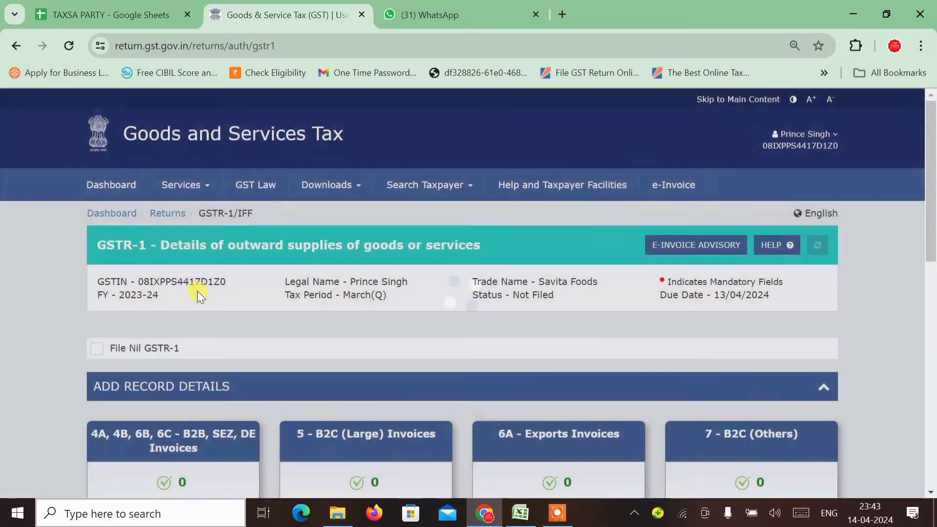
scroll(197, 291, down, 4)
scroll(461, 293, down, 1)
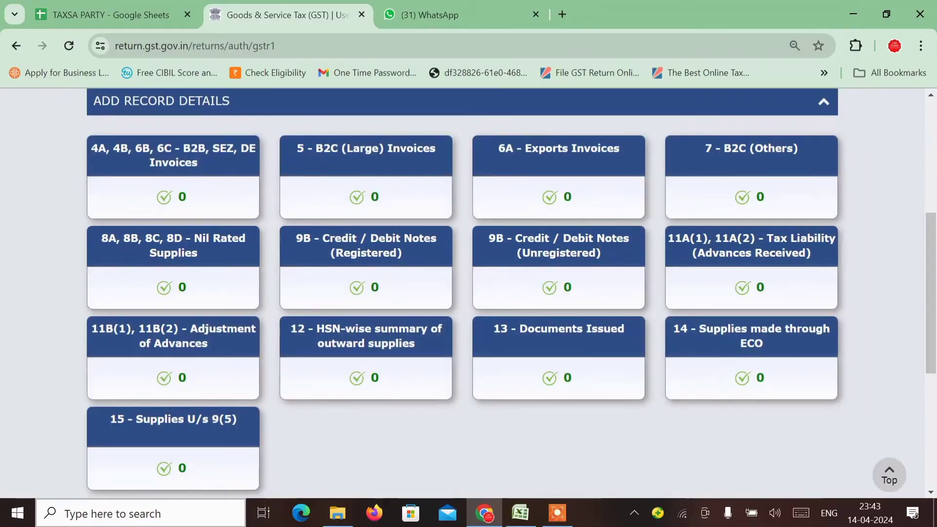
scroll(461, 292, up, 1)
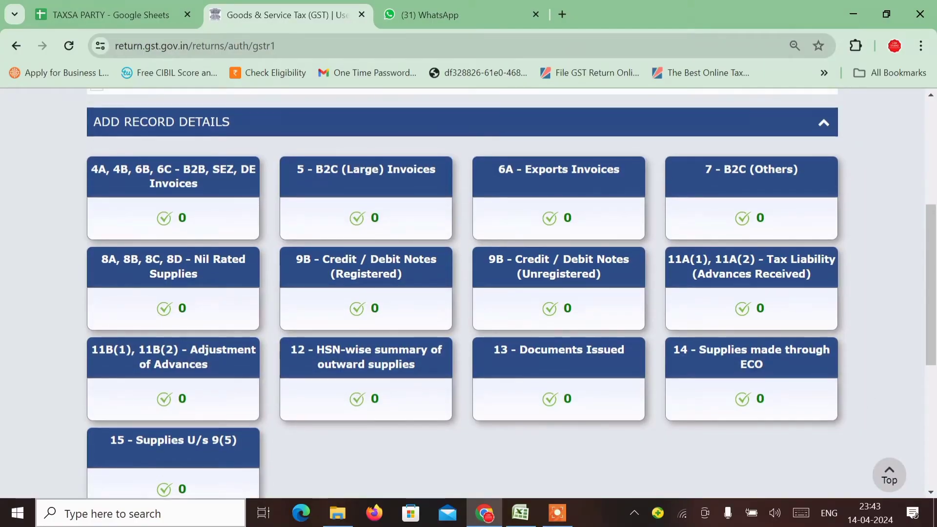
scroll(461, 292, up, 1)
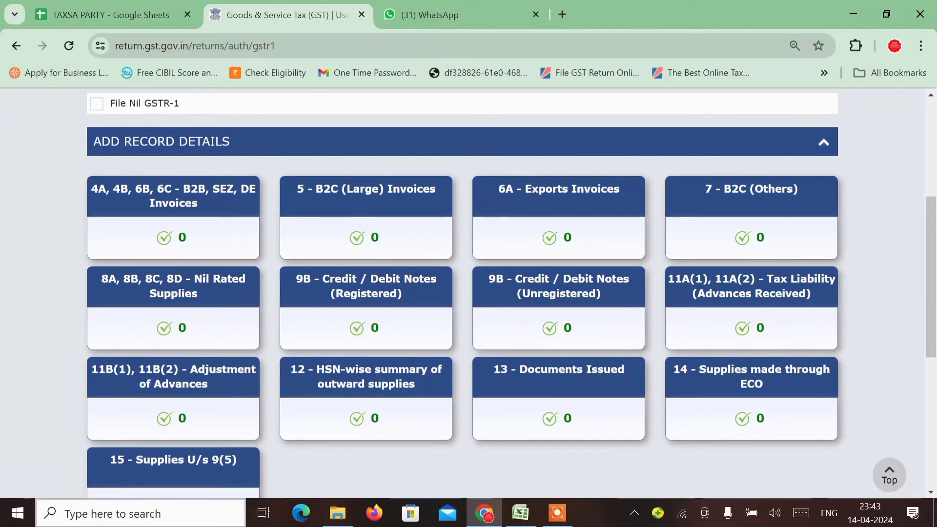
scroll(461, 293, down, 3)
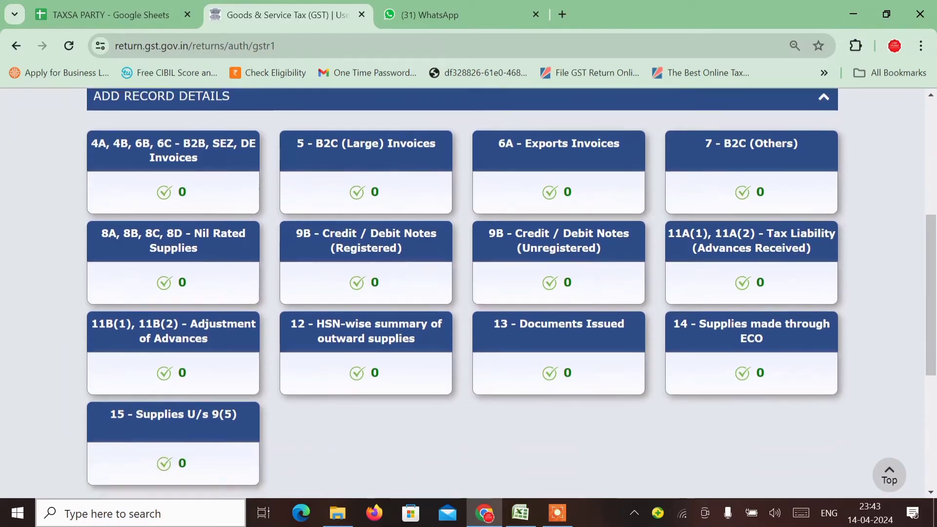
Open the 7 - B2C (Others) section and start adding a record.
scroll(461, 292, up, 2)
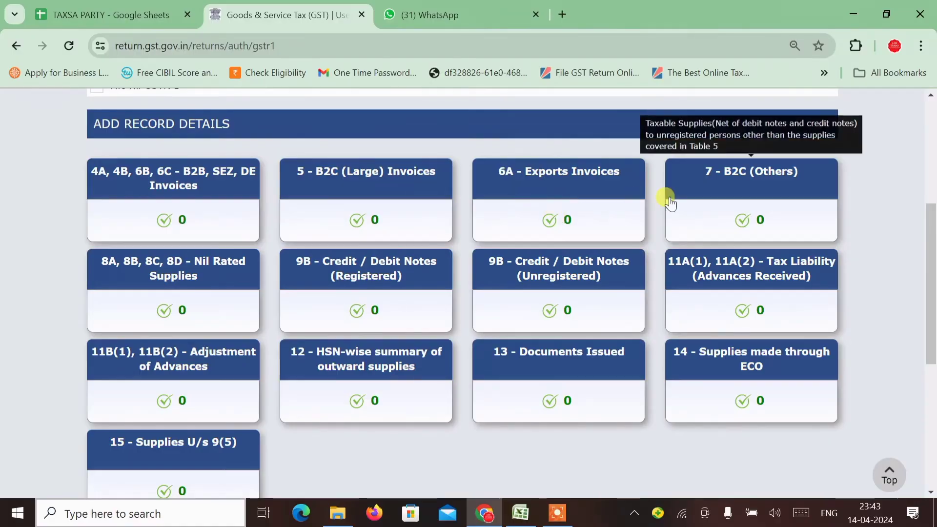
click(748, 177)
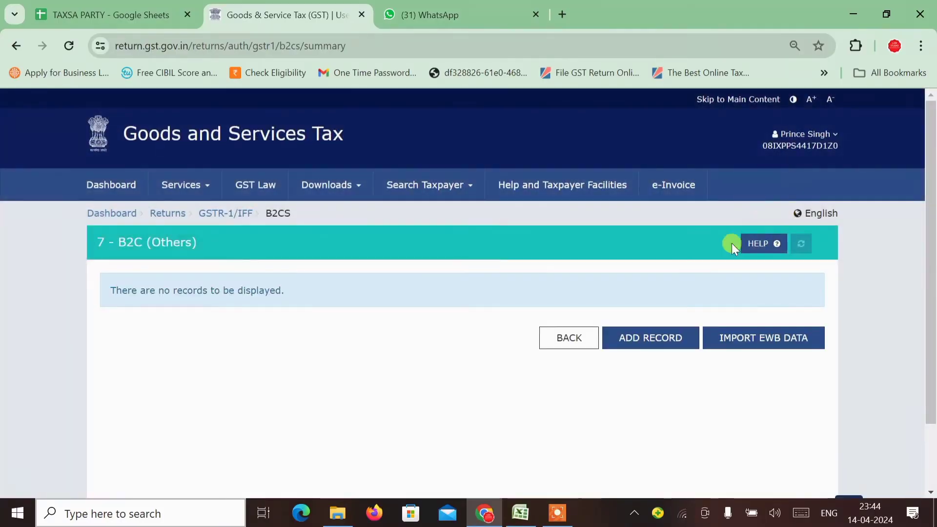
click(651, 343)
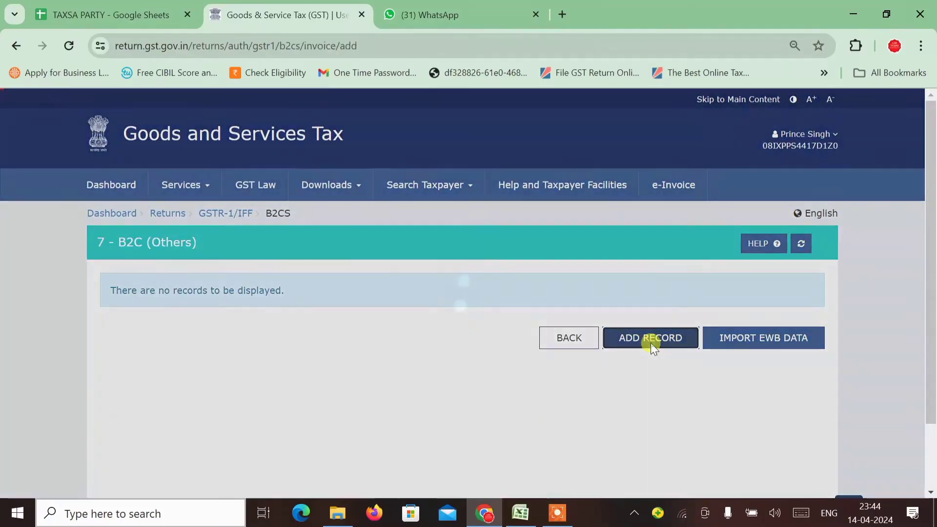
Switch to Excel and examine the STATE, RATE and TAXABLE headers and the first Andhra Pradesh row on Sheet3.
key(alt+Tab)
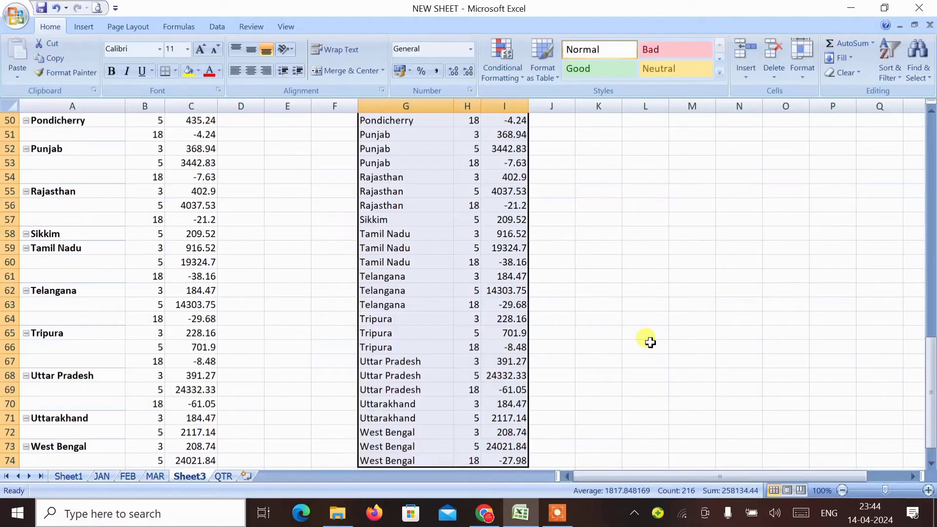
key(ctrl+Up)
key(Down)
key(Down)
key(shift+Right)
key(shift+Right)
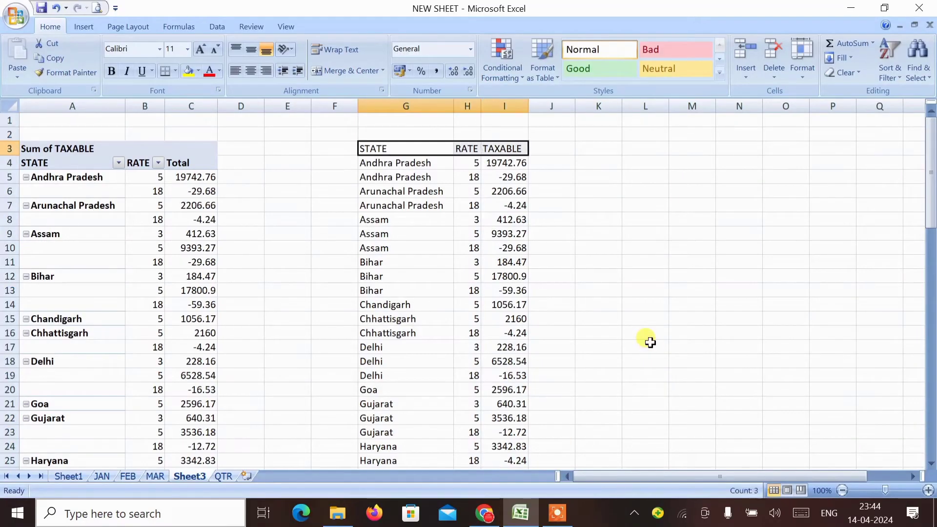
key(shift+Left)
key(shift+Right)
key(Down)
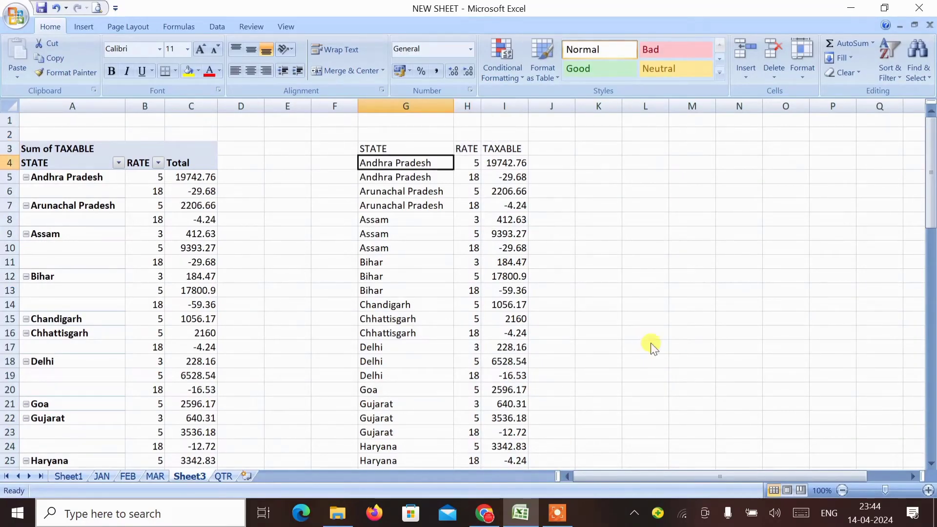
Return to the GST portal and set the new record's POS to 37-Andhra Pradesh.
key(alt+Tab)
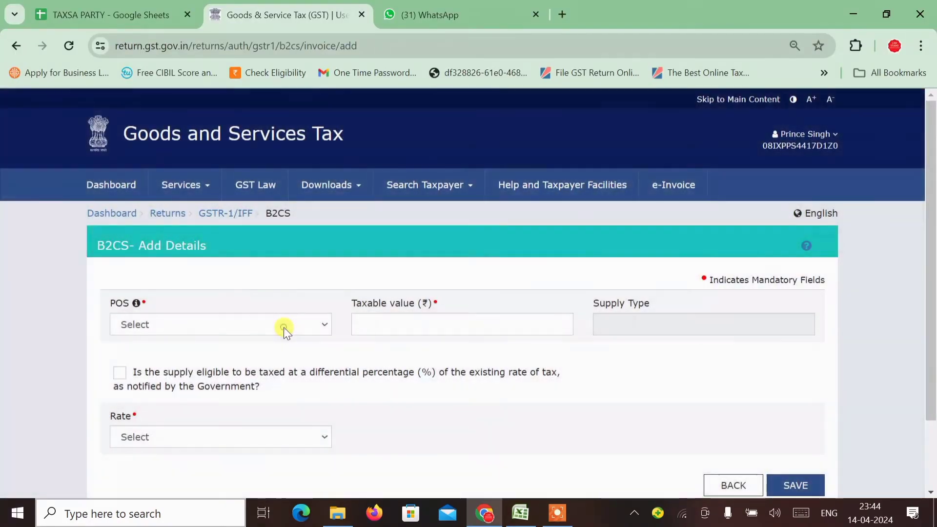
click(283, 327)
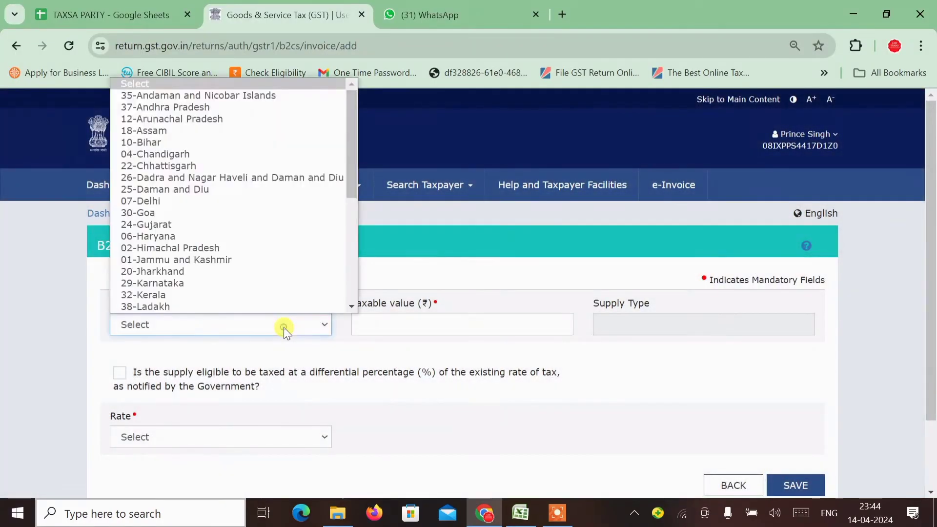
click(211, 107)
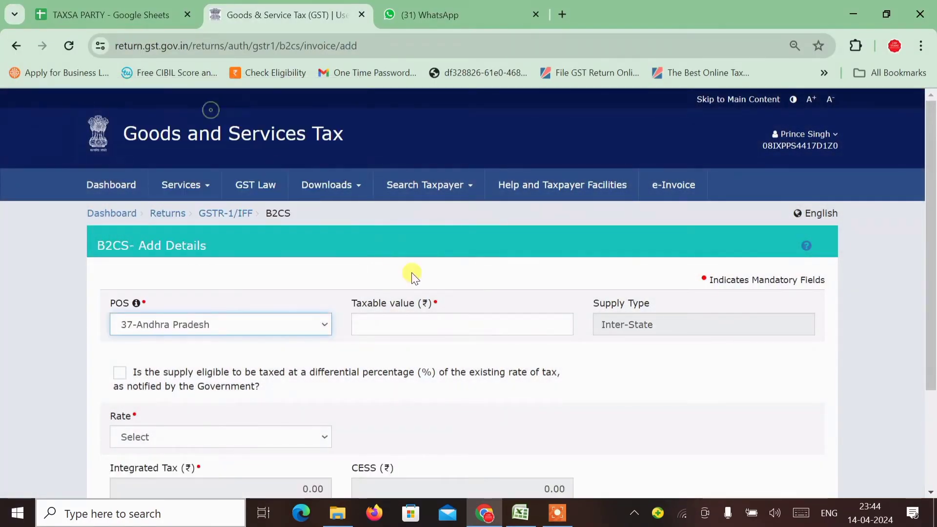
Look up the first Andhra Pradesh row's taxable amount in Excel and enter 1,974.76 as the record's taxable value on the GST portal.
click(404, 314)
key(alt+Tab)
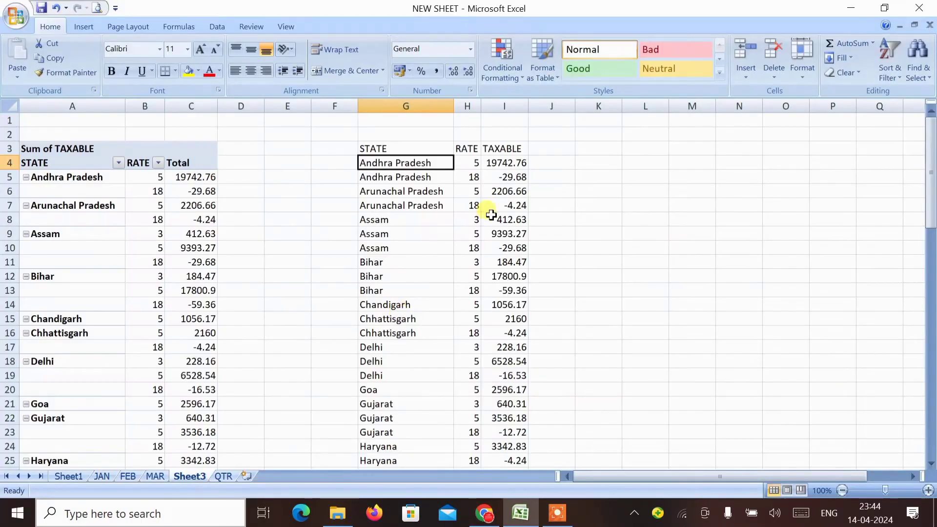
key(Right)
key(Right)
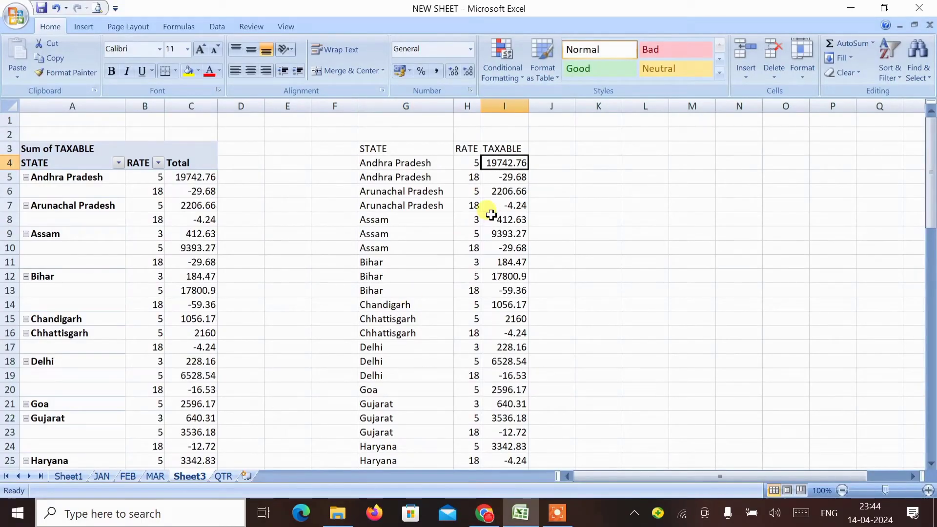
key(alt+Tab)
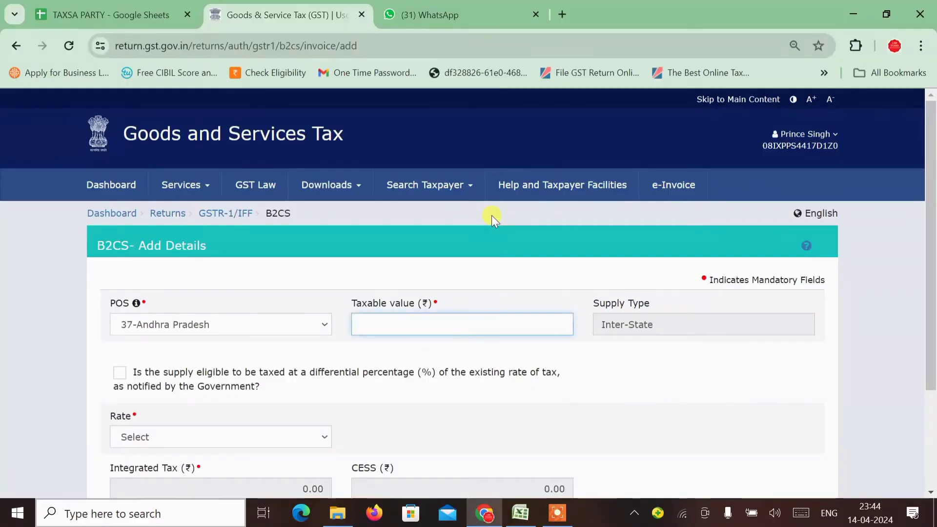
text(19742)
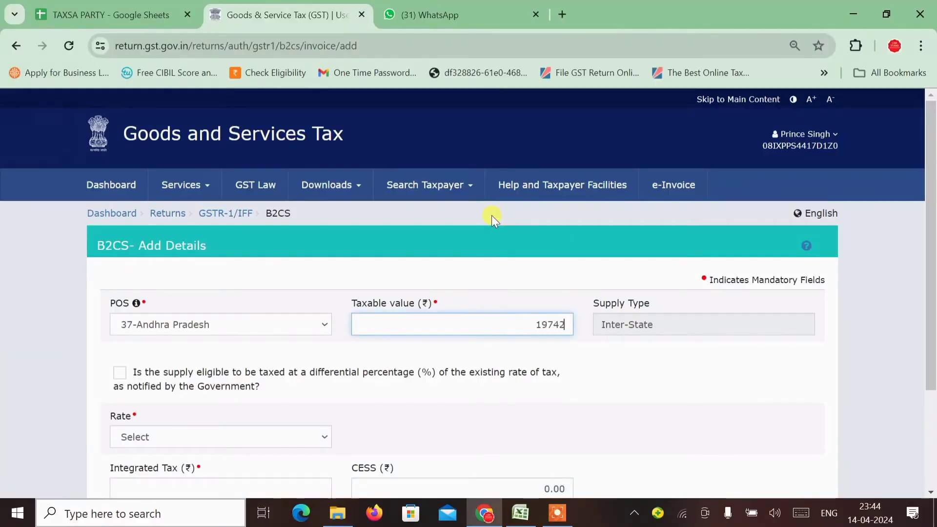
key(BackSpace)
text(.76)
Check the row's rate in Excel, set the record's rate to 5 on the GST portal and save the record.
key(alt+Tab)
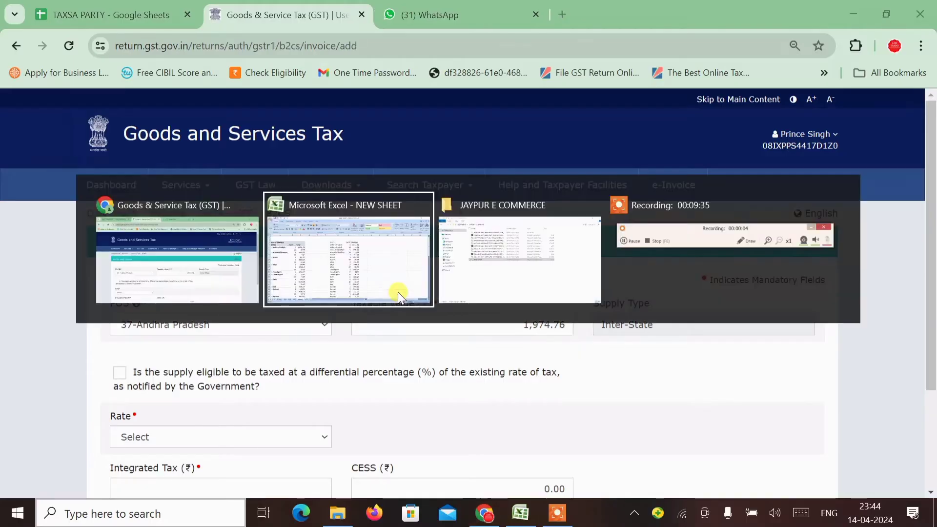
key(Left)
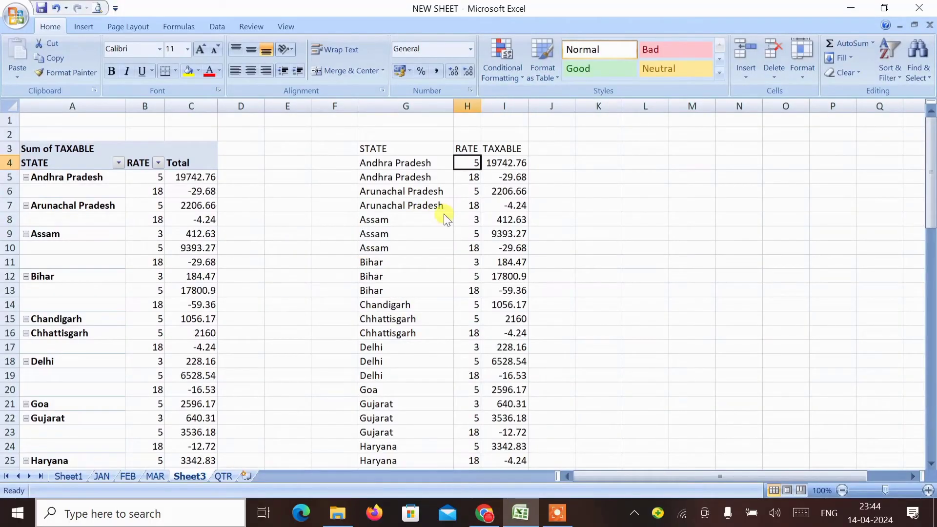
key(alt+Tab)
key(alt+Tab)
key(alt+Tab)
key(alt+Tab)
key(alt+Tab)
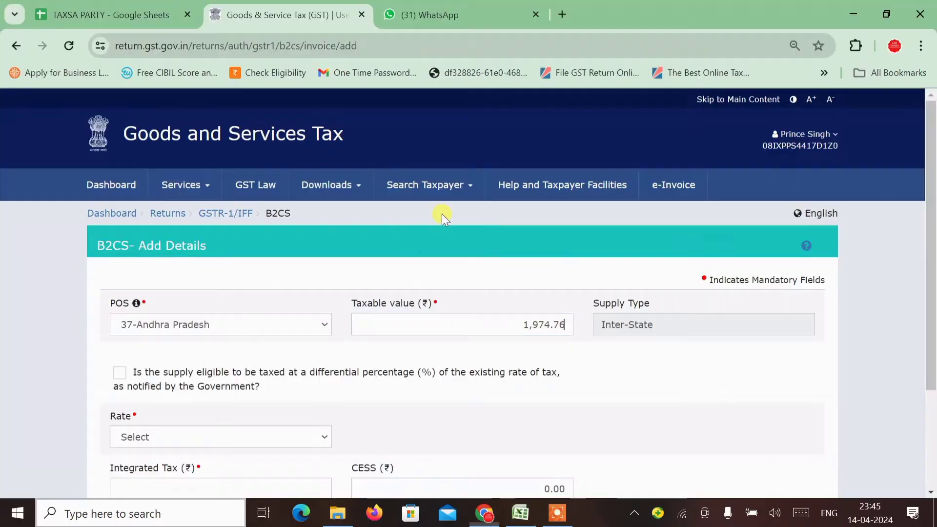
key(Tab)
key(space)
key(Down)
key(Down)
key(Down)
key(Down)
key(Down)
key(Down)
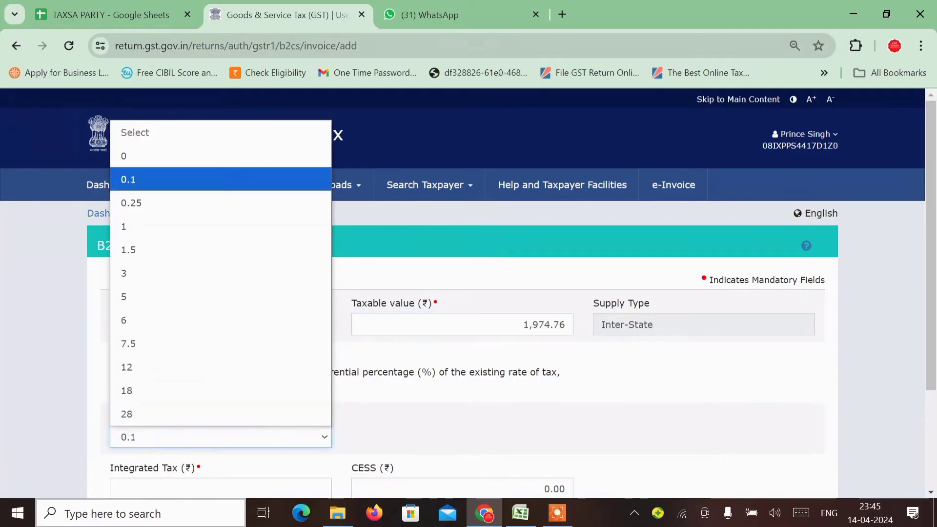
key(Down)
key(Return)
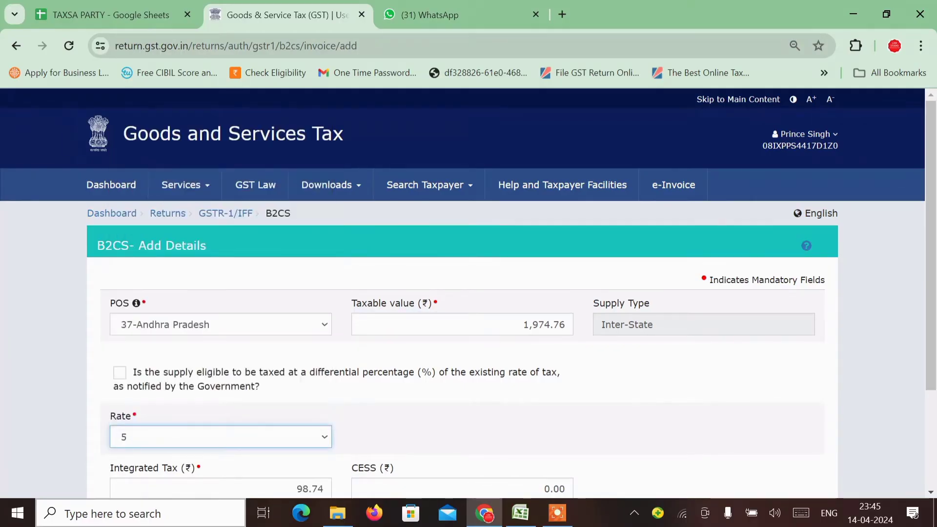
scroll(468, 293, down, 1)
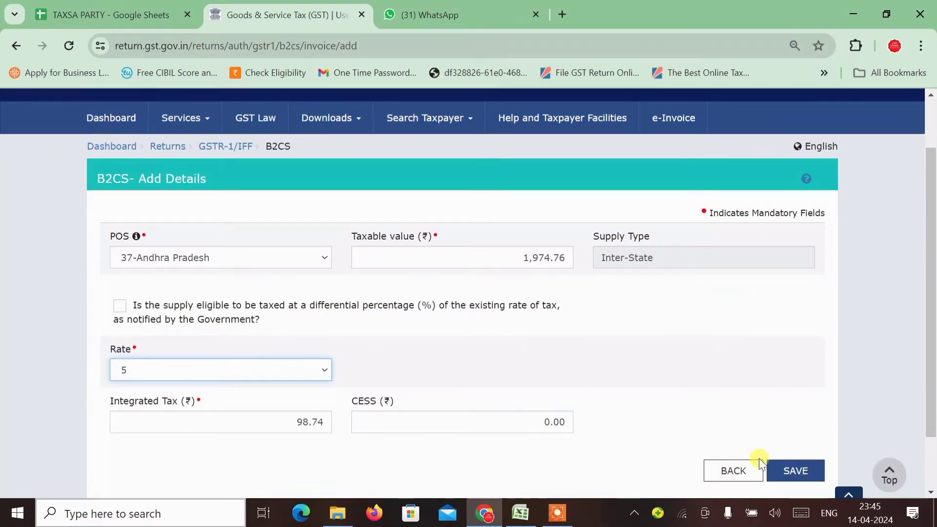
click(780, 464)
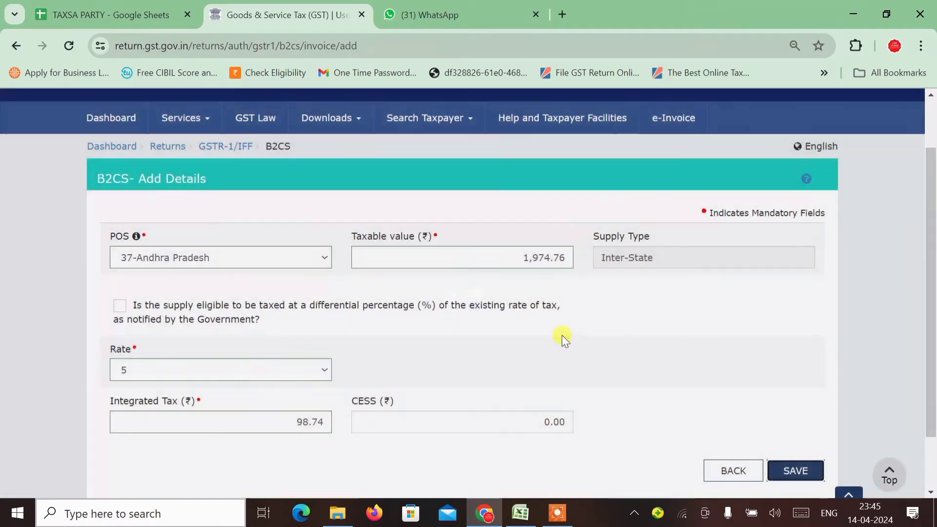
Check the second Andhra Pradesh row in Excel and set the new B2CS record's POS to 37-Andhra Pradesh on the GST portal.
key(alt+Tab)
key(Down)
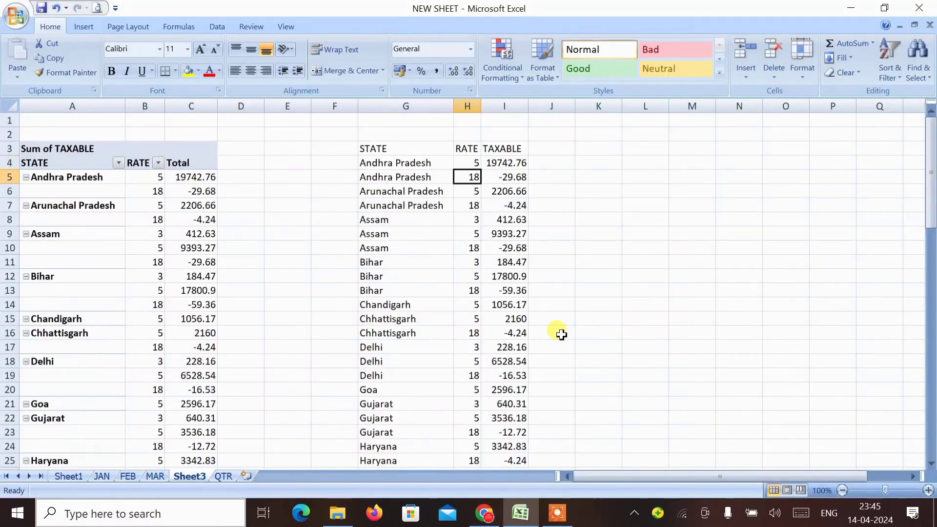
key(Left)
key(shift+Right)
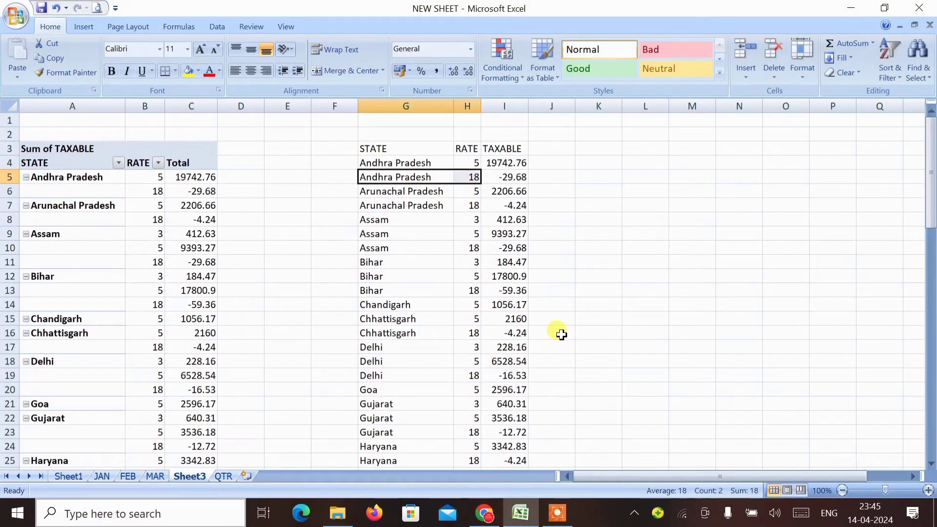
key(shift+Right)
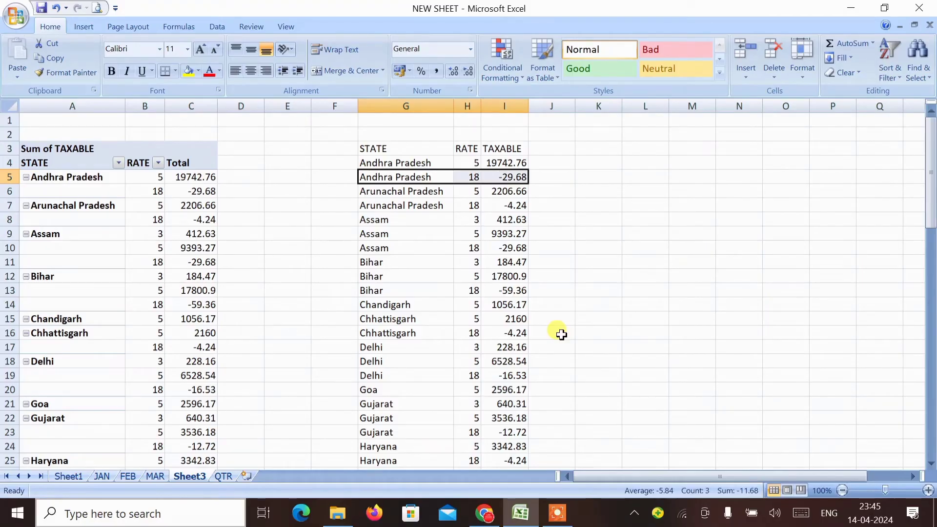
key(alt+Tab)
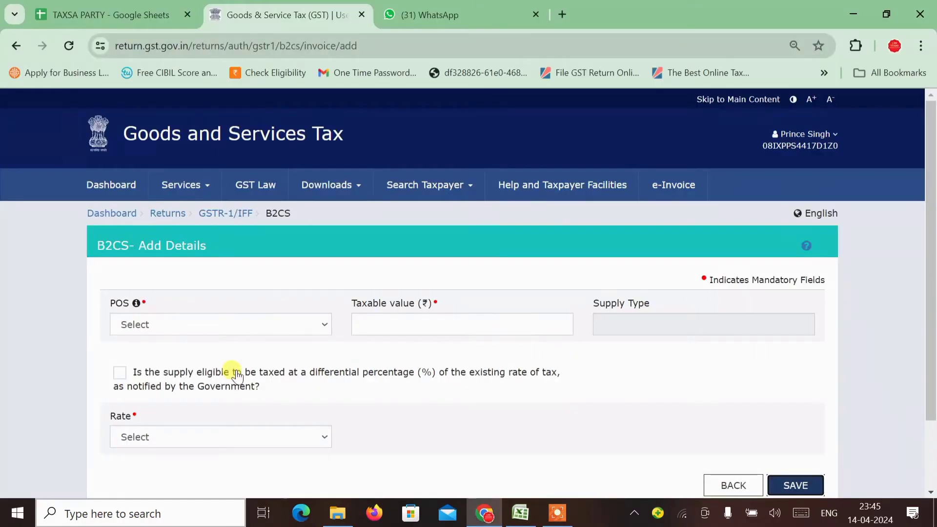
click(223, 325)
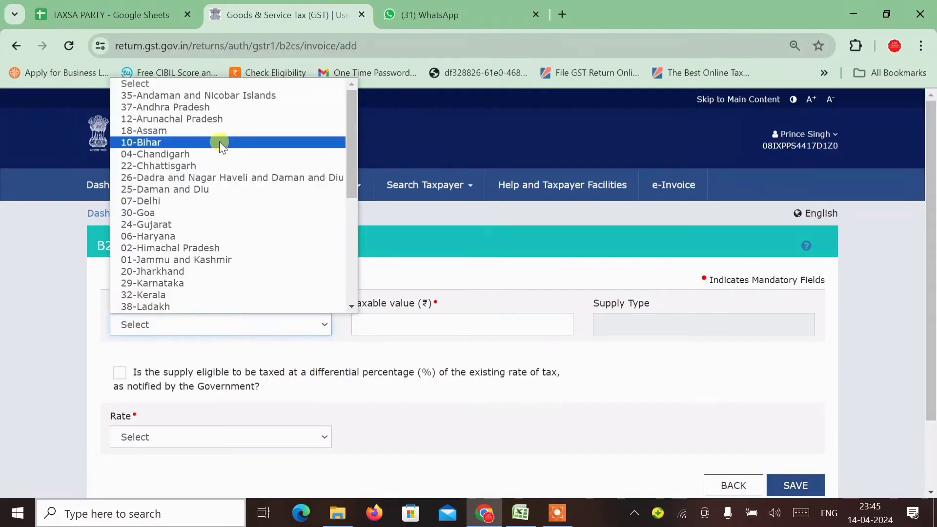
click(208, 108)
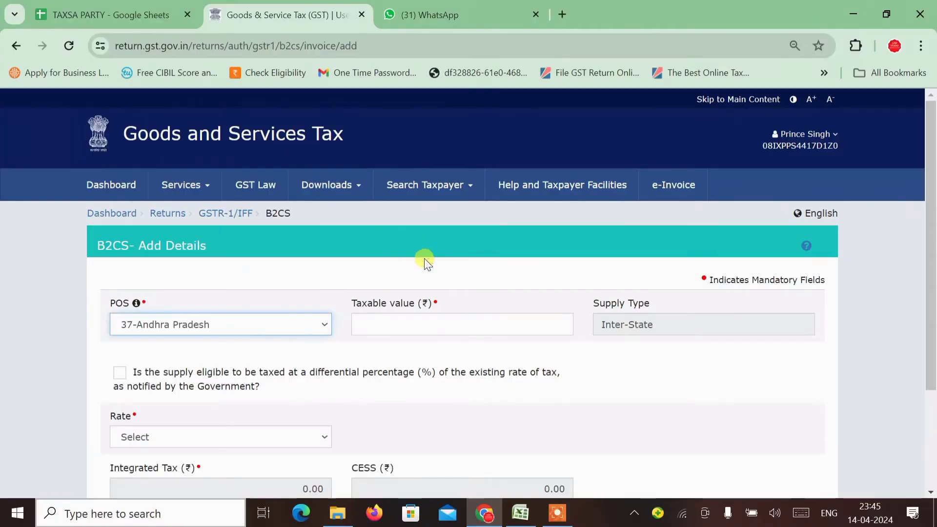
Look up the second Andhra Pradesh row's taxable amount in Excel and enter -29.68 as the record's taxable value on the portal.
key(alt+Tab)
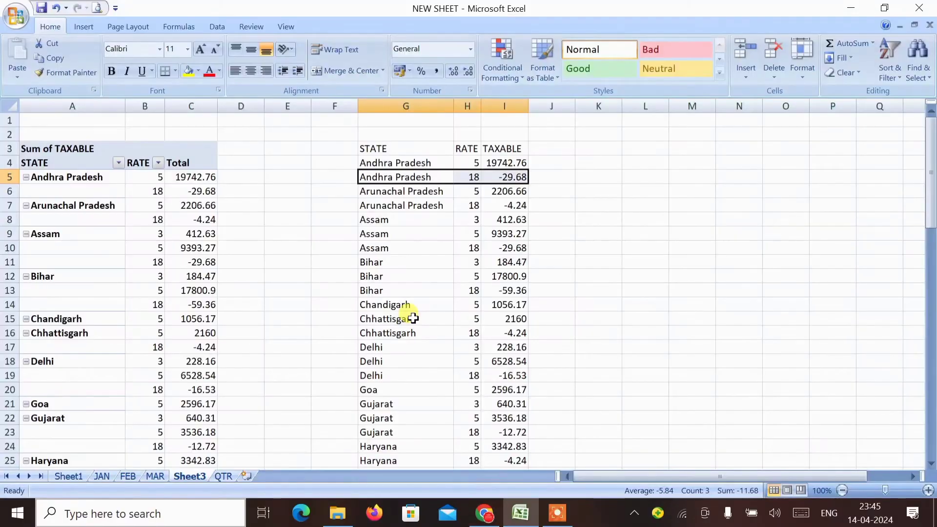
key(Right)
key(Right)
key(shift+Right)
key(shift+Left)
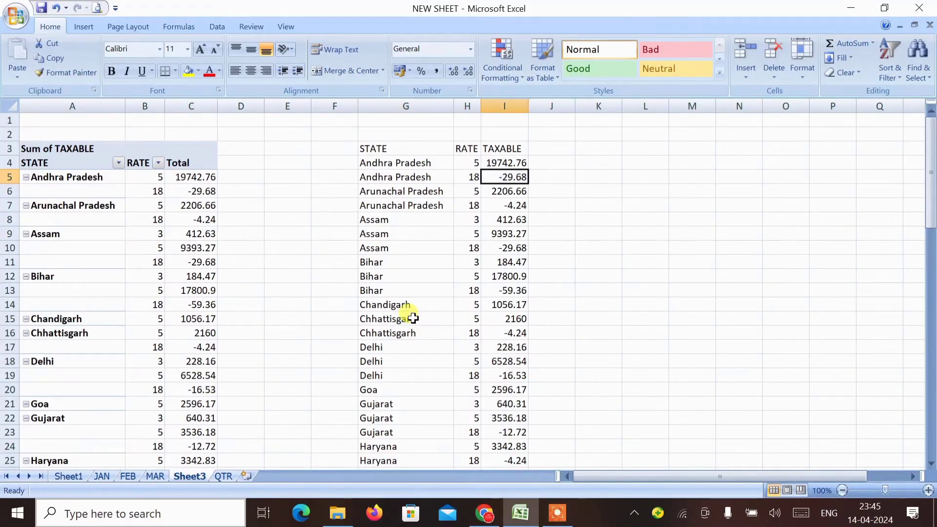
key(alt+Tab)
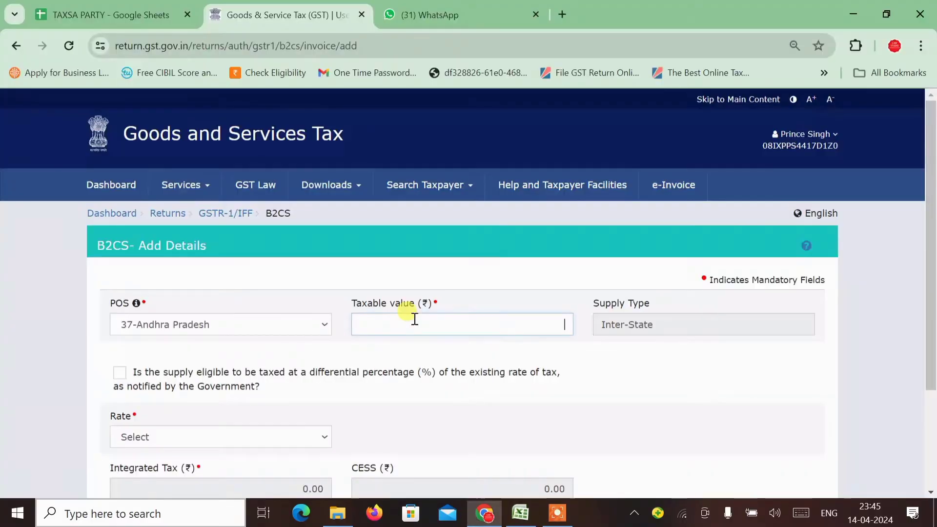
text(-29)
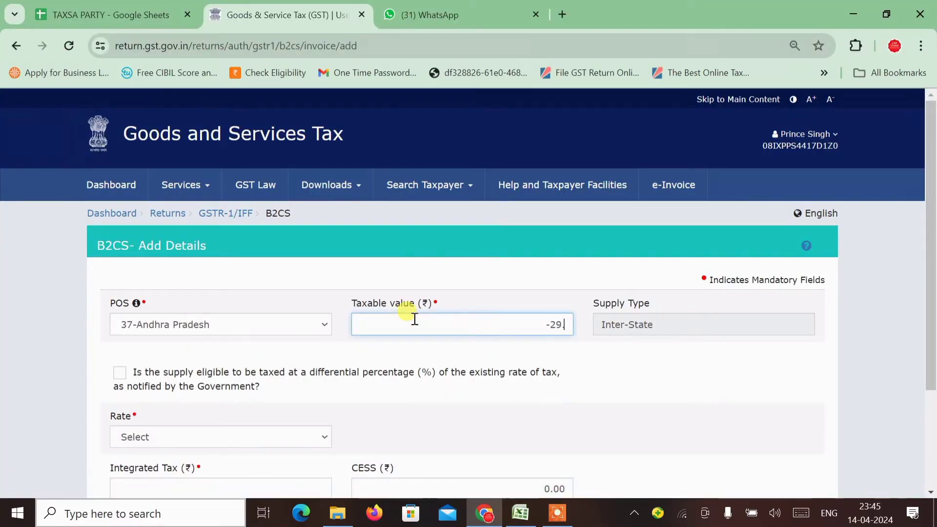
text(8)
Check the second row's rate in Excel, set the record's rate to 18 on the GST portal and save the record.
key(alt+Tab)
key(alt+Tab)
key(alt+Tab)
key(alt+Tab)
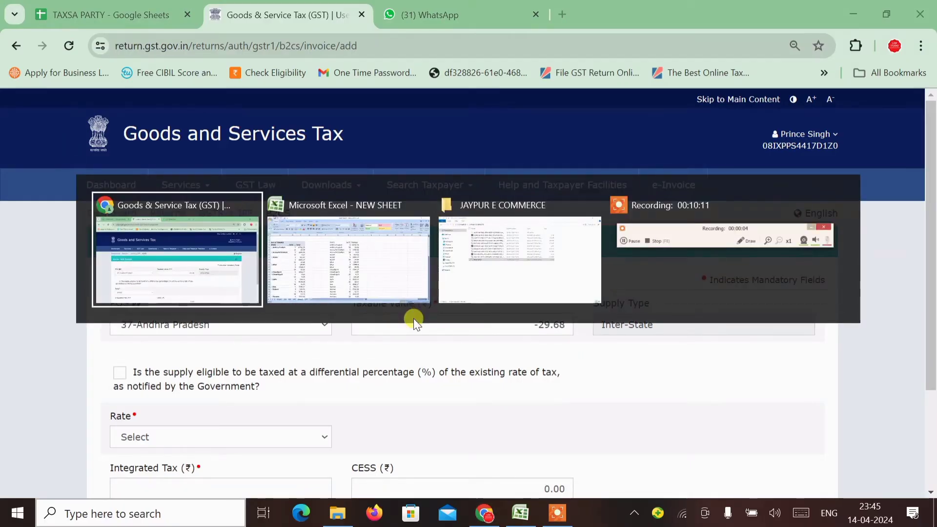
key(alt+Tab)
key(Left)
key(alt+Tab)
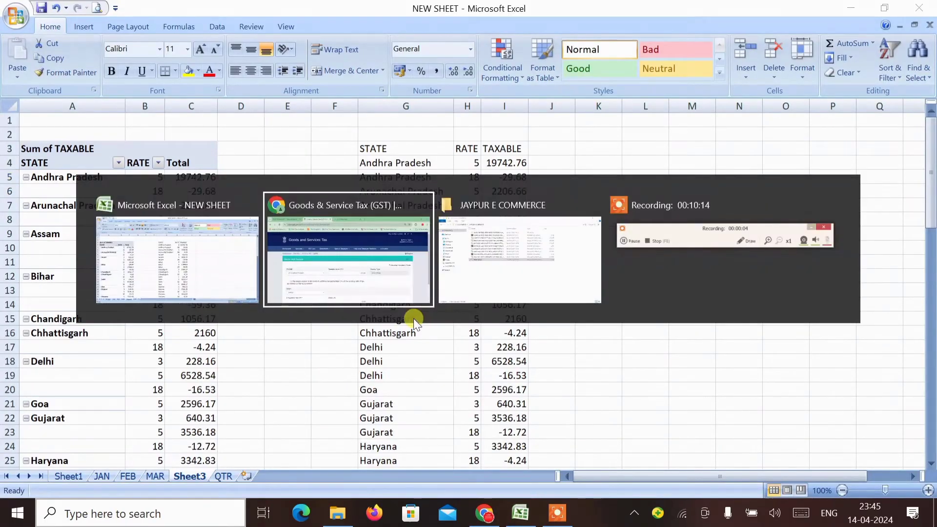
click(221, 436)
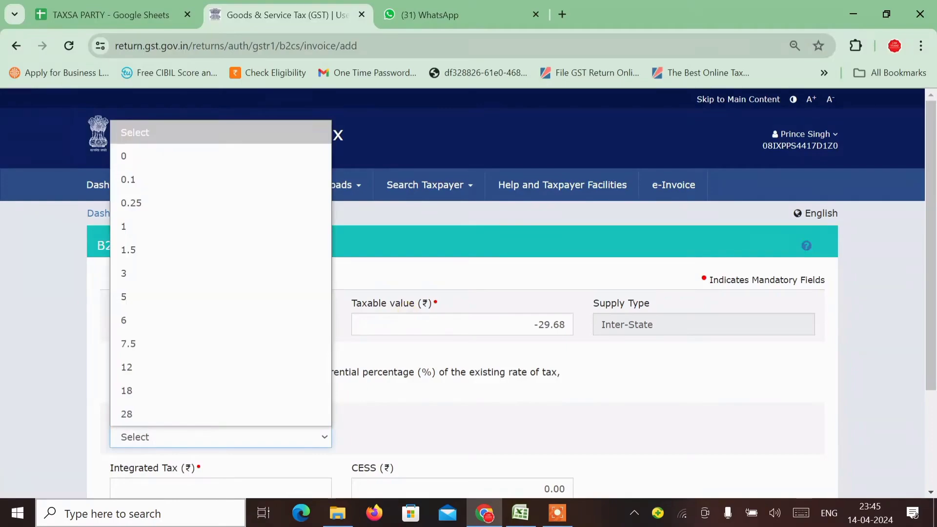
text(18)
key(Return)
scroll(886, 271, down, 3)
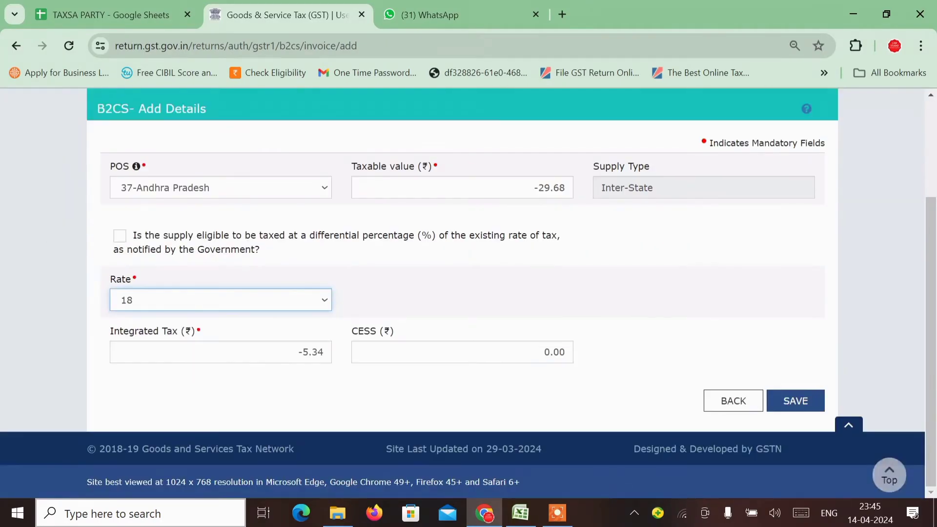
click(813, 403)
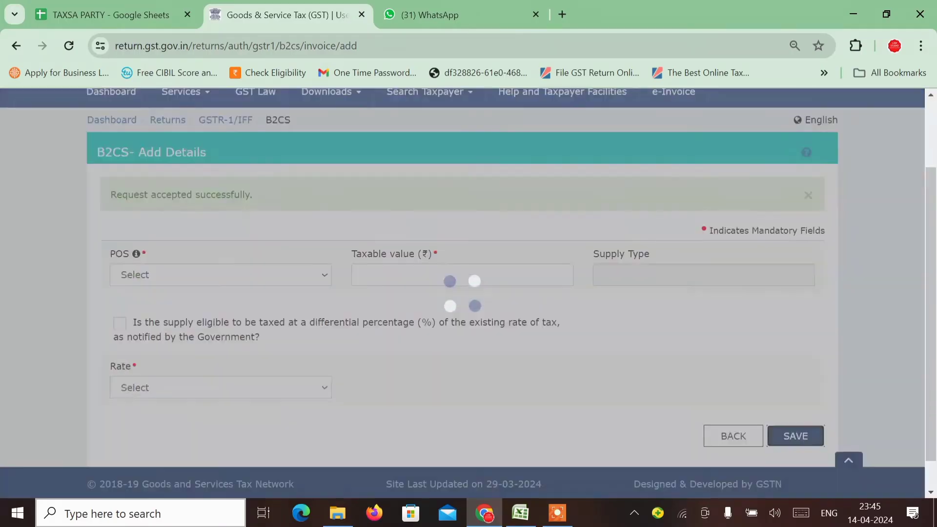
Switch to Excel and examine the remaining state rows on Sheet3, selecting from the first Arunachal Pradesh row to the Delhi row with rate 5.
key(alt+Tab)
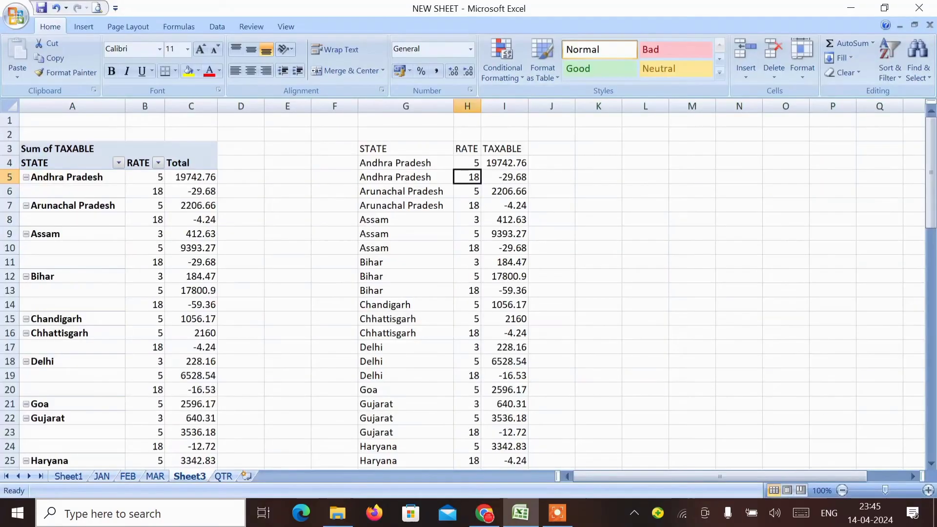
key(Down)
key(Up)
key(Left)
key(Right)
key(Down)
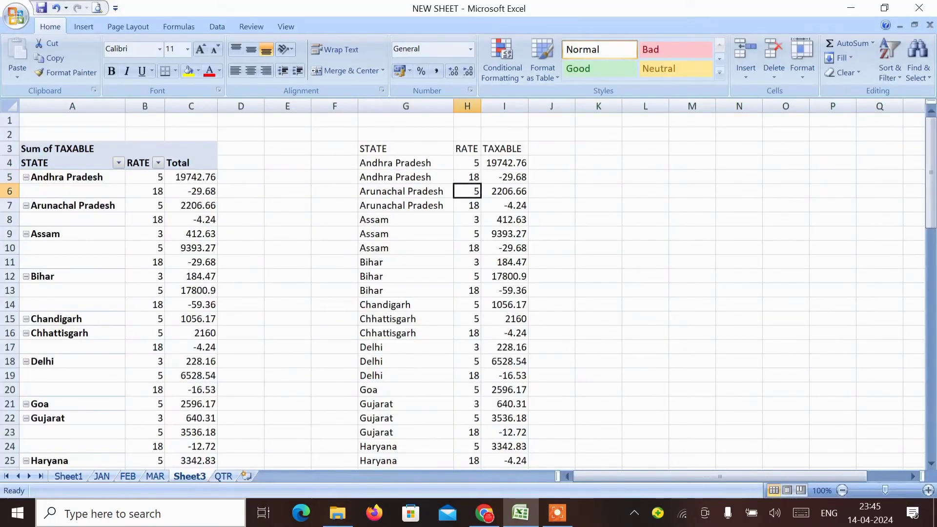
key(Left)
key(shift+Right)
key(shift+Right)
key(shift+Down)
key(shift+Down)
key(shift+Down)
key(shift+Down)
key(shift+Down)
key(shift+Down)
key(shift+Down)
key(shift+Down)
key(shift+Down)
key(shift+Down)
key(shift+Down)
key(shift+Down)
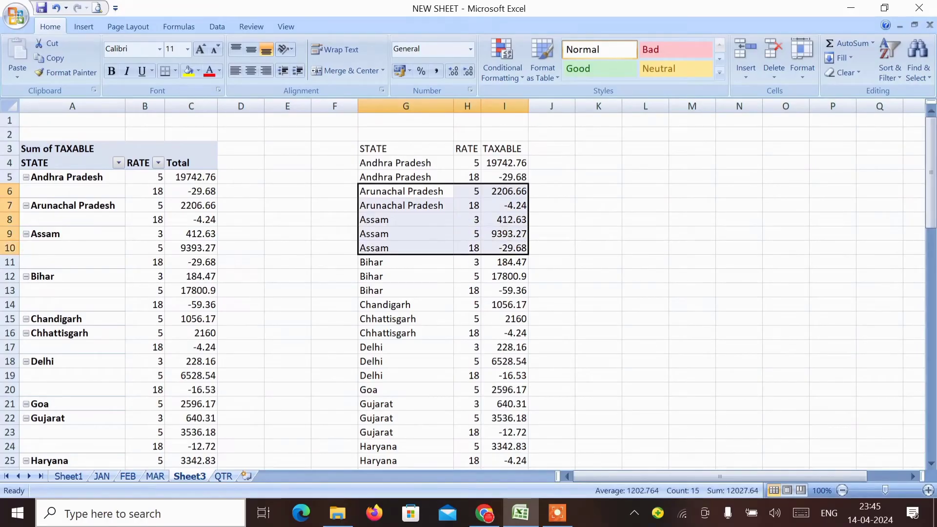
key(alt+Tab)
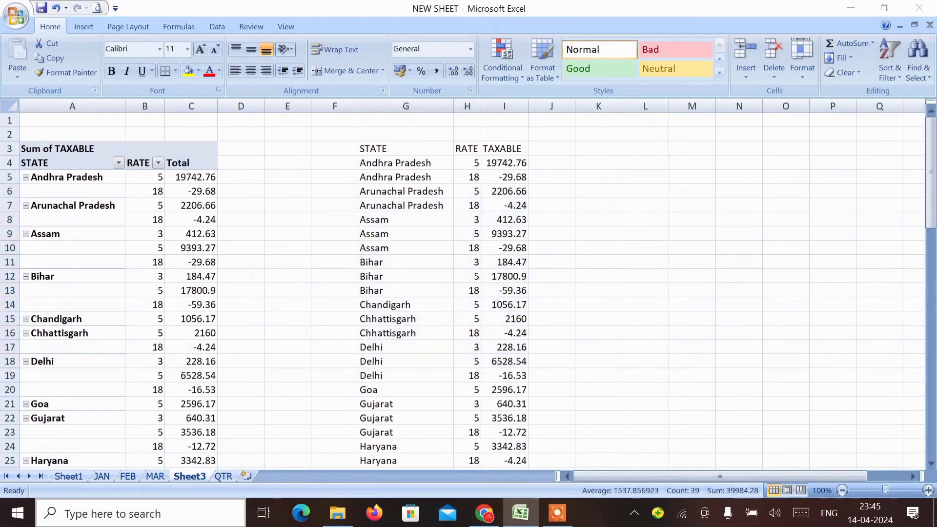
key(alt+Tab)
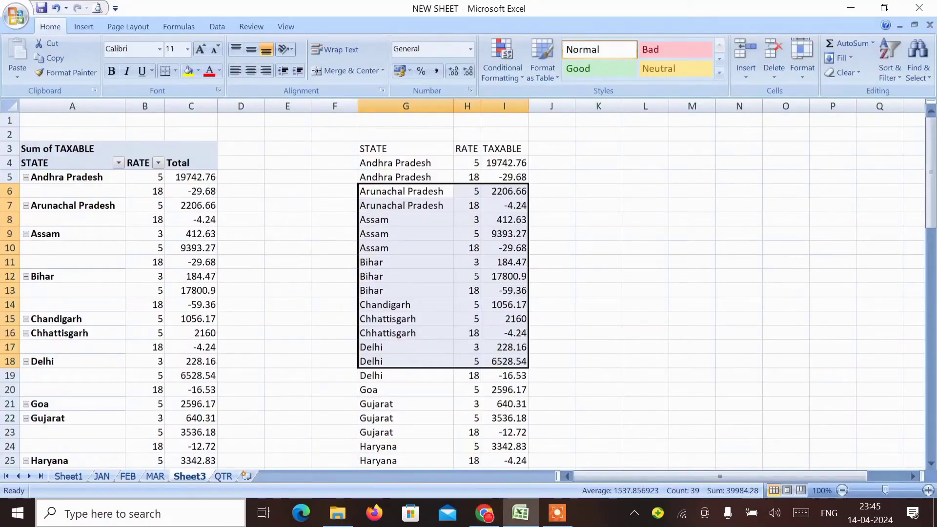
Switch to the GST portal, look through the processed B2C (Others) records and go back to the GSTR-1 record detail sections.
key(alt+Tab)
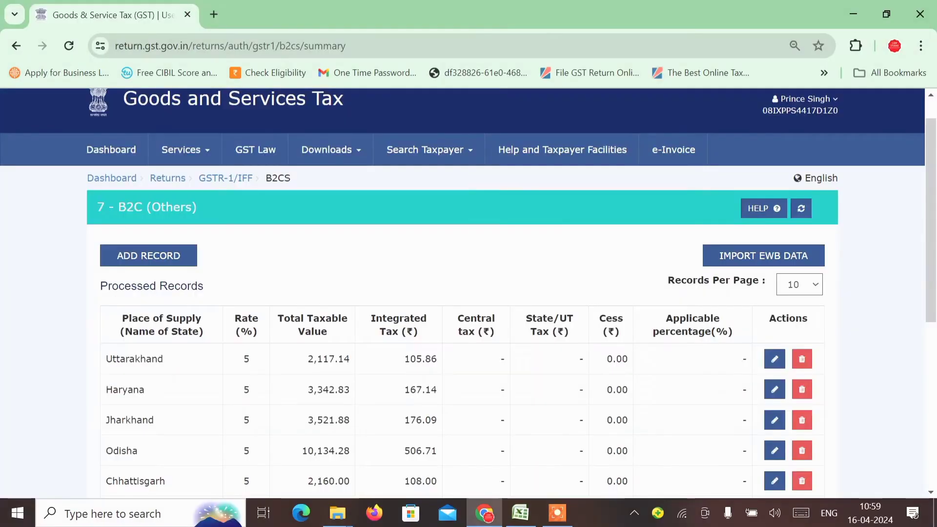
scroll(468, 293, down, 4)
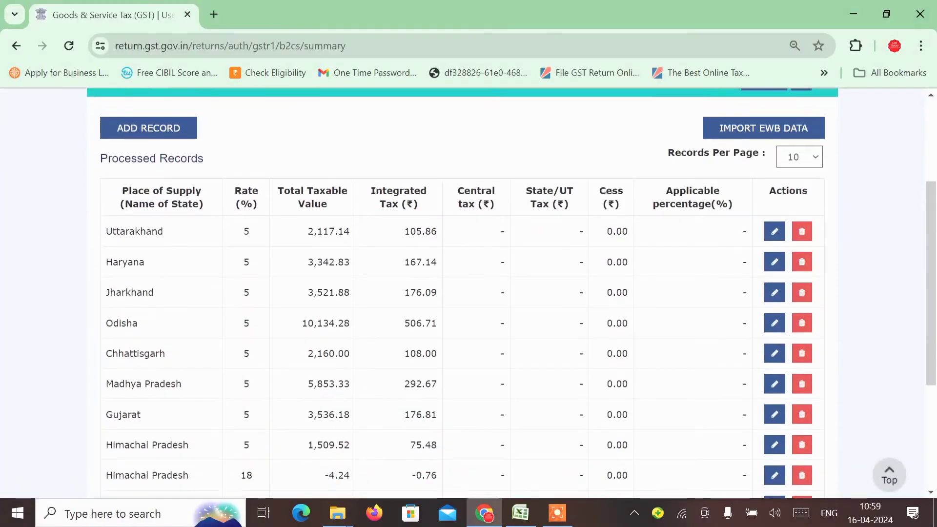
scroll(468, 293, down, 3)
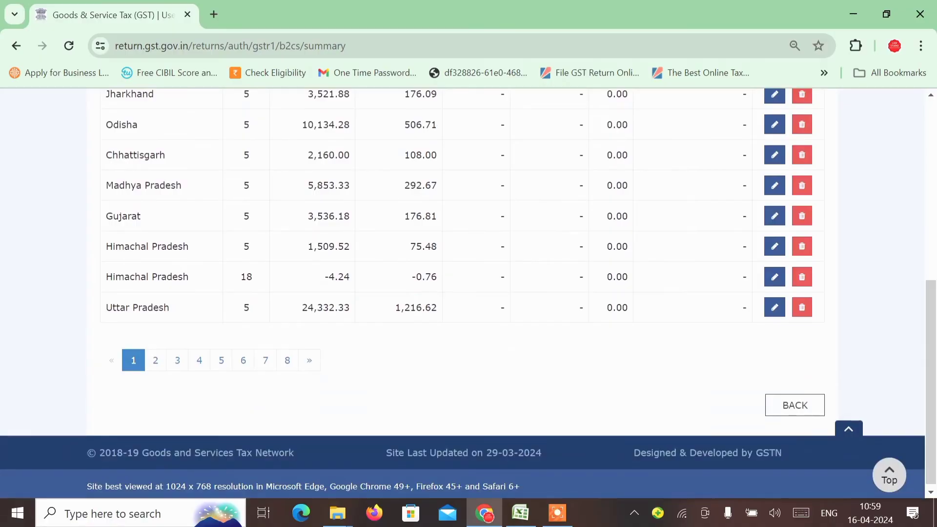
click(794, 404)
scroll(469, 293, down, 5)
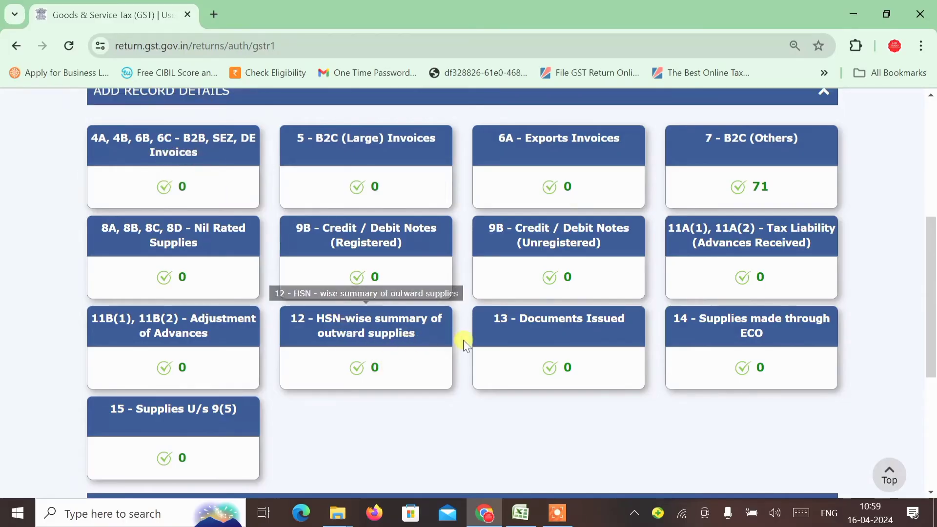
Open the 13 - Documents Issued section on the GST portal, and switch to the JAYPUR E COMMERCE folder in File Explorer.
click(559, 340)
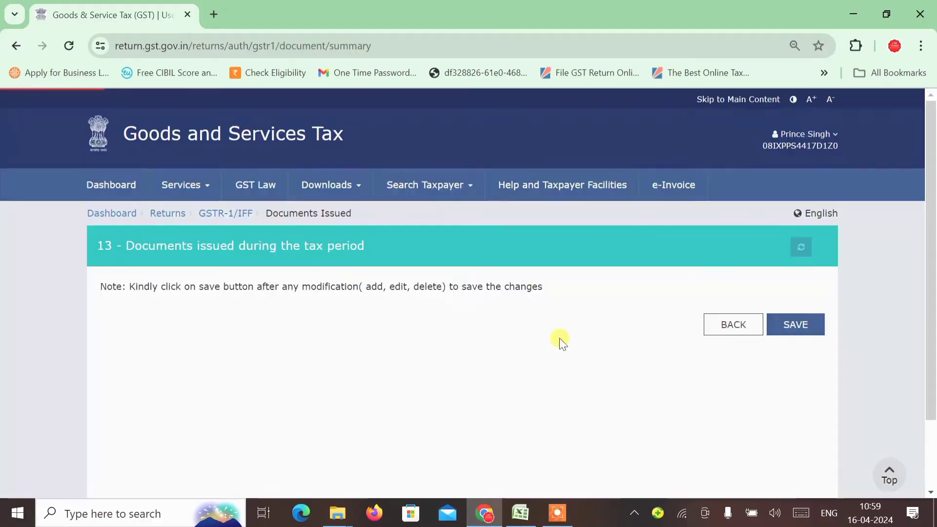
key(alt+Tab)
key(alt+Tab)
key(alt+Tab)
key(alt+Tab)
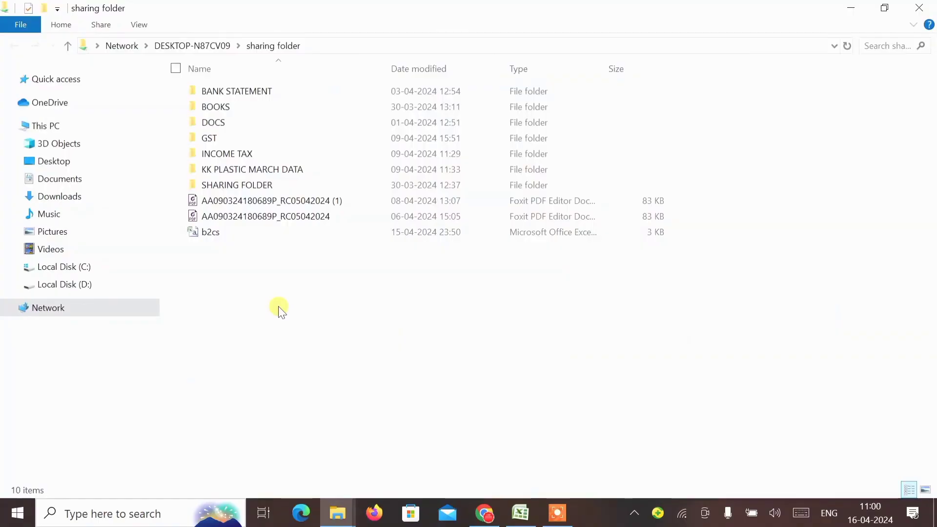
key(alt+Tab)
key(alt+Tab)
key(alt+Tab)
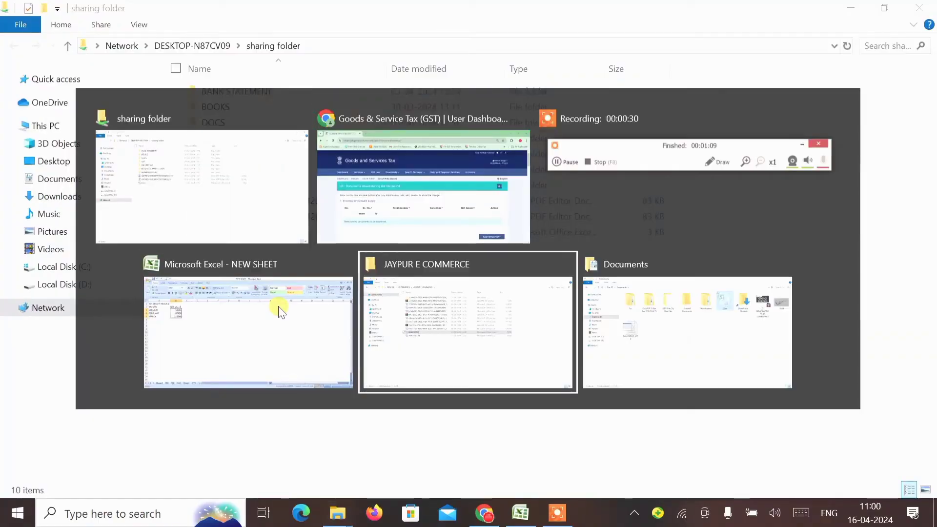
key(Down)
key(Up)
key(Up)
key(Up)
key(Up)
key(Up)
key(Up)
key(Up)
key(Up)
key(Up)
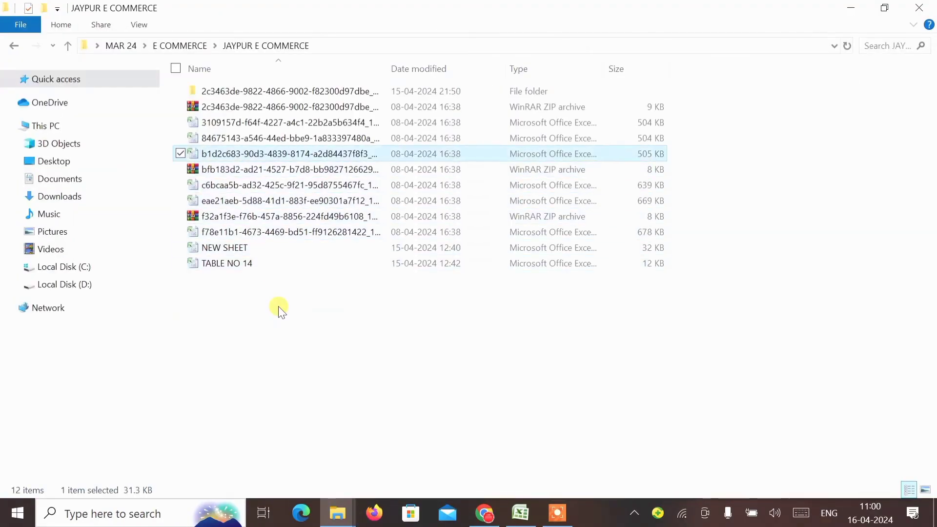
key(Return)
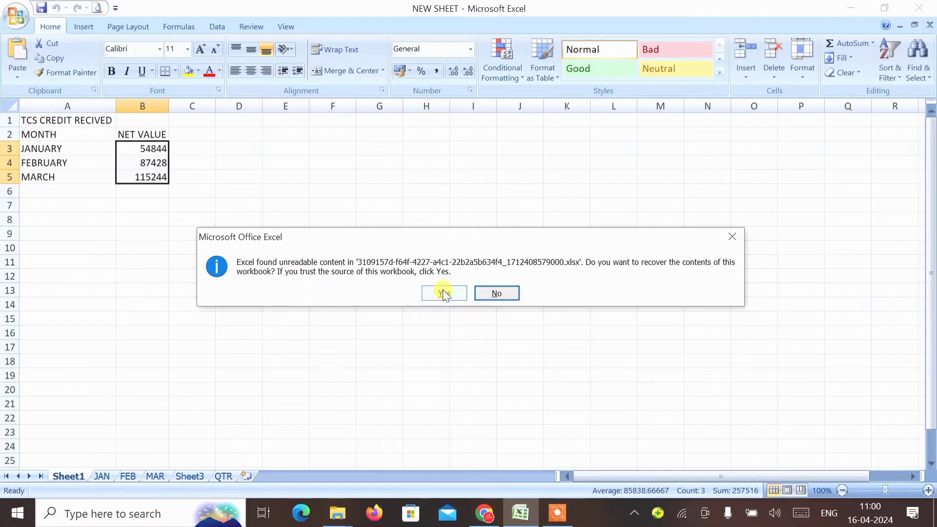
click(443, 292)
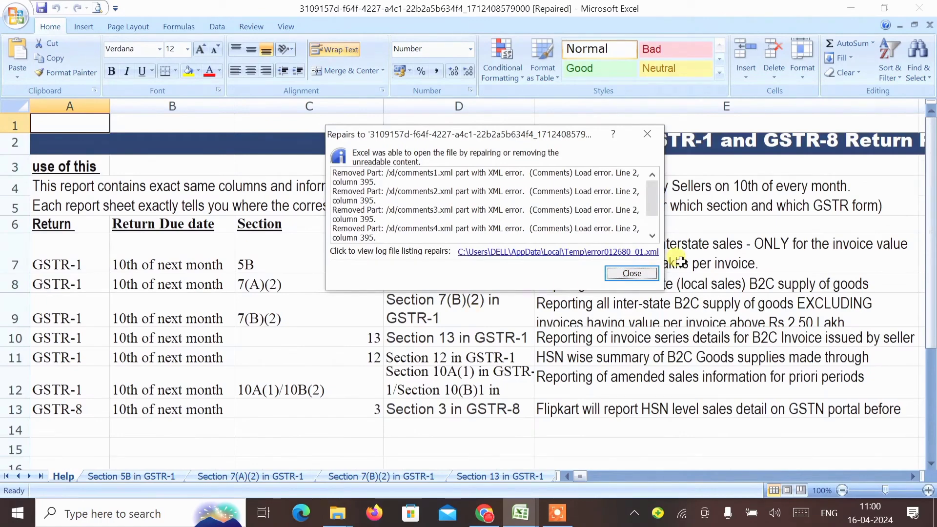
click(640, 274)
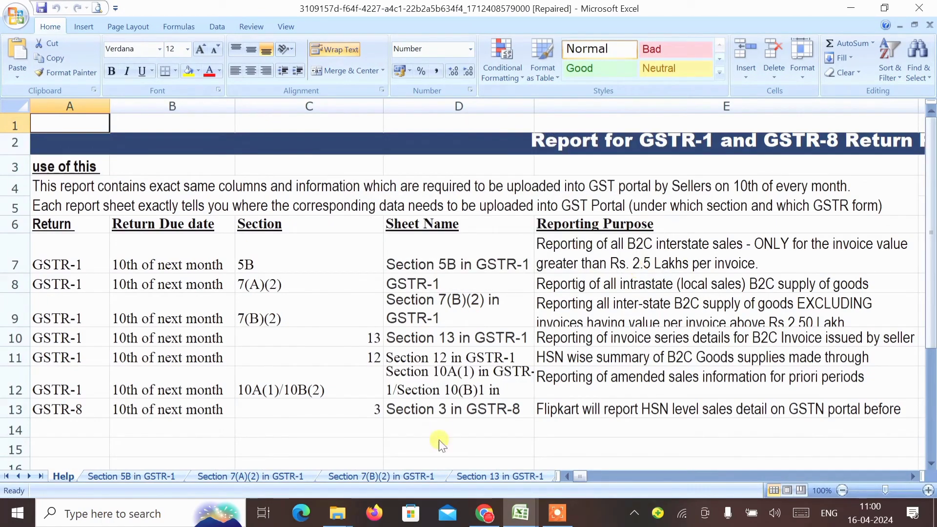
Copy the Invoice Series From number in row 2 of the Section 13 in GSTR-1 sheet.
click(470, 476)
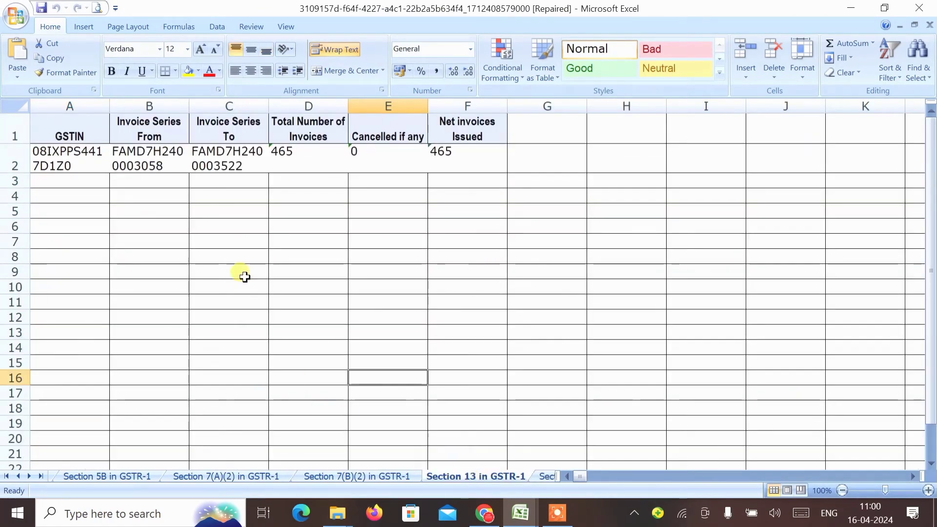
click(143, 166)
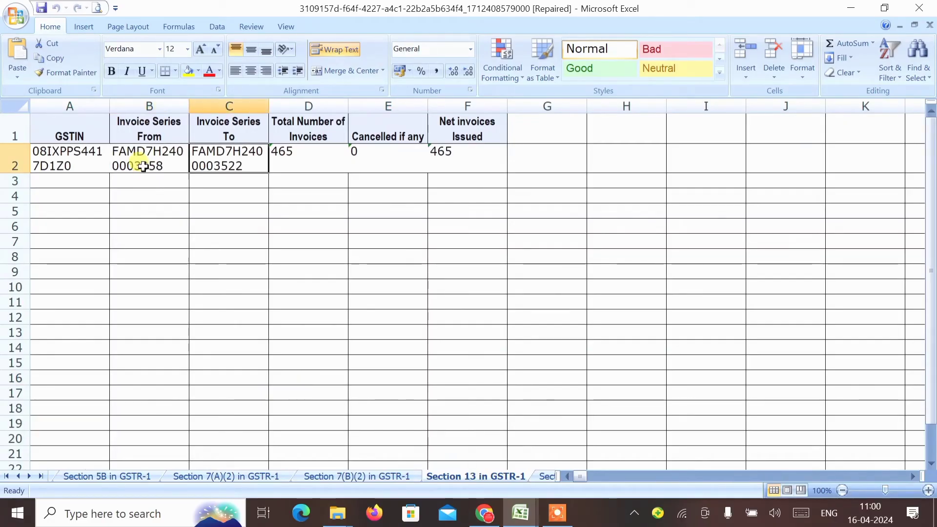
key(ctrl+c)
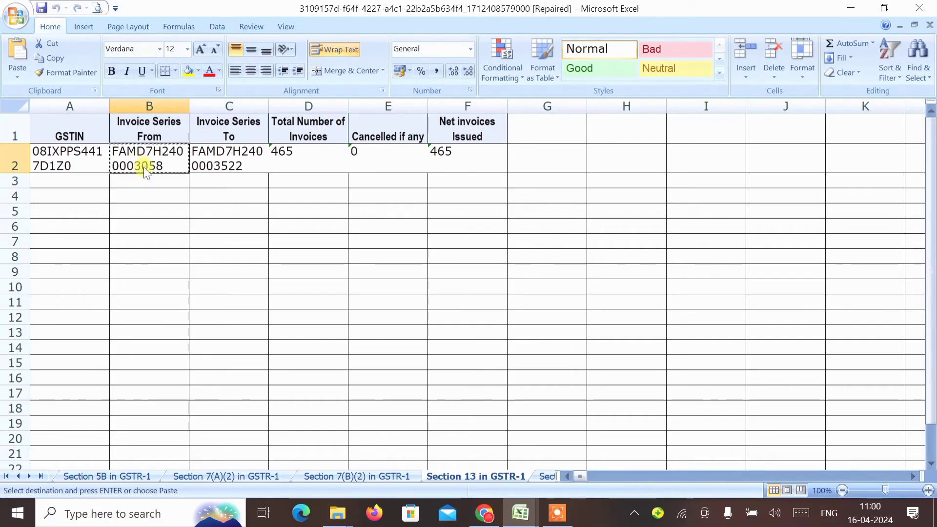
key(alt+Tab)
key(alt+Tab)
key(alt+Tab)
key(alt+Tab)
key(alt+Tab)
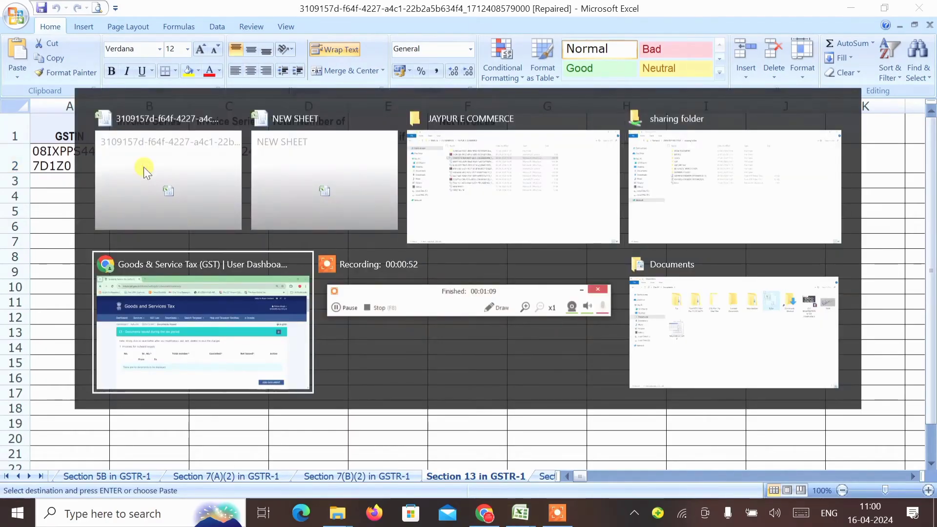
key(alt+Tab)
key(alt+Tab)
key(alt+Tab)
key(alt+Tab)
key(alt+Tab)
key(alt+Tab)
key(alt+Tab)
scroll(143, 167, down, 1)
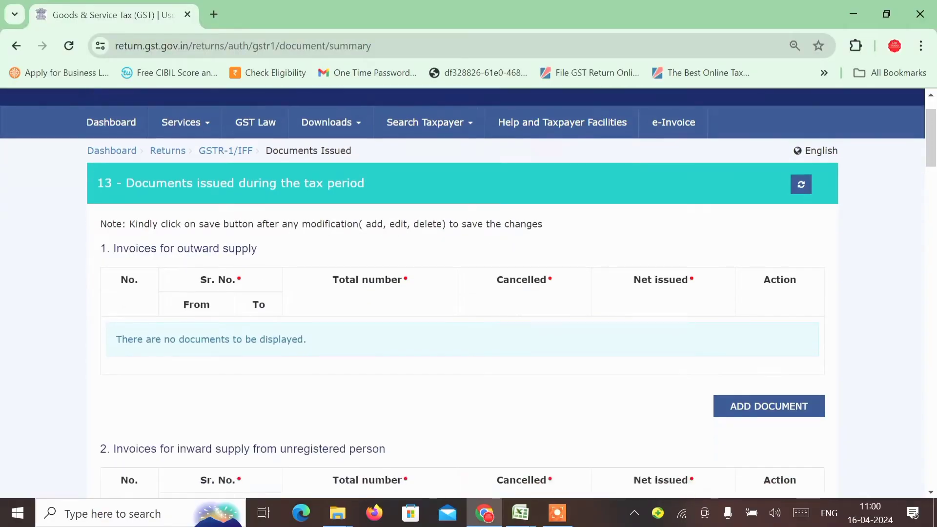
scroll(143, 167, down, 1)
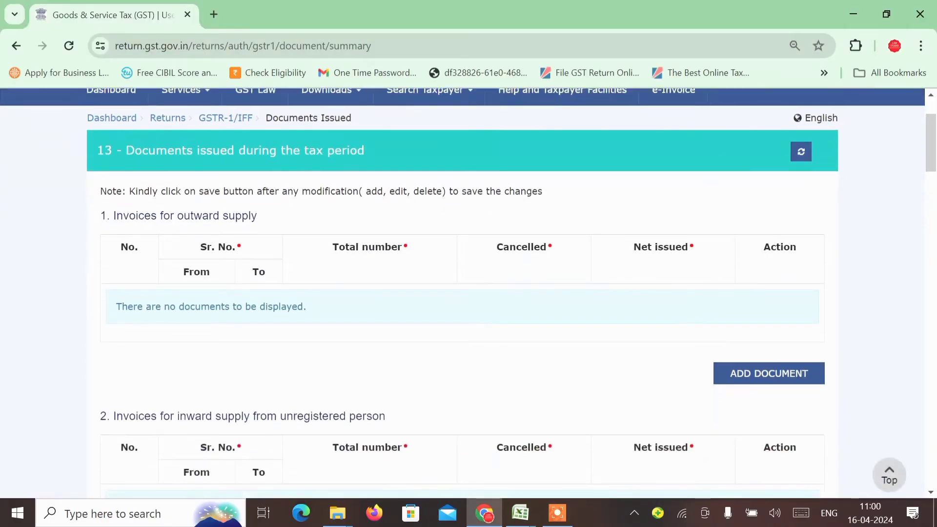
click(769, 372)
click(202, 305)
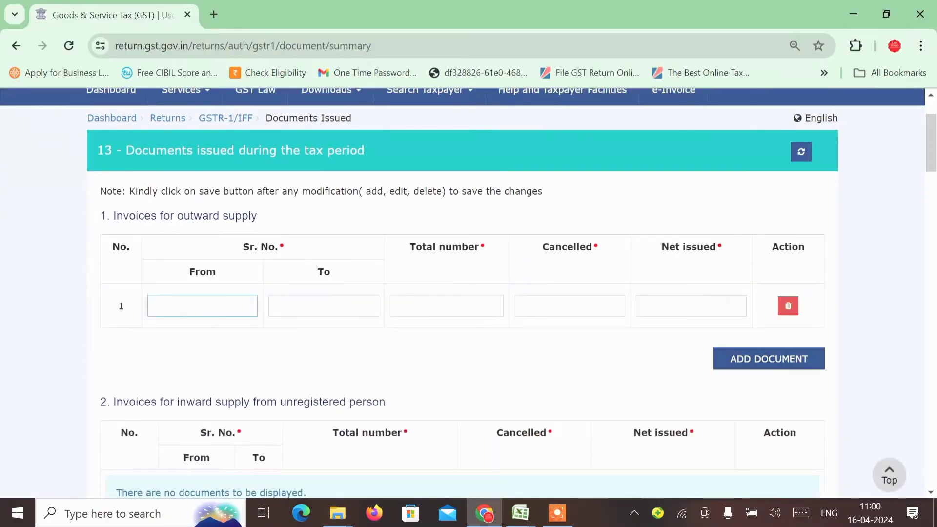
key(alt+Tab)
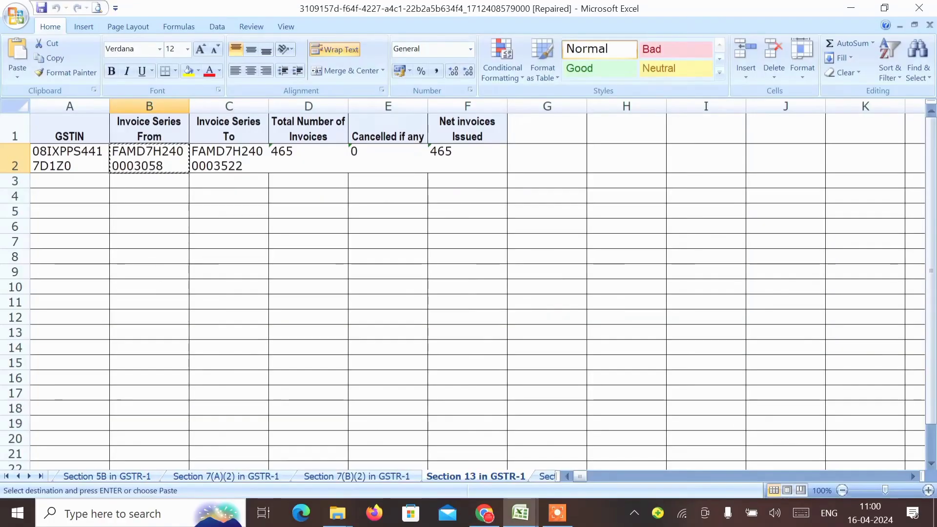
key(Right)
key(ctrl+c)
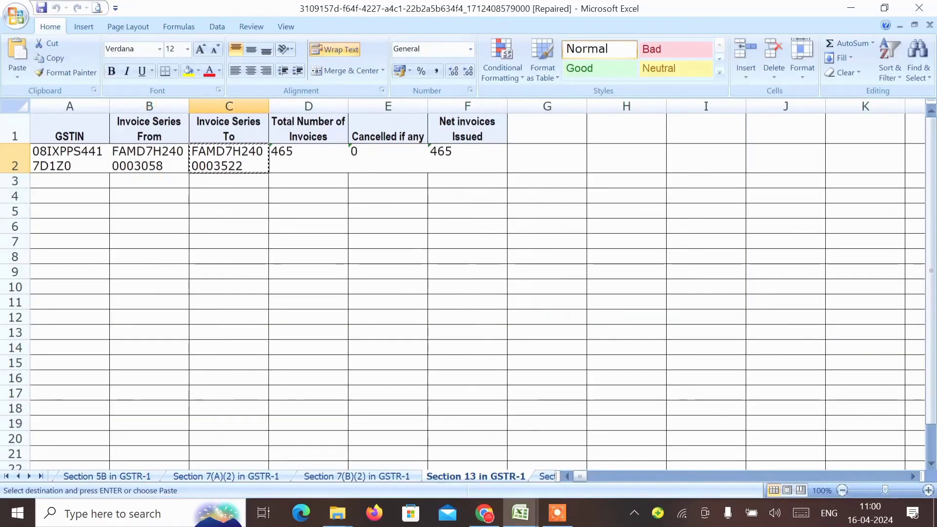
key(alt+Tab)
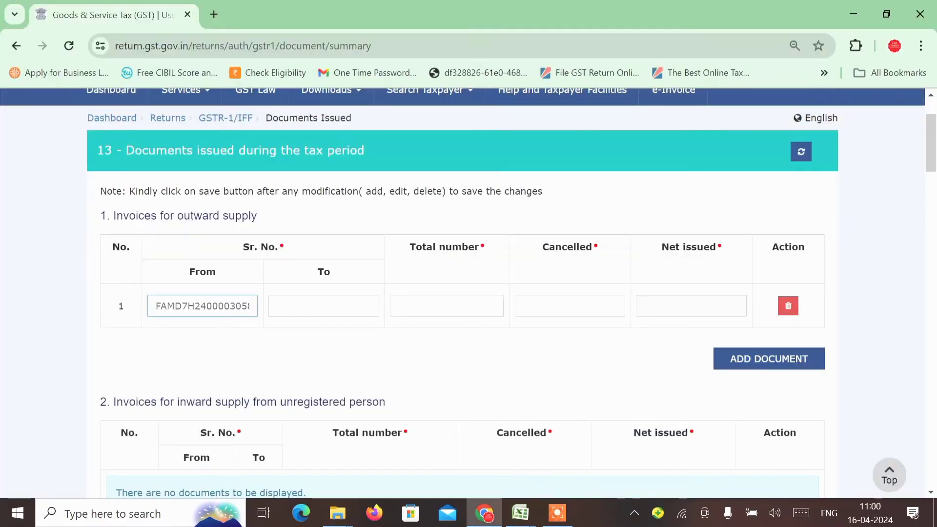
key(Tab)
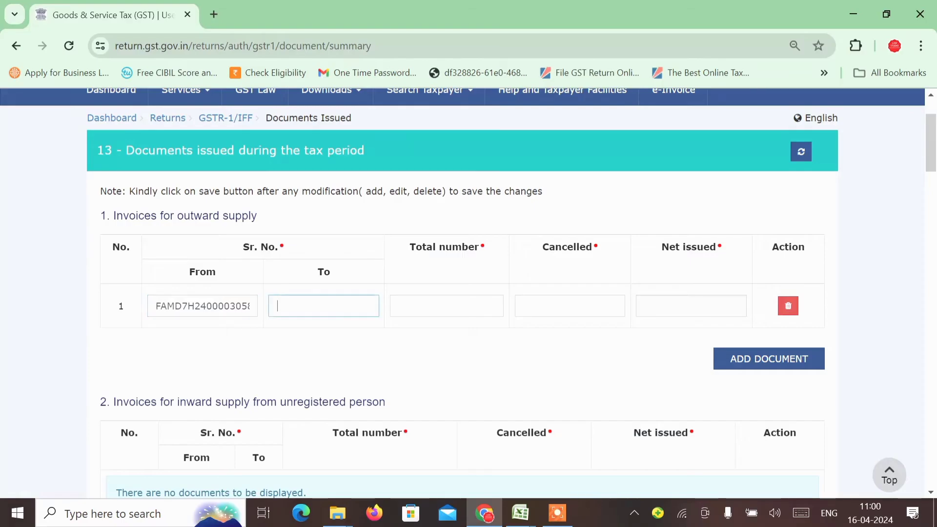
Check the invoice counts in Excel and enter a total number of 465 with 0 cancelled for the document on the GST portal.
key(alt+Tab)
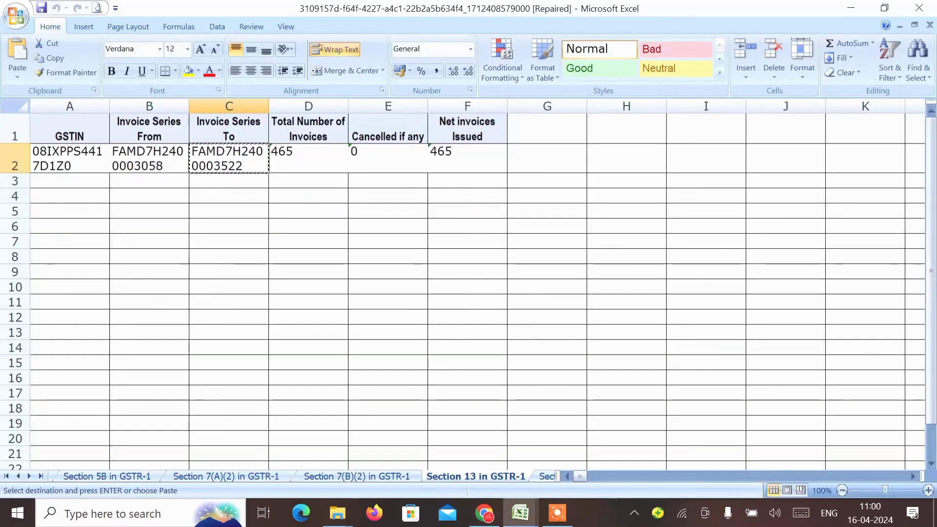
key(Tab)
key(alt+Tab)
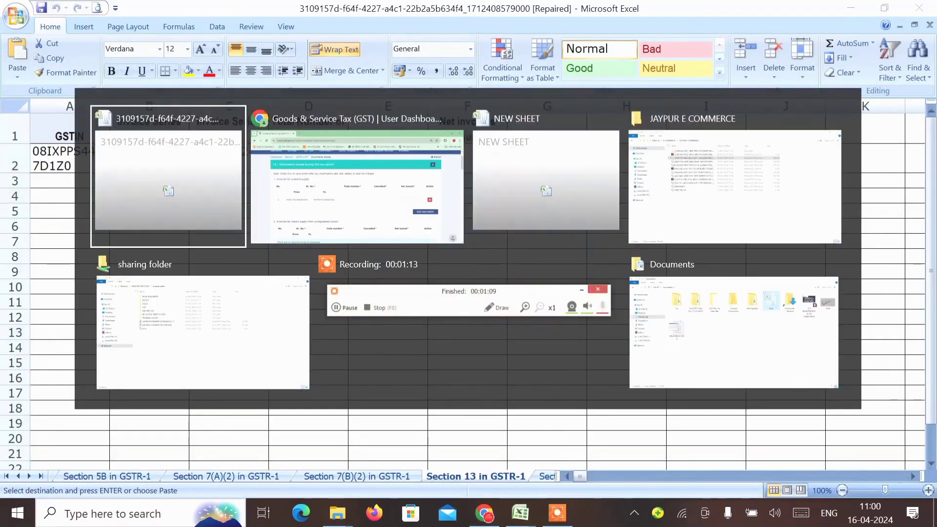
key(Tab)
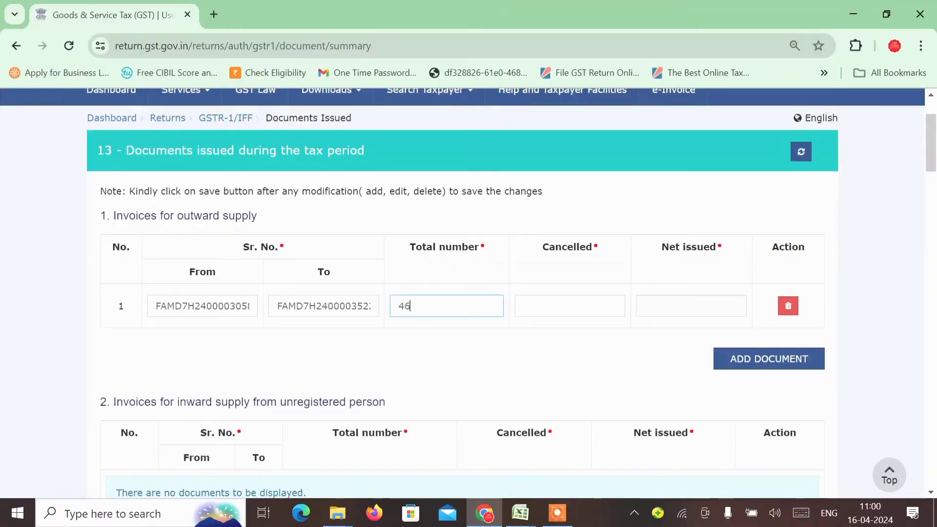
key(Tab)
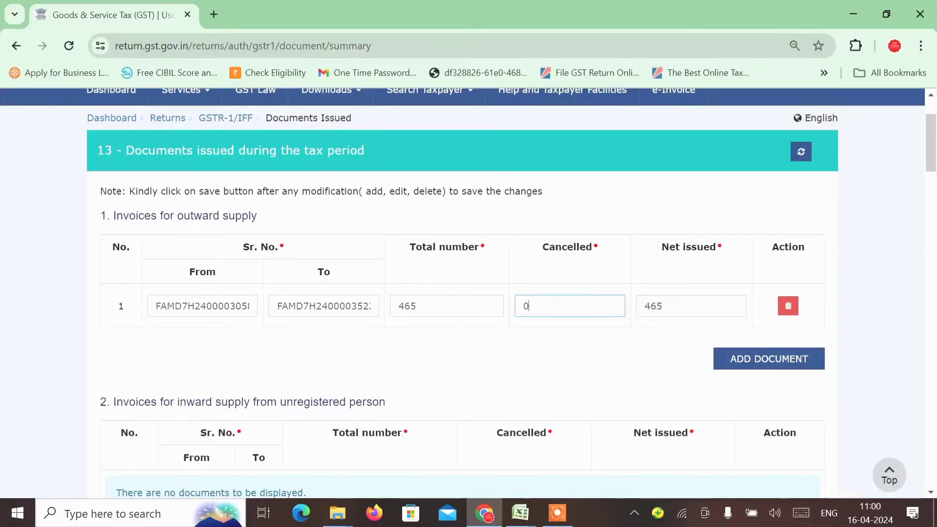
Save the documents issued details and go back from the section.
scroll(469, 293, down, 20)
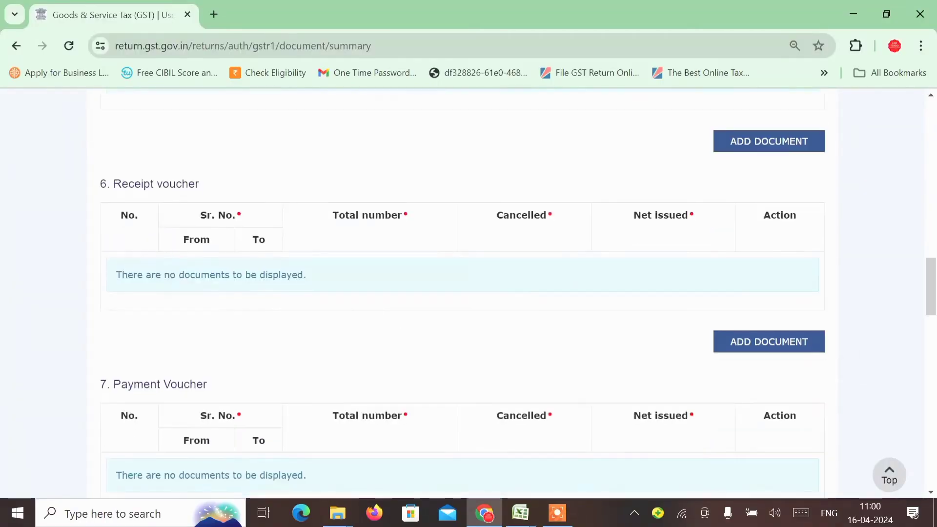
scroll(468, 292, down, 10)
click(795, 400)
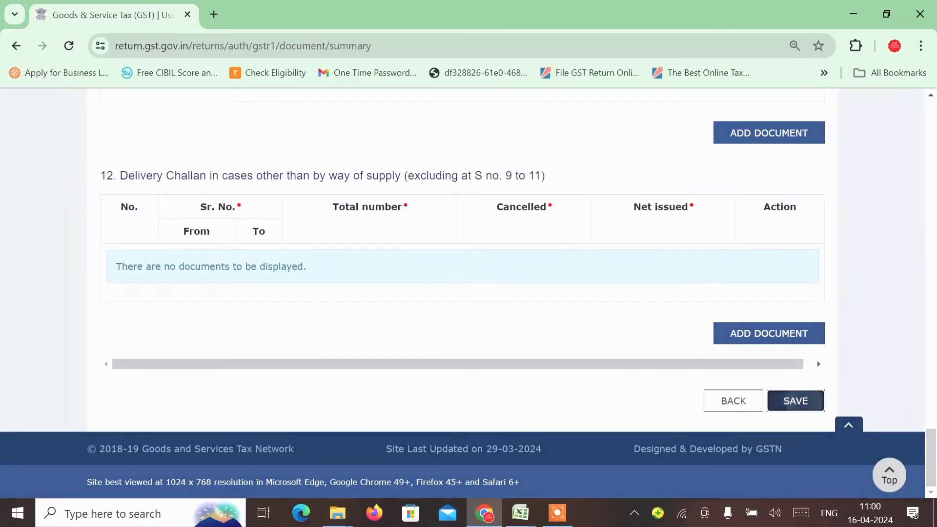
scroll(469, 293, down, 20)
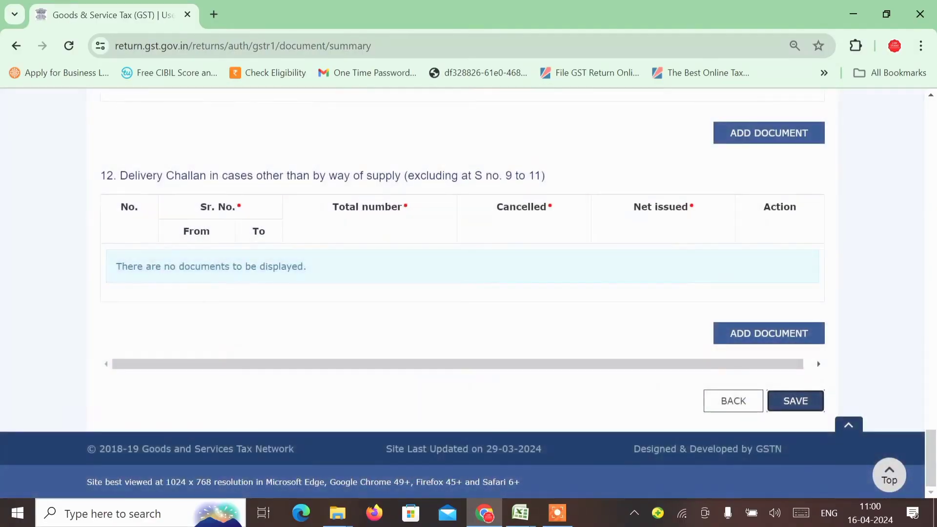
click(733, 401)
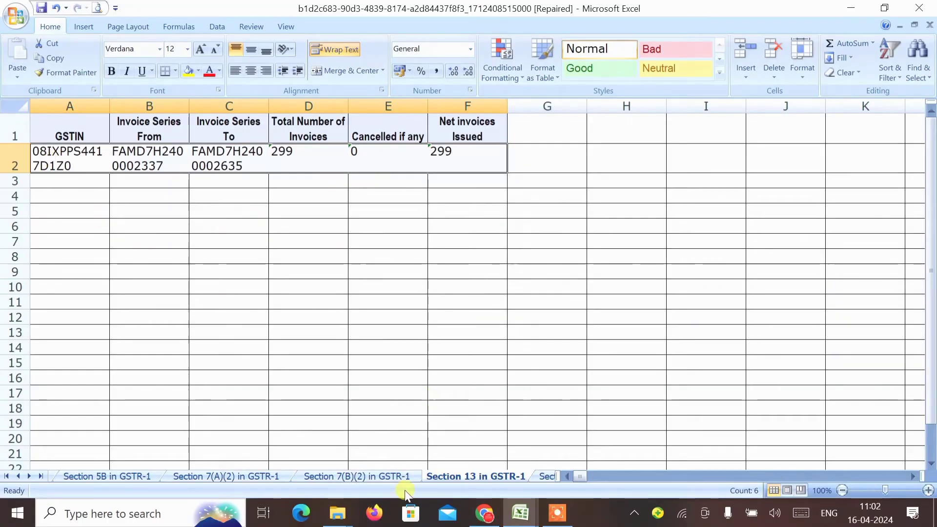
Examine the invoice series and counts in the b1d2c683 workbook's Section 13 sheet, and switch to the portal's outward supply document.
click(101, 165)
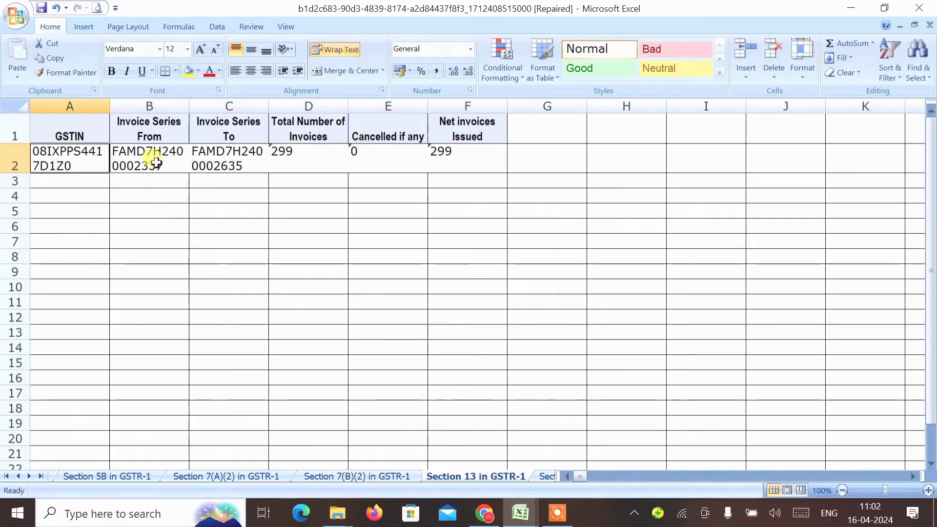
click(156, 163)
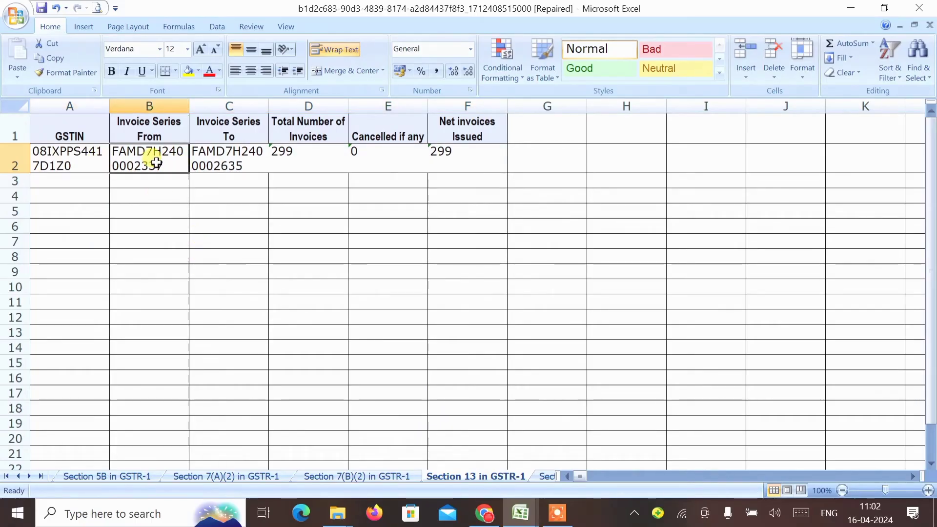
click(232, 166)
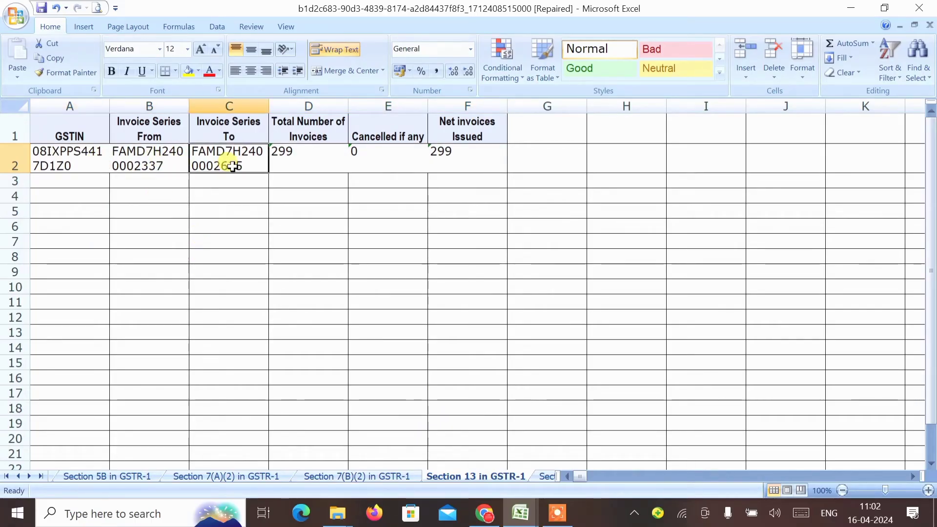
click(298, 162)
click(405, 160)
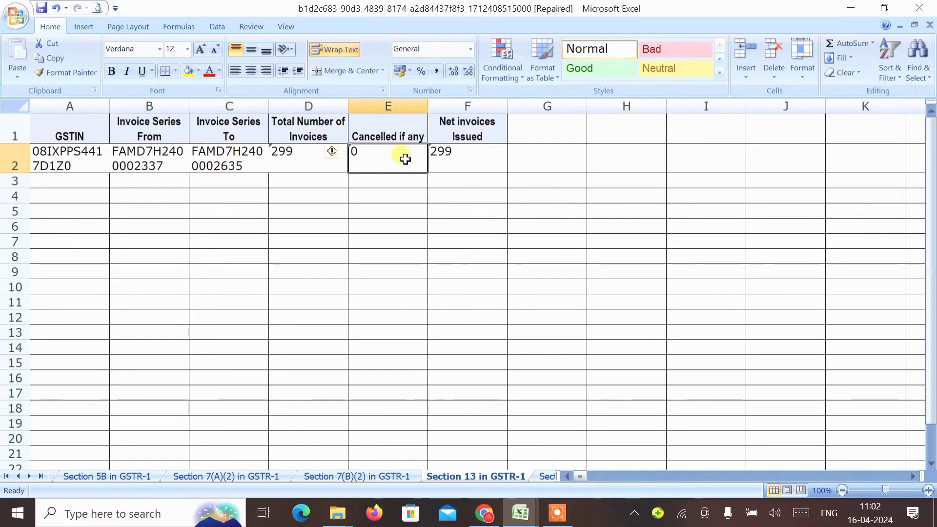
key(alt+Tab)
key(alt+Tab)
key(alt+Tab)
key(alt+Tab)
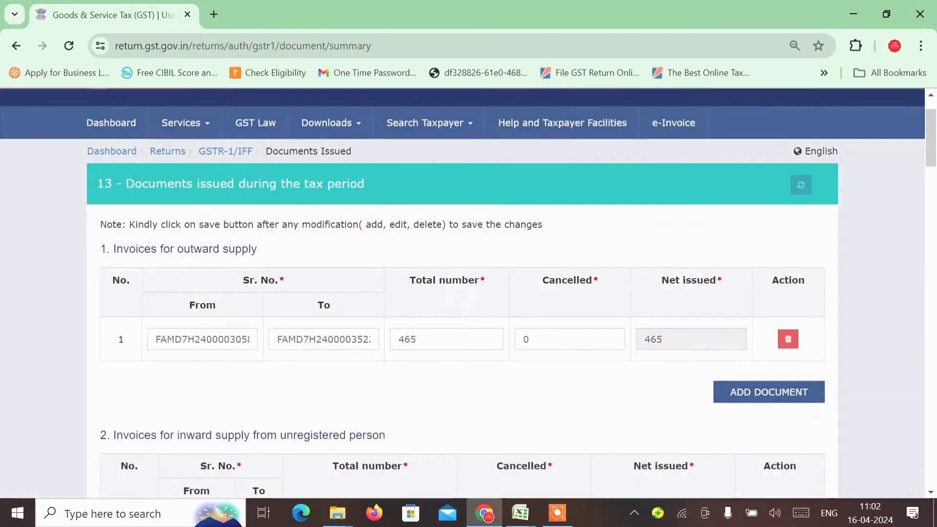
scroll(463, 293, down, 2)
key(alt+Tab)
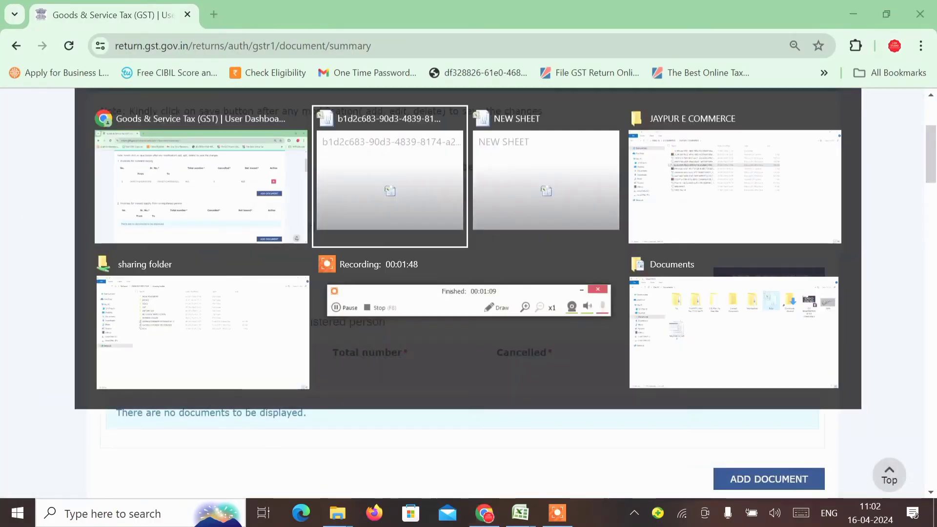
key(Left)
key(Left)
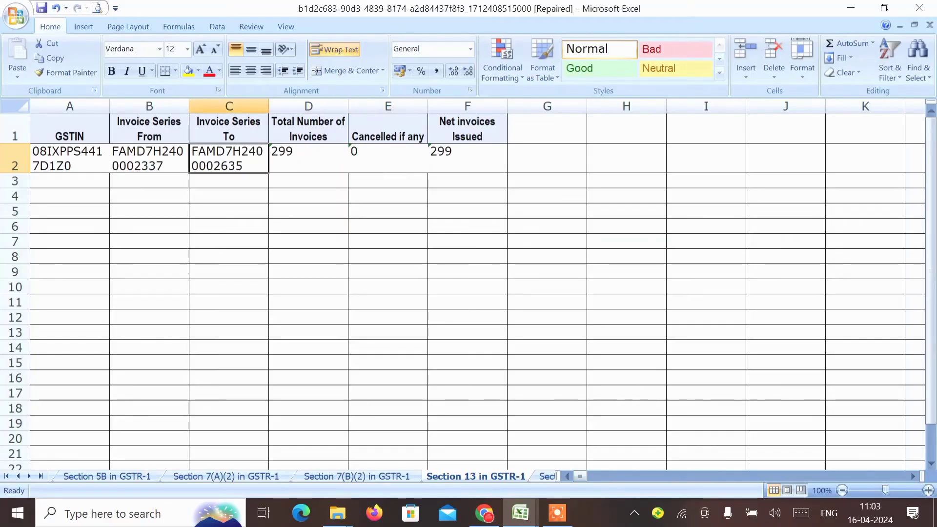
key(Left)
key(ctrl+c)
key(alt+Tab)
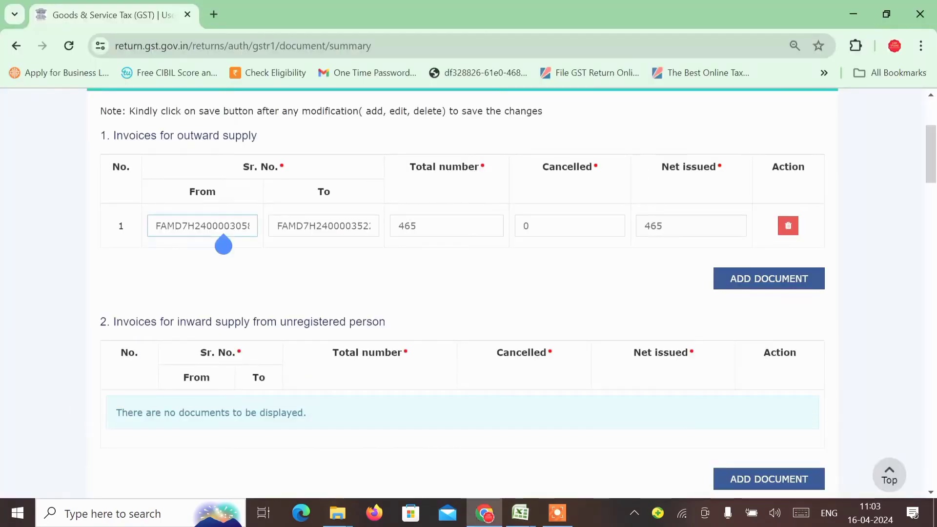
key(Tab)
Switch to the b1d2c683 workbook in Excel and close it without saving the changes.
key(alt+Tab)
key(alt+Tab)
key(alt+Tab)
key(alt+Tab)
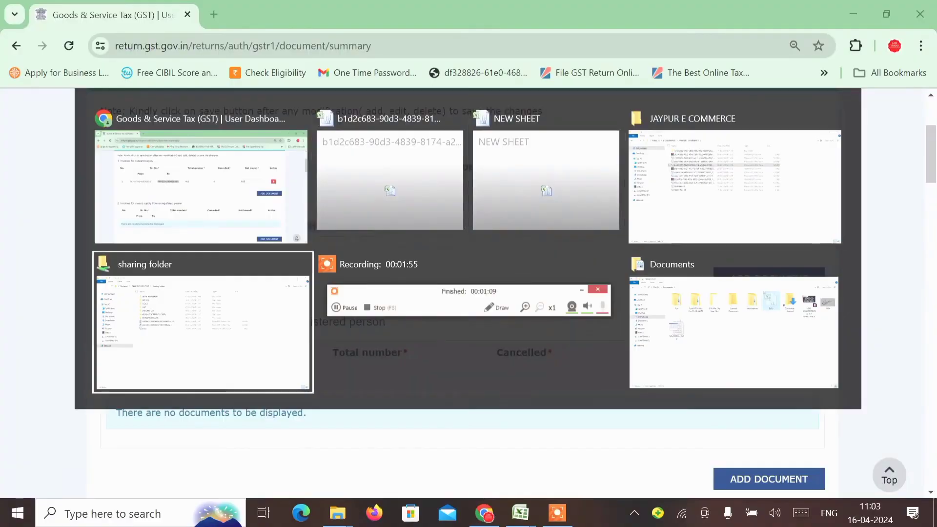
key(alt+Tab)
key(alt+Tab)
key(alt+Tab)
key(alt+Tab)
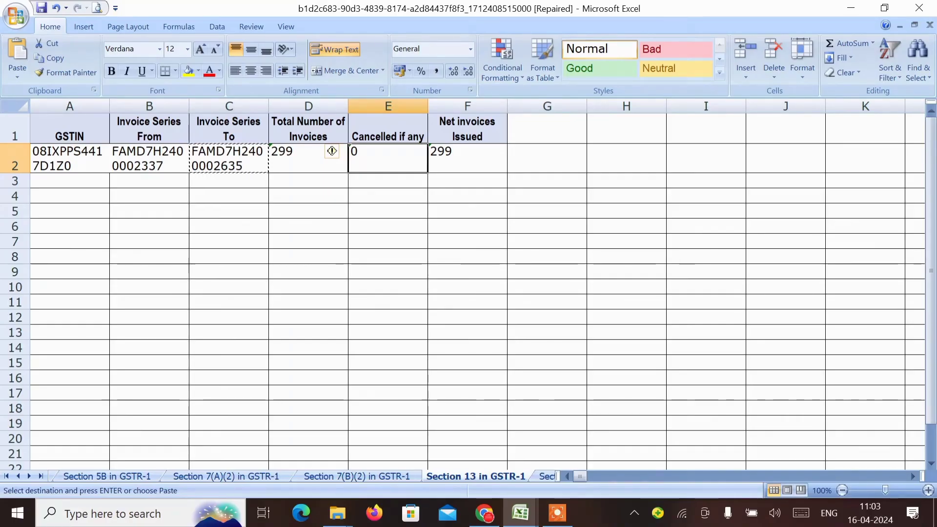
key(alt+F4)
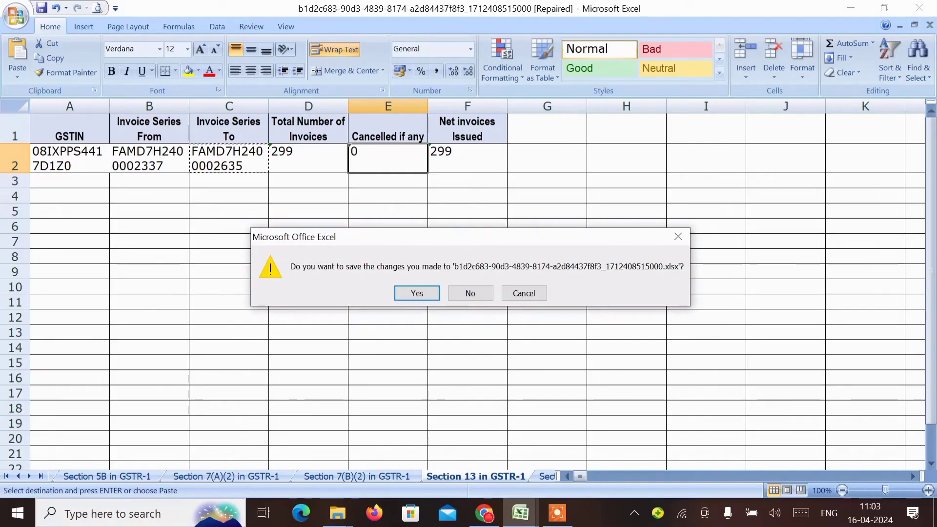
key(n)
Label the three invoice series rows in cells E3 to E5 of NEW SHEET as jan, feb and mar.
key(Up)
key(Up)
key(Up)
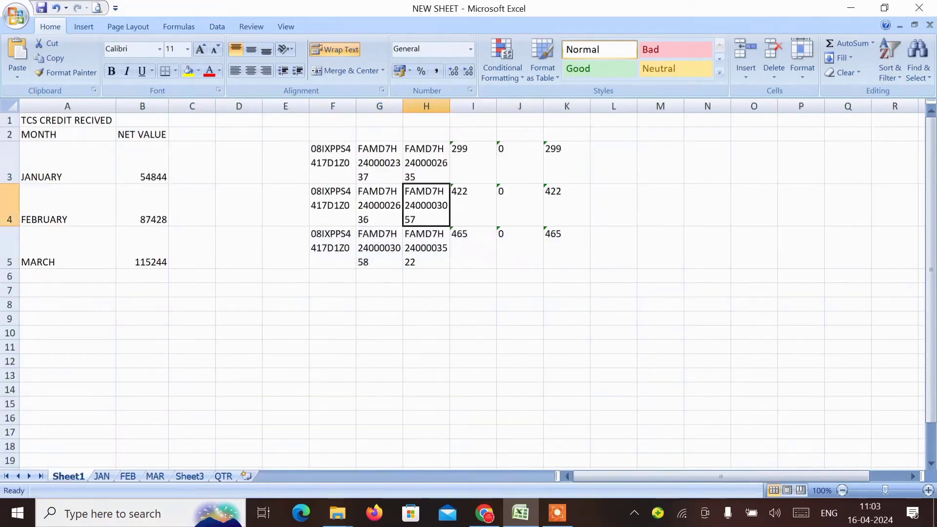
key(Left)
key(Left)
key(Down)
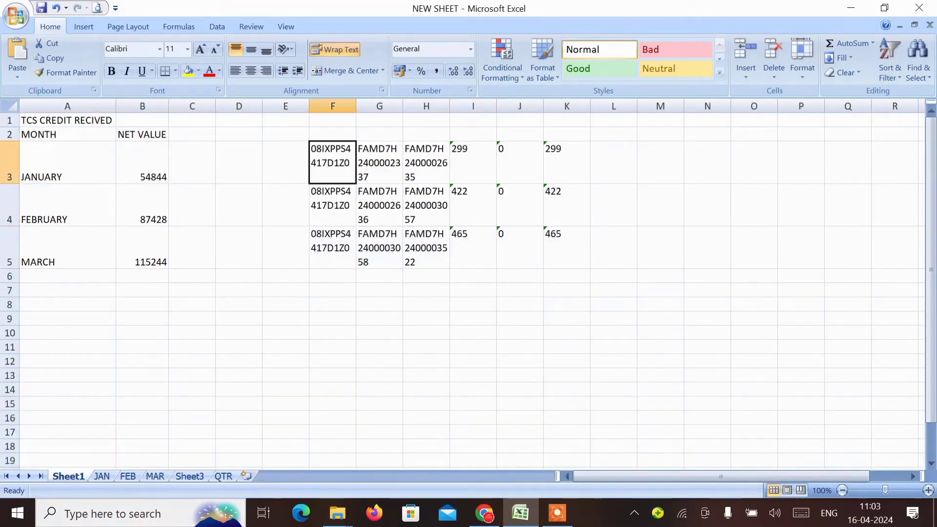
key(Left)
text(jan)
key(Return)
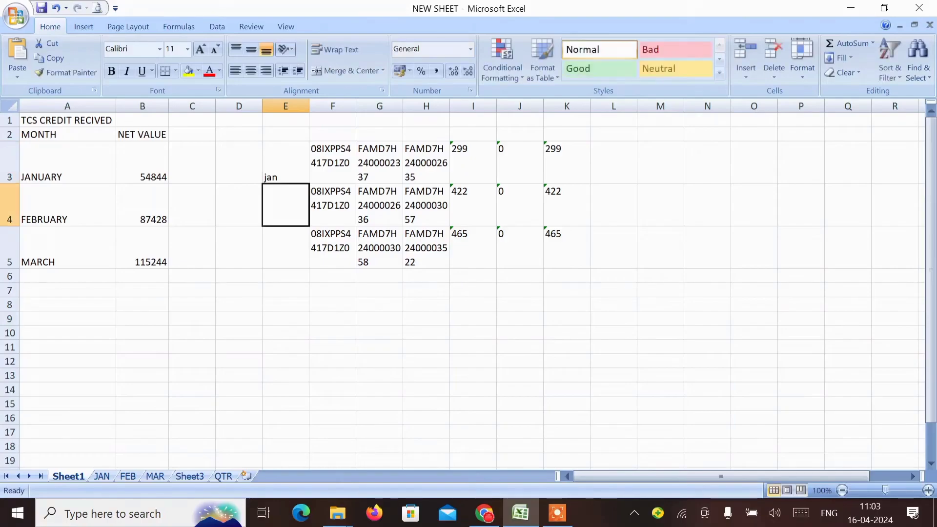
text(f)
key(Escape)
text(feb)
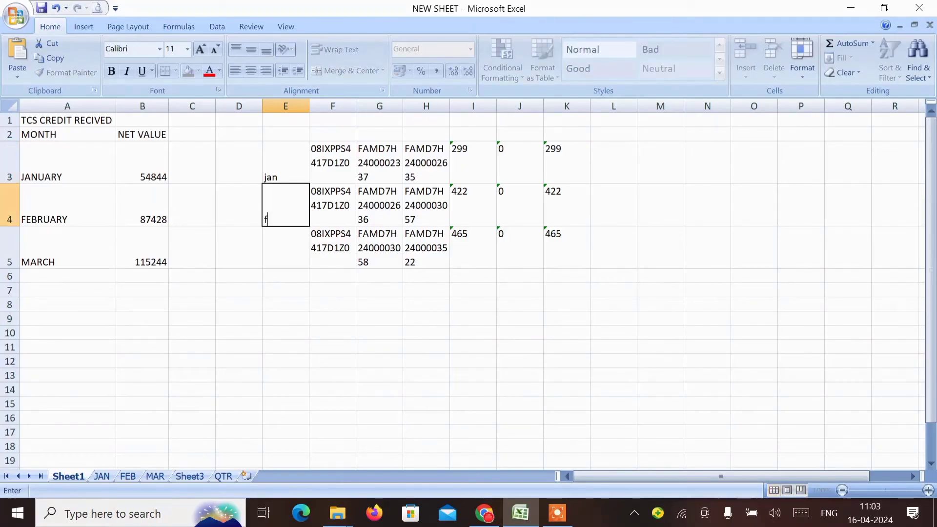
key(Return)
text(mar)
key(Return)
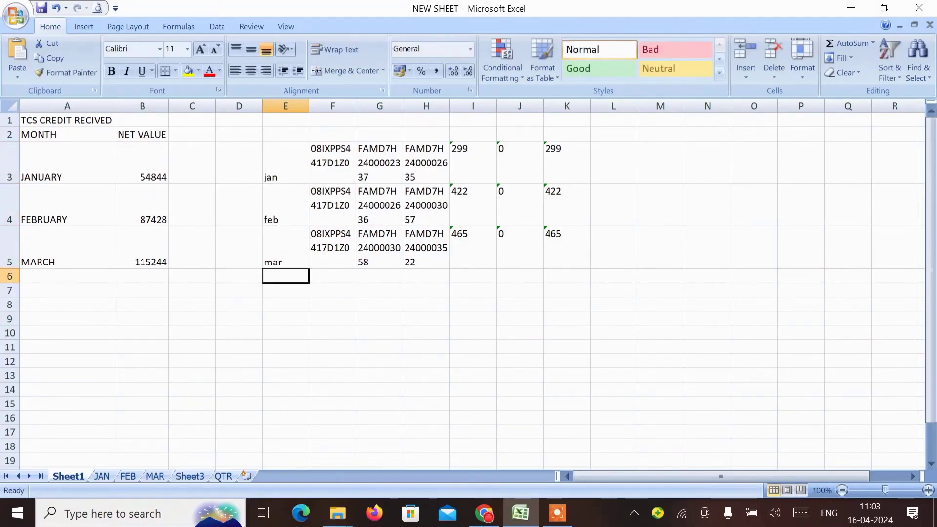
key(Up)
key(Up)
key(Up)
key(Right)
key(Right)
key(ctrl+c)
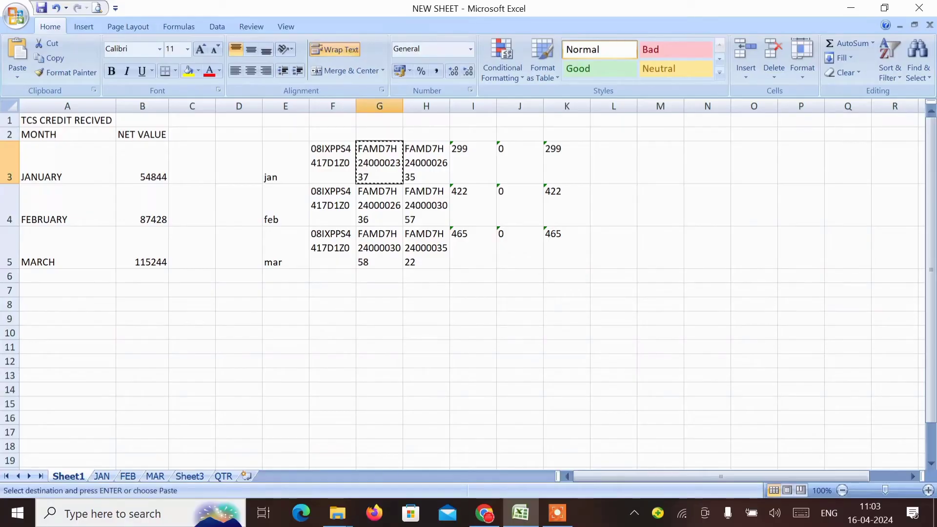
key(alt+Tab)
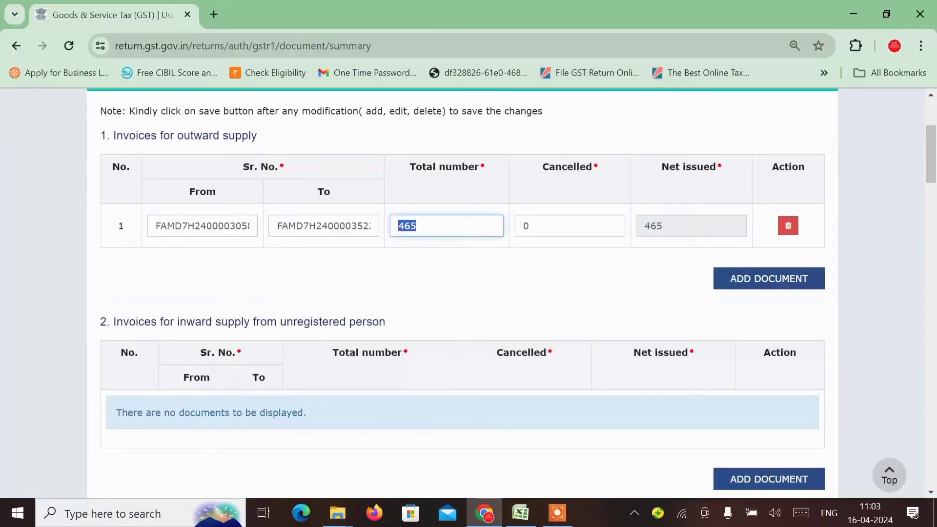
key(shift+Tab)
key(shift+Tab)
key(ctrl+v)
key(Tab)
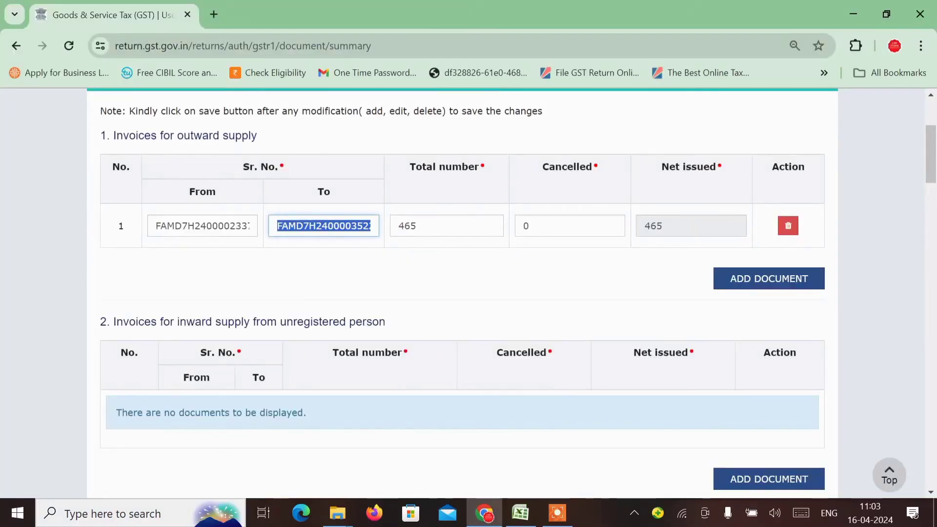
key(alt+Tab)
key(Tab)
key(Tab)
key(Tab)
key(Tab)
key(Tab)
key(Tab)
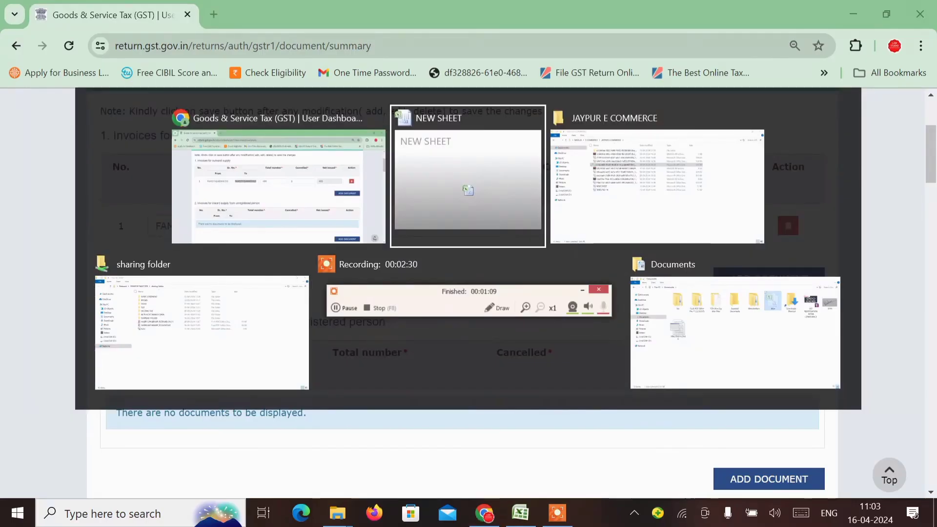
key(Down)
key(Down)
key(Right)
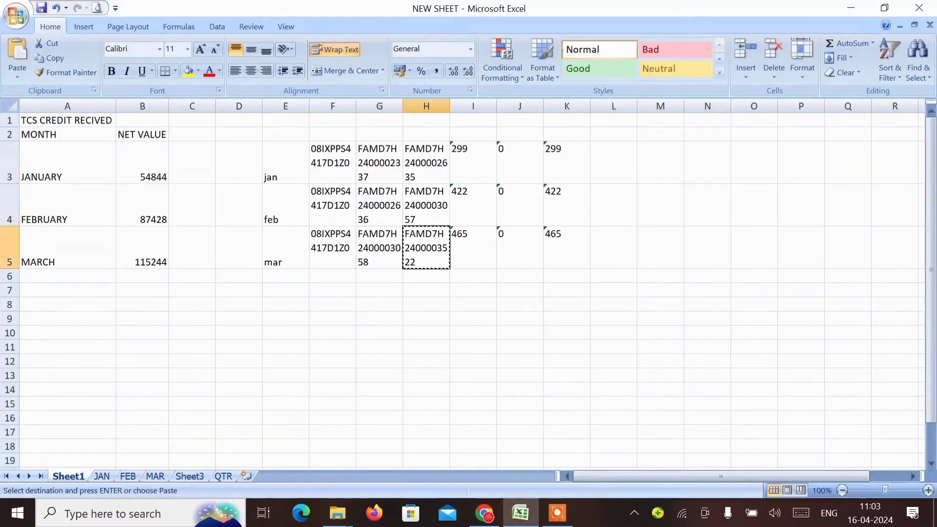
key(alt+Tab)
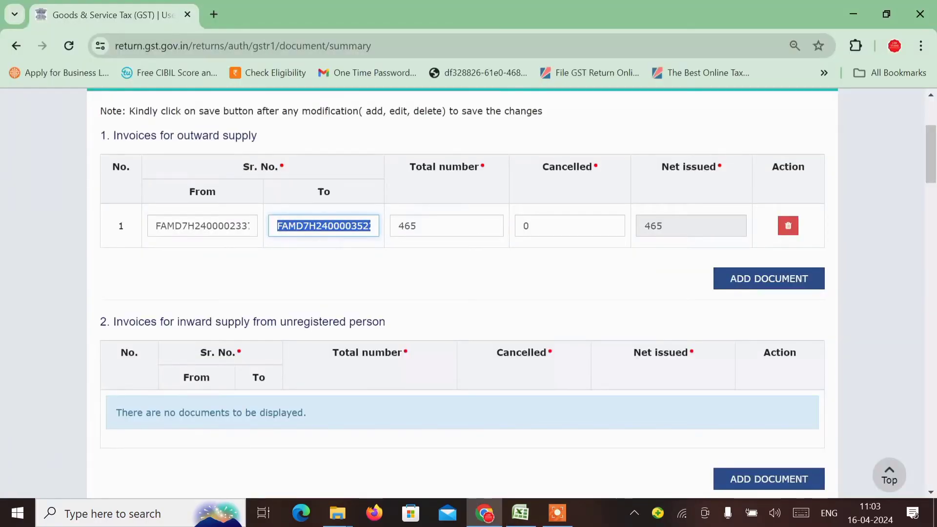
key(ctrl+v)
key(Tab)
Convert the monthly invoice counts in cells I3 to I5 of NEW SHEET from text to numbers in Excel.
key(alt+Tab)
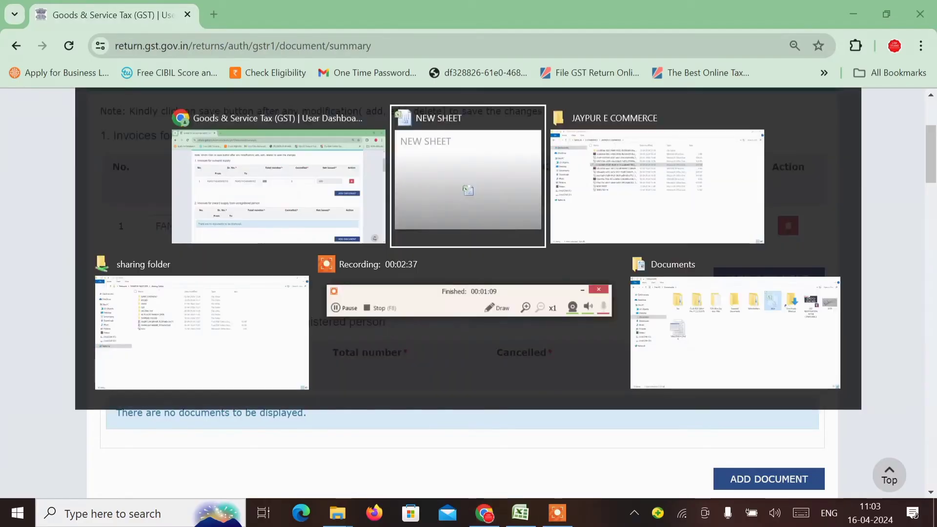
drag(433, 234, 433, 148)
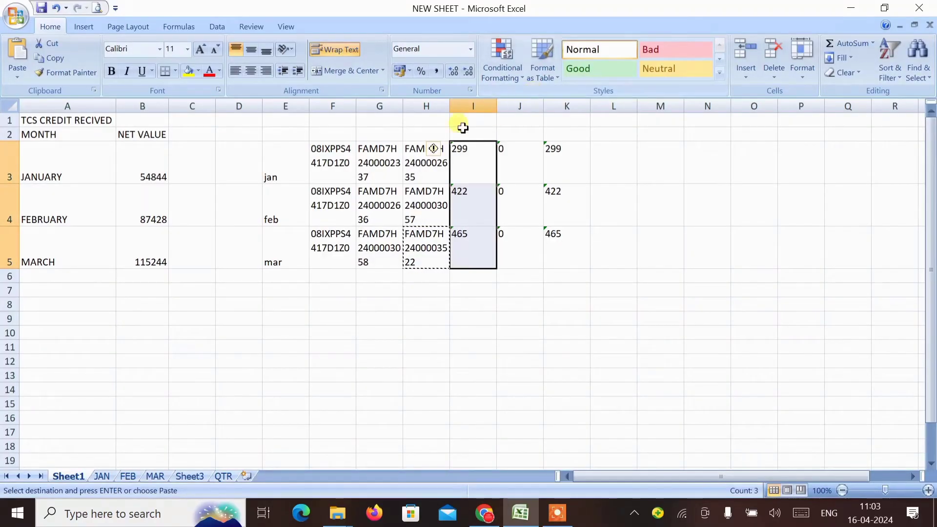
click(436, 150)
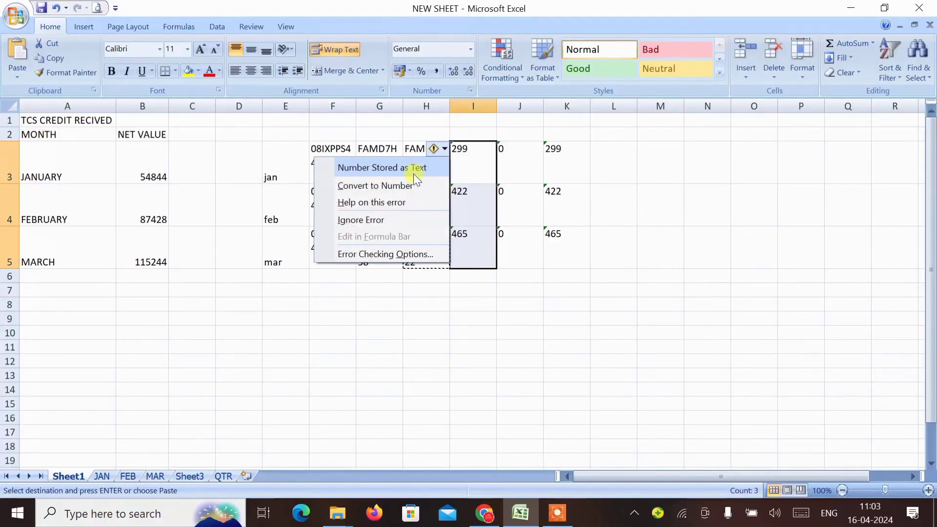
click(404, 184)
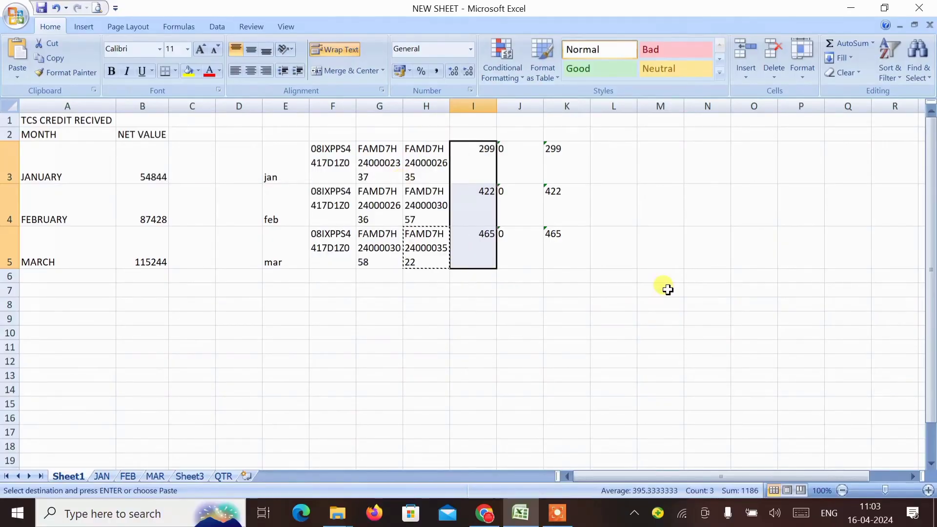
Set the outward supply document's total number to 1186 on the GST portal and save the Documents Issued section.
key(alt+Tab)
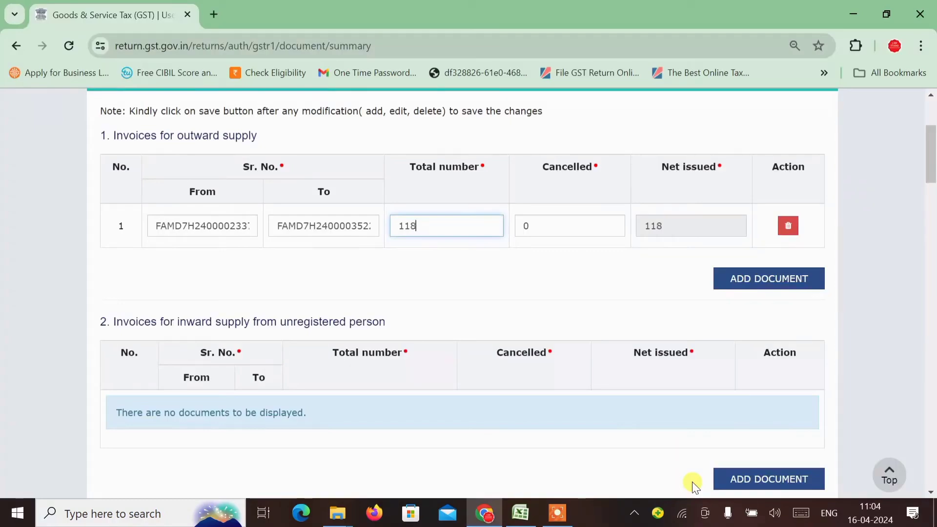
click(577, 219)
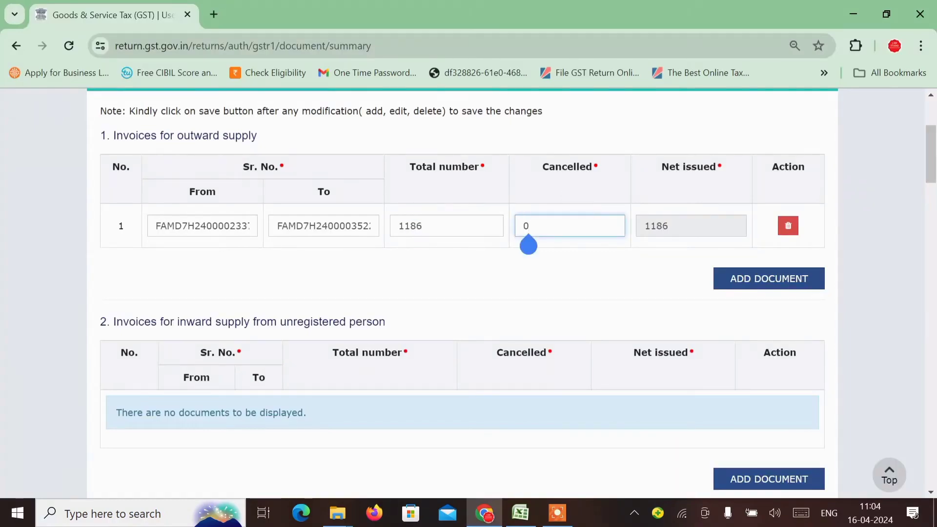
scroll(506, 293, down, 1)
scroll(468, 292, down, 20)
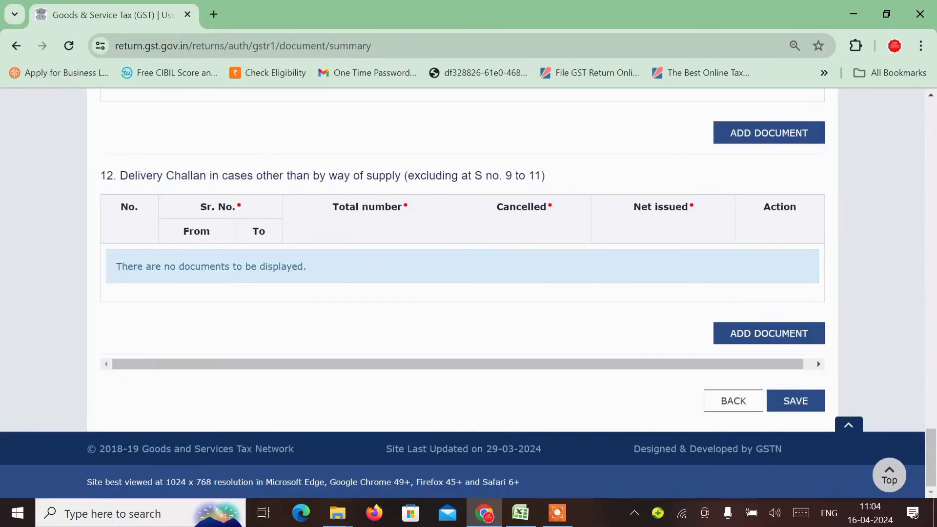
click(795, 401)
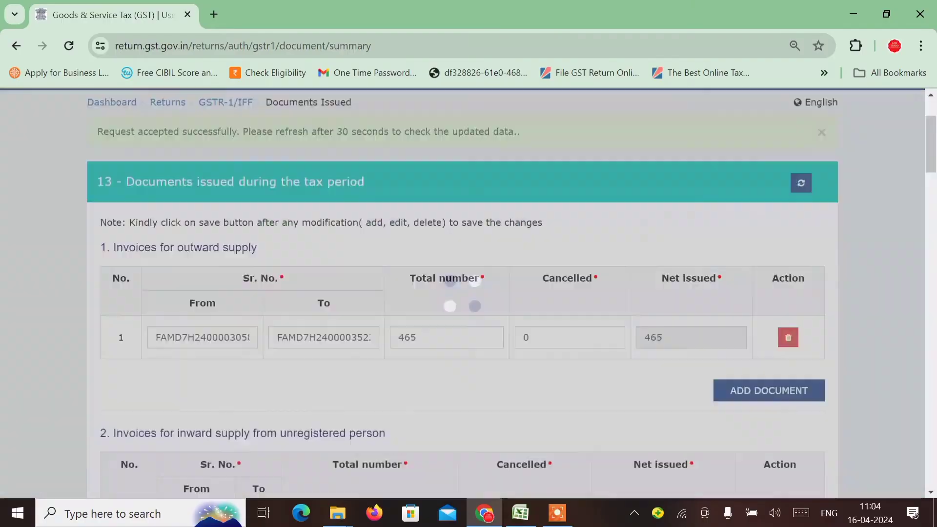
Go back to the GSTR-1 summary and start a new TCS record in section 14 - Supplies made through ECO.
scroll(469, 293, down, 20)
scroll(469, 292, down, 2)
click(733, 400)
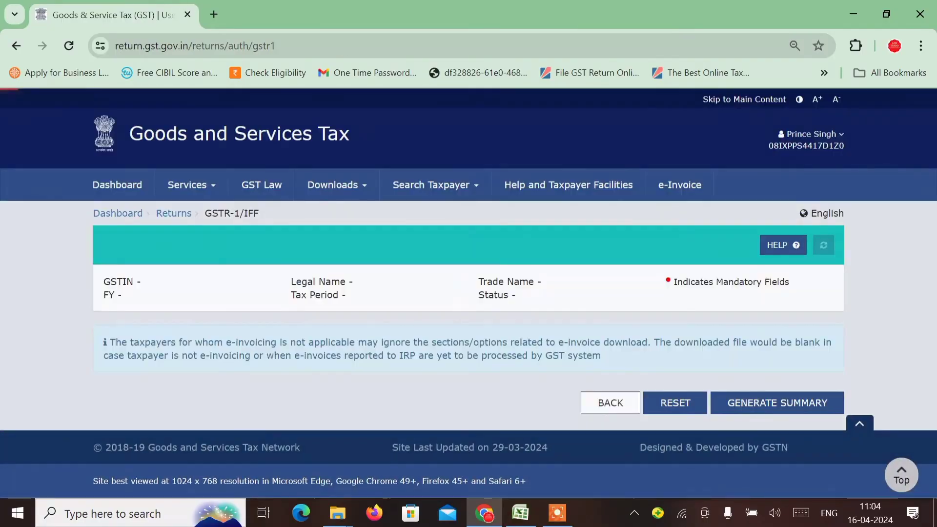
scroll(469, 293, down, 10)
scroll(750, 352, up, 4)
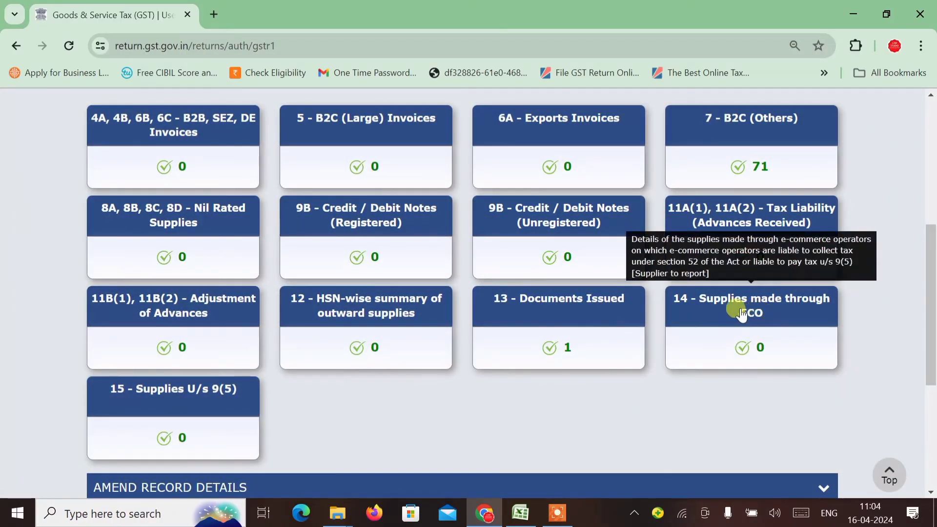
click(700, 310)
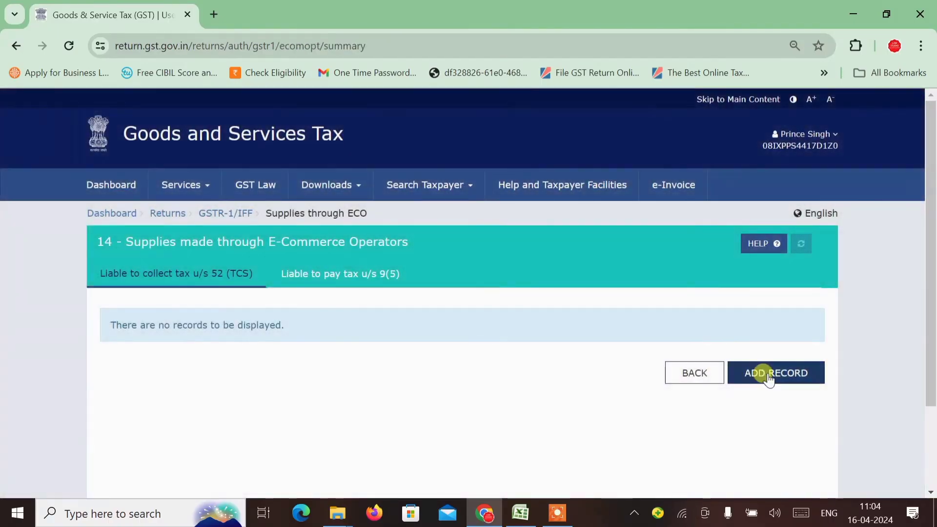
click(768, 373)
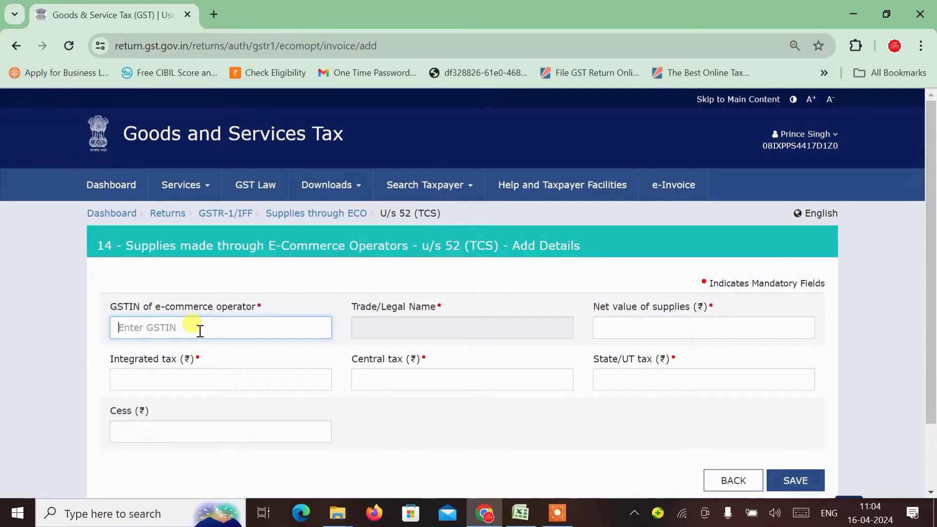
Search the TDS and TCS credit received returns for March of financial year 2023-24 and view the filed form.
click(194, 190)
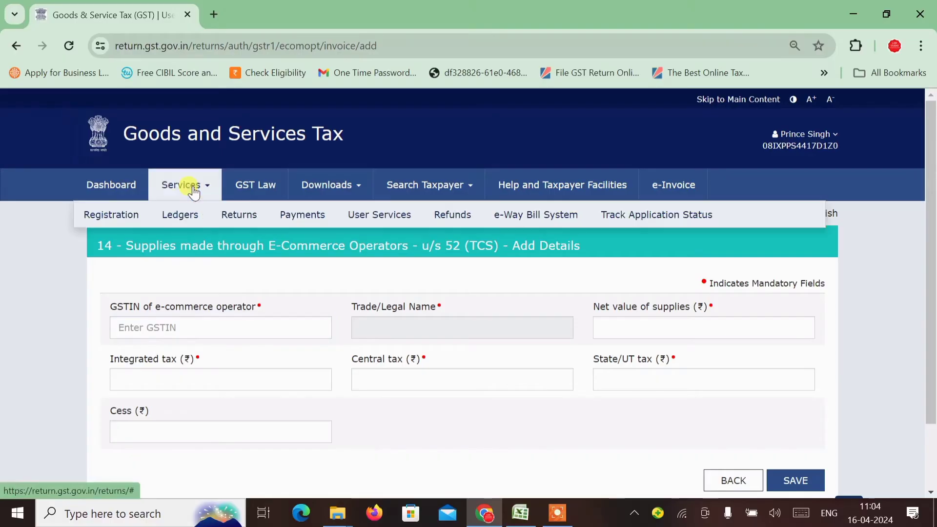
mouse_move(231, 233)
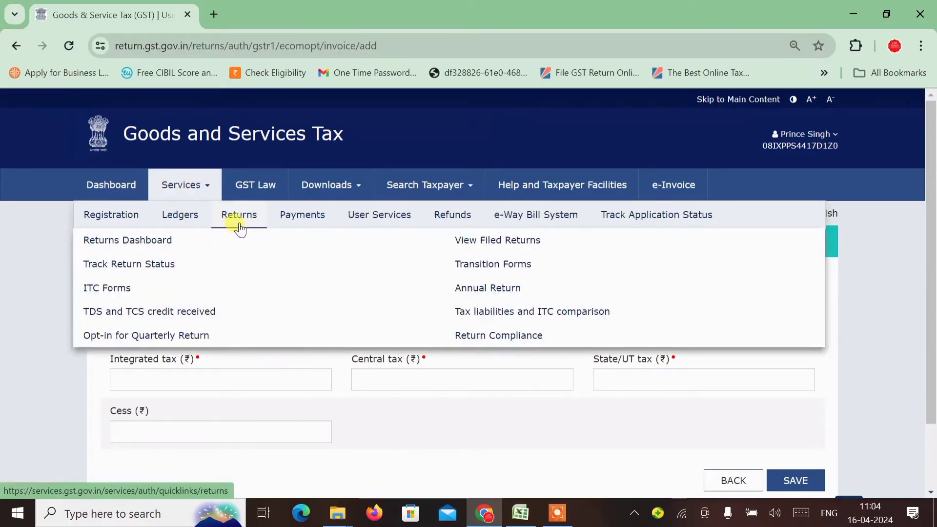
click(150, 311)
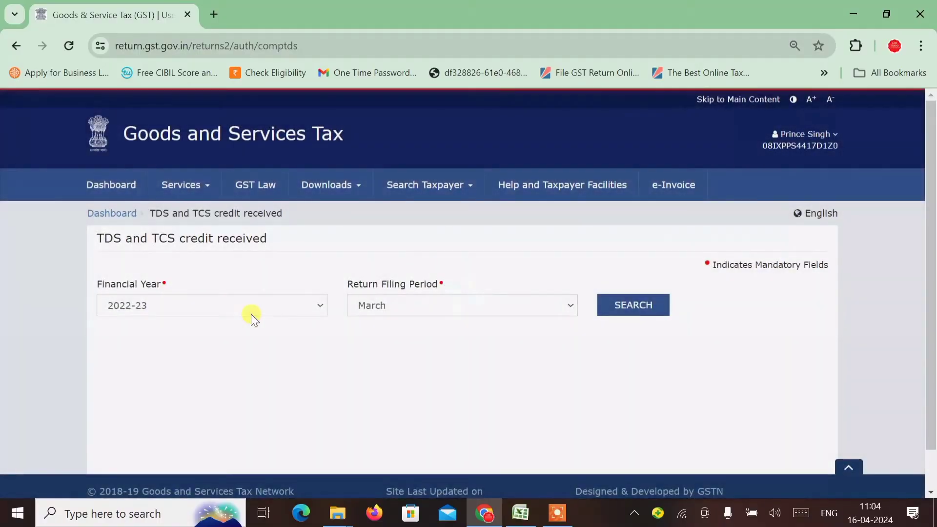
click(251, 311)
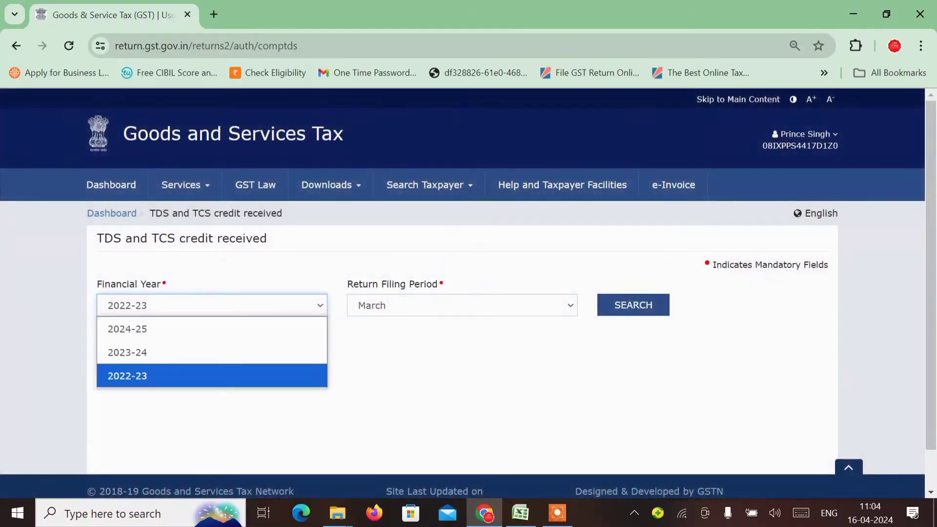
click(223, 358)
click(641, 305)
scroll(641, 305, down, 6)
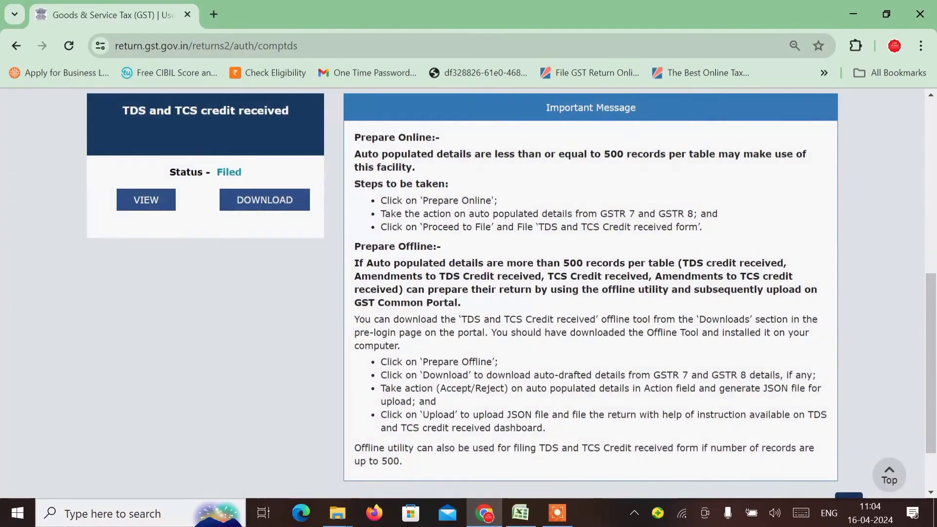
click(146, 200)
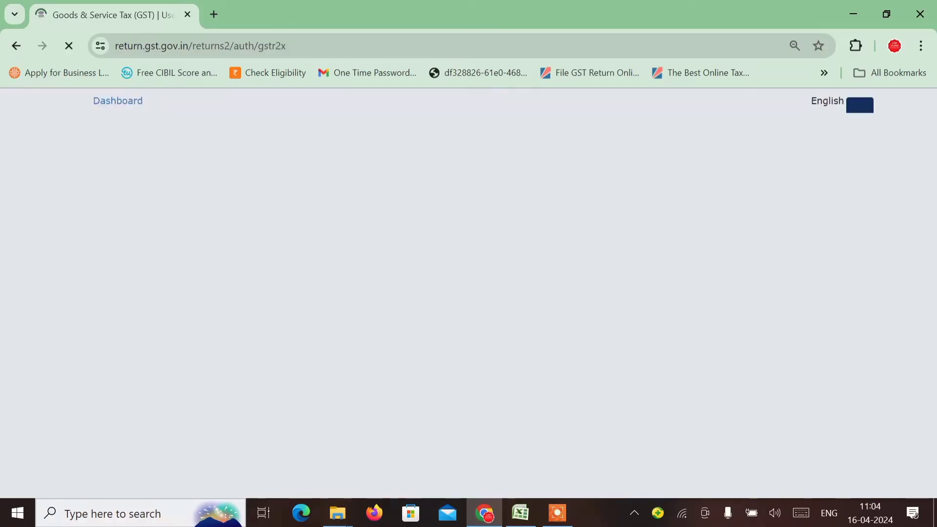
Open the TCS credit received records and copy the GSTIN of the collector Flipkart Internet Private Limited.
scroll(146, 200, down, 3)
scroll(151, 238, down, 5)
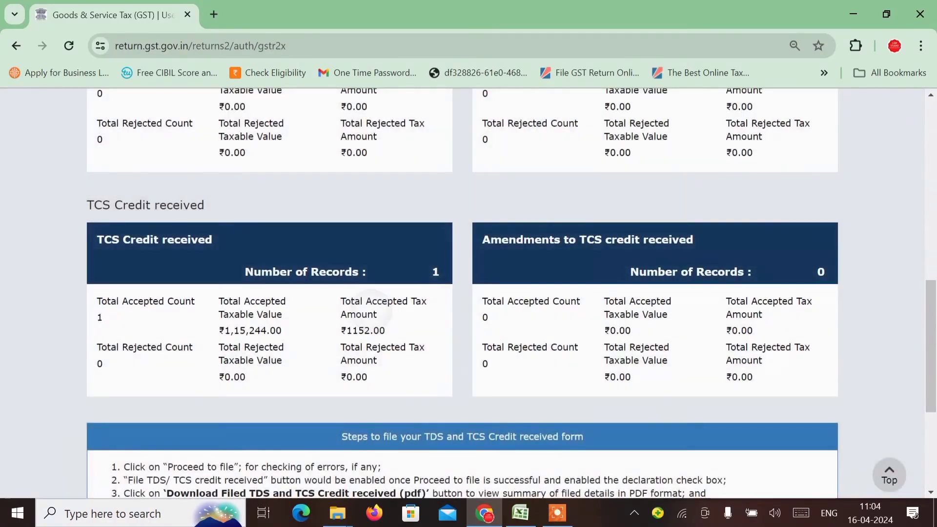
click(151, 239)
scroll(150, 238, down, 3)
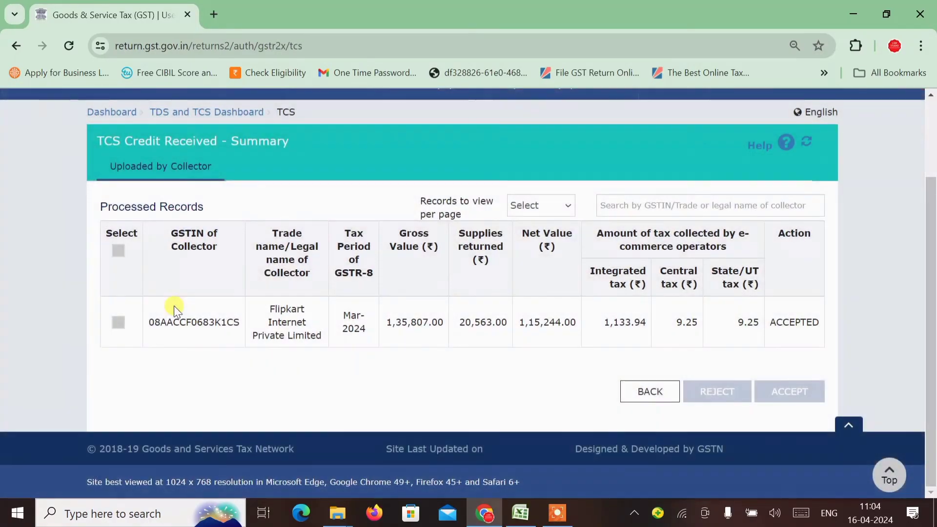
double_click(178, 323)
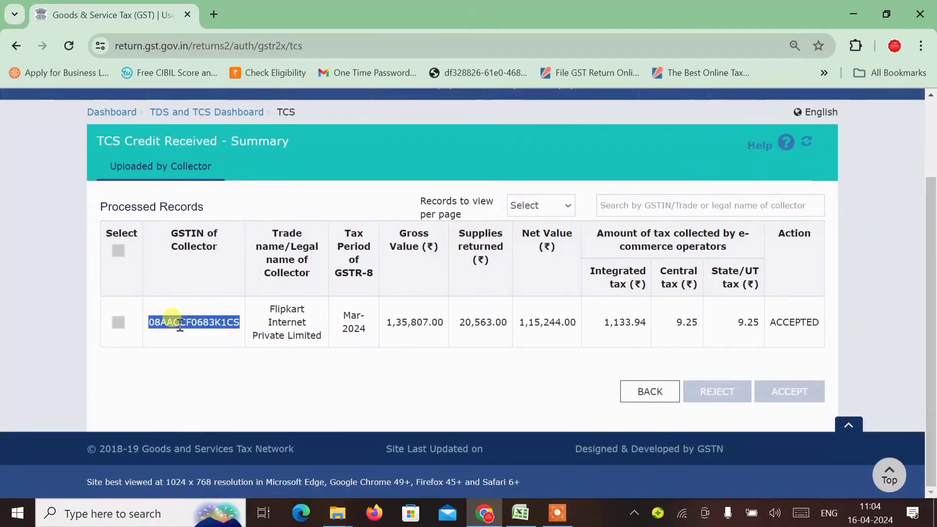
Switch to Excel, close the NEW SHEET workbook with its changes saved, and return to the GST portal in Chrome.
key(alt+Tab)
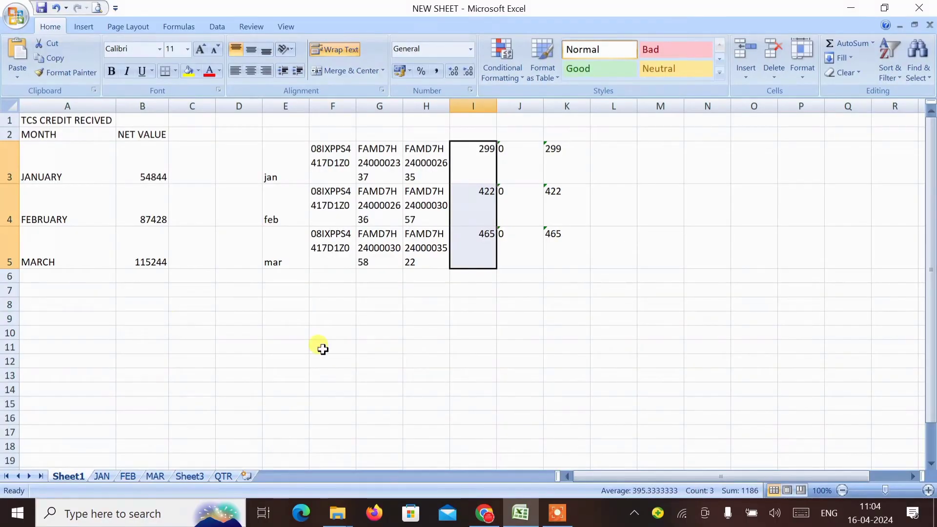
click(918, 8)
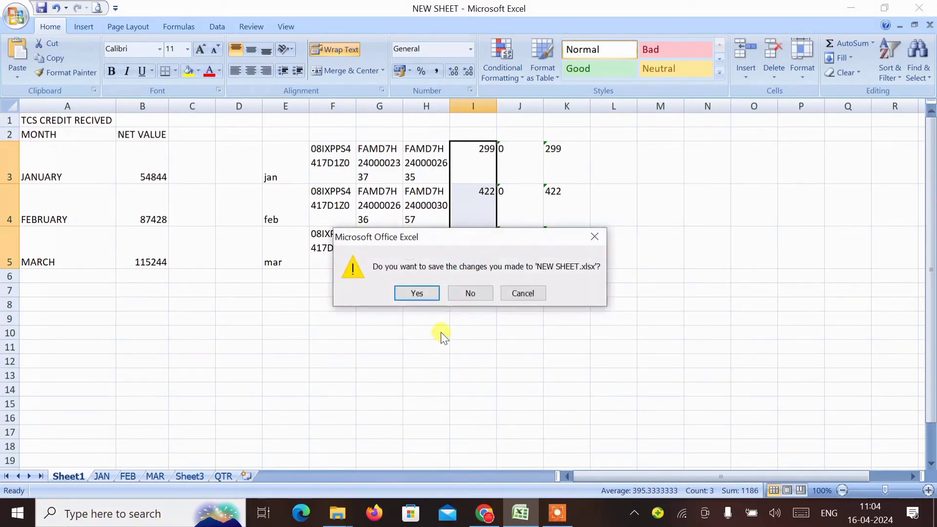
click(420, 294)
key(alt+Tab)
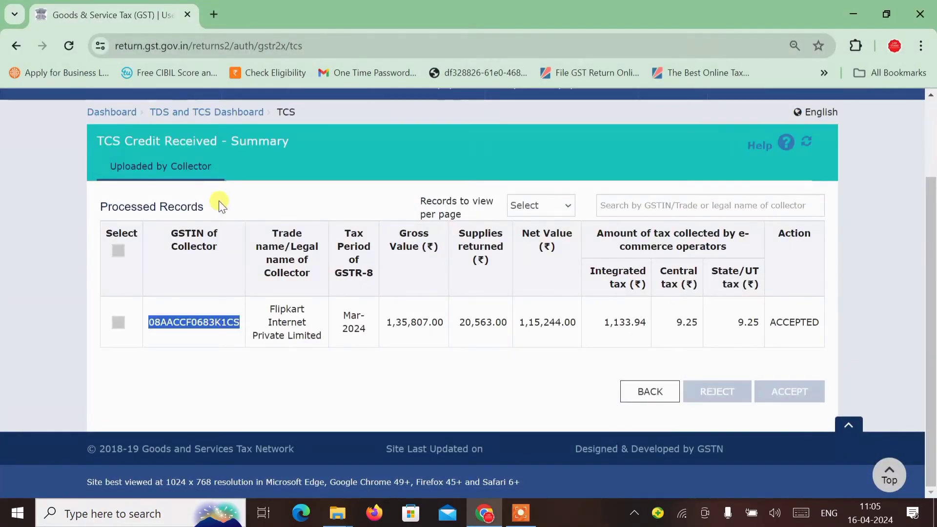
Go back to the dashboard and search the returns to file for financial year 2023-24, Quarter 4 (Jan - Mar), period March.
click(111, 112)
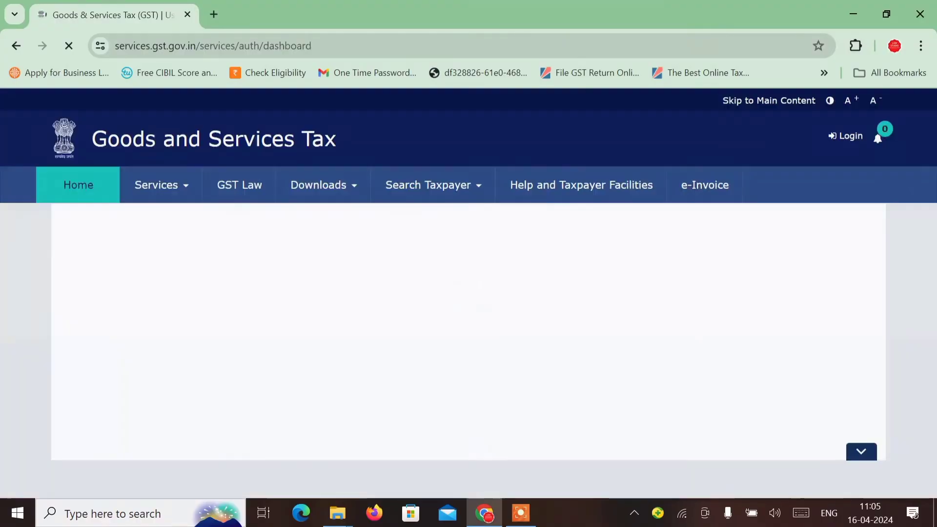
scroll(468, 293, down, 4)
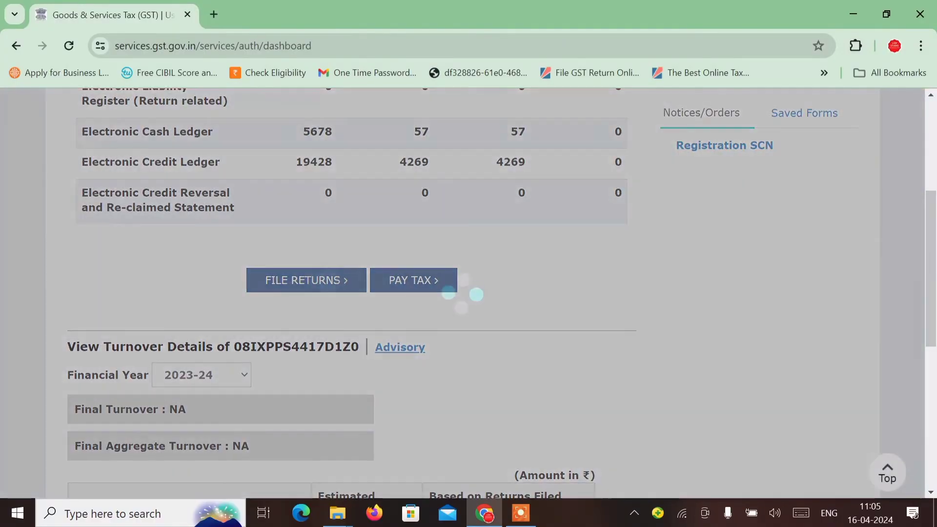
click(306, 280)
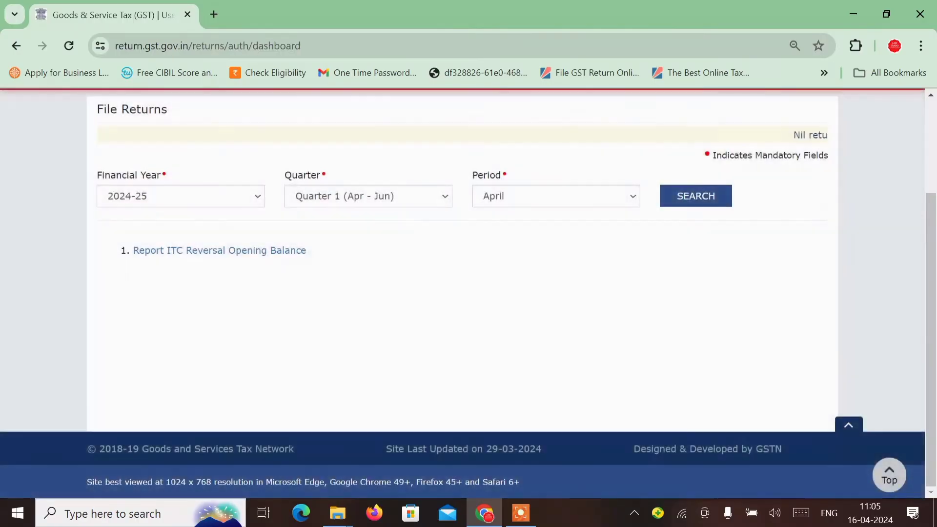
click(181, 196)
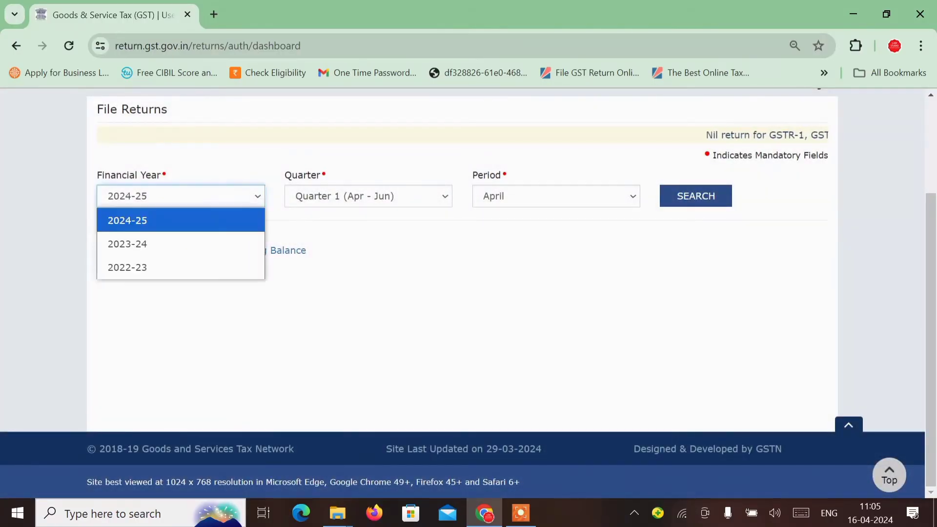
click(181, 244)
click(695, 196)
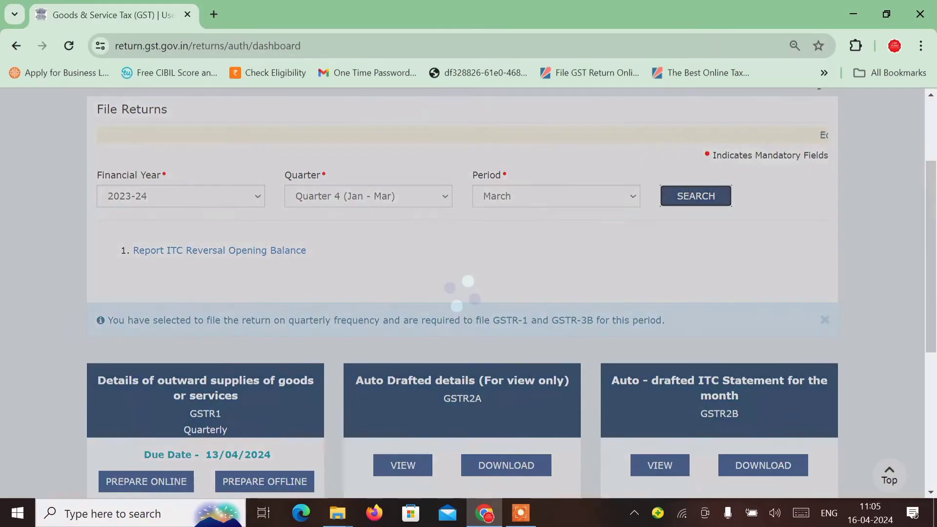
Open the quarterly GSTR-1 for online preparation and start a new TCS record in section 14 - Supplies made through ECO.
scroll(462, 293, down, 5)
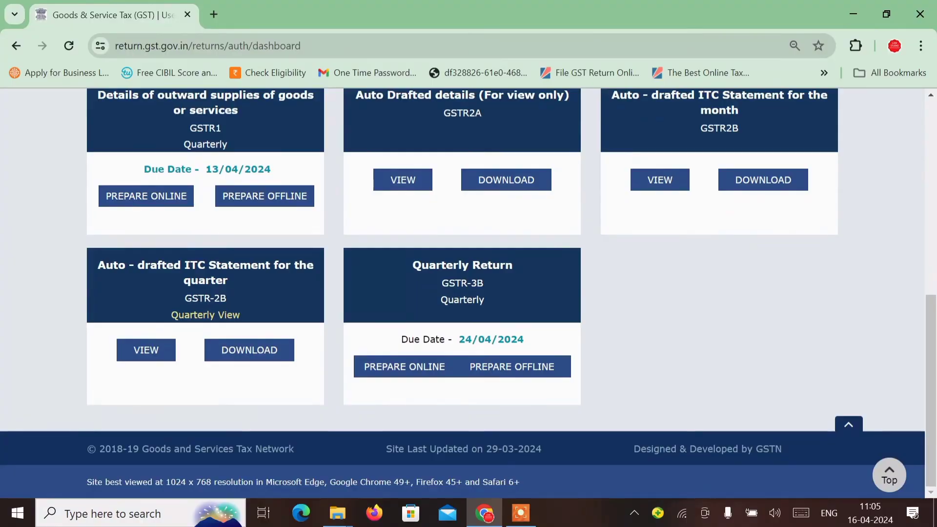
scroll(260, 230, up, 2)
click(261, 230)
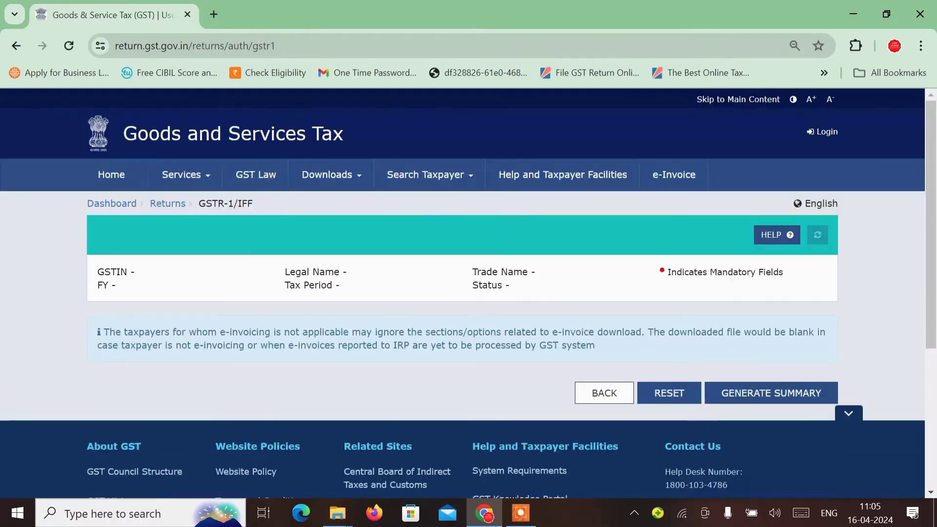
scroll(462, 293, down, 7)
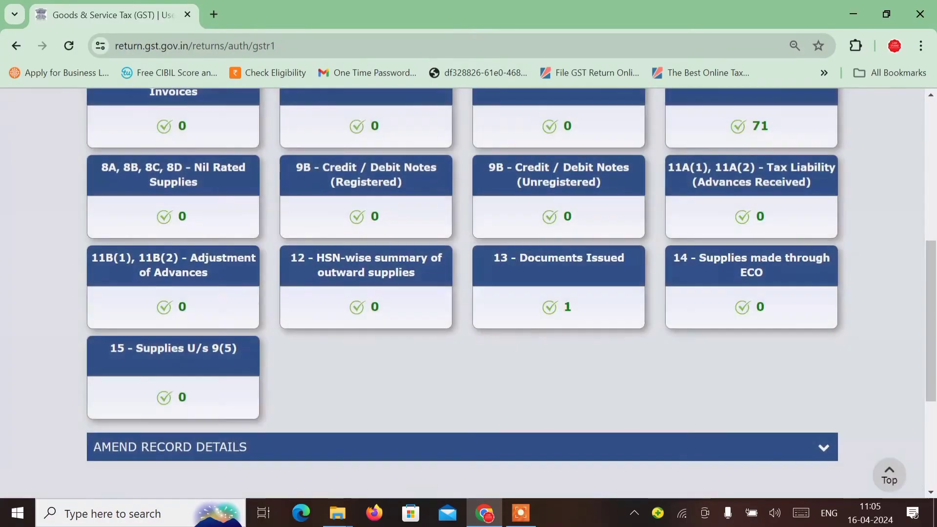
click(794, 280)
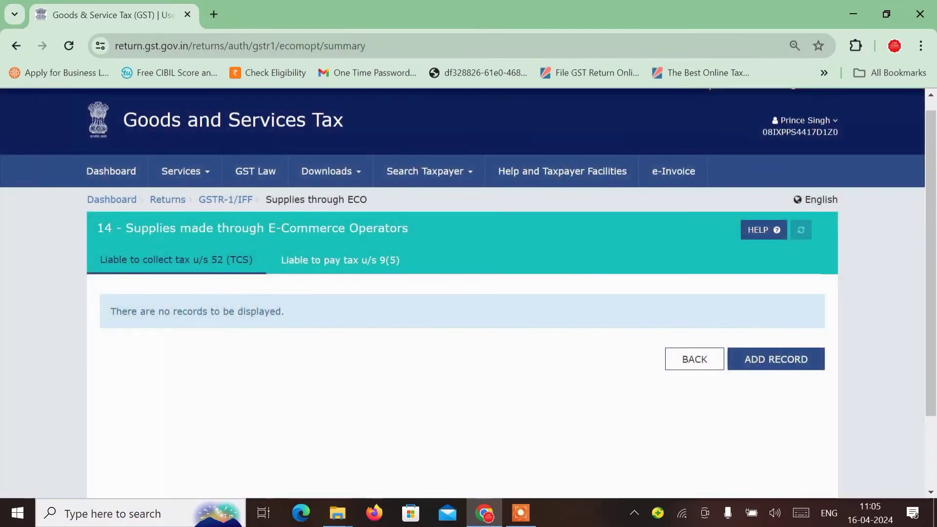
click(794, 356)
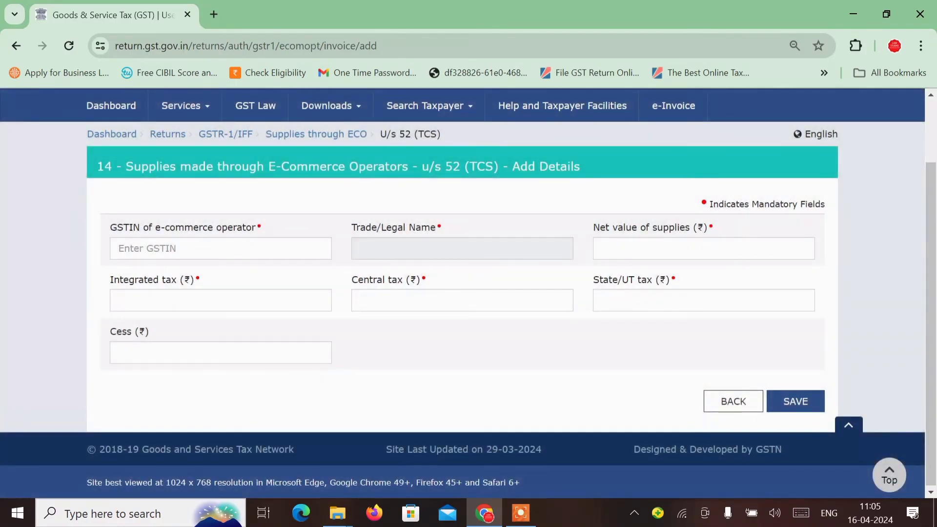
Enter the copied Flipkart GSTIN as the e-commerce operator's GSTIN in the new TCS record.
click(220, 248)
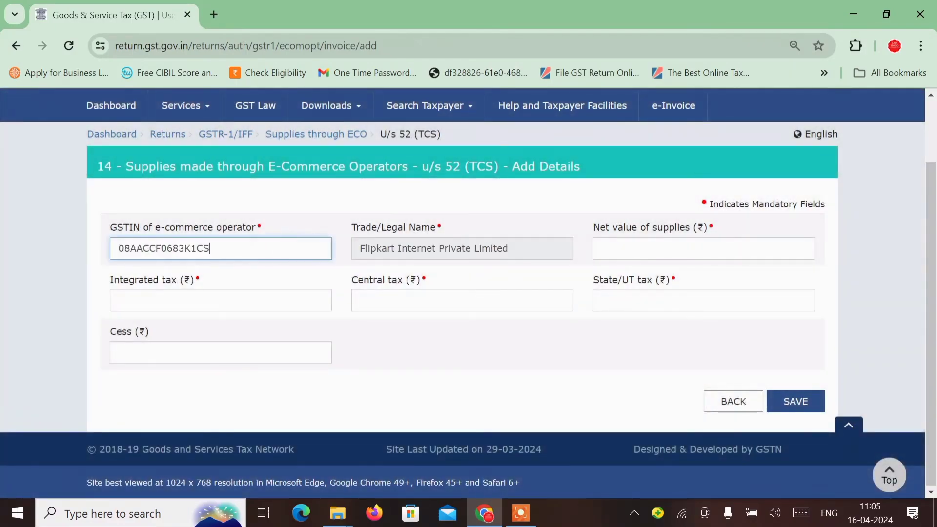
click(661, 278)
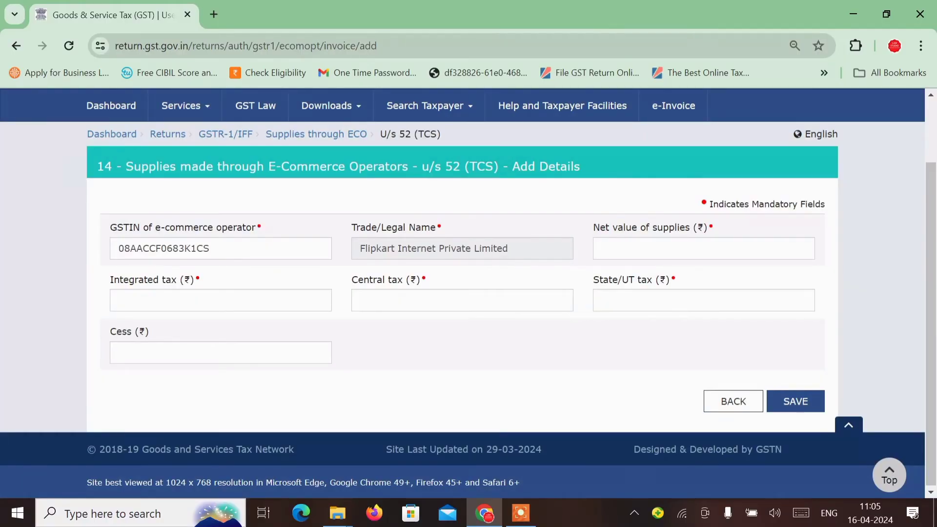
click(703, 248)
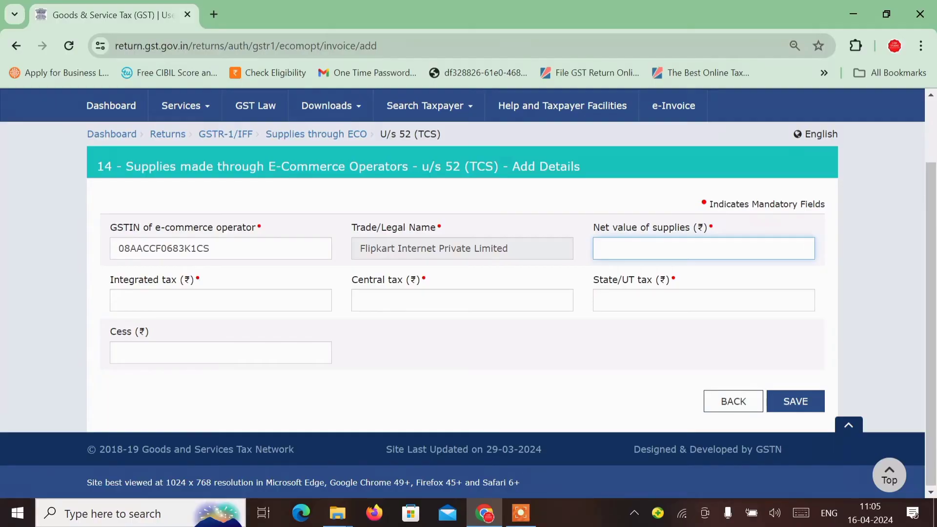
scroll(664, 293, up, 1)
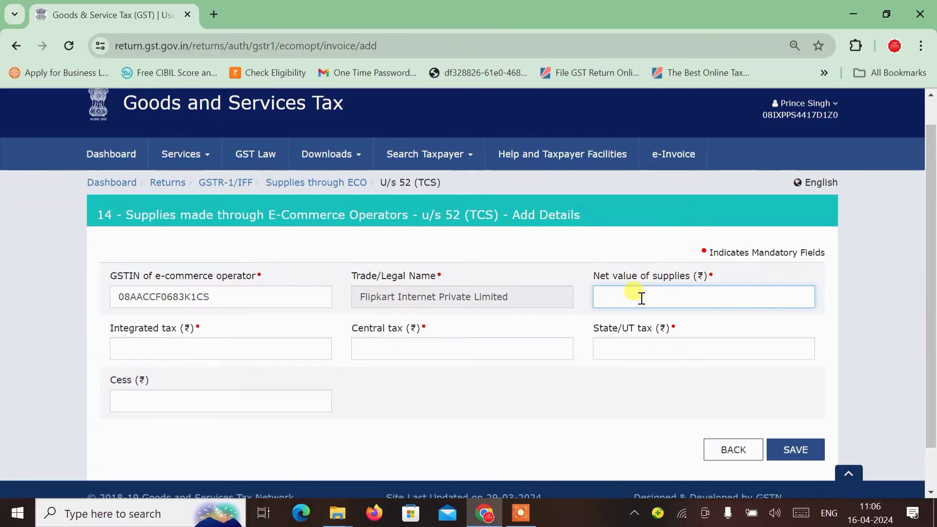
Switch to the JAYPUR E COMMERCE folder and open the TABLE NO 14 workbook in Excel.
key(alt+Tab)
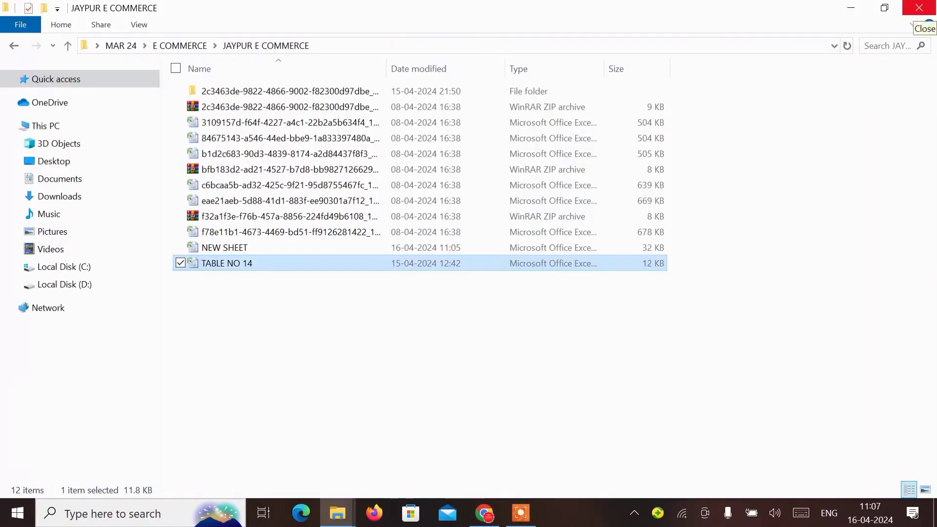
click(911, 13)
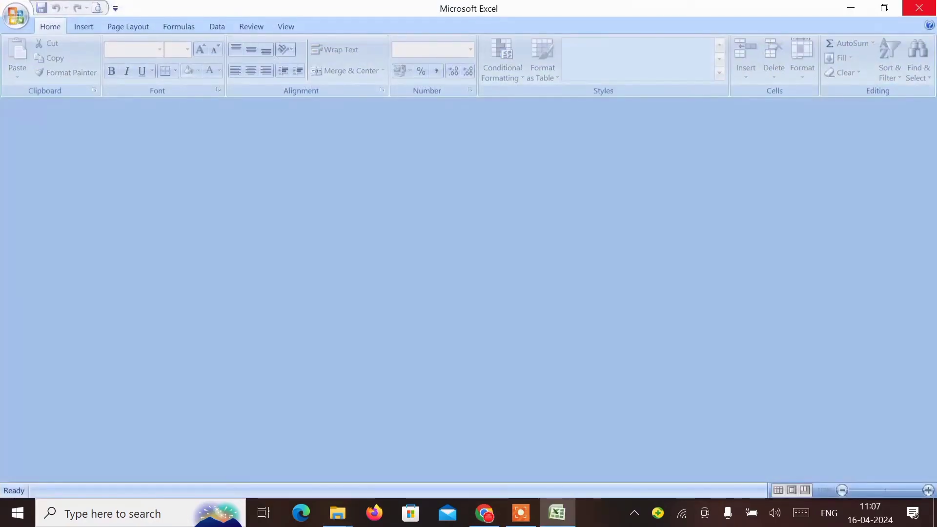
scroll(481, 276, down, 2)
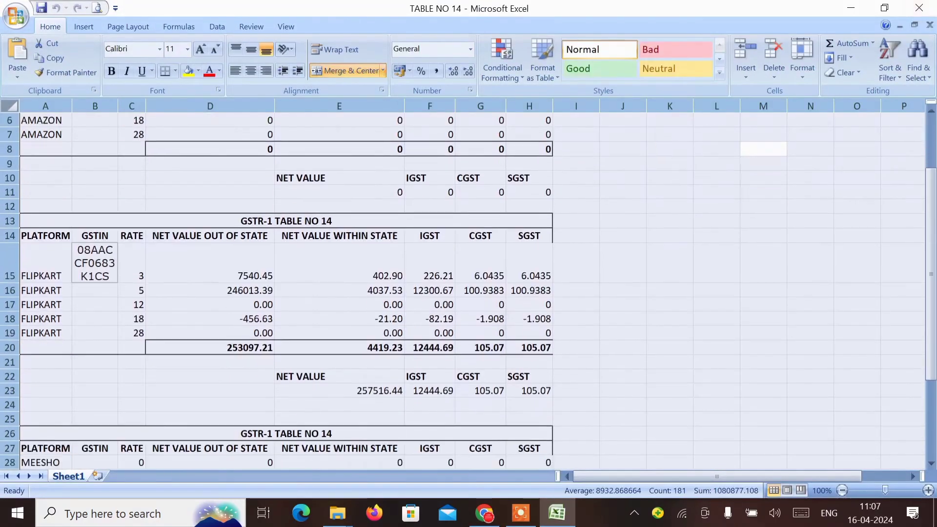
Examine the Flipkart block of GSTR-1 Table No 14, comparing its rate-wise net values and taxes with the summary row.
click(481, 276)
key(Up)
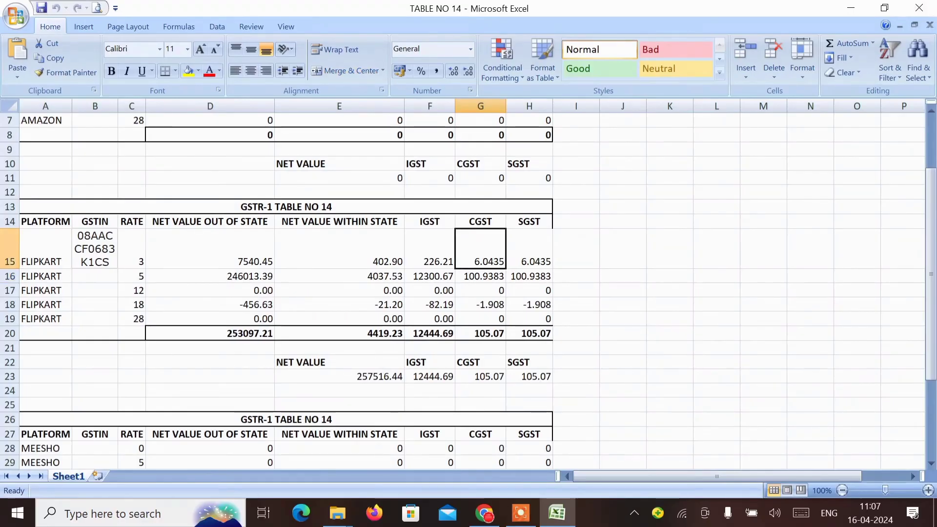
key(Left)
key(Left)
key(Down)
key(Down)
key(Down)
key(Down)
key(Down)
key(Down)
key(Down)
key(Down)
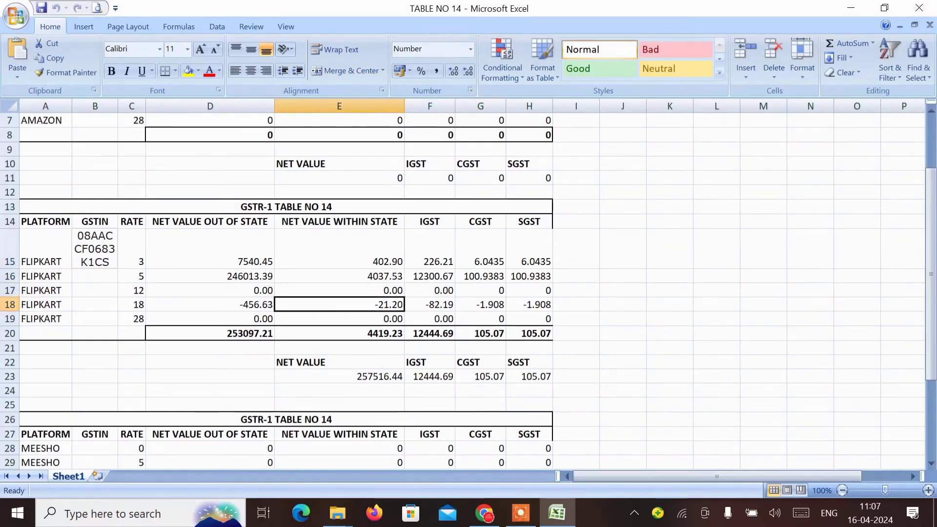
key(Right)
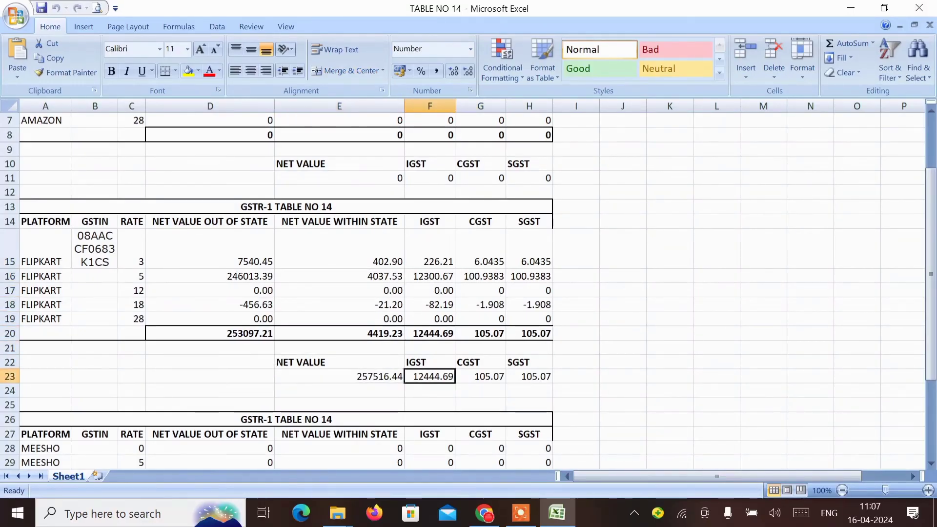
key(Left)
key(Up)
key(Up)
key(Up)
key(Up)
key(Up)
key(Up)
key(Up)
key(Up)
key(Up)
key(Up)
key(Up)
key(Up)
key(Up)
key(Up)
key(Up)
key(Up)
key(Up)
key(Up)
key(Up)
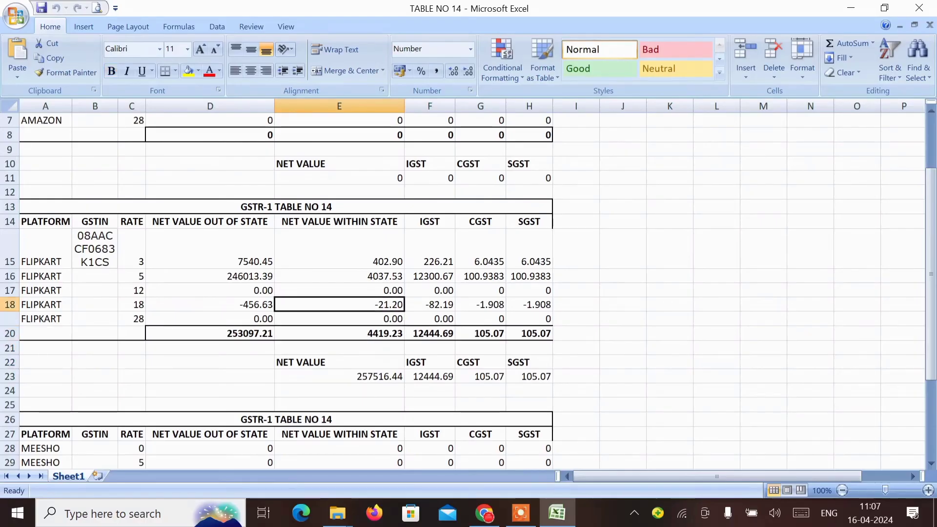
key(Down)
key(Down)
key(Down)
key(Down)
key(Down)
key(Down)
key(Down)
key(Down)
key(Down)
key(Down)
key(Down)
key(Down)
key(Down)
key(Down)
key(Down)
key(Down)
key(Down)
key(Down)
key(Down)
key(Down)
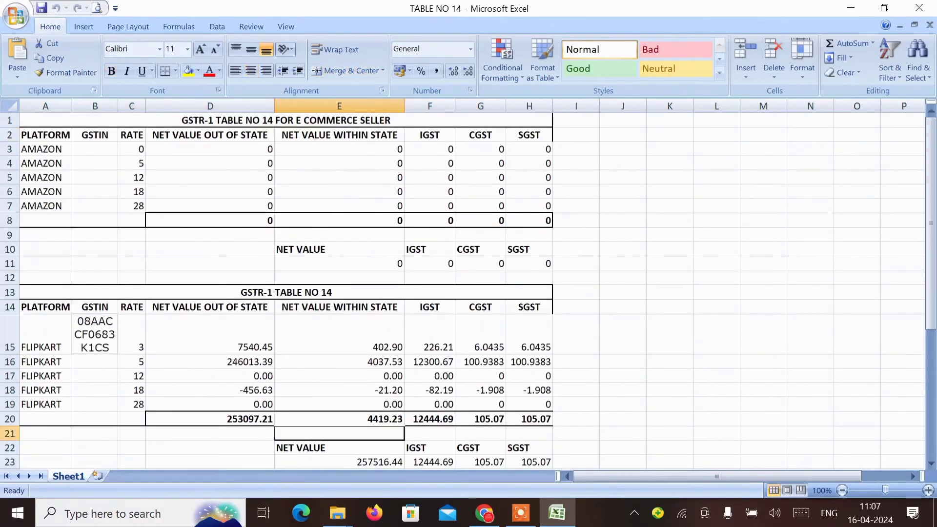
key(Up)
key(Up)
key(Up)
key(Up)
key(Up)
key(Up)
key(Up)
key(Up)
key(Up)
key(Up)
key(Up)
key(Up)
key(Up)
key(Up)
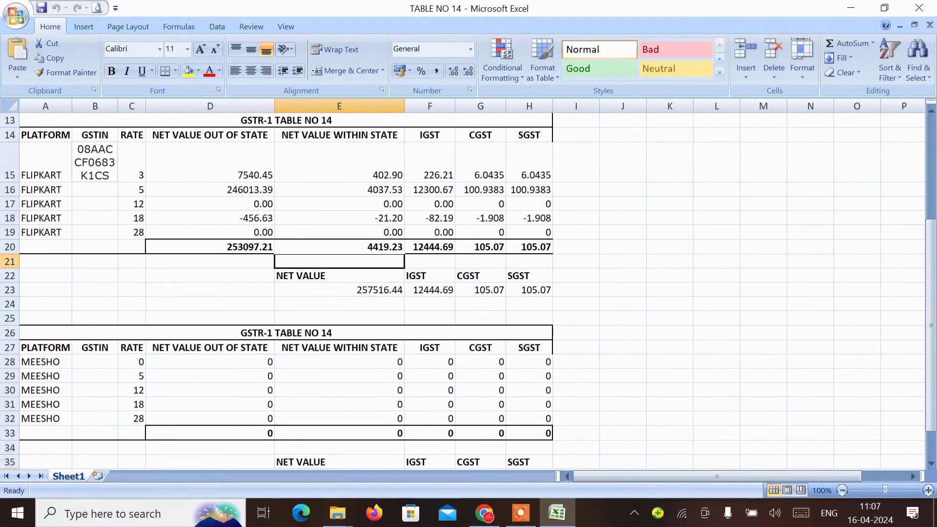
Copy Flipkart's total net value from cell E23 and set the portal record's net value of supplies to 2,57,516.44.
key(Down)
key(Down)
key(Down)
key(Up)
key(ctrl+c)
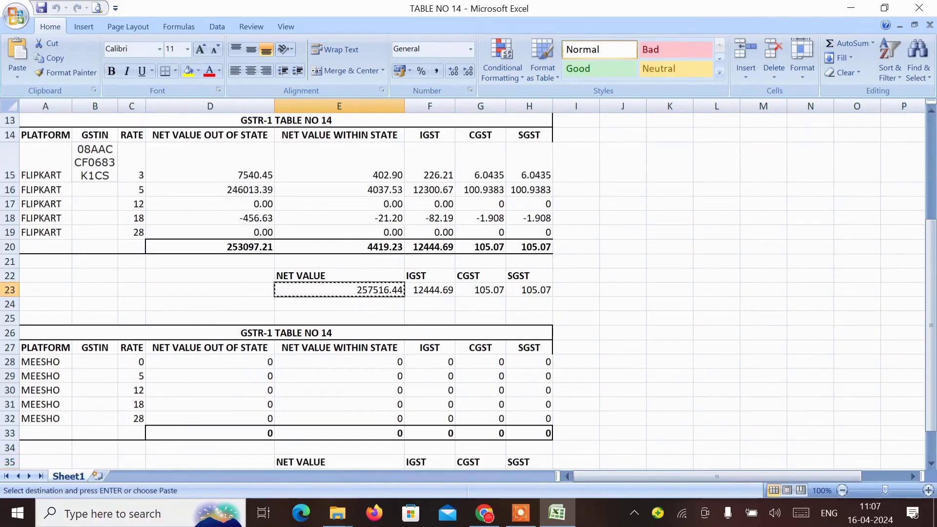
key(alt+Tab)
key(alt+Tab)
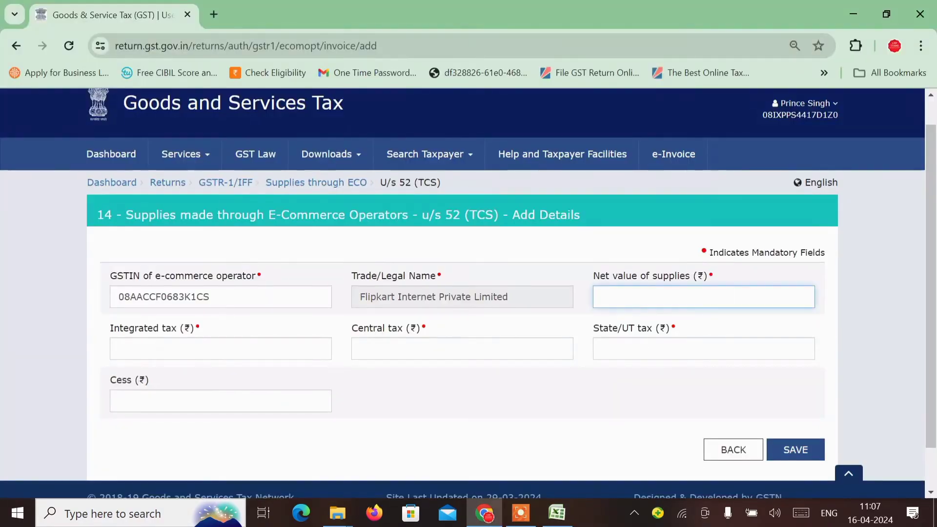
key(ctrl+v)
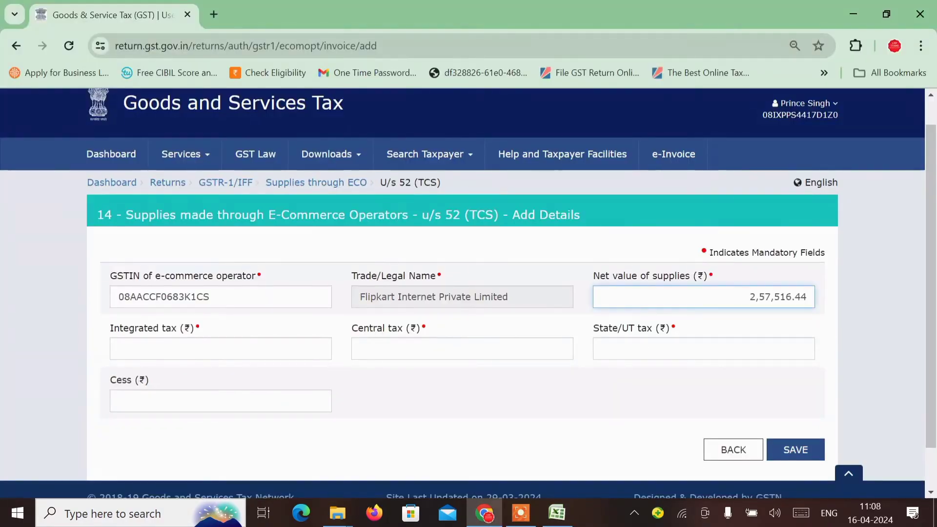
Set the Flipkart record's integrated tax to 12,444.69, taken from the IGST total in the TABLE NO 14 workbook.
click(278, 349)
key(alt+Tab)
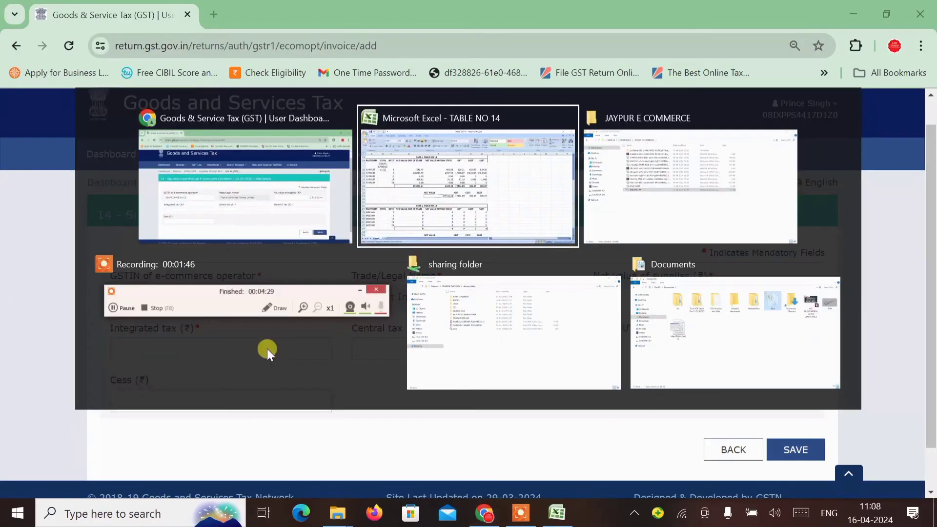
key(Right)
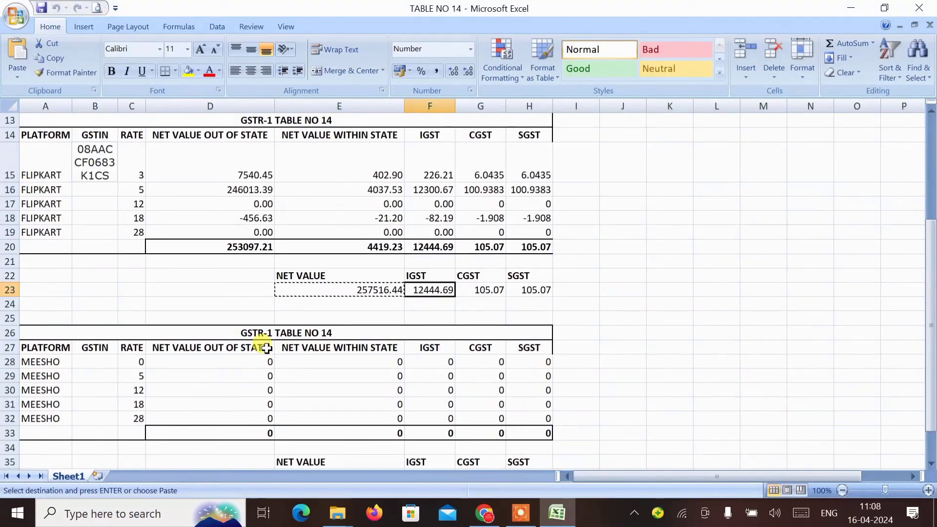
key(alt+Tab)
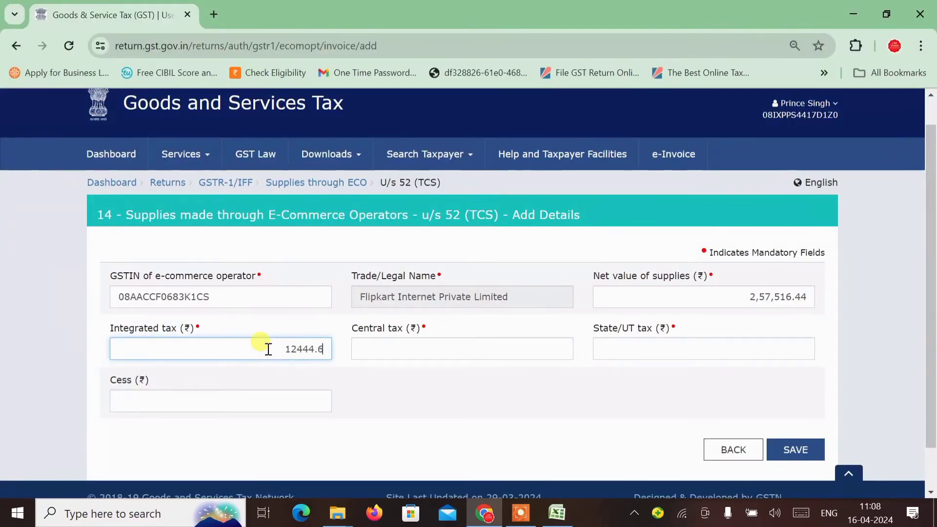
key(Tab)
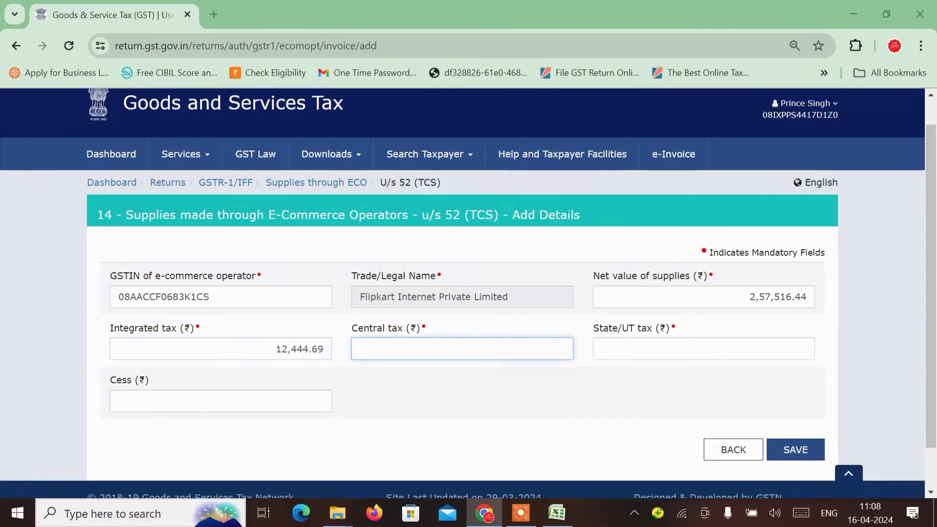
Set the record's central tax and State/UT tax to 105.07 from the workbook's CGST total and save the record.
key(alt+Tab)
key(Right)
key(alt+Tab)
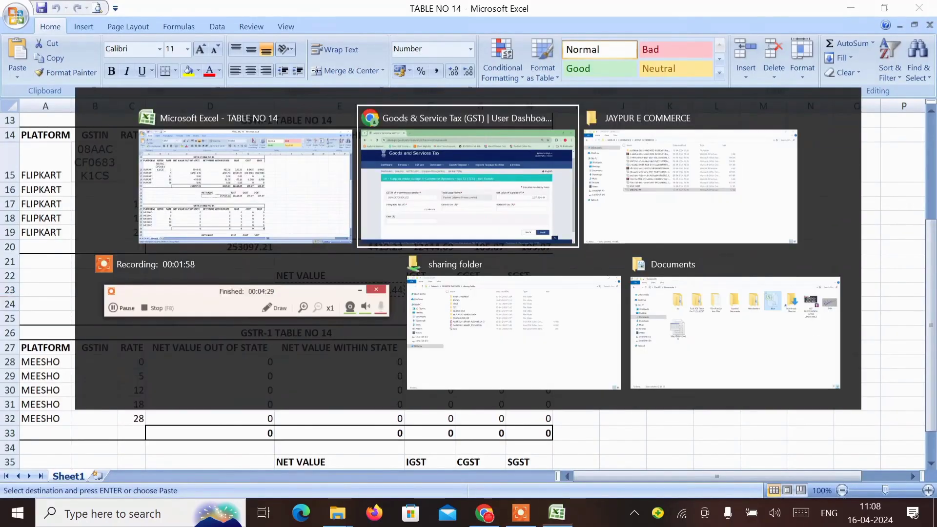
key(alt+Tab)
key(alt+Tab)
key(alt+Tab)
key(alt+Tab)
key(alt+Tab)
key(alt+Tab)
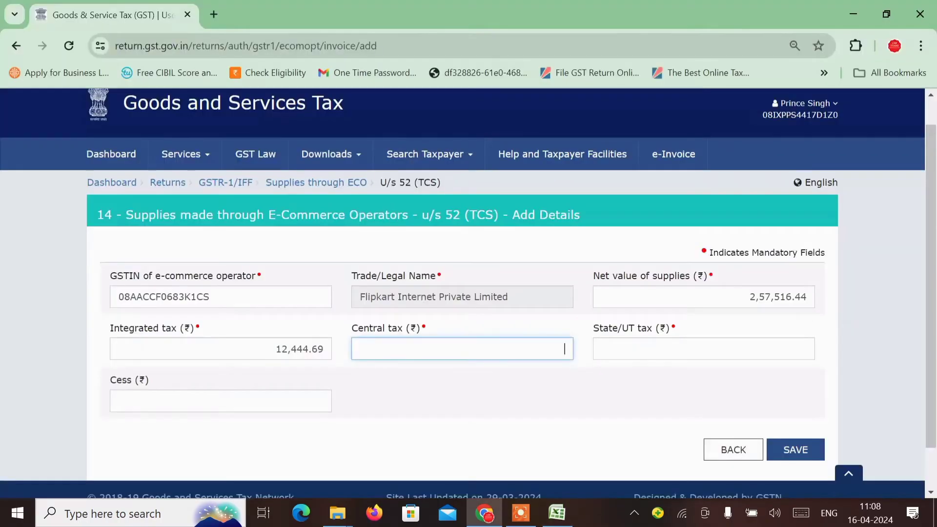
text(105.07)
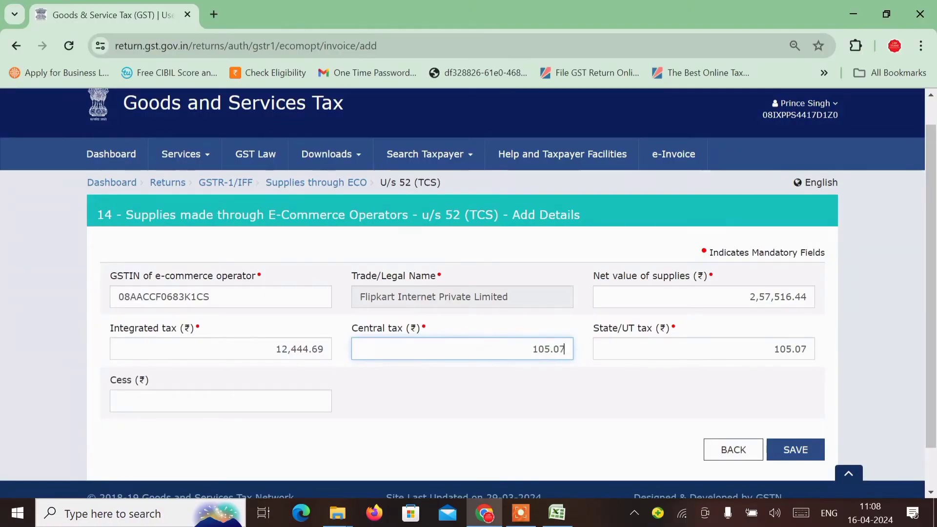
scroll(469, 293, down, 1)
click(629, 351)
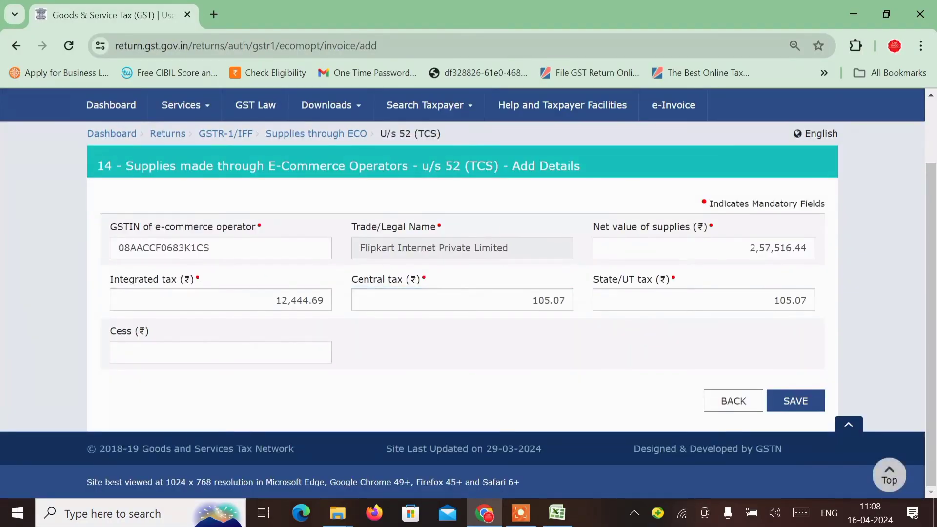
click(808, 399)
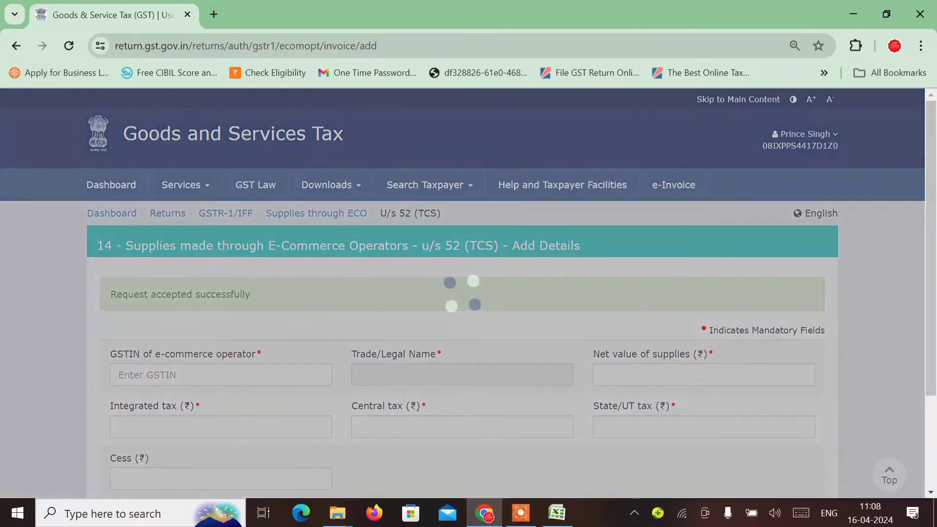
Compare the saved Flipkart record with the workbook's totals and return to the GSTR-1 section overview.
scroll(808, 399, down, 3)
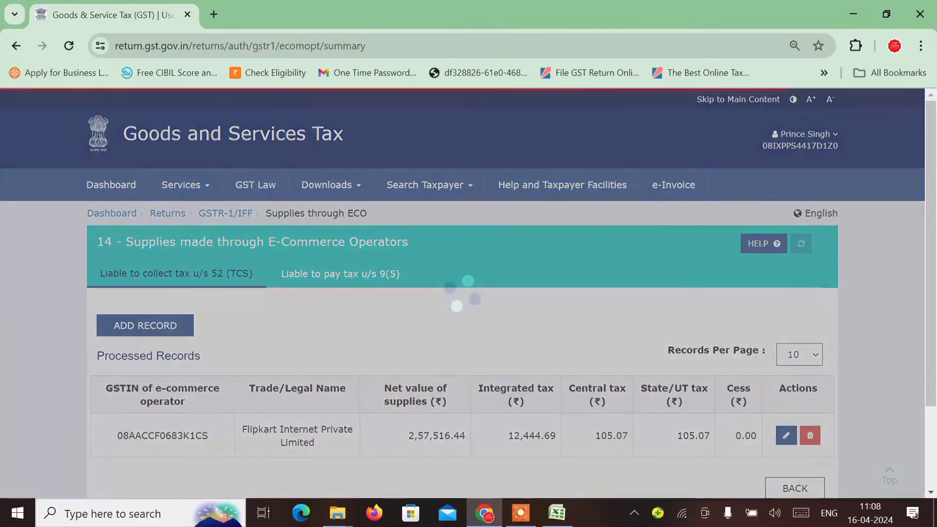
key(alt+Tab)
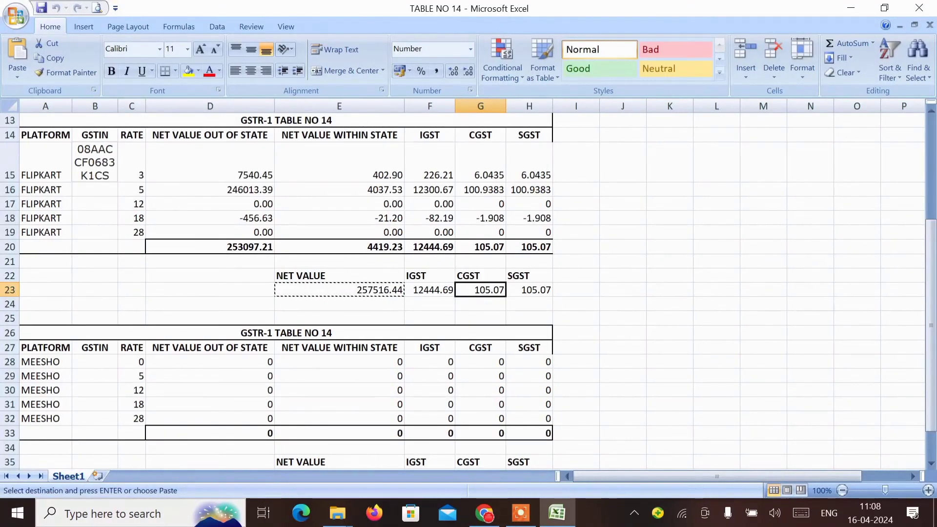
key(alt+Tab)
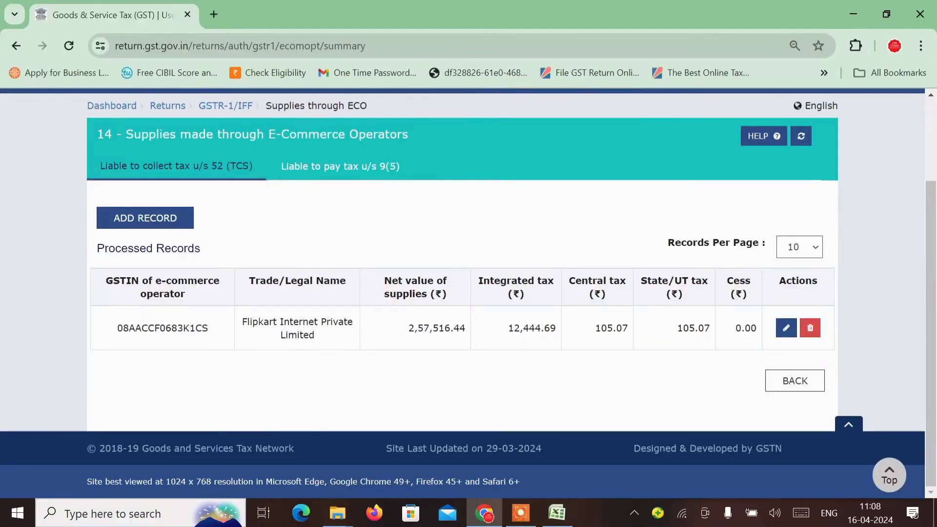
click(795, 381)
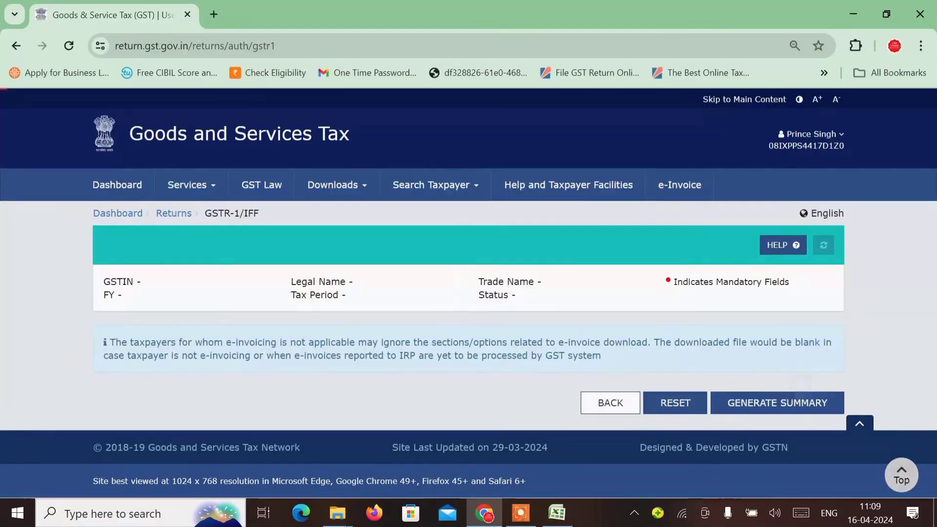
Review the record counts of all GSTR-1 sections and generate the return's summary.
scroll(462, 293, down, 9)
scroll(462, 292, up, 5)
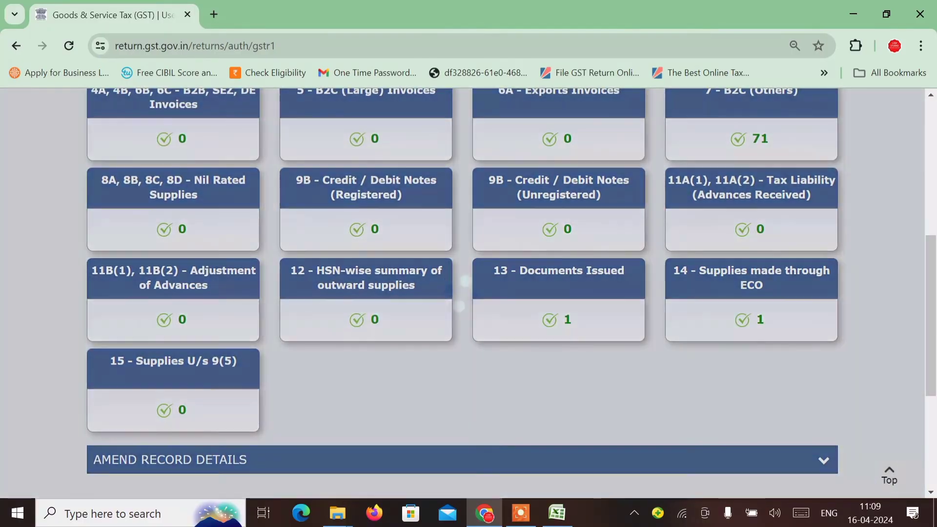
scroll(463, 292, up, 1)
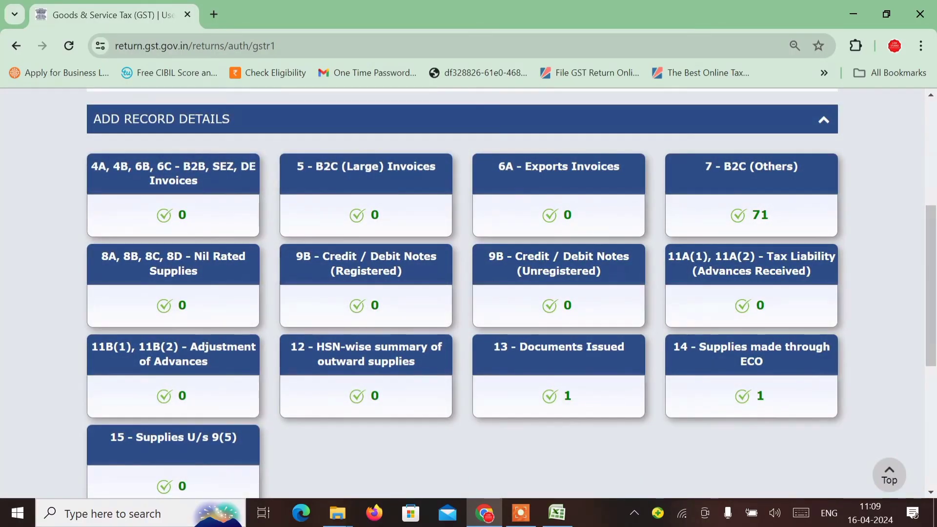
scroll(462, 292, up, 1)
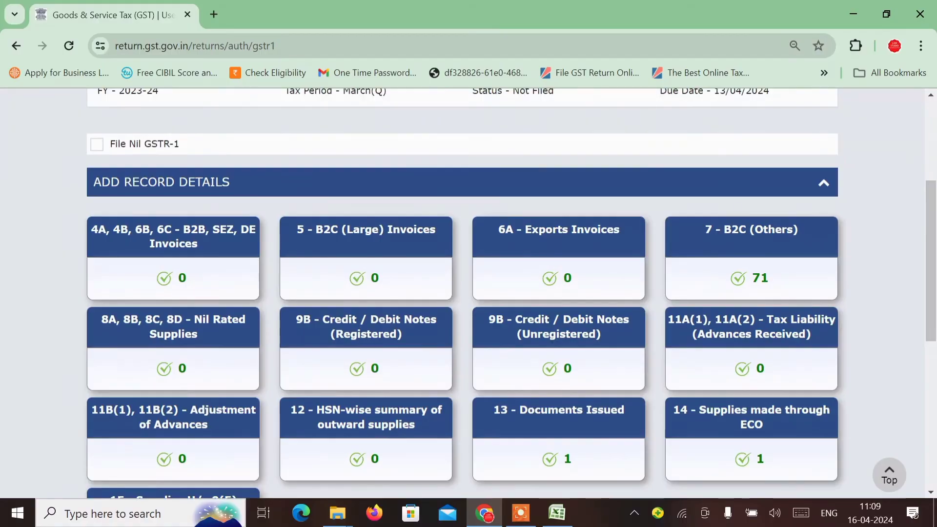
scroll(462, 293, down, 2)
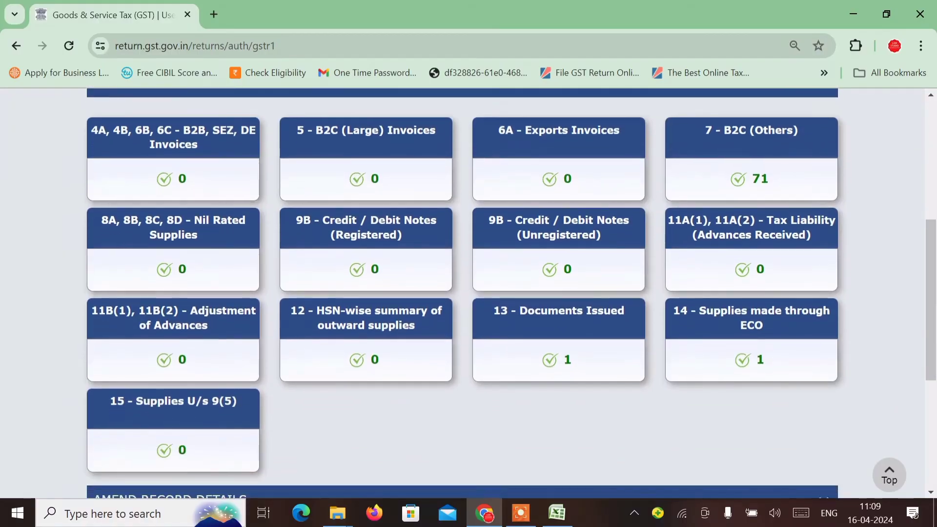
scroll(463, 292, down, 5)
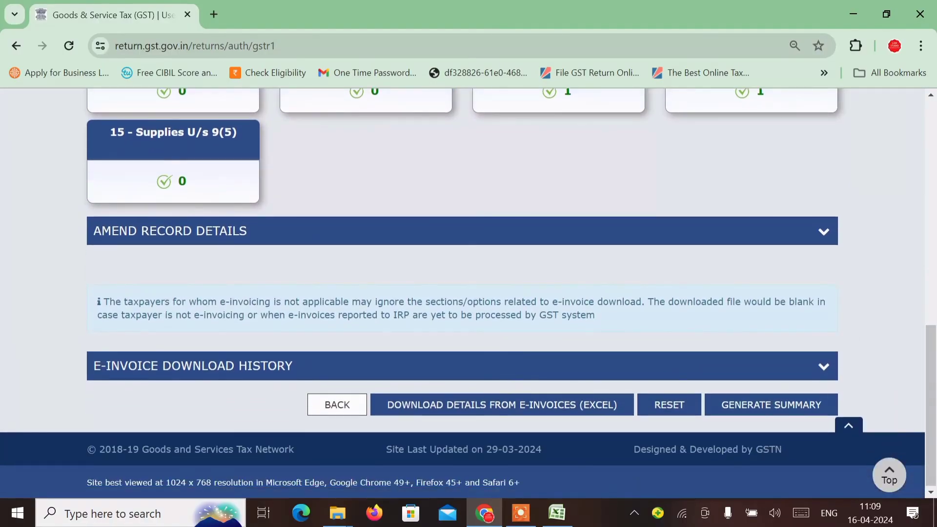
click(770, 404)
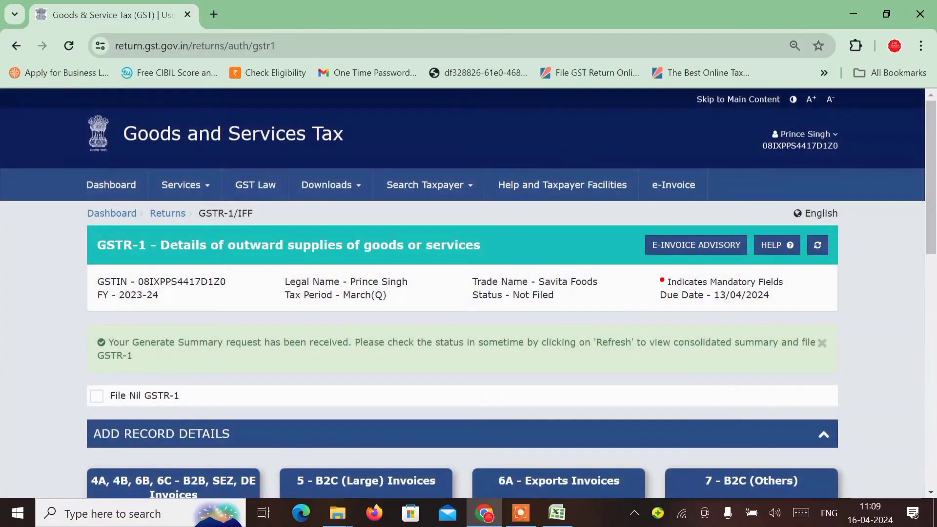
Look over the Amazon, Flipkart and Meesho blocks in the TABLE NO 14 workbook and close it, returning to the portal.
scroll(463, 293, down, 5)
key(alt+Tab)
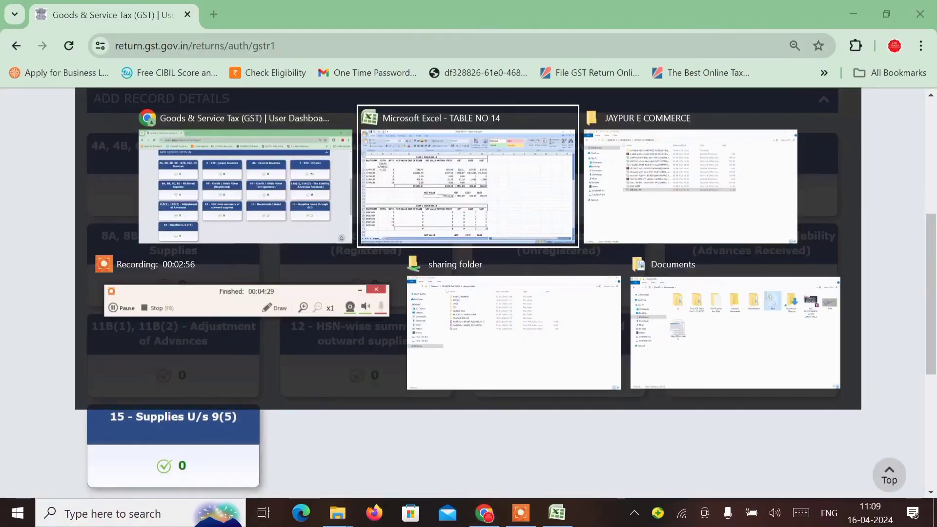
scroll(462, 292, up, 4)
scroll(463, 293, down, 5)
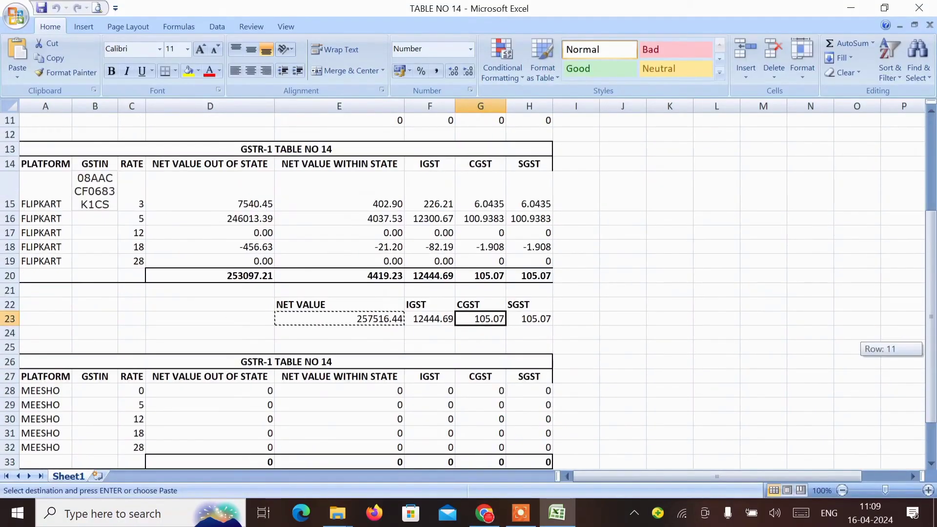
scroll(463, 293, up, 5)
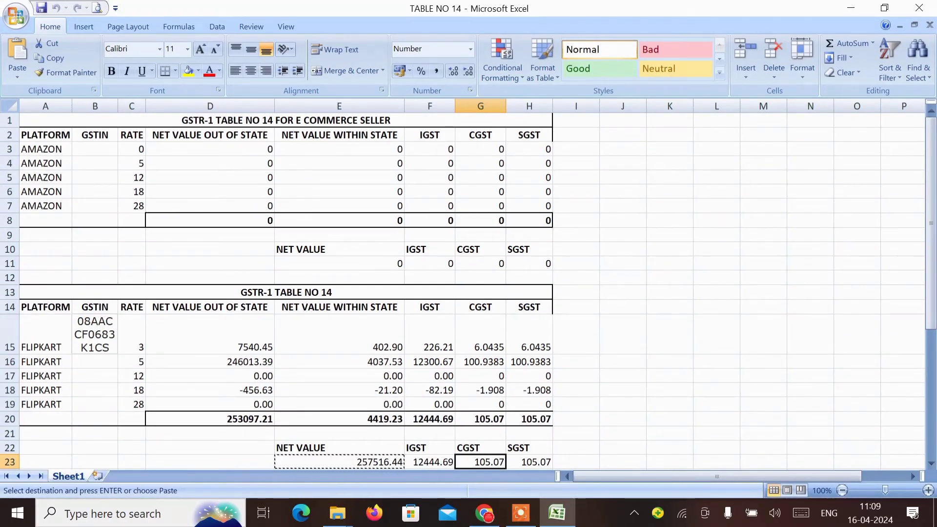
click(919, 8)
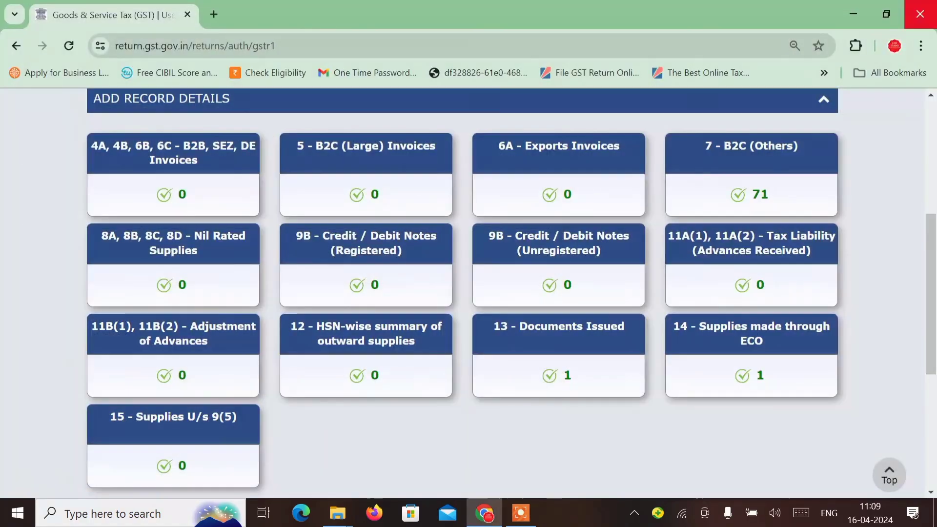
key(alt+Tab)
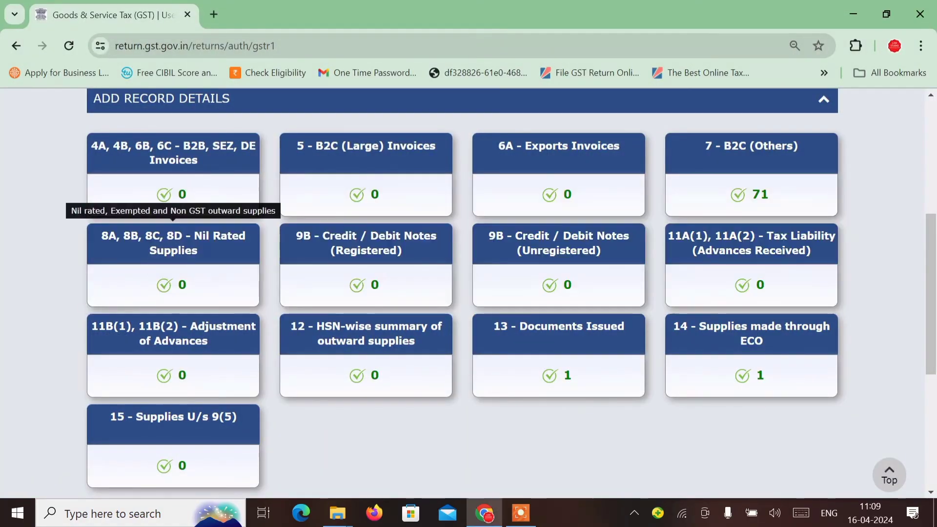
Proceed to the consolidated GSTR-1 summary and review it down to the total liability row.
scroll(163, 254, down, 4)
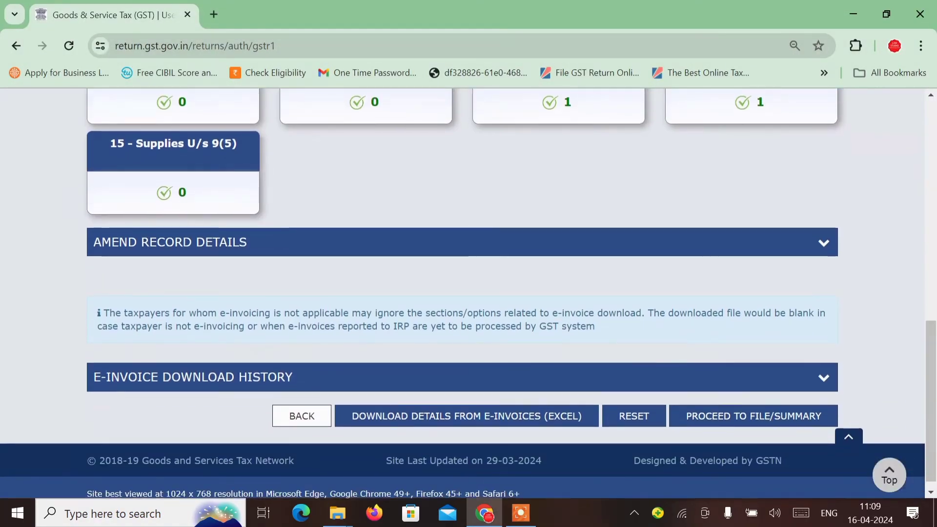
click(753, 415)
scroll(462, 293, down, 20)
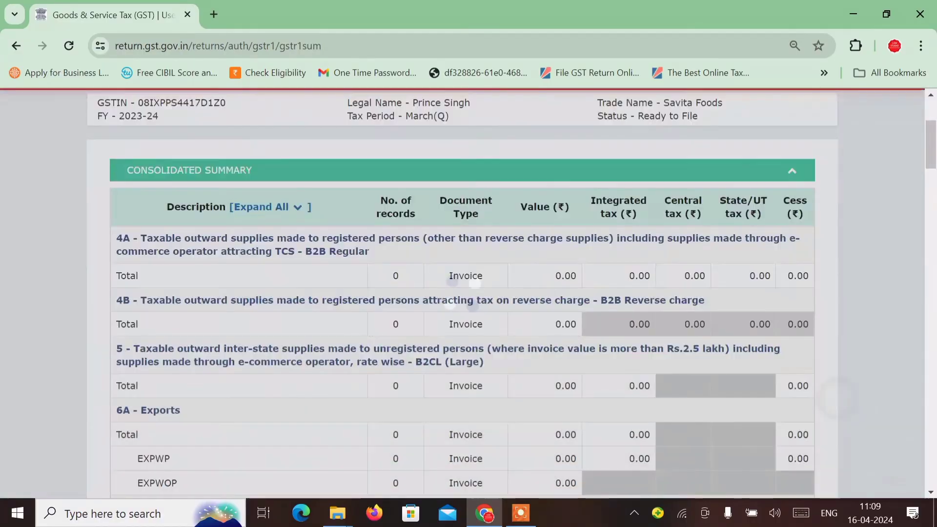
scroll(462, 293, down, 6)
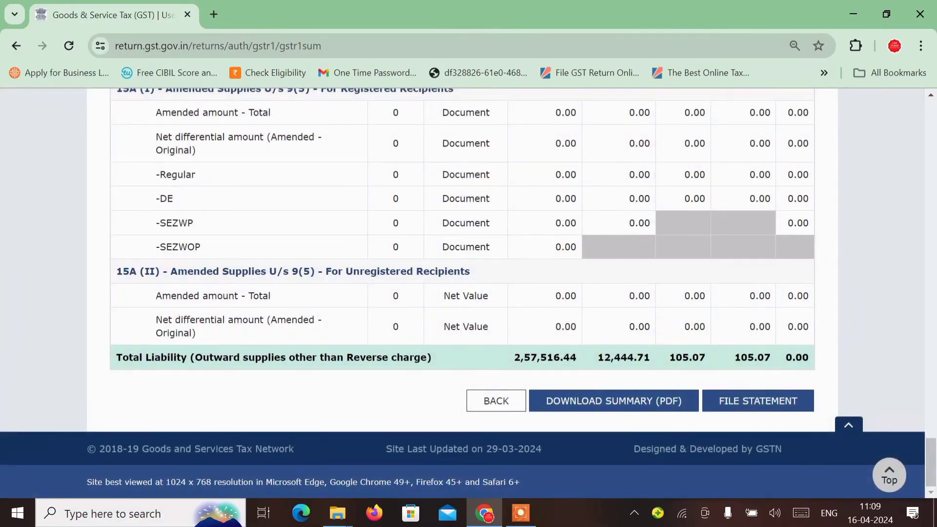
File the statement with EVC, accepting the declaration and selecting the authorised signatory.
click(757, 401)
scroll(462, 293, down, 4)
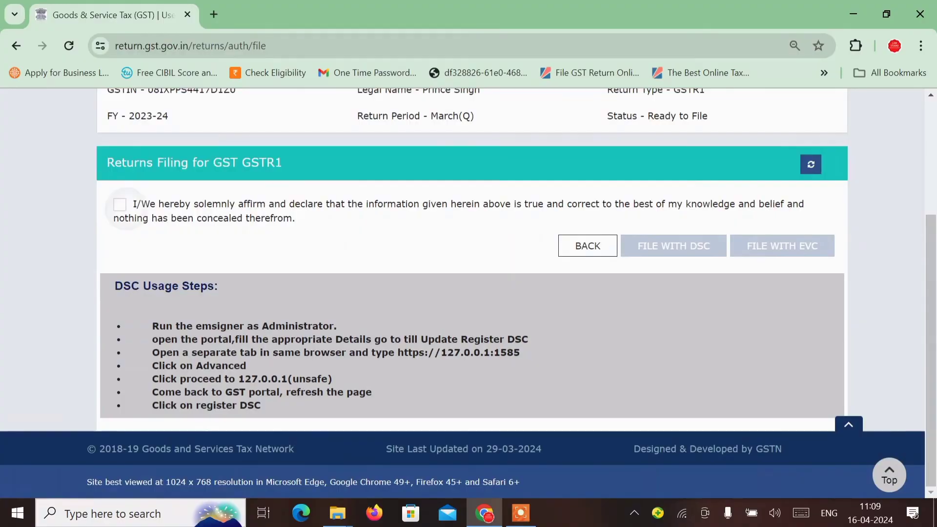
click(120, 204)
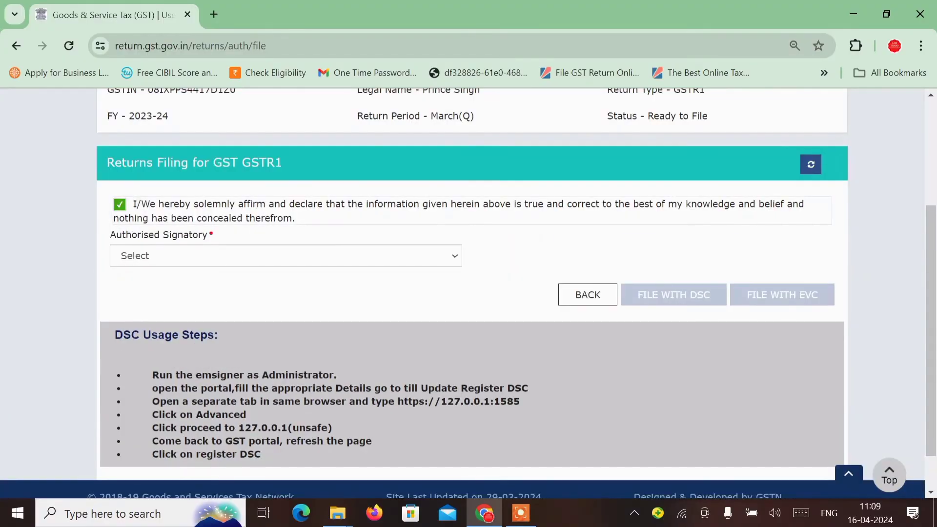
click(285, 255)
click(149, 303)
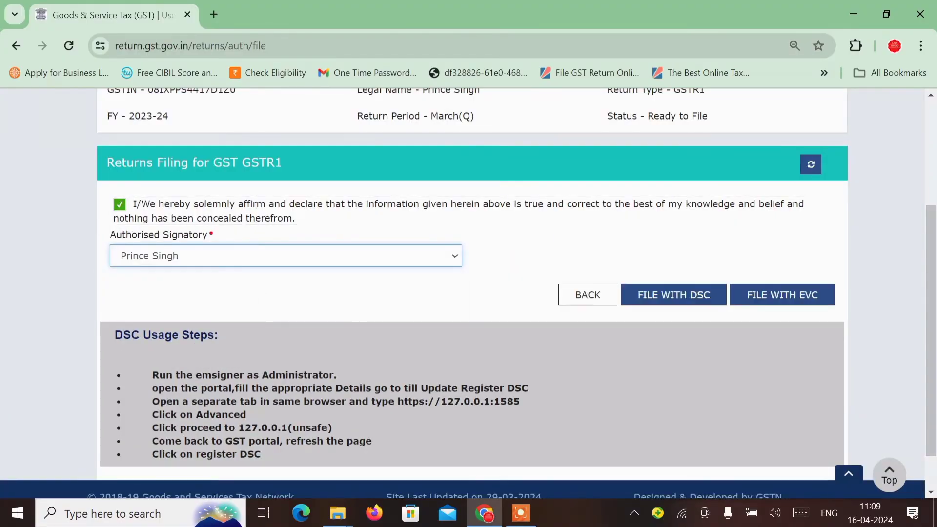
click(782, 295)
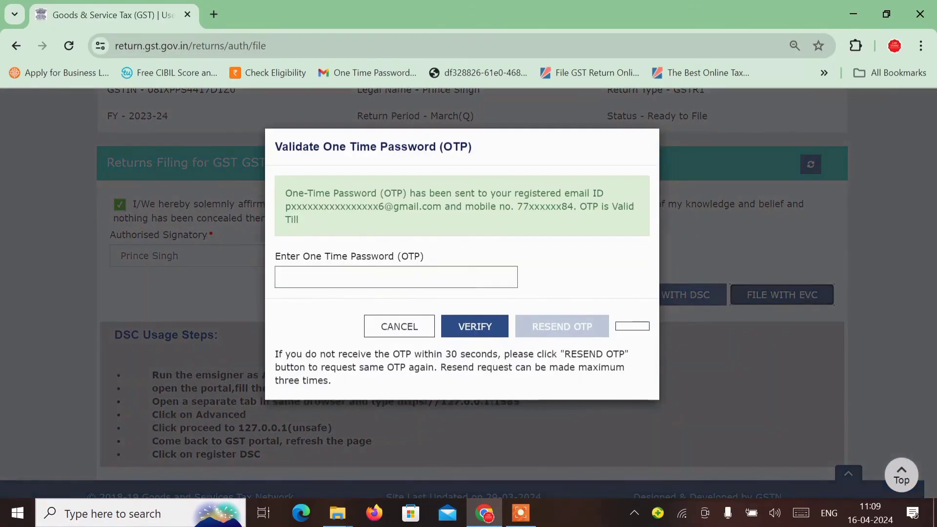
Enter the one-time password received for the EVC filing and verify it to submit GSTR-1.
click(440, 268)
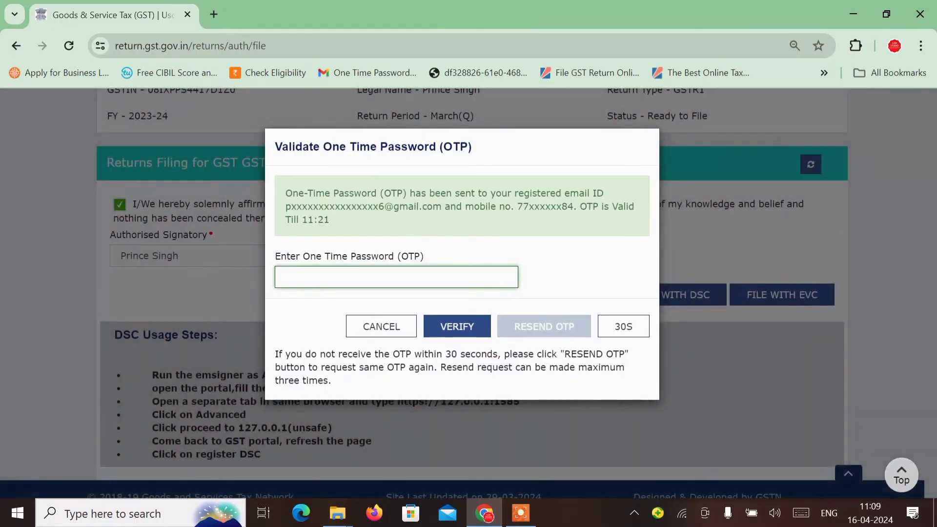
key(ctrl+v)
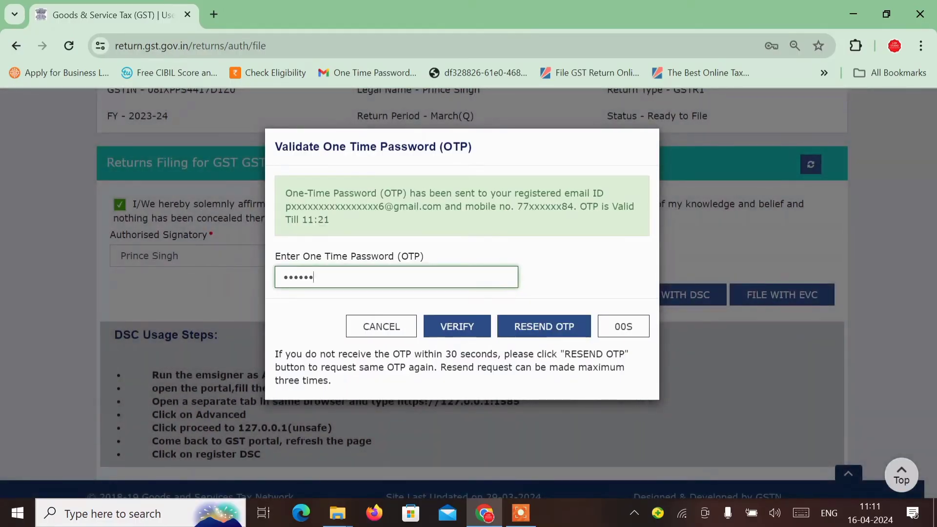
key(Return)
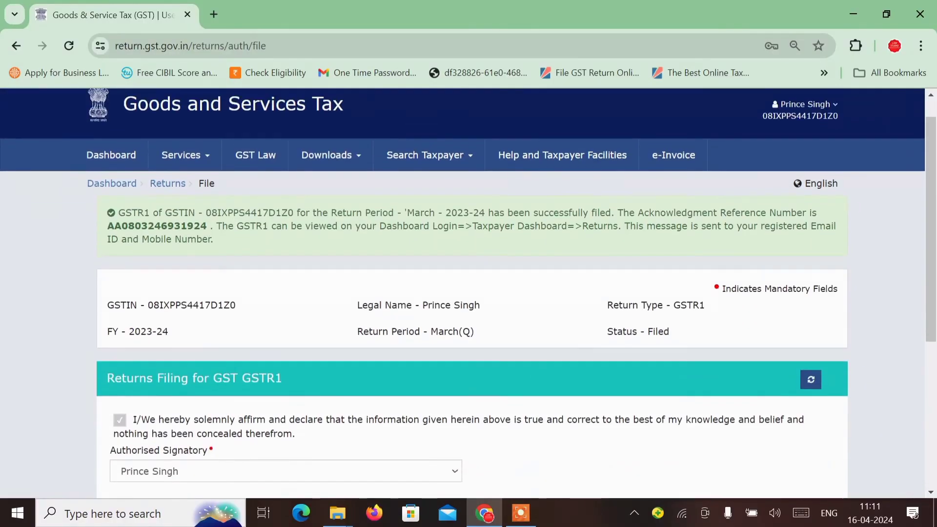
Return from the GSTR-1 filing page to the taxpayer dashboard.
scroll(462, 293, down, 1)
click(112, 151)
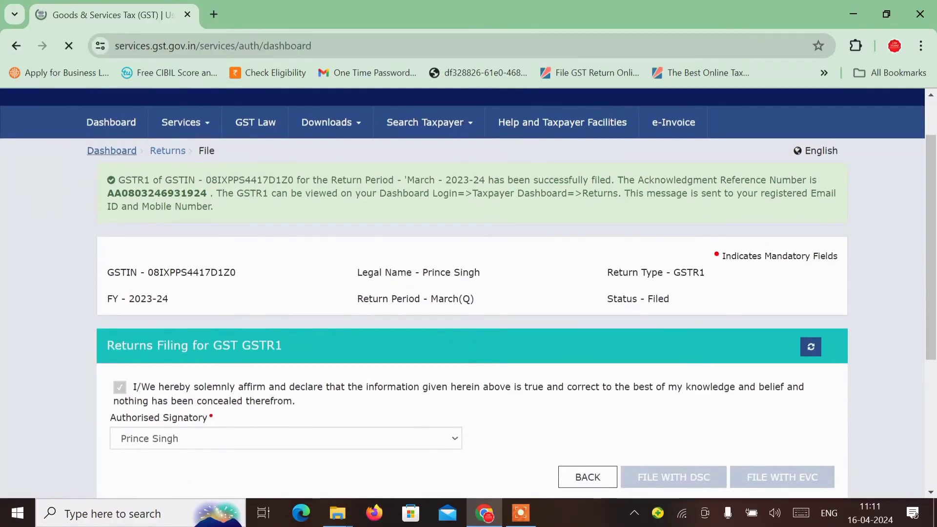
Open the returns dashboard and search for the financial year 2023-24, Quarter 4 (Jan - Mar), period March.
scroll(462, 293, down, 10)
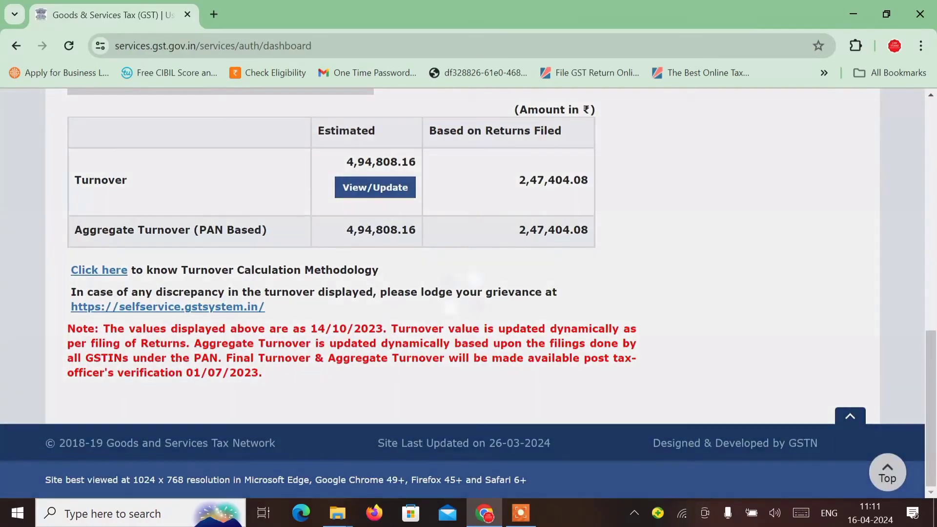
scroll(462, 293, up, 5)
click(305, 150)
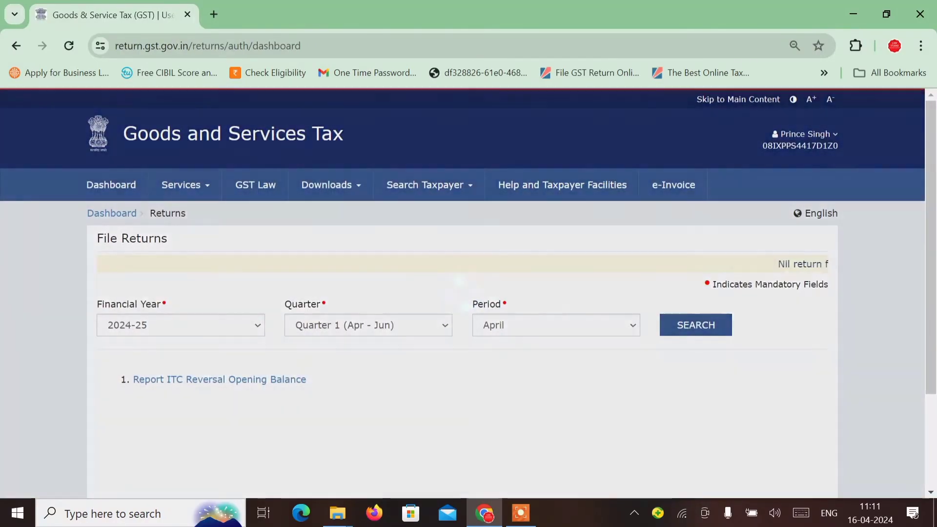
click(240, 324)
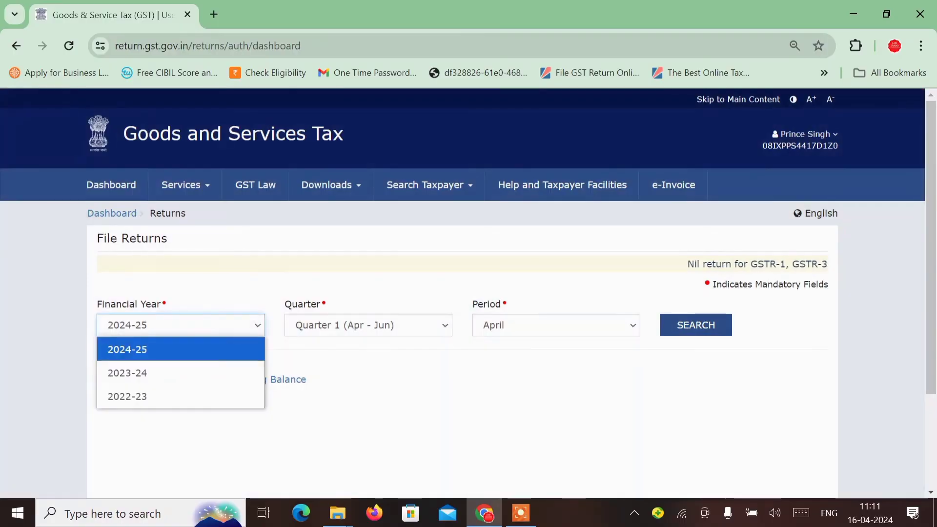
click(180, 372)
click(696, 325)
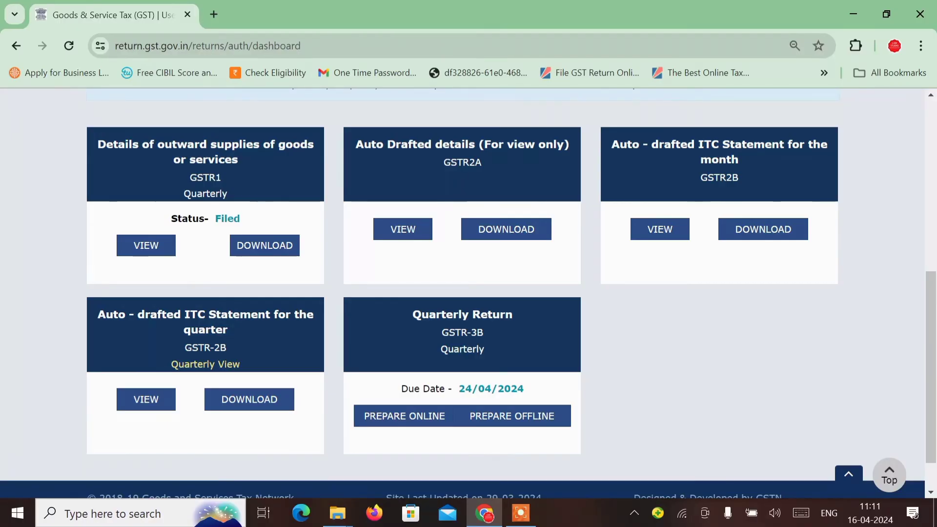
Open the March GSTR-2B summary, expand All other ITC - Supplies from registered persons, and open its B2B invoices.
scroll(627, 385, up, 1)
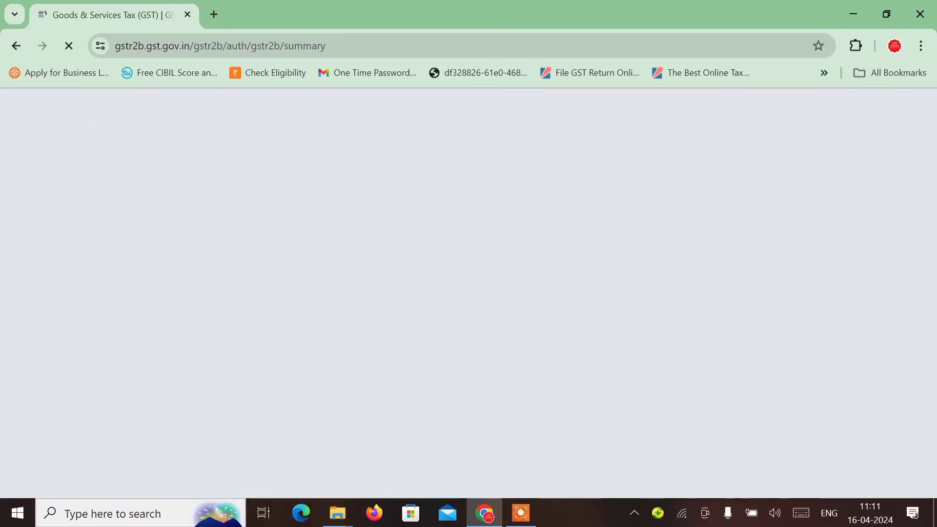
scroll(469, 293, down, 5)
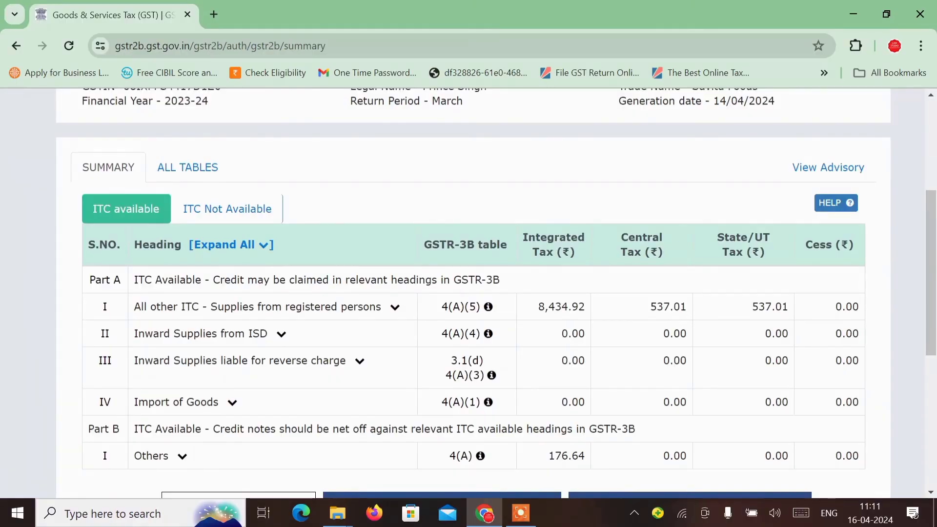
click(394, 307)
scroll(395, 306, down, 1)
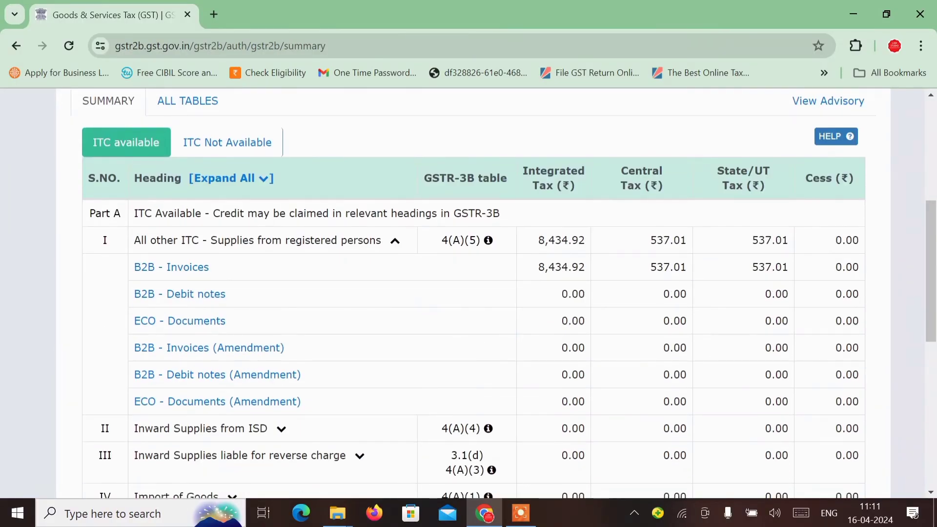
click(171, 268)
scroll(469, 293, down, 1)
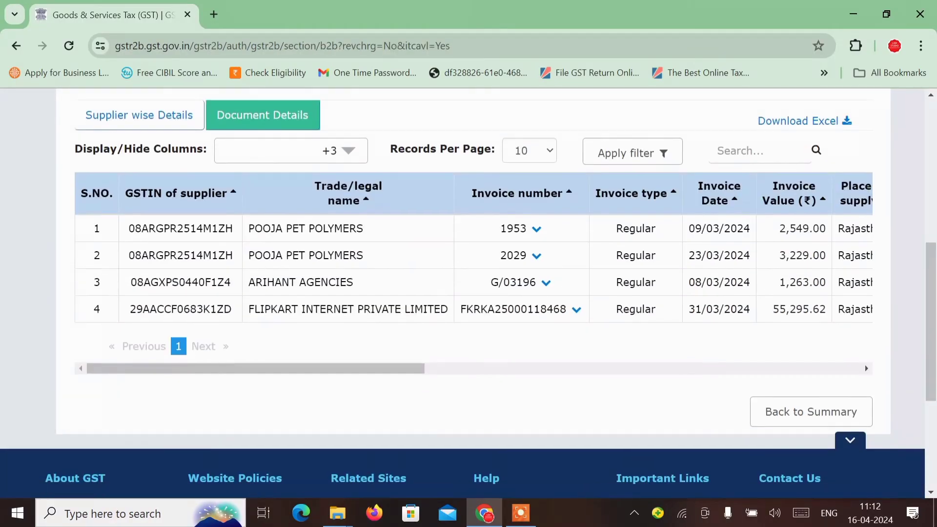
Examine the B2B invoice list across all columns, including supplier, invoice value, taxable value and tax amounts.
scroll(473, 269, right, 6)
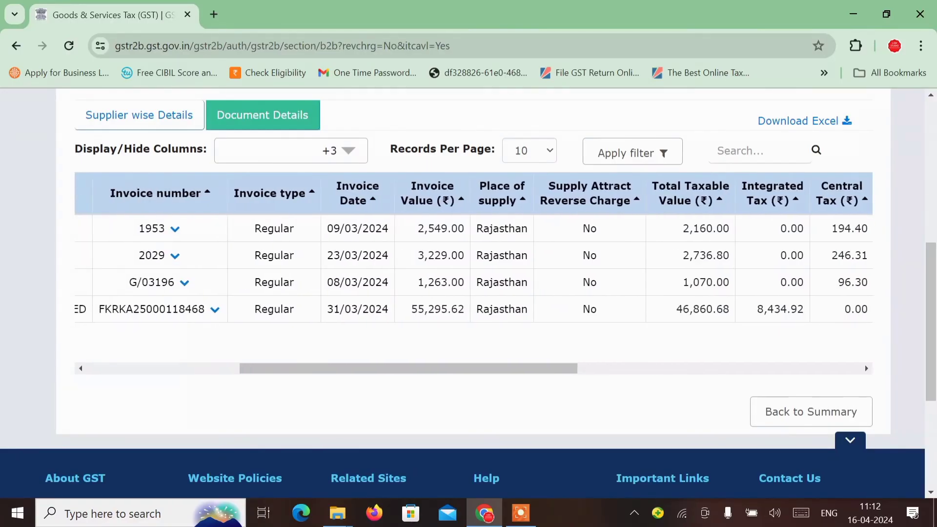
scroll(473, 268, right, 2)
scroll(473, 268, left, 8)
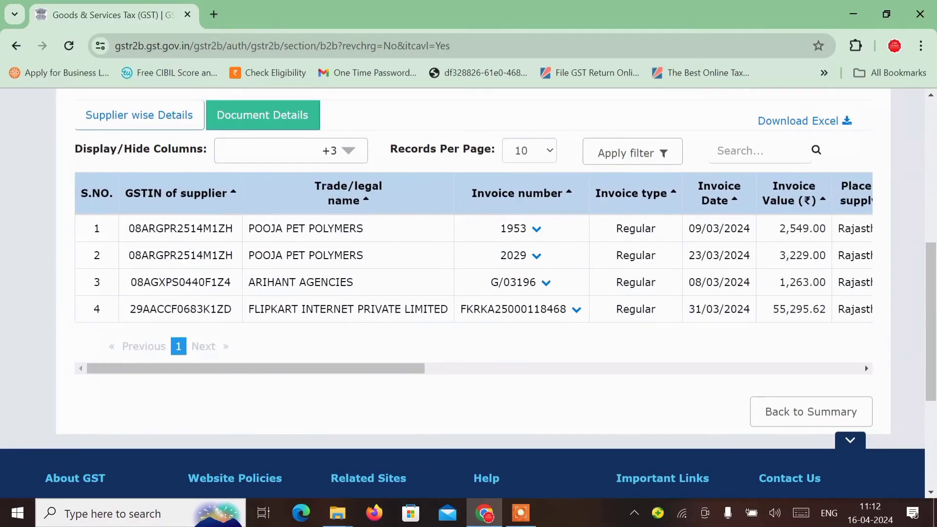
scroll(473, 268, right, 10)
scroll(473, 269, right, 5)
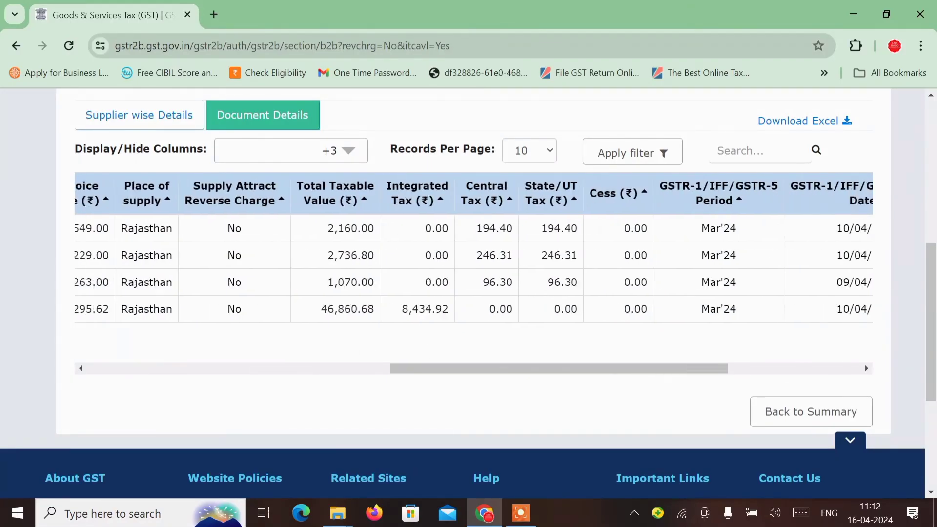
click(360, 366)
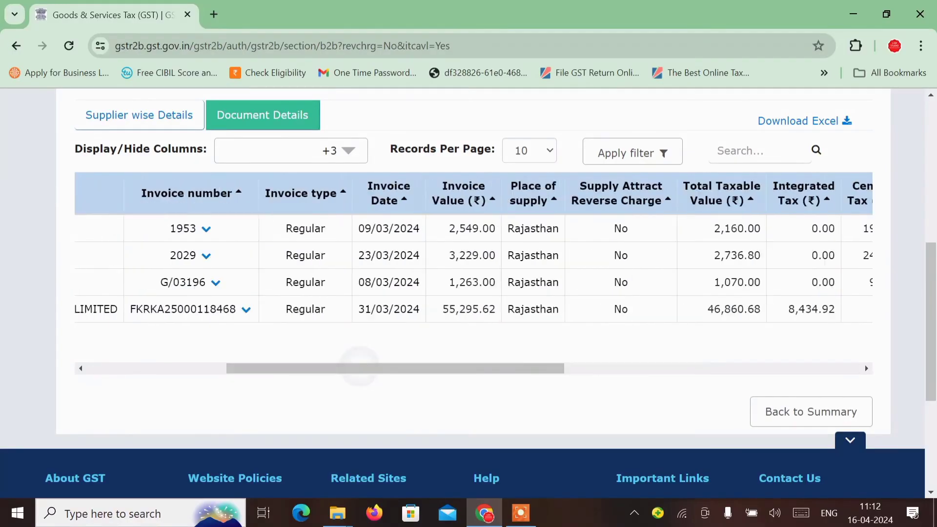
click(179, 368)
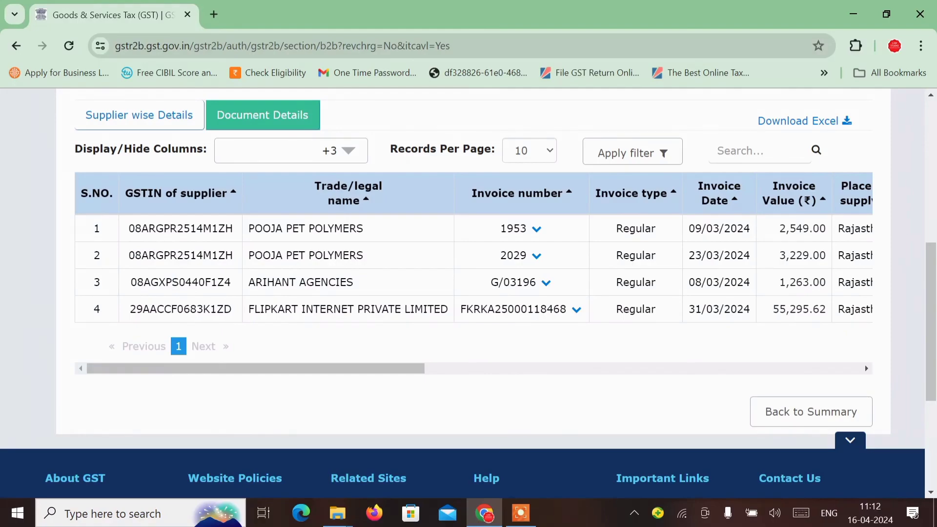
click(639, 368)
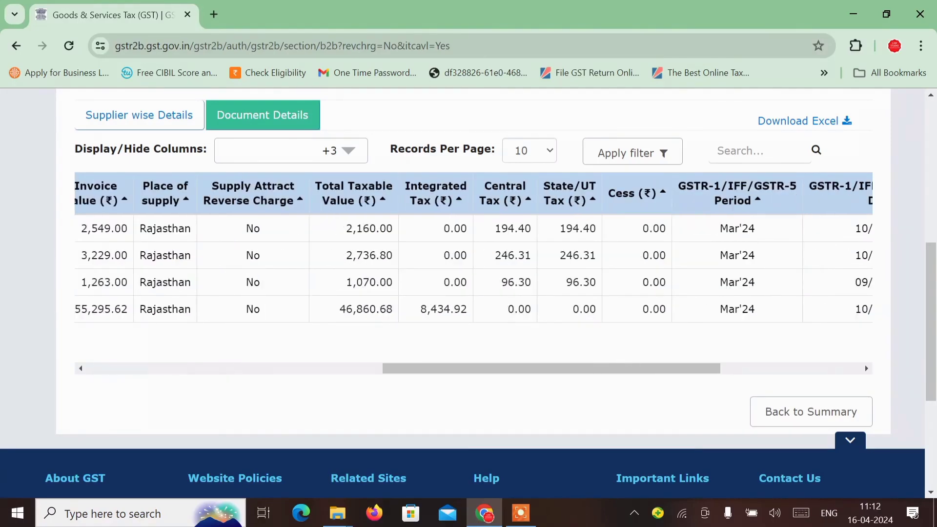
click(835, 368)
click(351, 368)
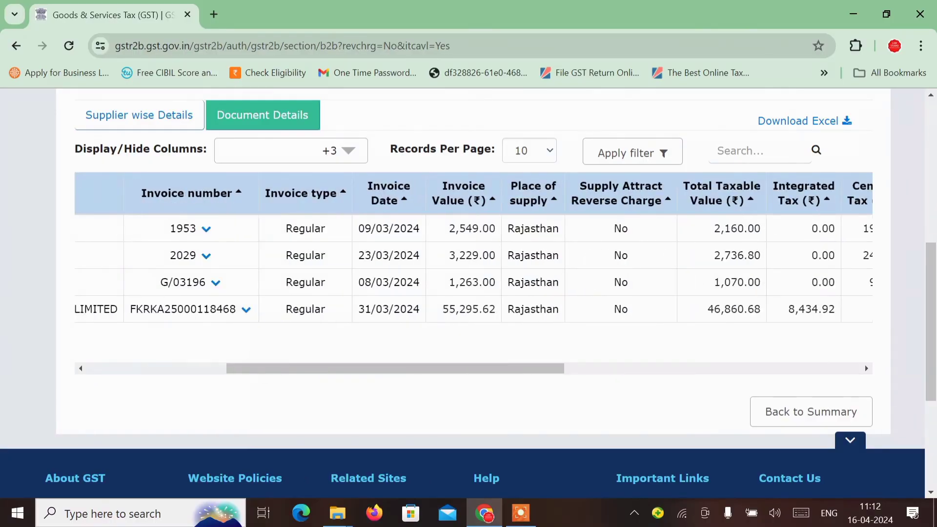
Go back from GSTR-2B to the returns dashboard and search again for 2023-24, Quarter 4 (Jan - Mar), March.
click(810, 412)
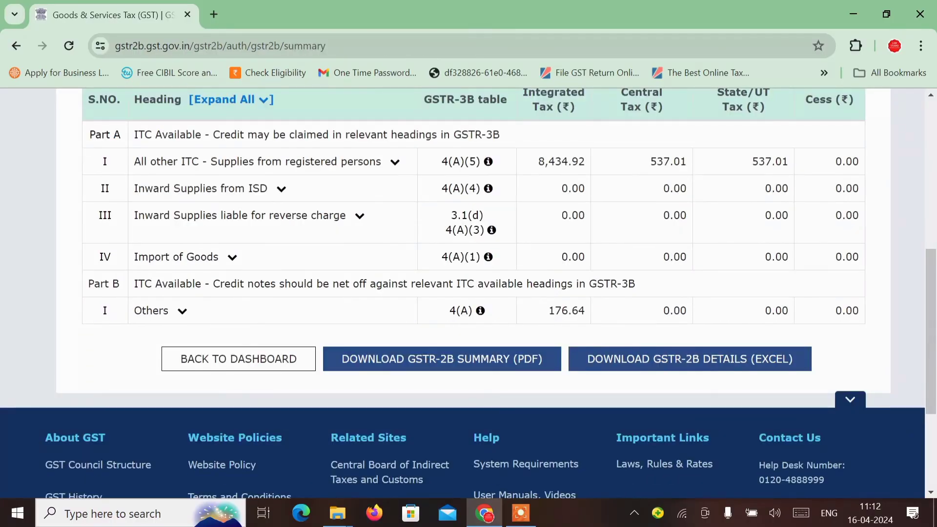
click(238, 359)
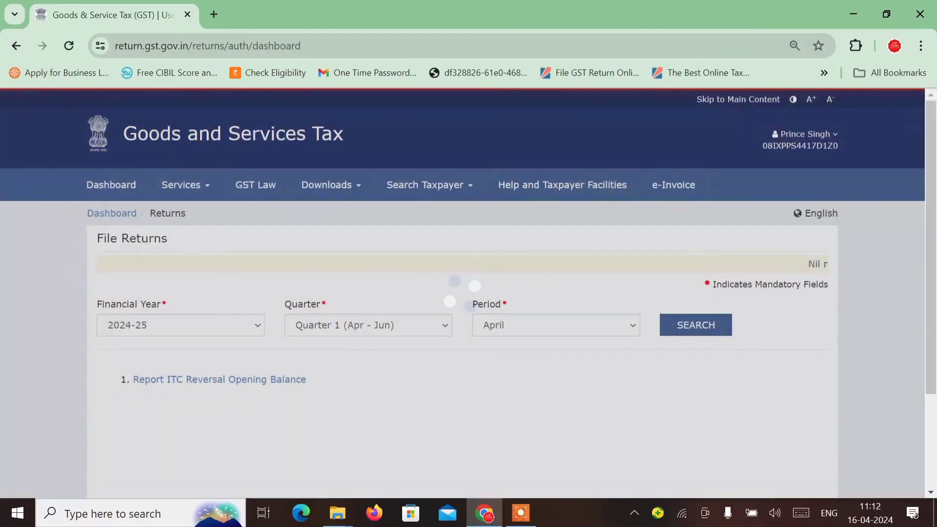
click(227, 326)
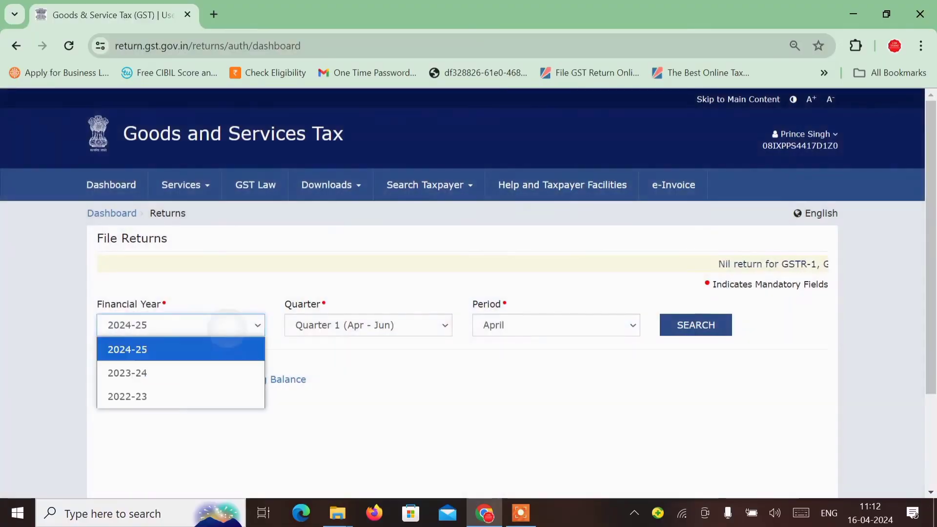
click(205, 373)
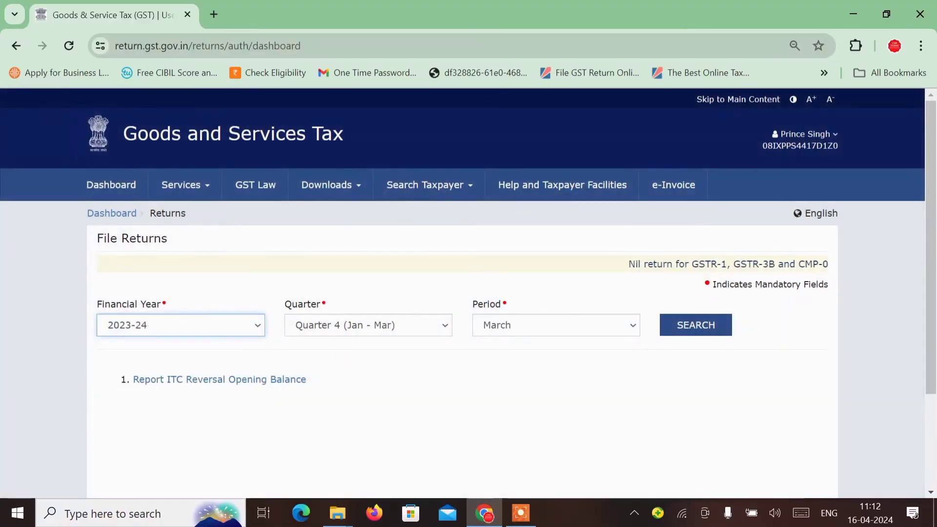
click(552, 325)
click(695, 326)
scroll(590, 317, down, 8)
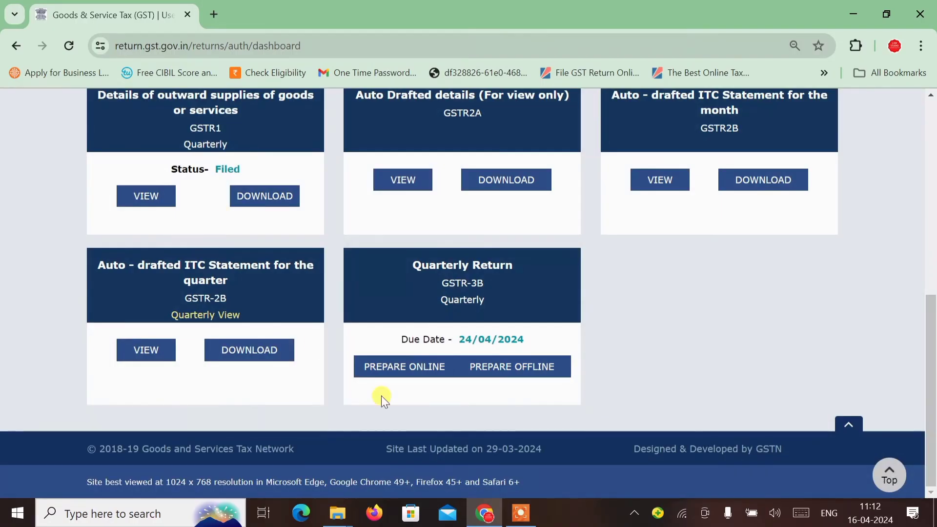
Prepare the quarterly GSTR-3B online, answering No to filing a nil return, and dismiss the system generated summary.
click(399, 371)
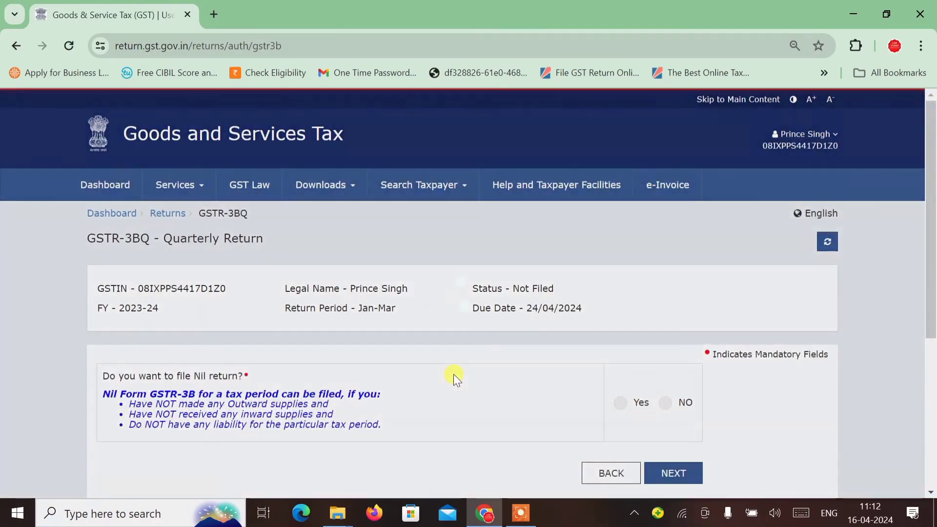
scroll(453, 374, down, 3)
click(621, 269)
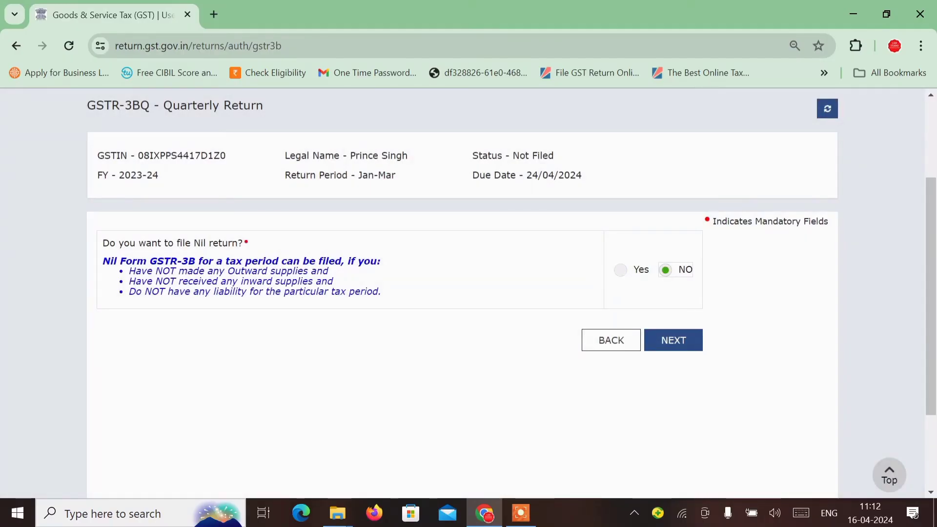
click(673, 340)
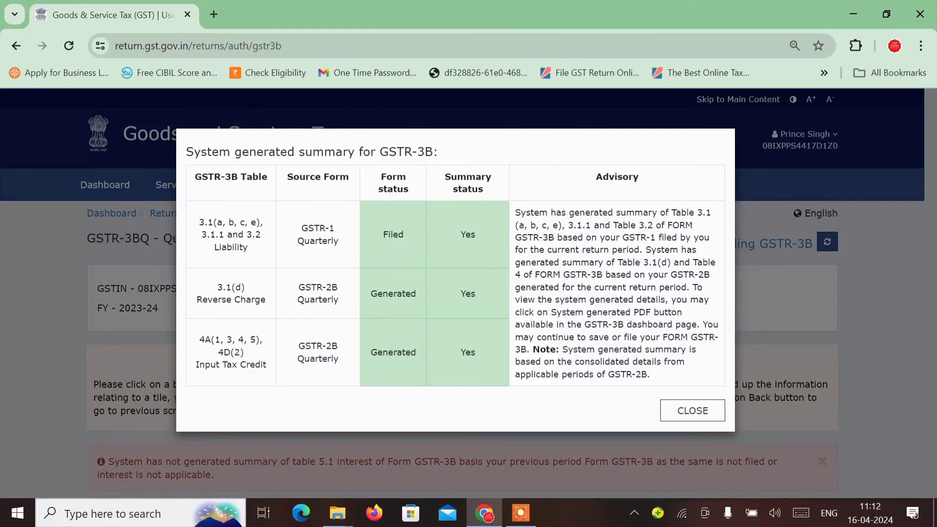
click(692, 410)
Review the GSTR-3B tiles for outward supplies, inter-state supplies and eligible ITC, and save the GSTR-3B.
scroll(462, 292, down, 6)
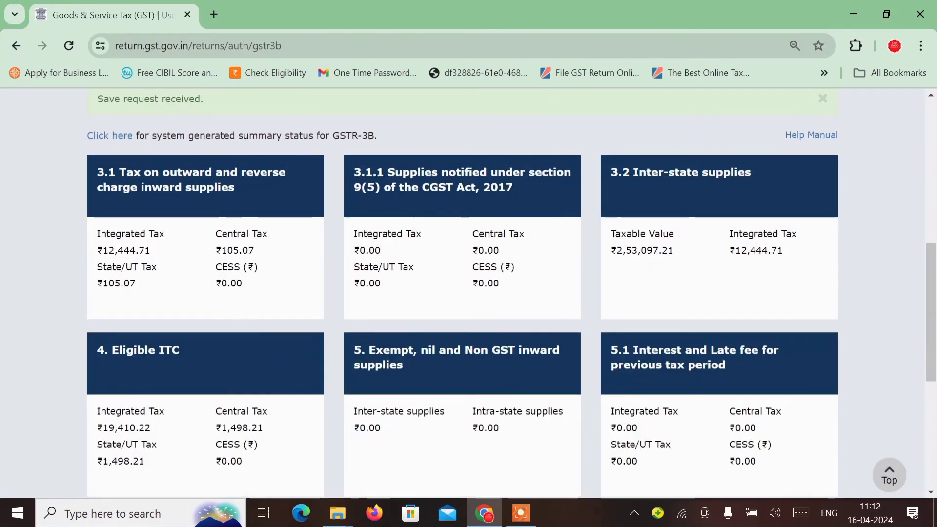
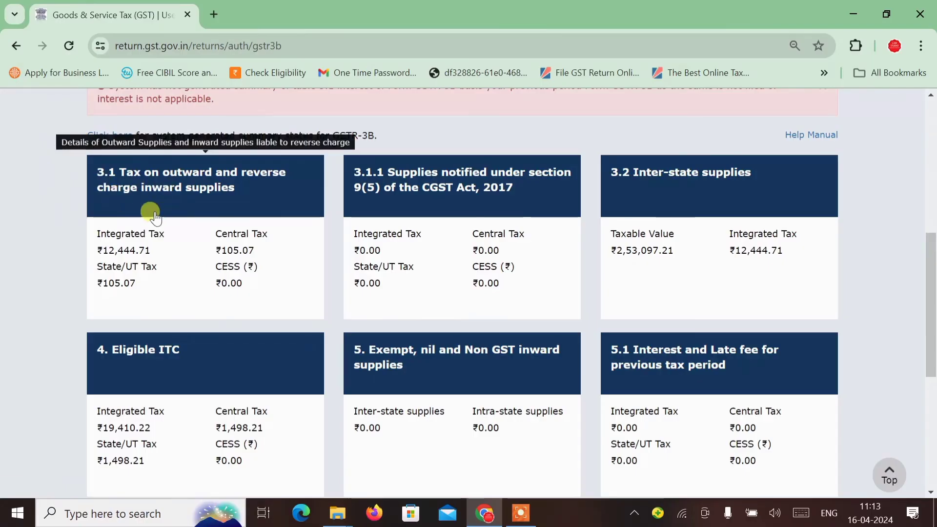
scroll(156, 251, down, 2)
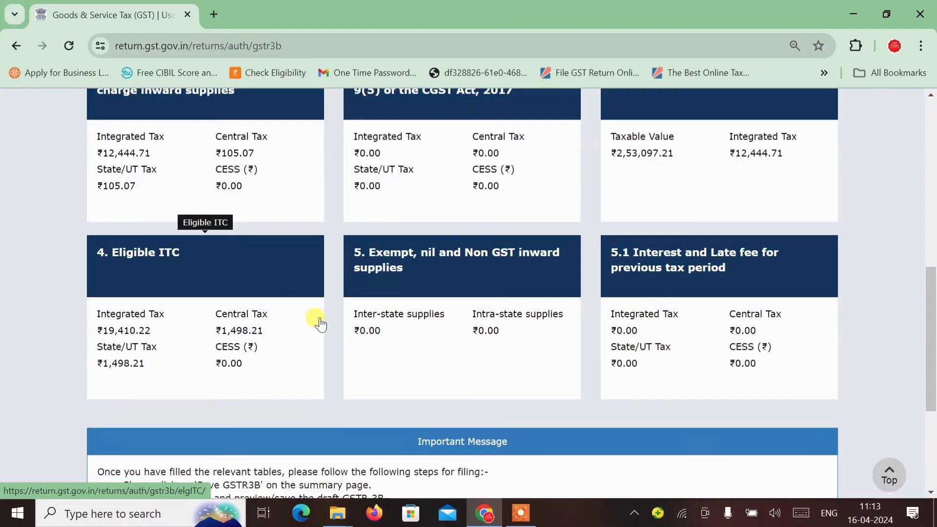
scroll(320, 324, down, 5)
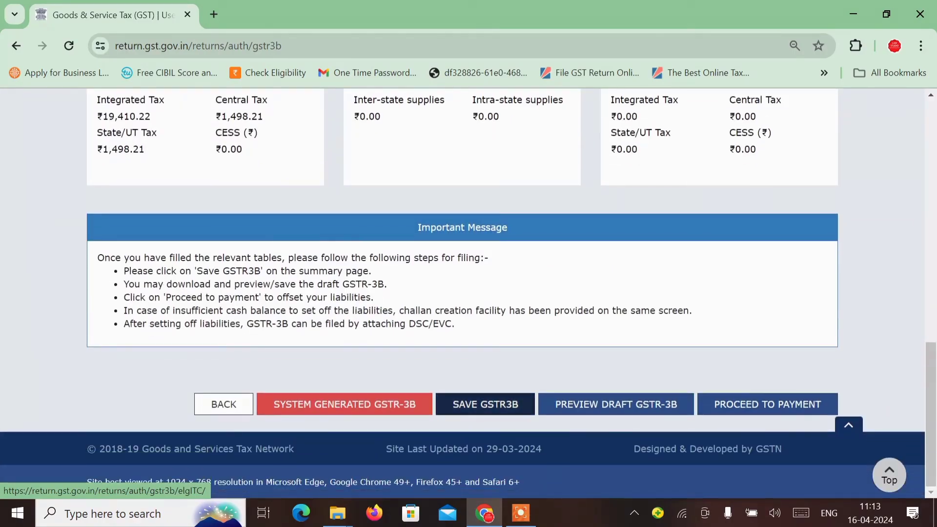
click(485, 404)
scroll(462, 293, down, 10)
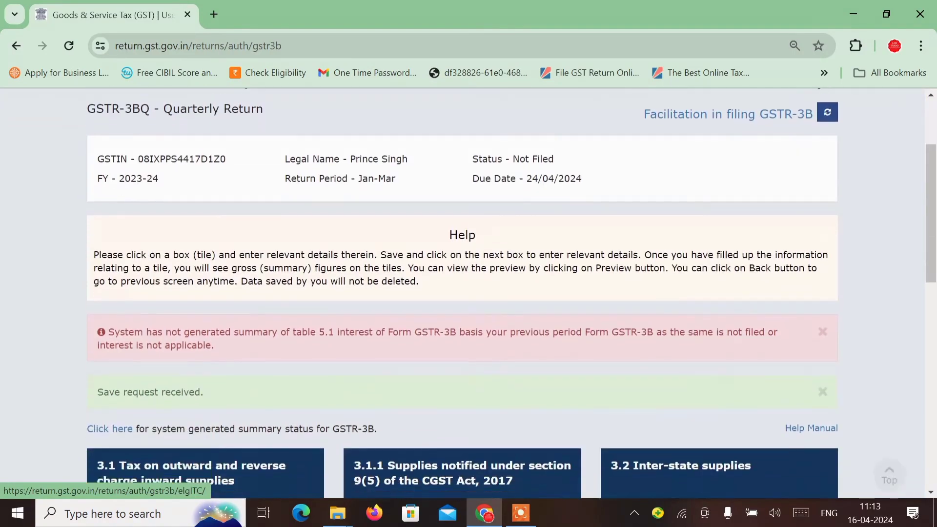
scroll(462, 293, up, 4)
scroll(462, 293, down, 8)
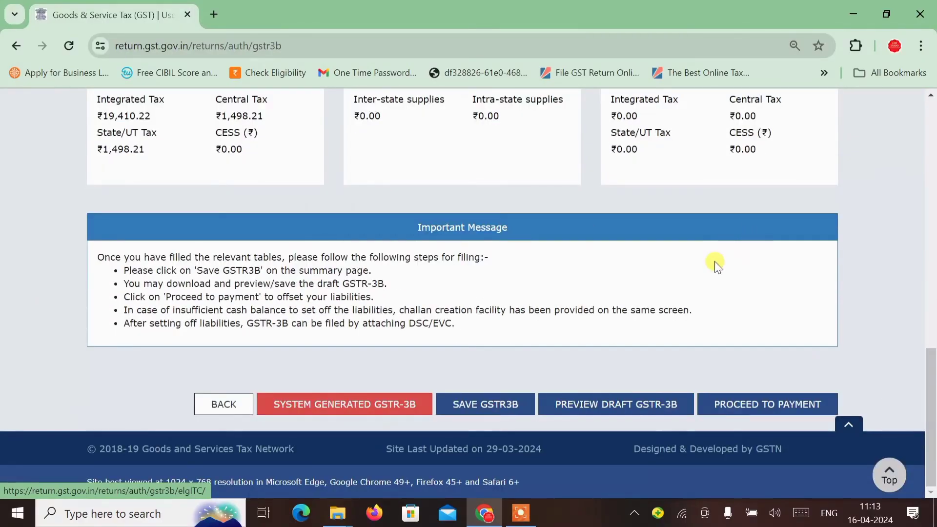
Proceed to payment, offset the liability with the suggested ITC utilisation by posting credit to the ledger, and accept the irreversible entries.
click(751, 403)
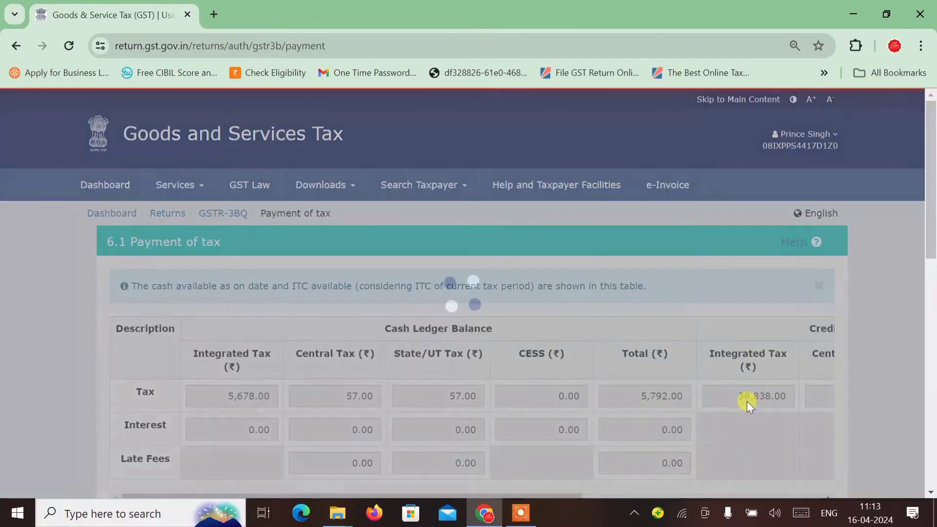
scroll(698, 384, down, 8)
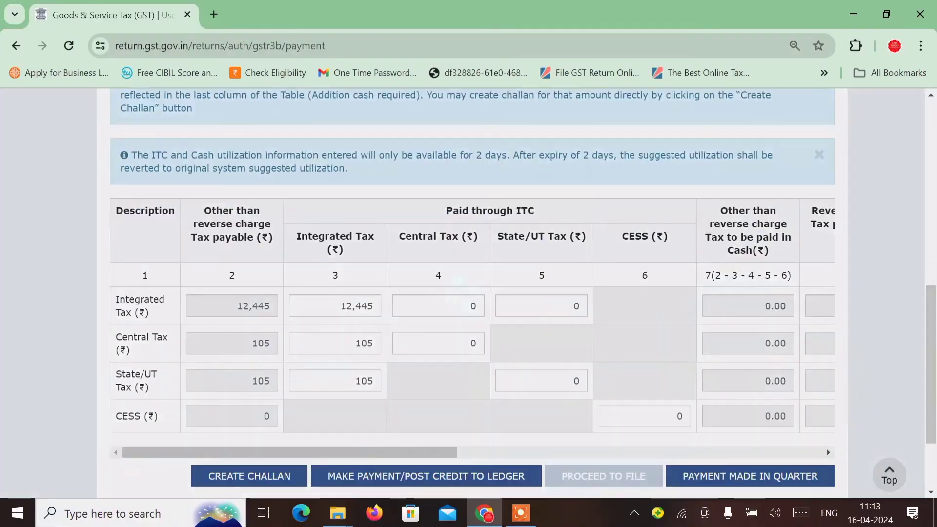
scroll(698, 384, down, 2)
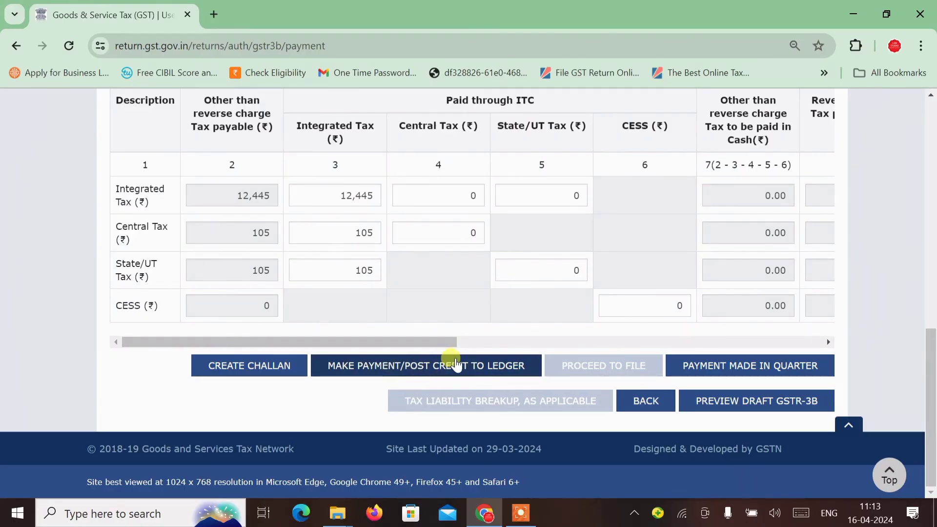
click(440, 372)
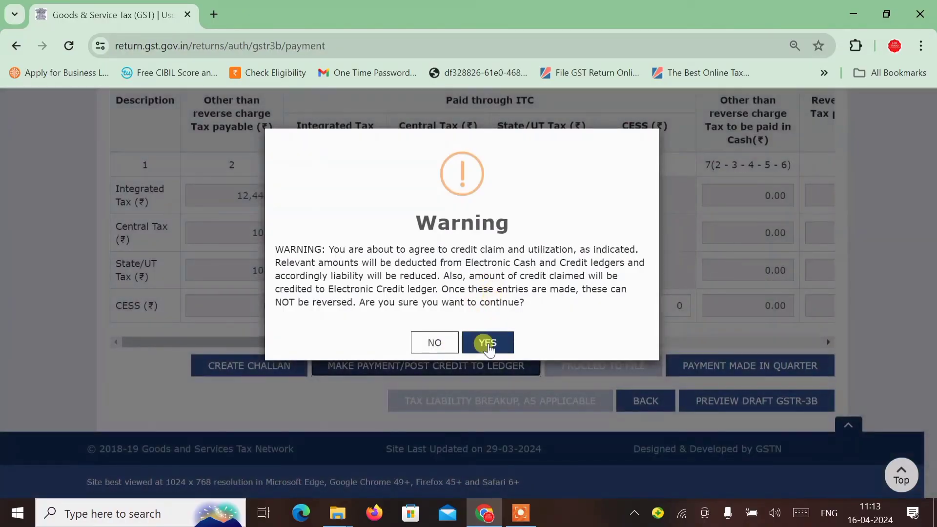
click(488, 344)
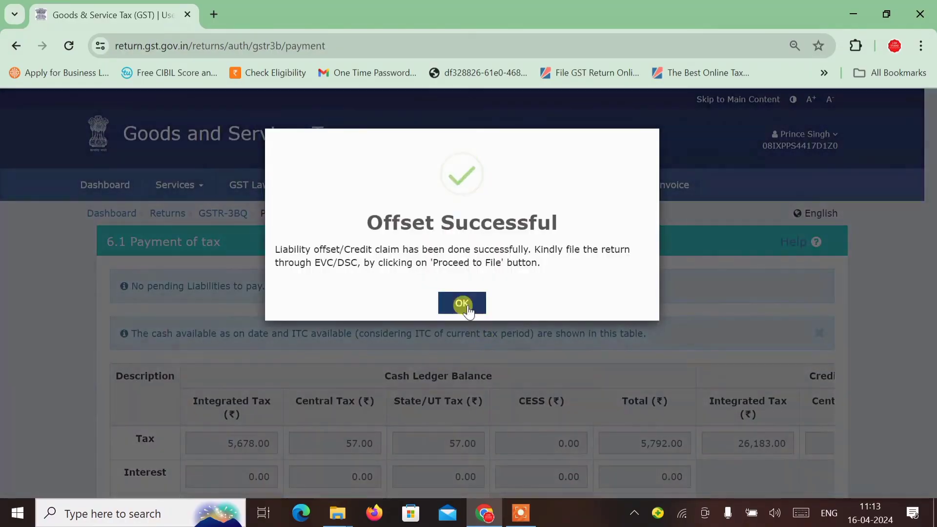
click(462, 305)
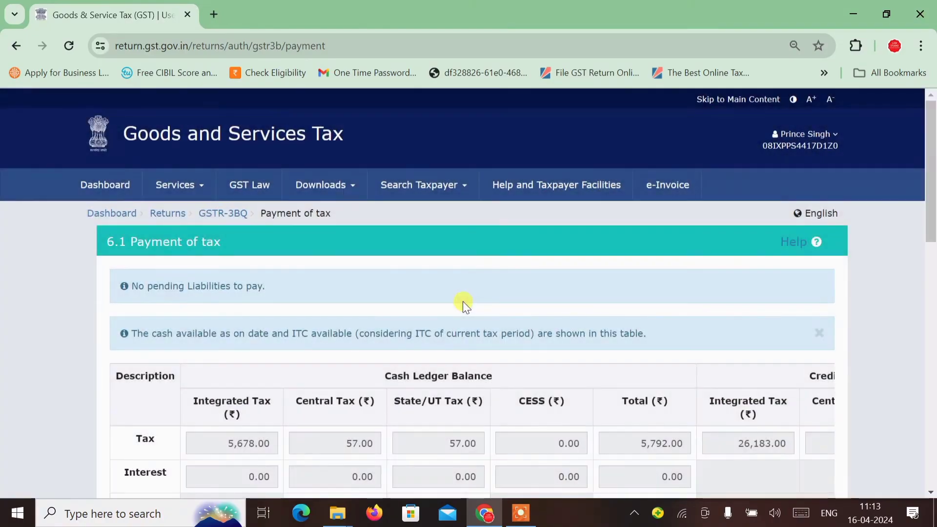
Proceed to file the GSTR-3B, affirm the verification declaration, and choose the authorised signatory.
scroll(463, 300, down, 10)
scroll(463, 300, down, 5)
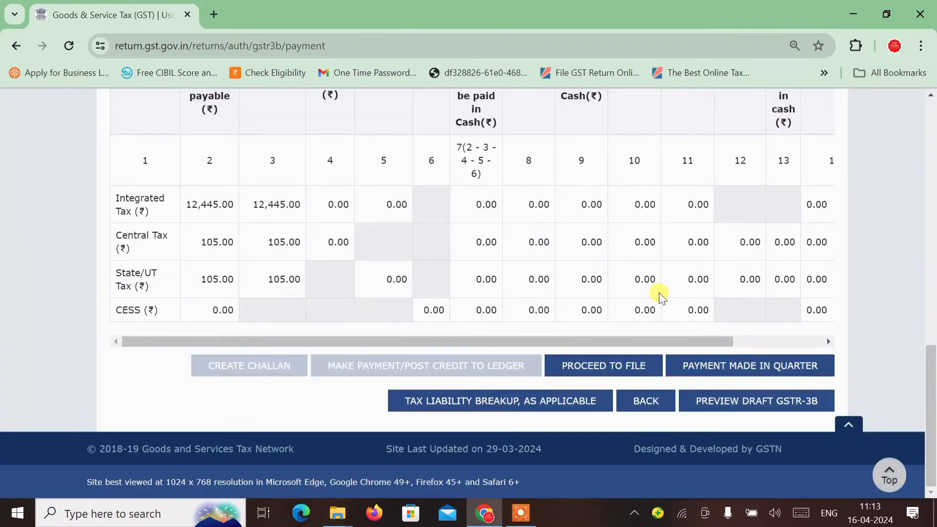
click(621, 365)
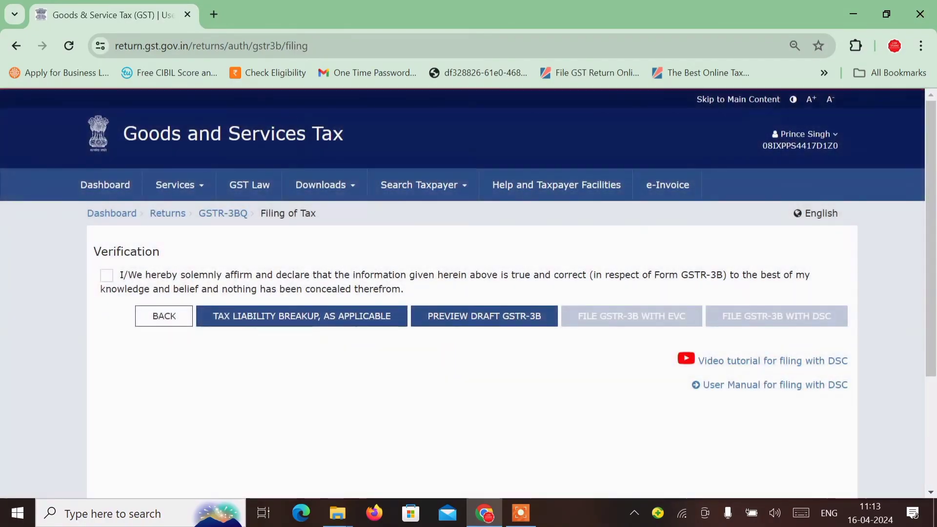
click(106, 275)
click(279, 326)
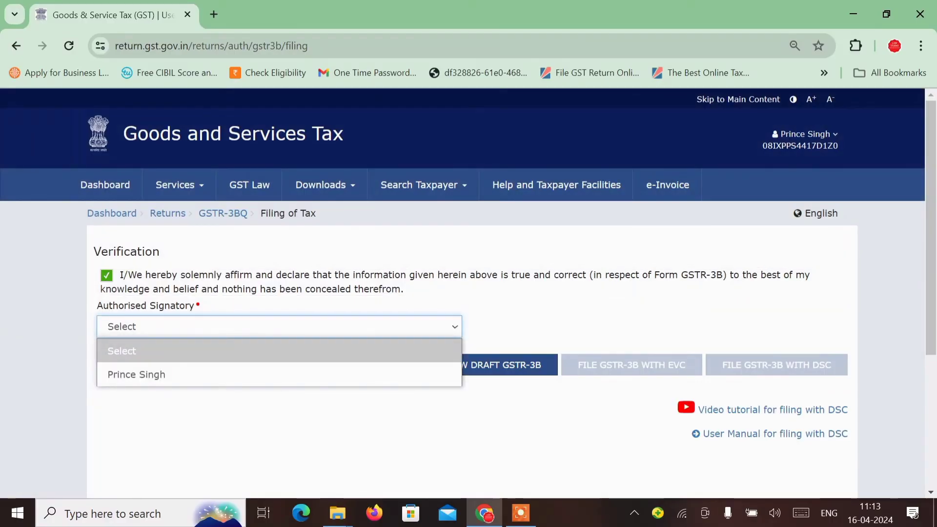
click(279, 375)
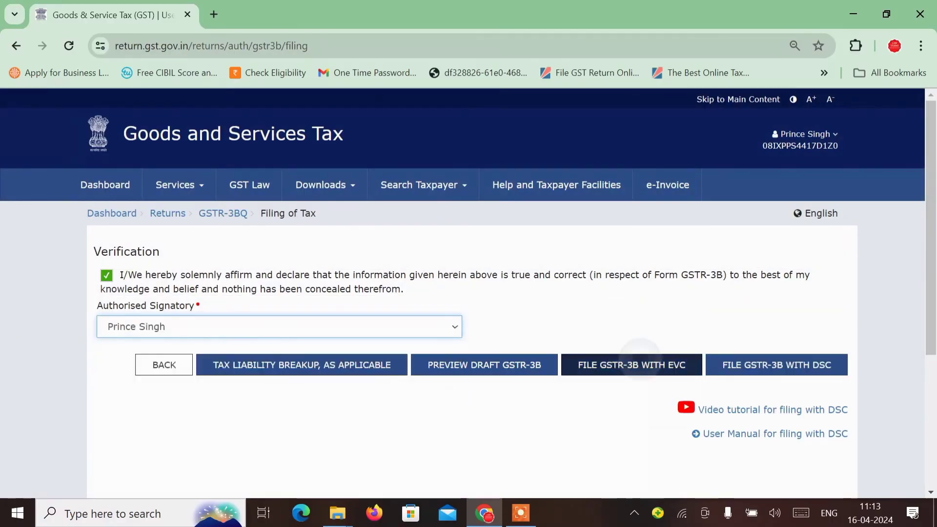
File the GSTR-3B with EVC, entering the one-time password and verifying it.
click(631, 365)
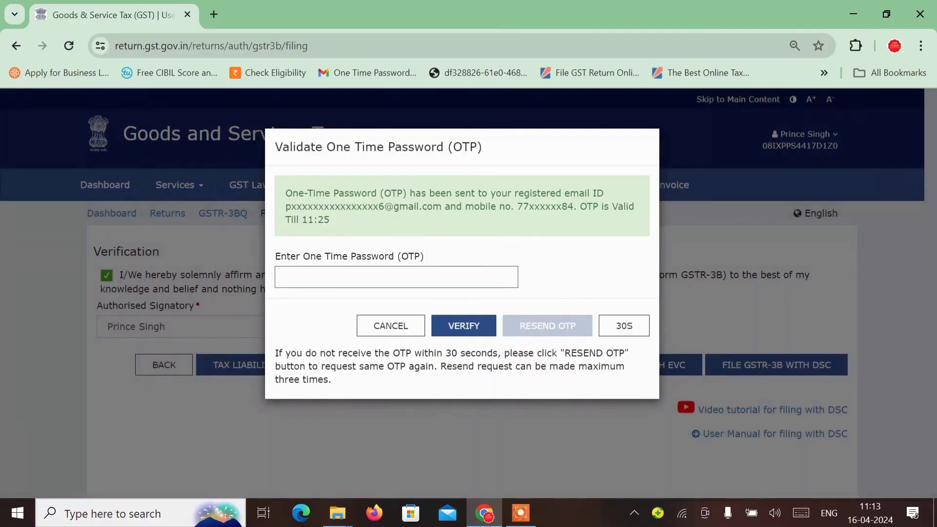
click(396, 277)
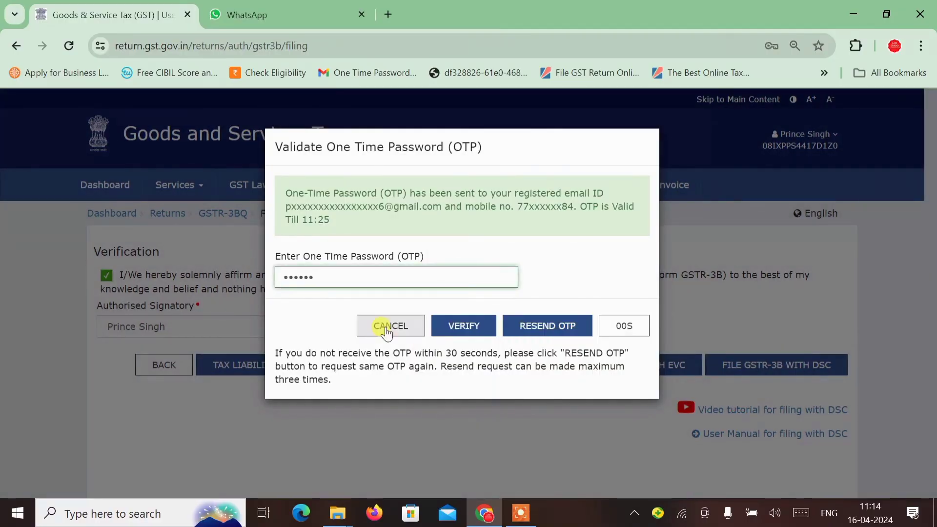
click(466, 328)
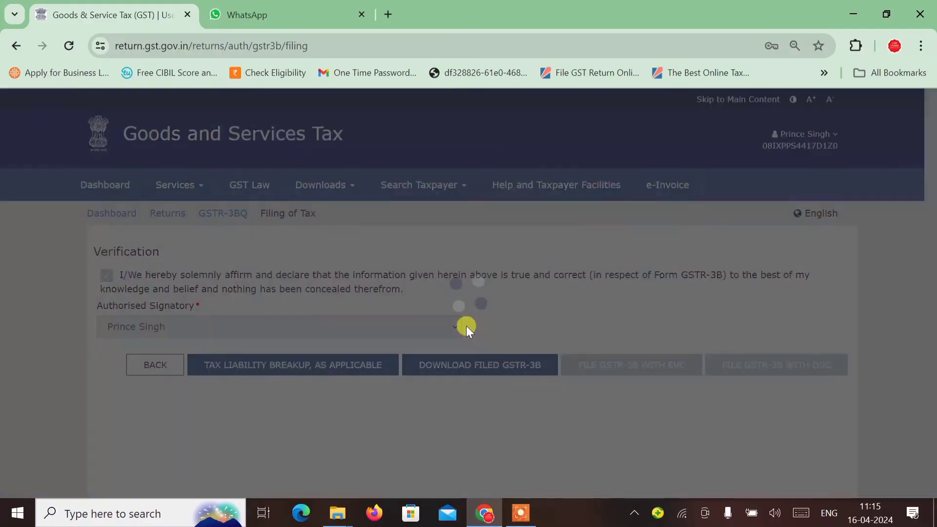